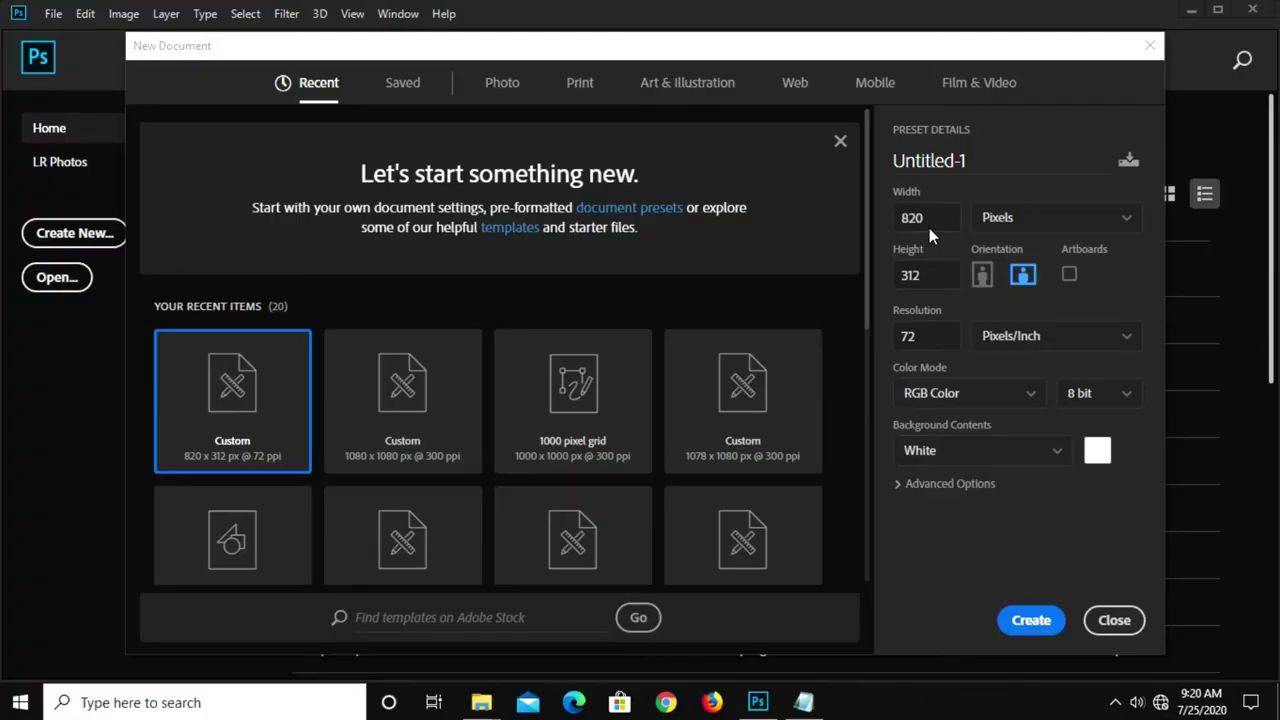
Create a new 820 × 312 px document at 72 ppi with a white background.
left_click(893, 217)
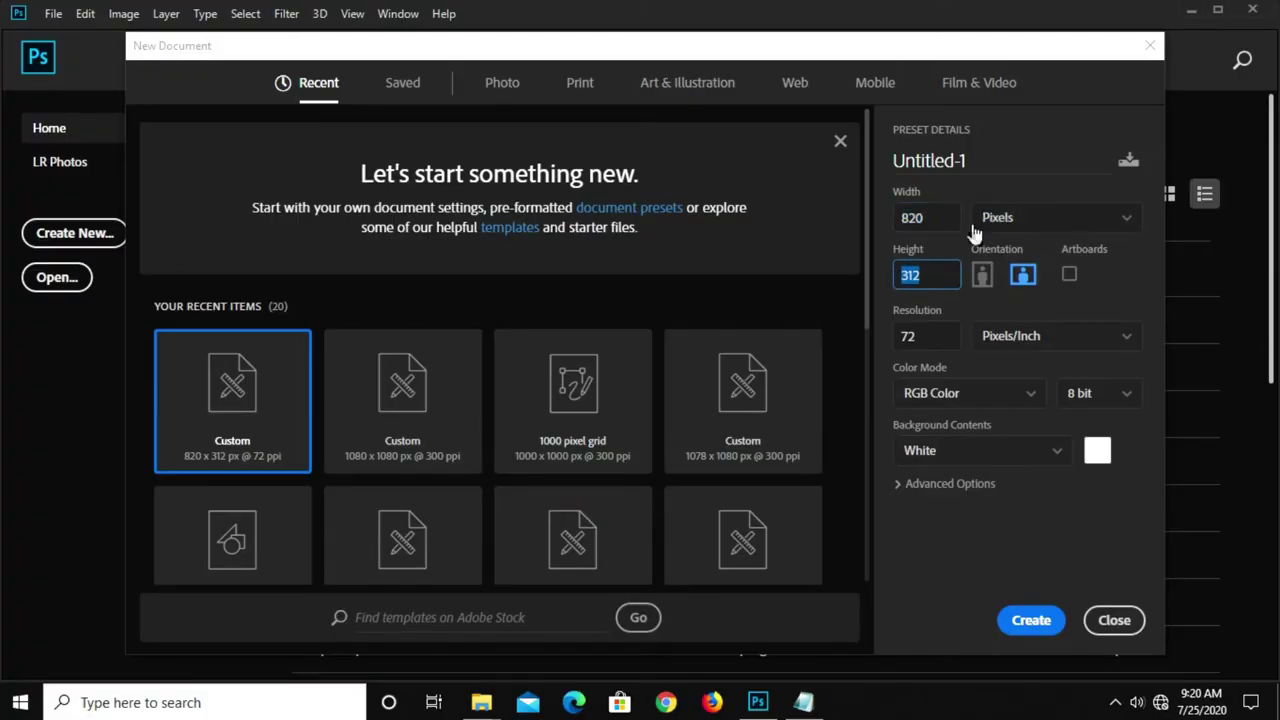
left_click(899, 336)
left_click(1015, 612)
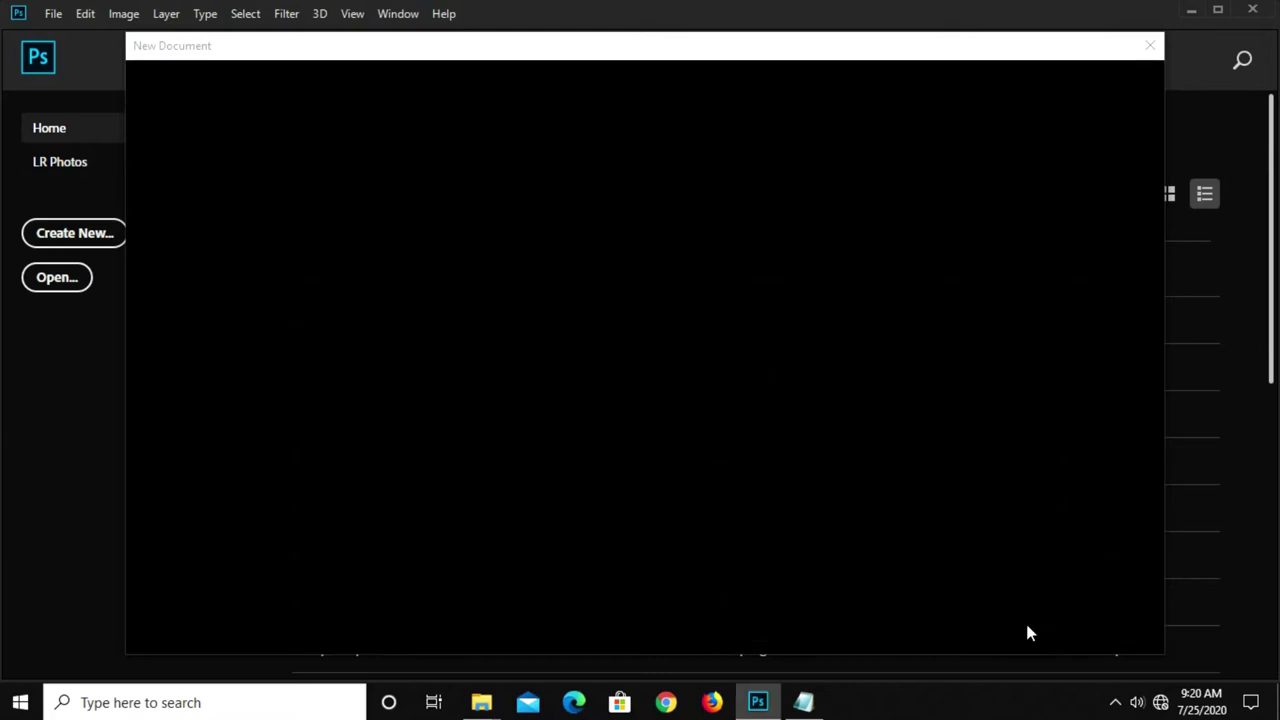
left_click(1170, 667)
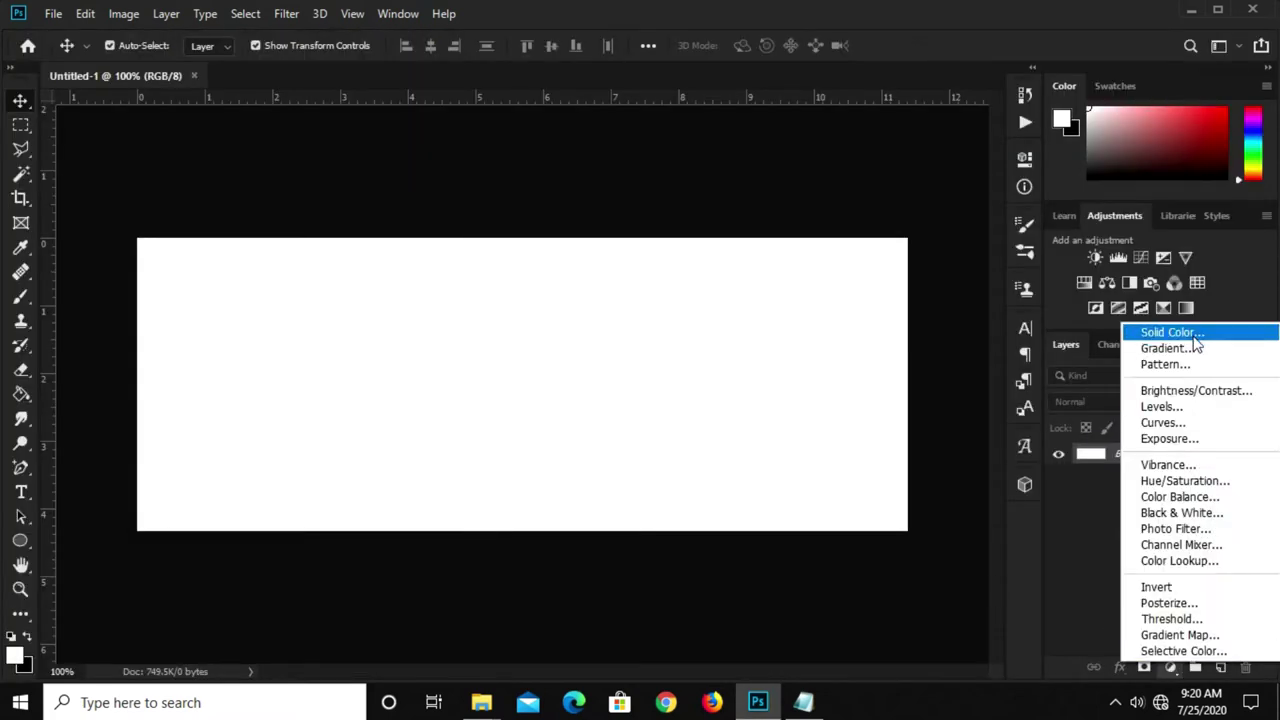
Add a Solid Color fill layer in red bb2603, pasting the hex code copied from the notes.
left_click(1172, 332)
left_click(803, 702)
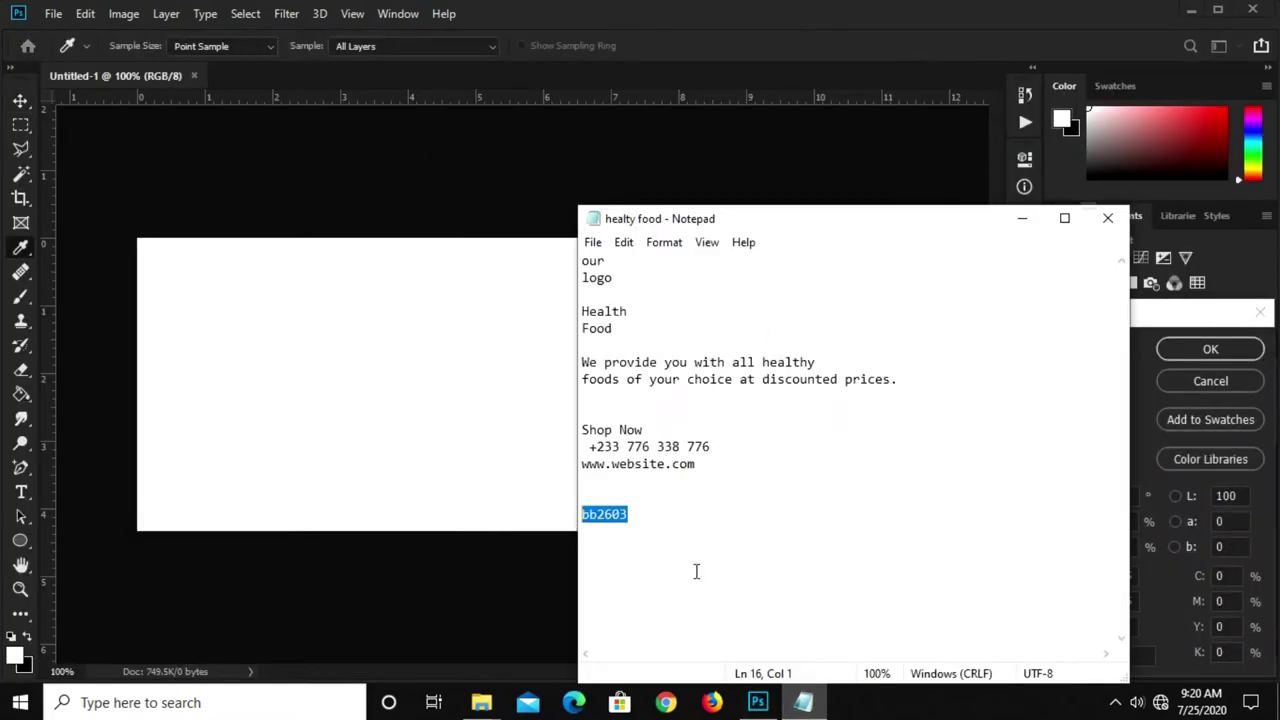
right_click(618, 517)
left_click(652, 286)
left_click(1159, 604)
right_click(1098, 657)
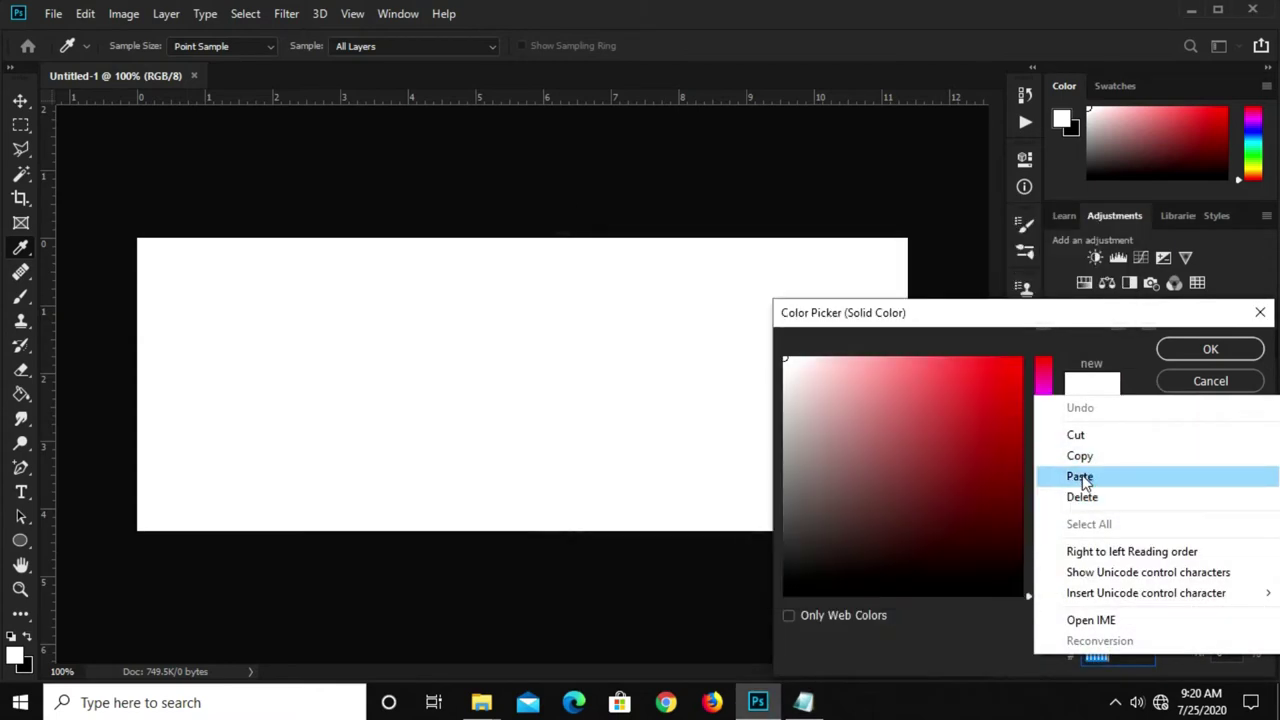
left_click(1080, 477)
left_click(1209, 349)
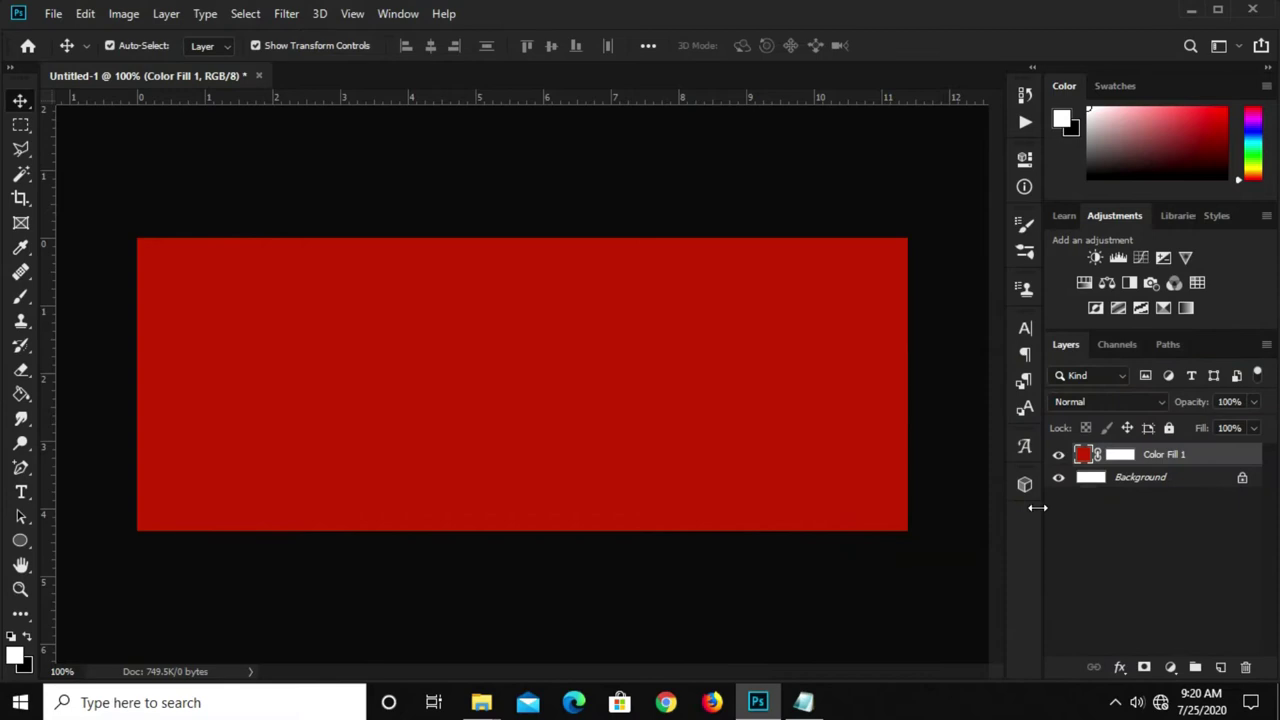
On a new layer, paint a large soft white brush dab on the banner's left side.
left_click(1220, 667)
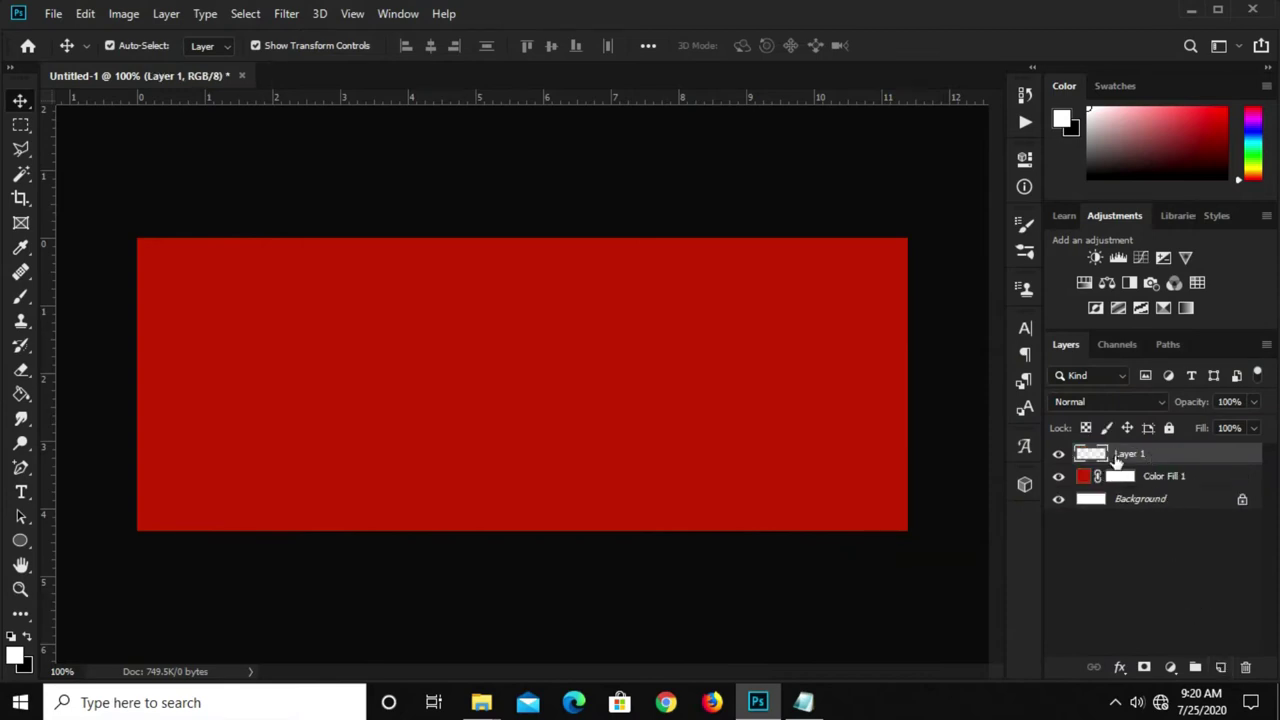
left_click_drag(25, 294, 90, 297)
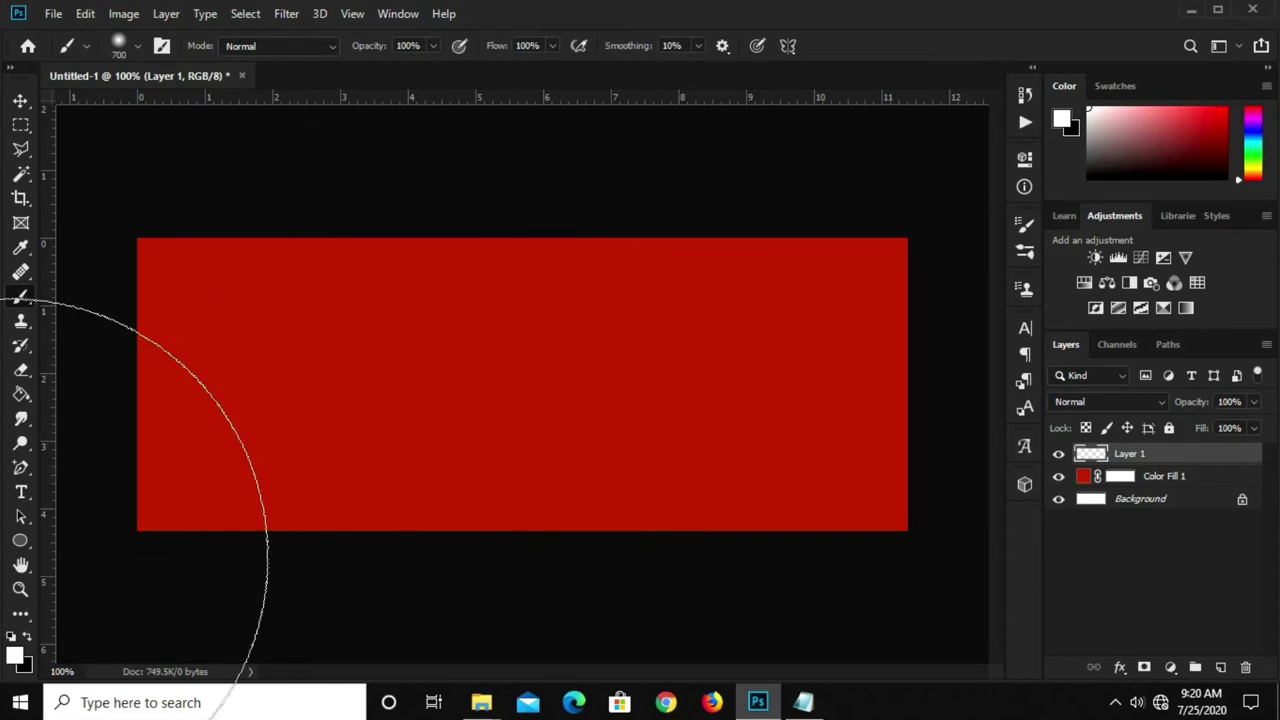
left_click(14, 660)
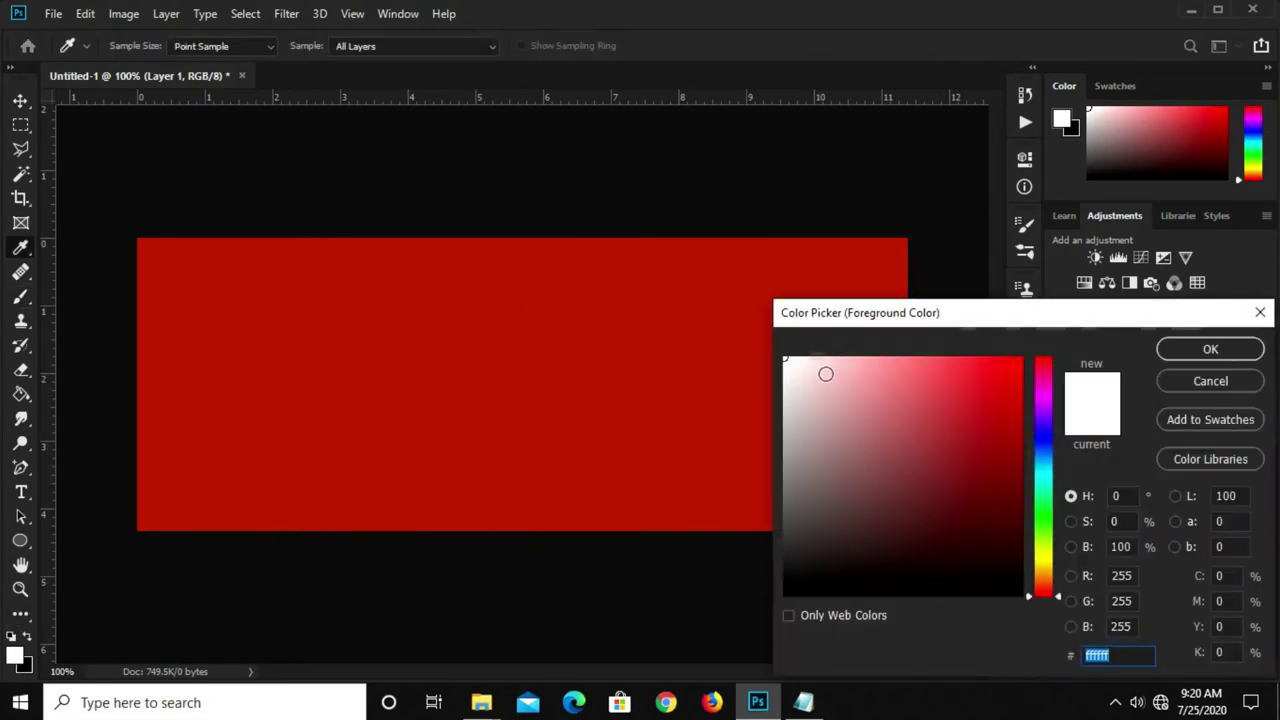
left_click(1165, 352)
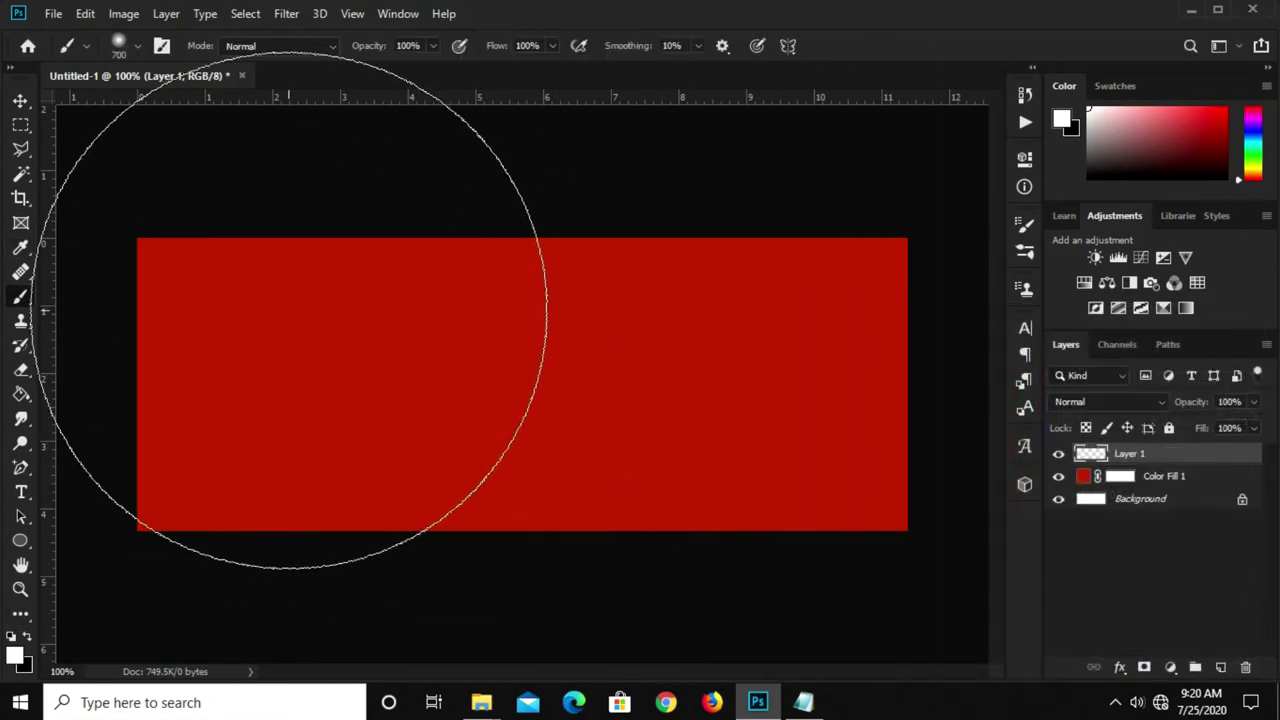
left_click(291, 362)
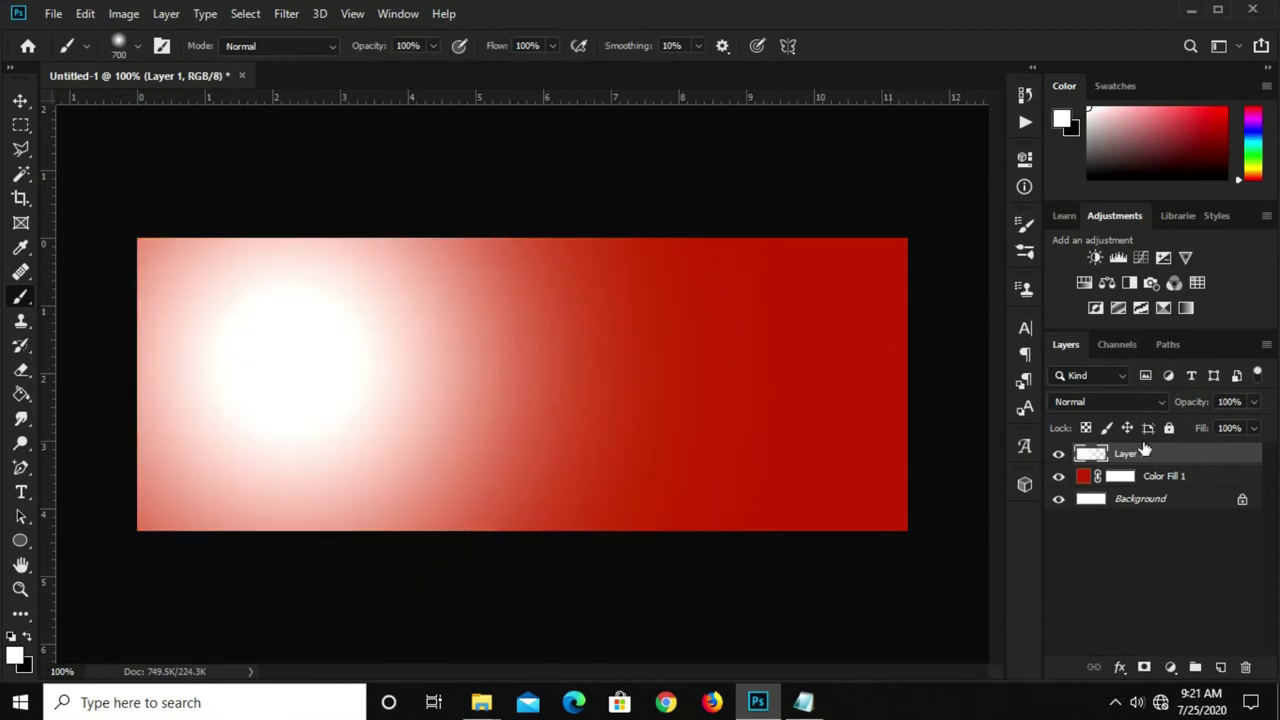
Blend the white glow layer as Soft Light at 83% opacity.
left_click(1087, 404)
left_click(1075, 451)
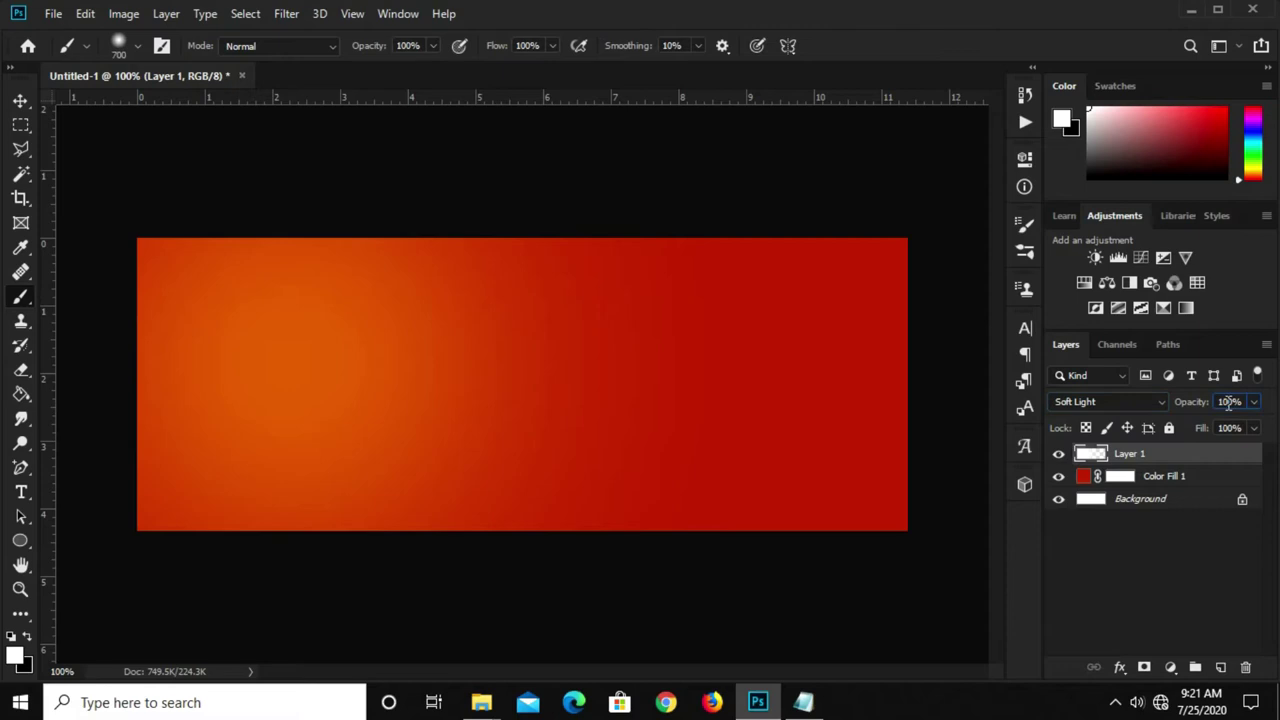
left_click(1229, 402)
type("83")
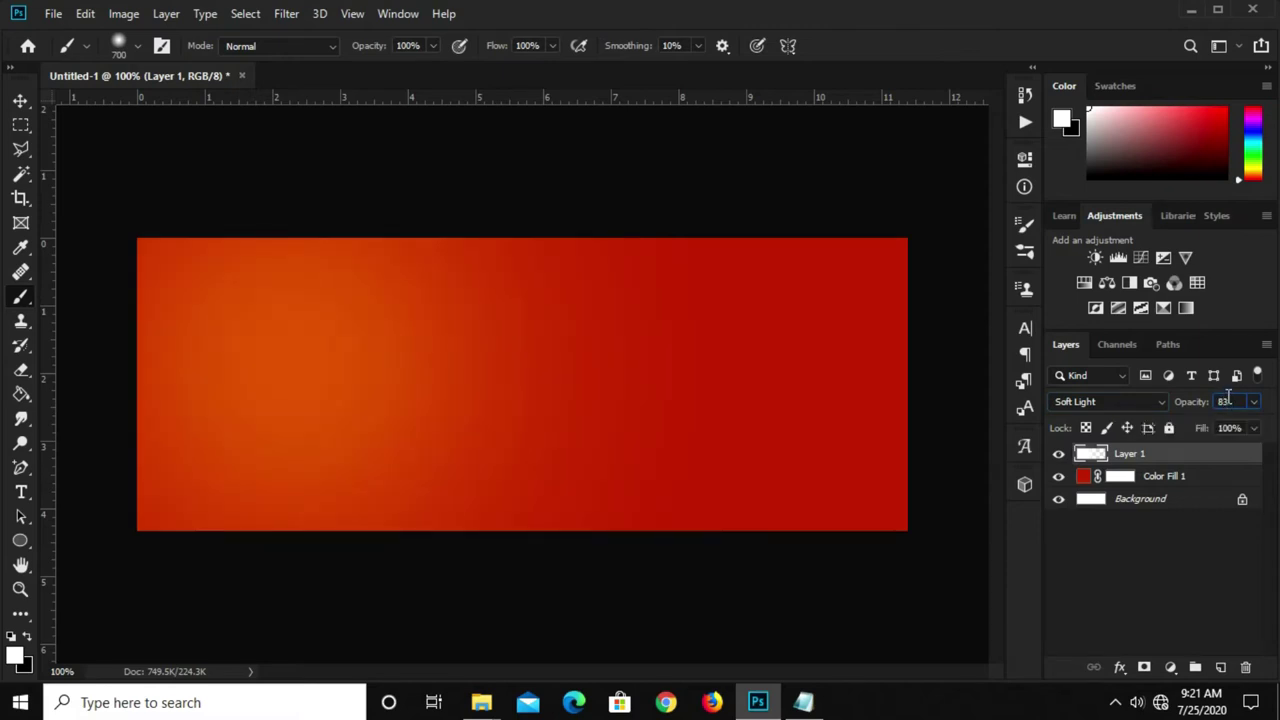
type("v")
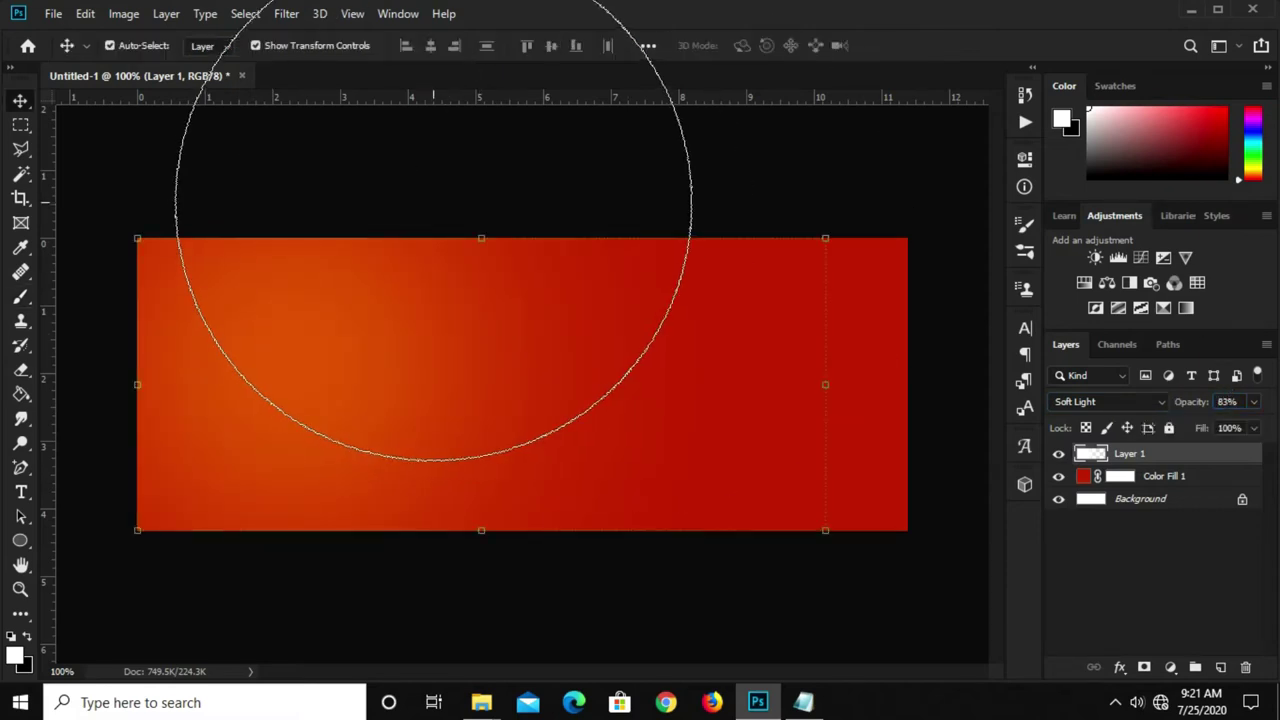
left_click(521, 201)
left_click(54, 13)
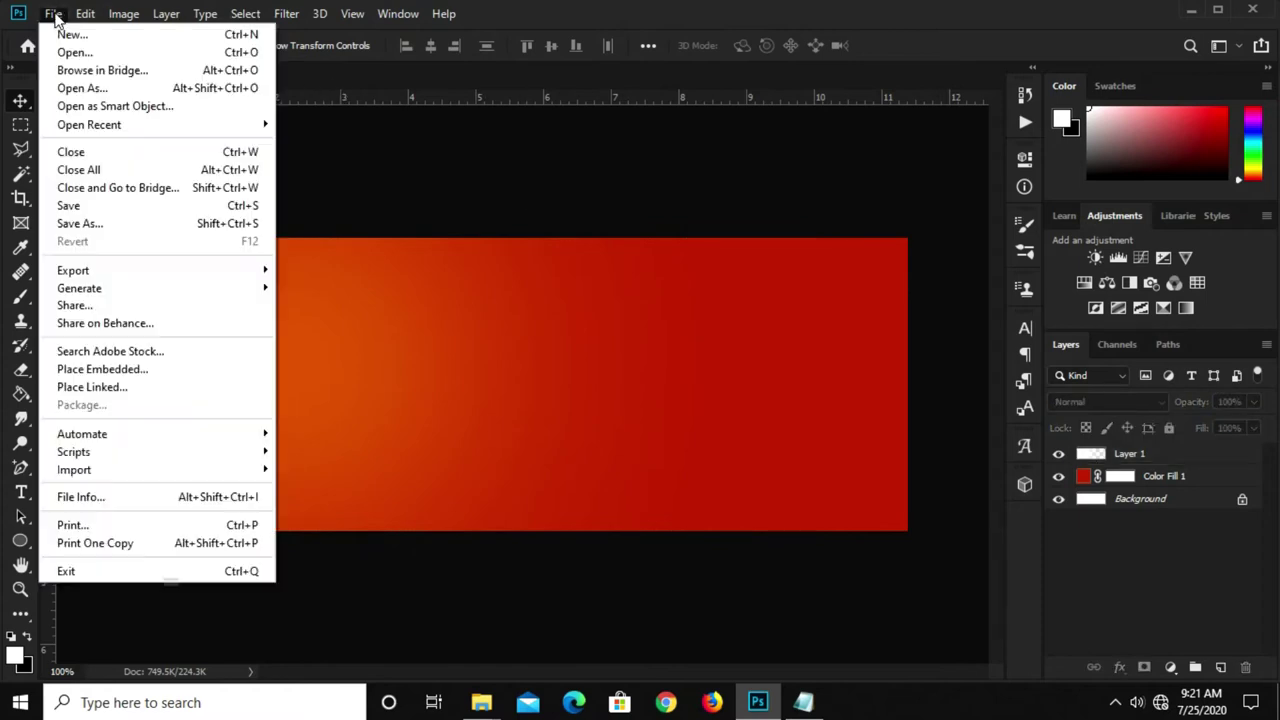
mouse_move(90, 124)
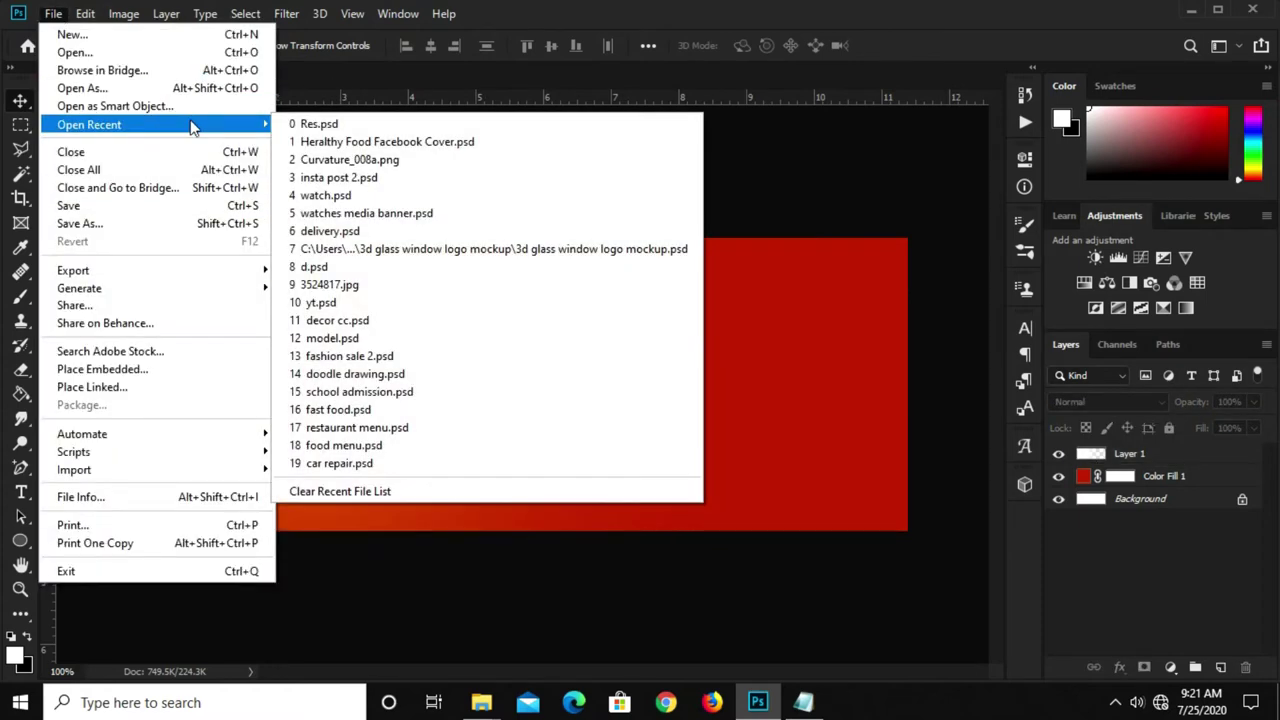
Bring the basket layer from Res.psd into the banner and convert it to a smart object.
left_click(308, 122)
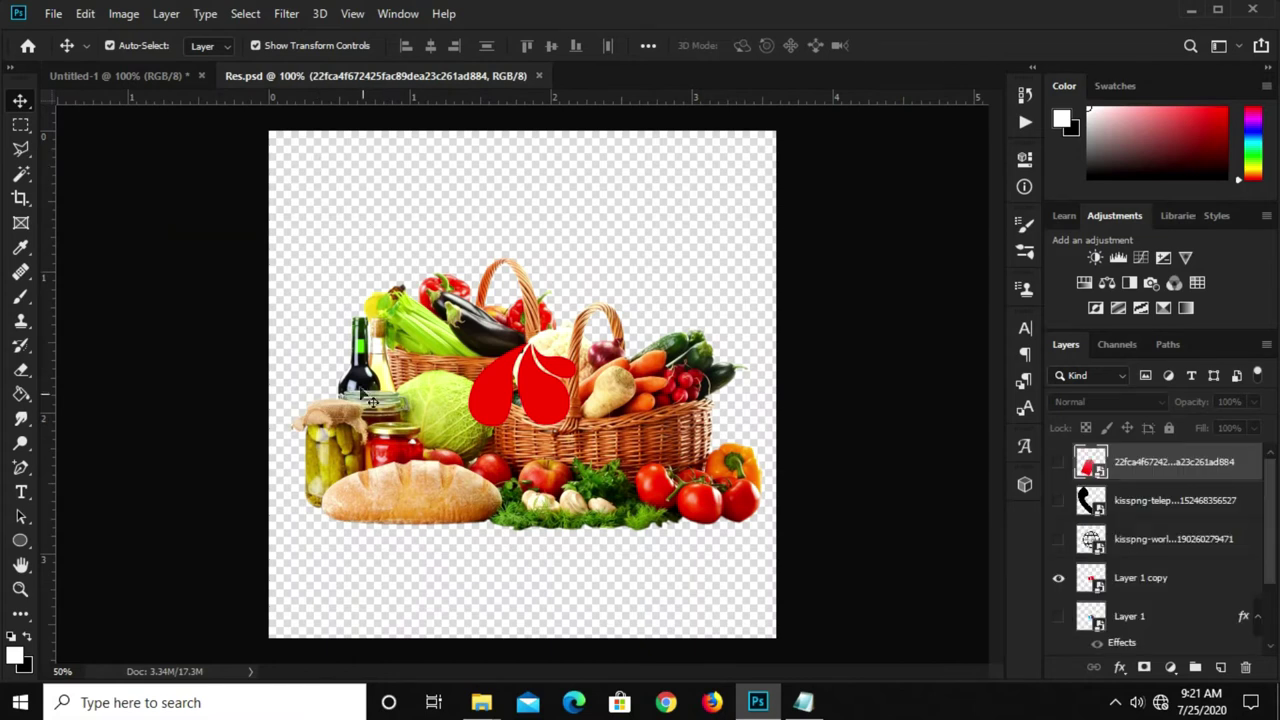
left_click_drag(370, 417, 370, 325)
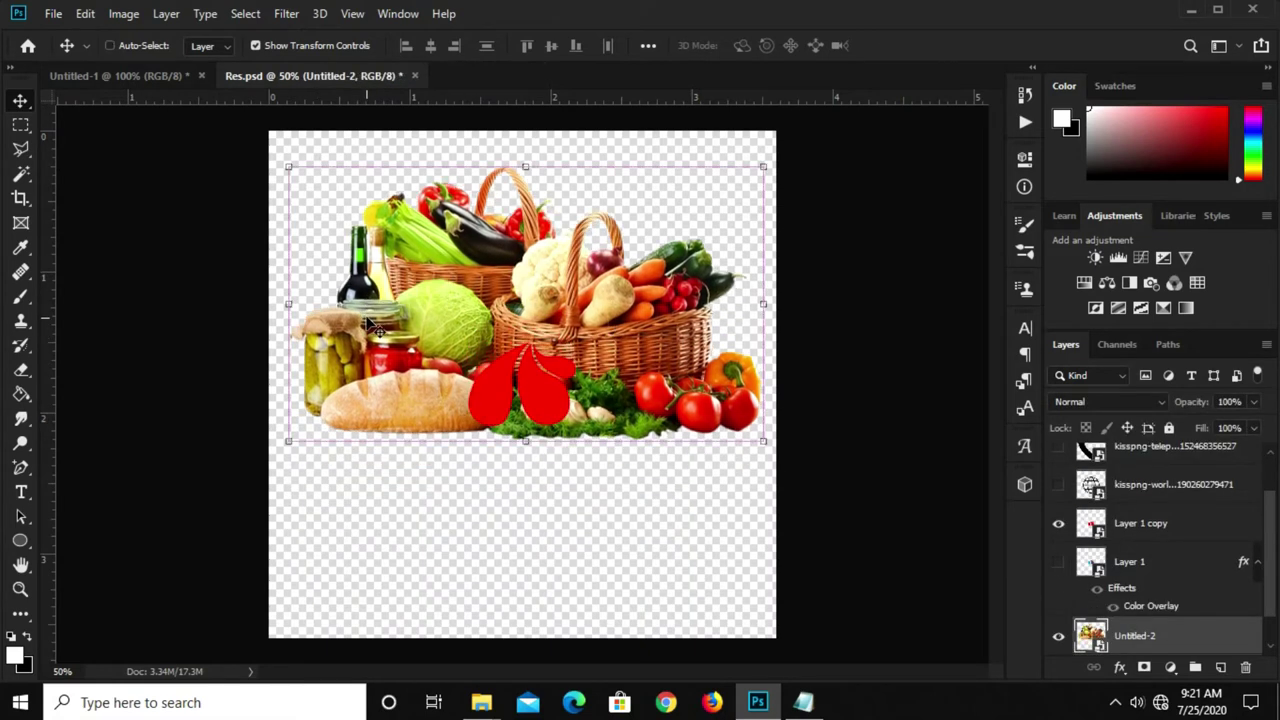
left_click(150, 75)
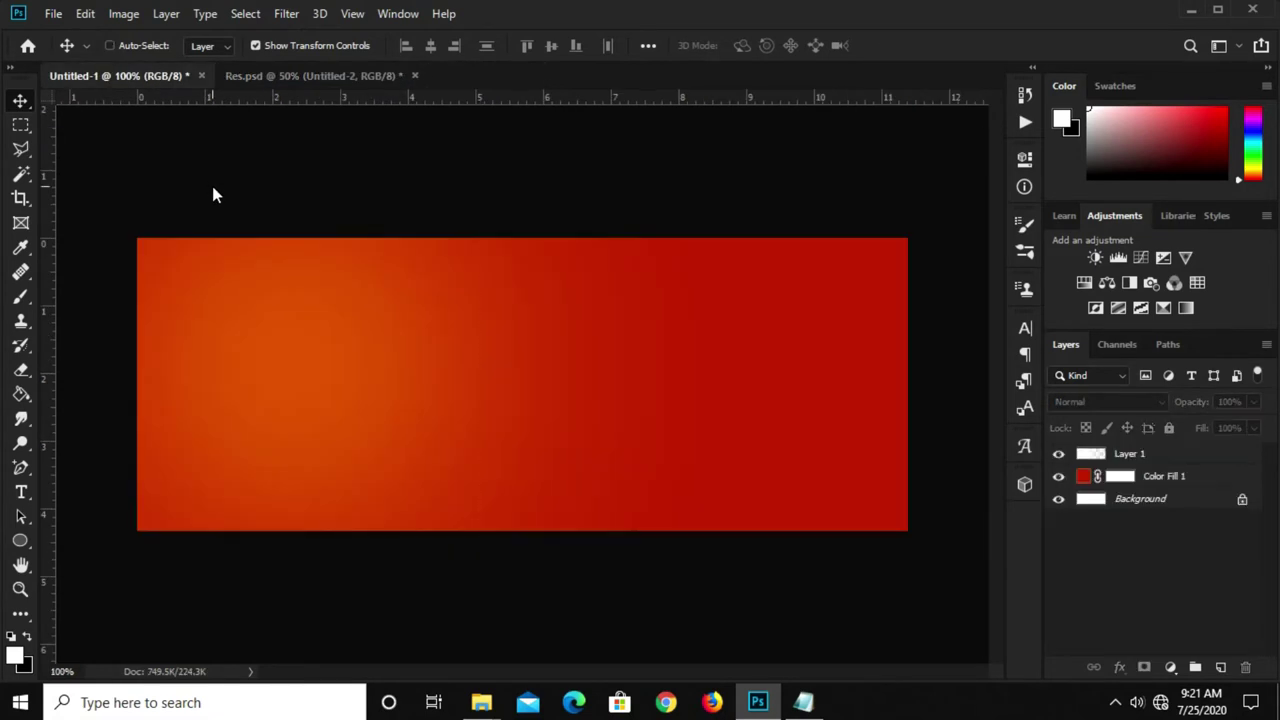
left_click_drag(212, 186, 328, 264)
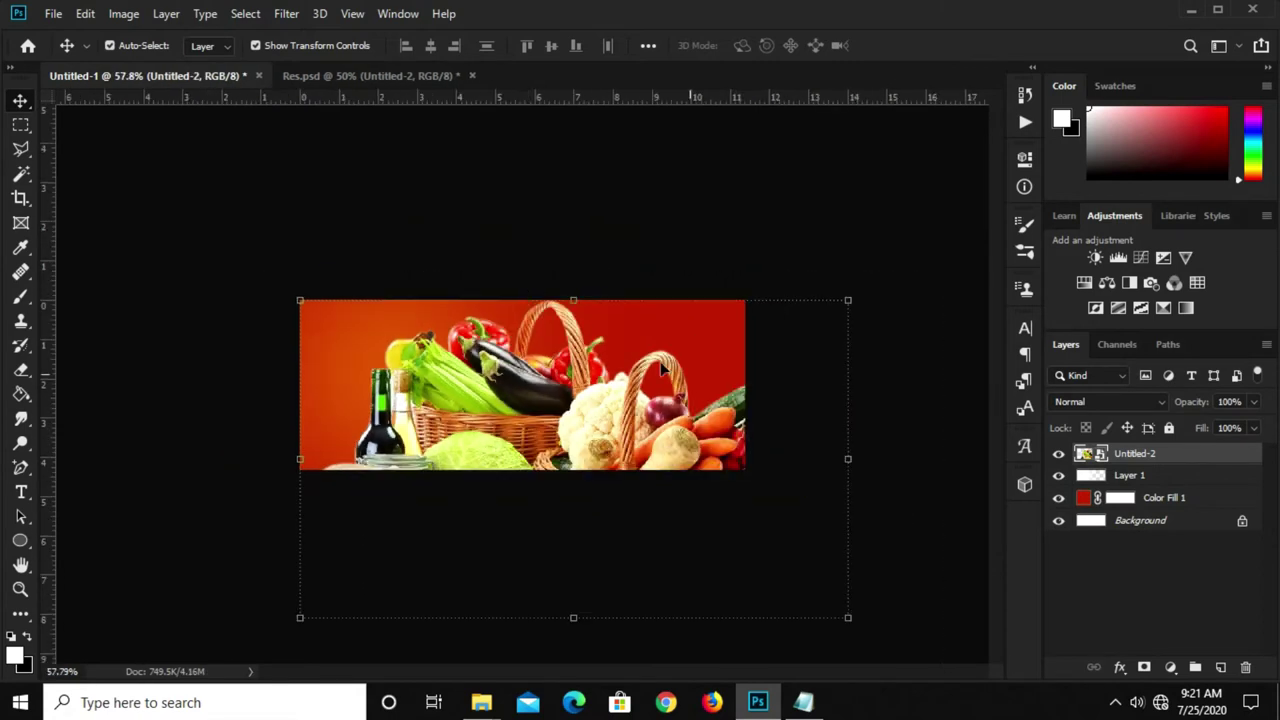
right_click(1128, 458)
left_click(1000, 194)
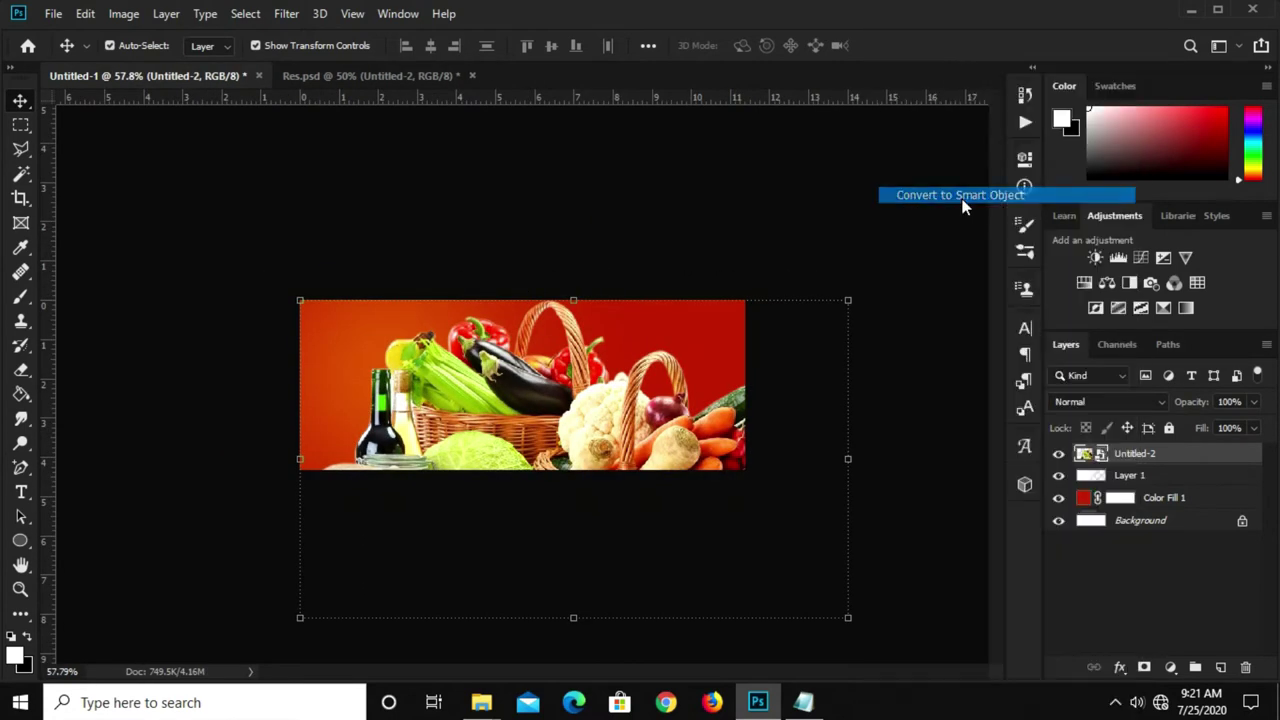
Scale the basket down to about 39% and place it on the banner's right side.
key("ctrl+t")
left_click_drag(573, 617, 570, 420)
left_click_drag(585, 359, 597, 400)
key("Return")
left_click(896, 410)
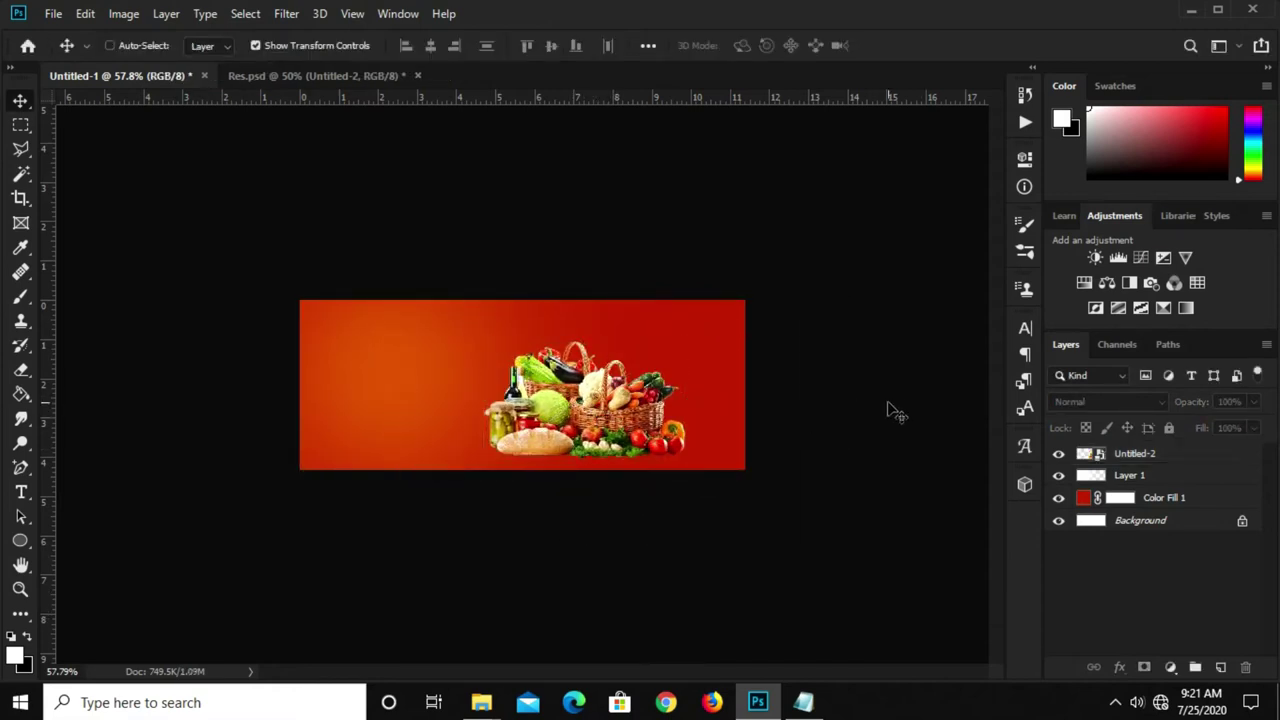
key("ctrl+1")
left_click(640, 378, "ctrl")
Rescale the basket to about 37.86% and nudge it slightly toward the lower right.
key("ctrl+t")
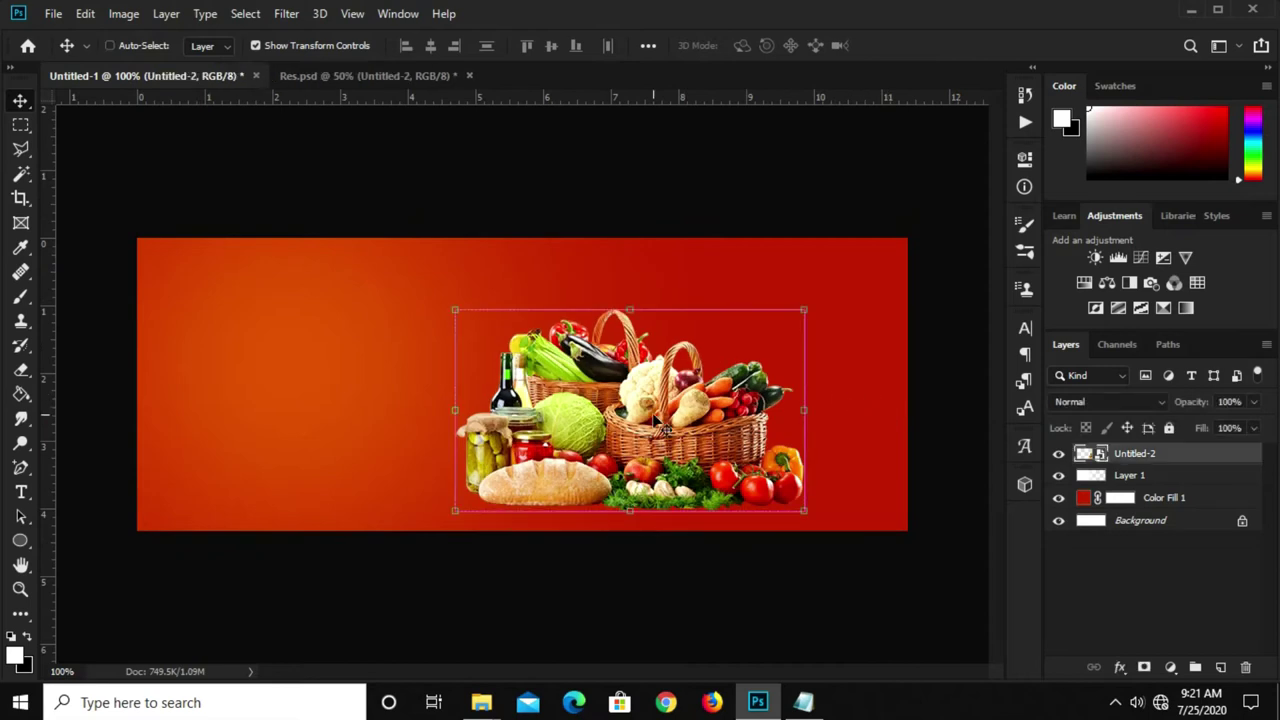
left_click_drag(629, 310, 629, 289)
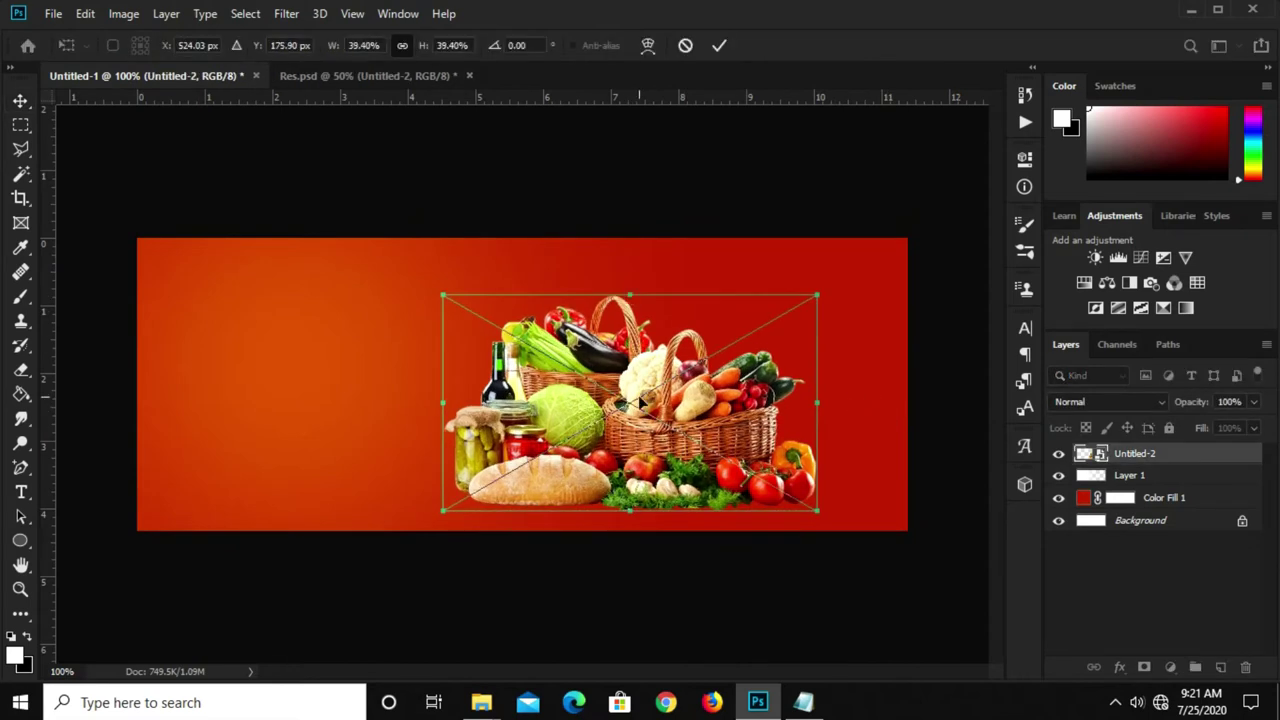
left_click_drag(642, 396, 655, 398)
left_click_drag(645, 513, 645, 502)
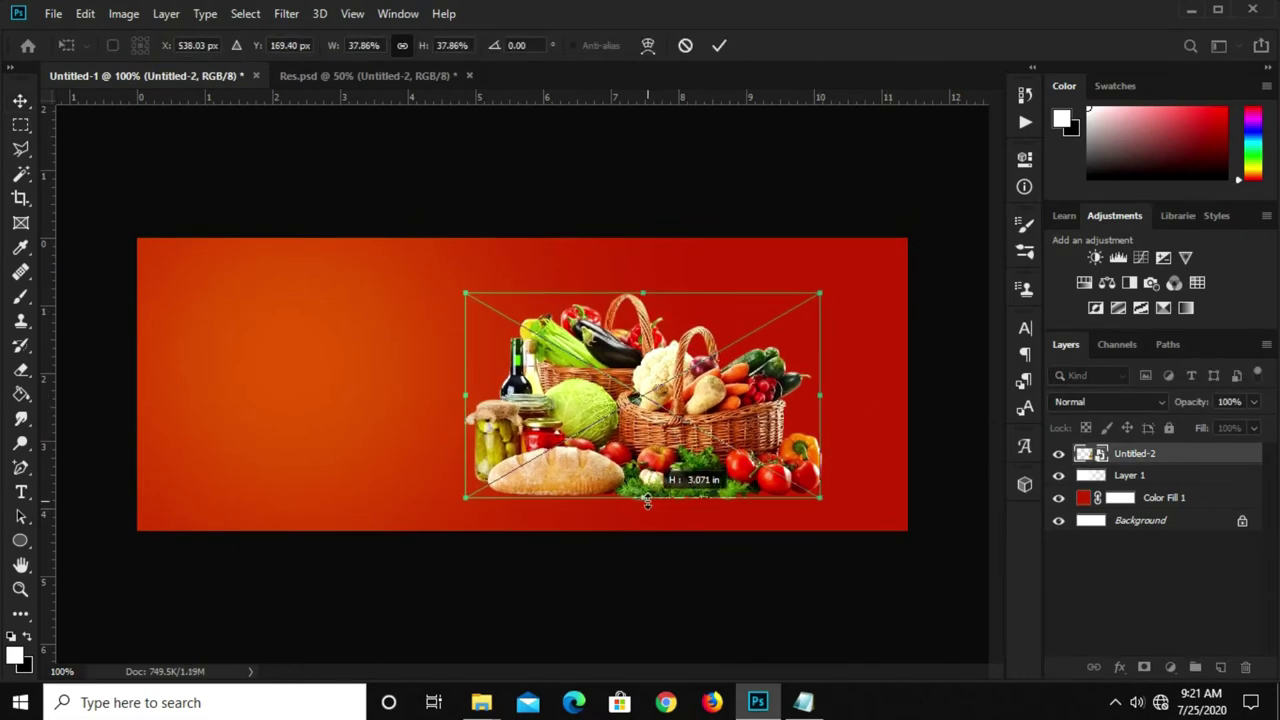
key("Return")
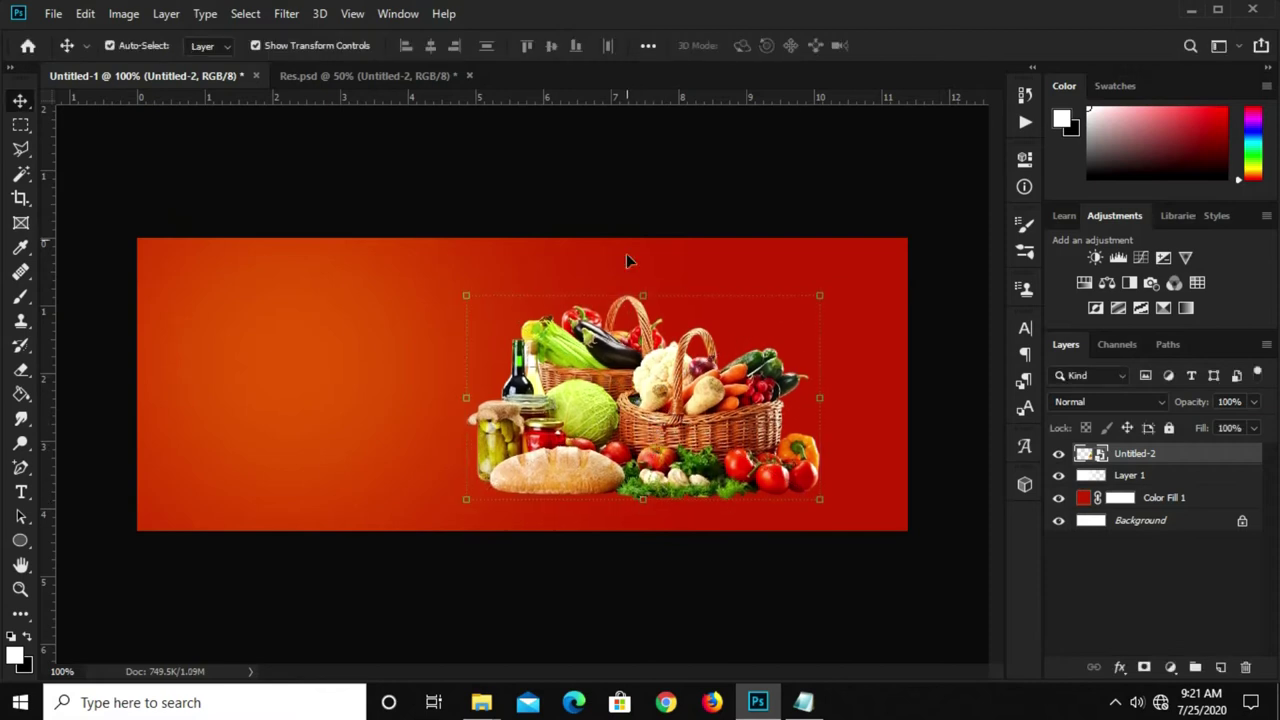
left_click(633, 186)
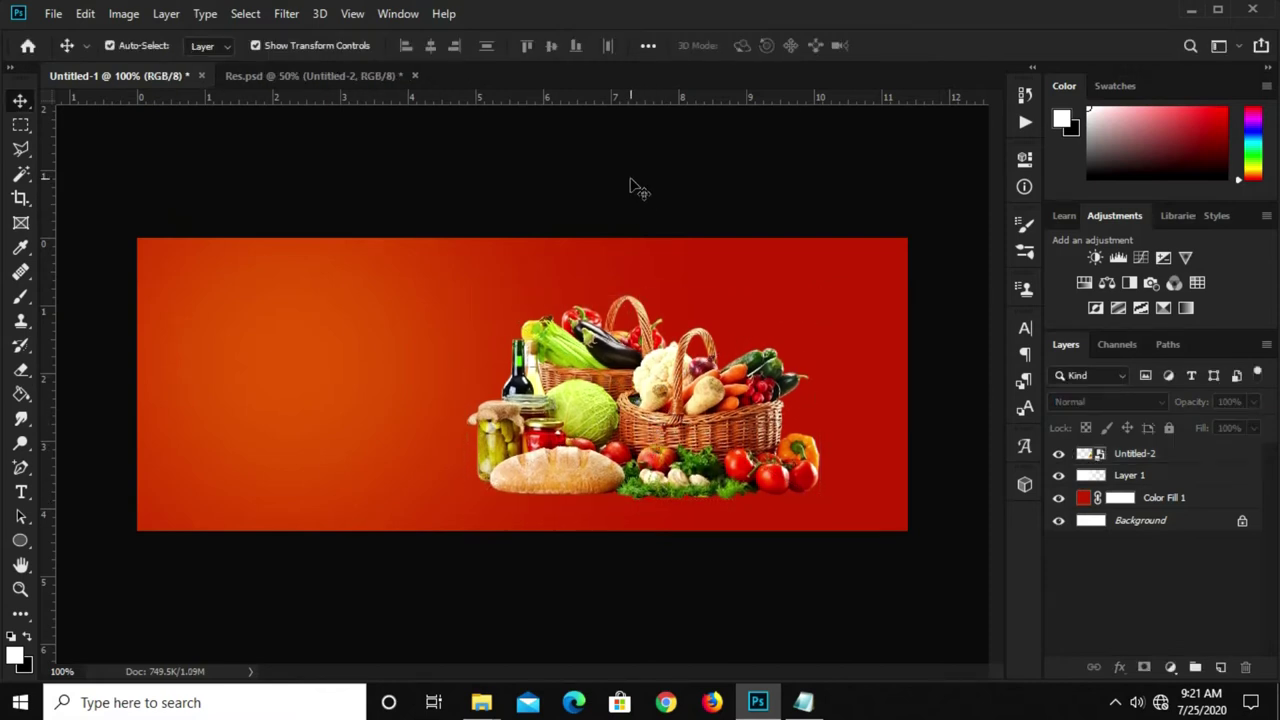
left_click(21, 539)
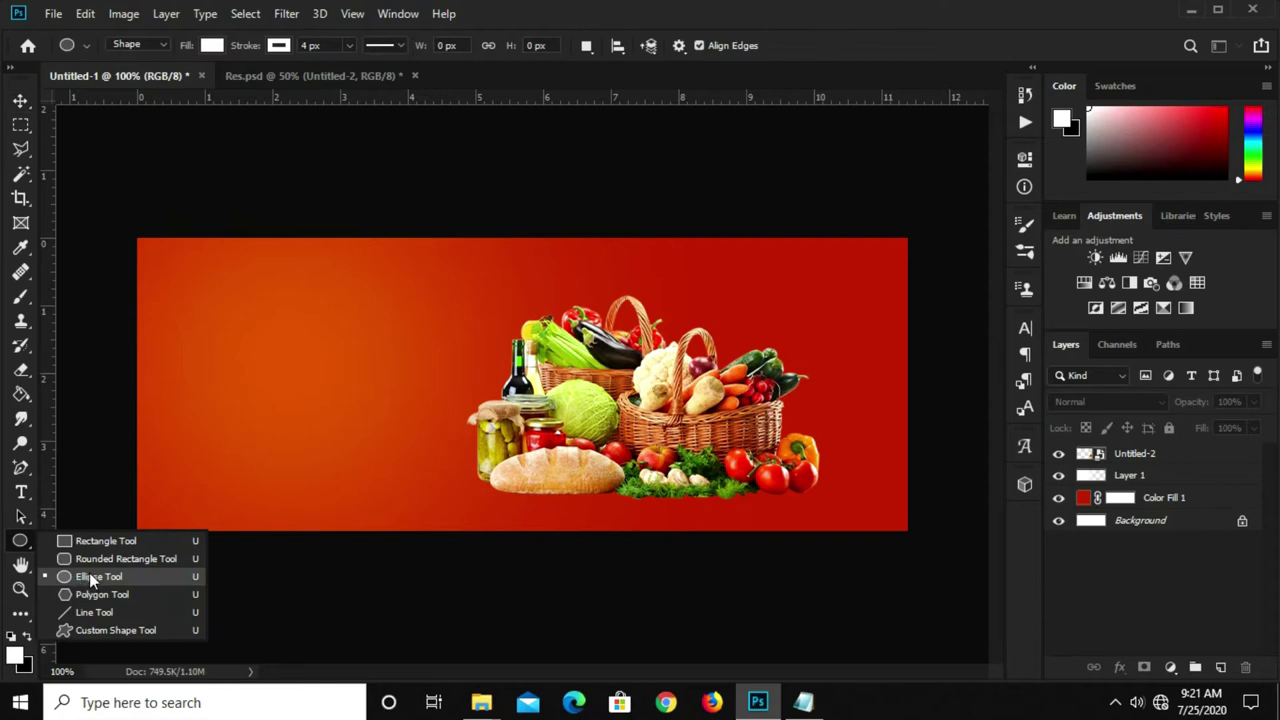
Draw a flat white ellipse under the basket and move its layer beneath the basket layer.
left_click(89, 576)
left_click_drag(482, 490, 807, 507)
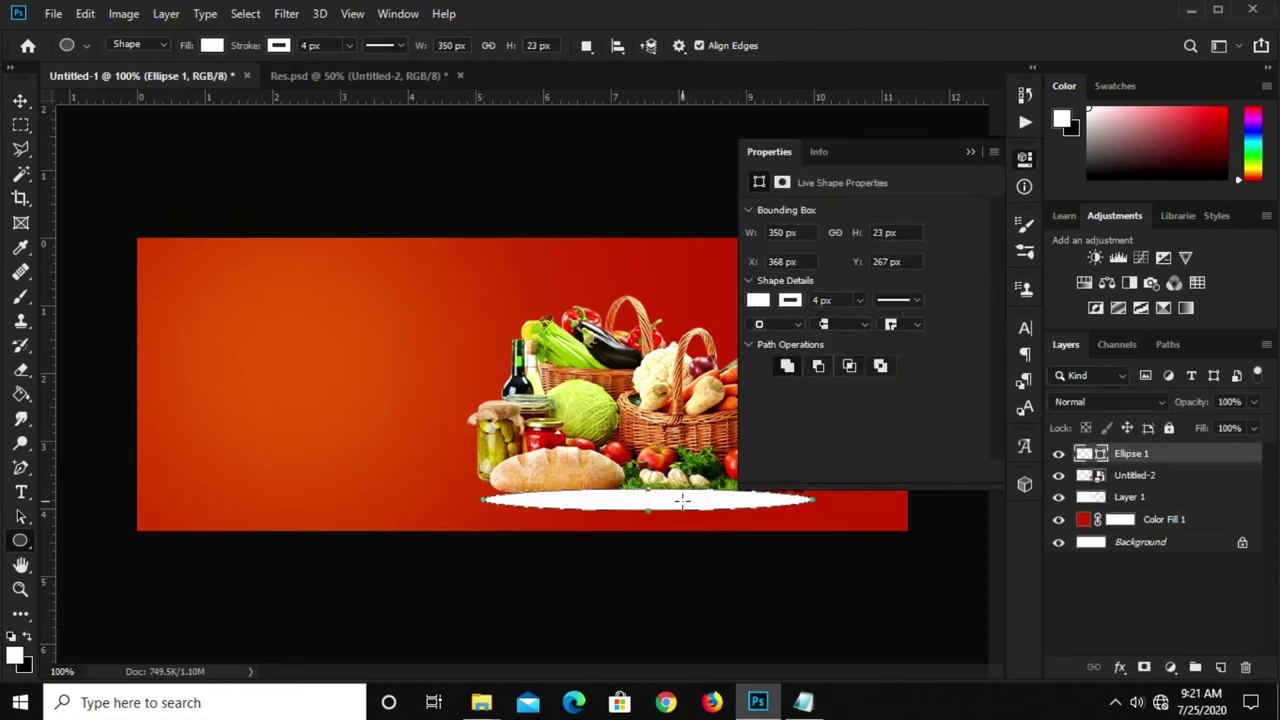
key("b")
key("v")
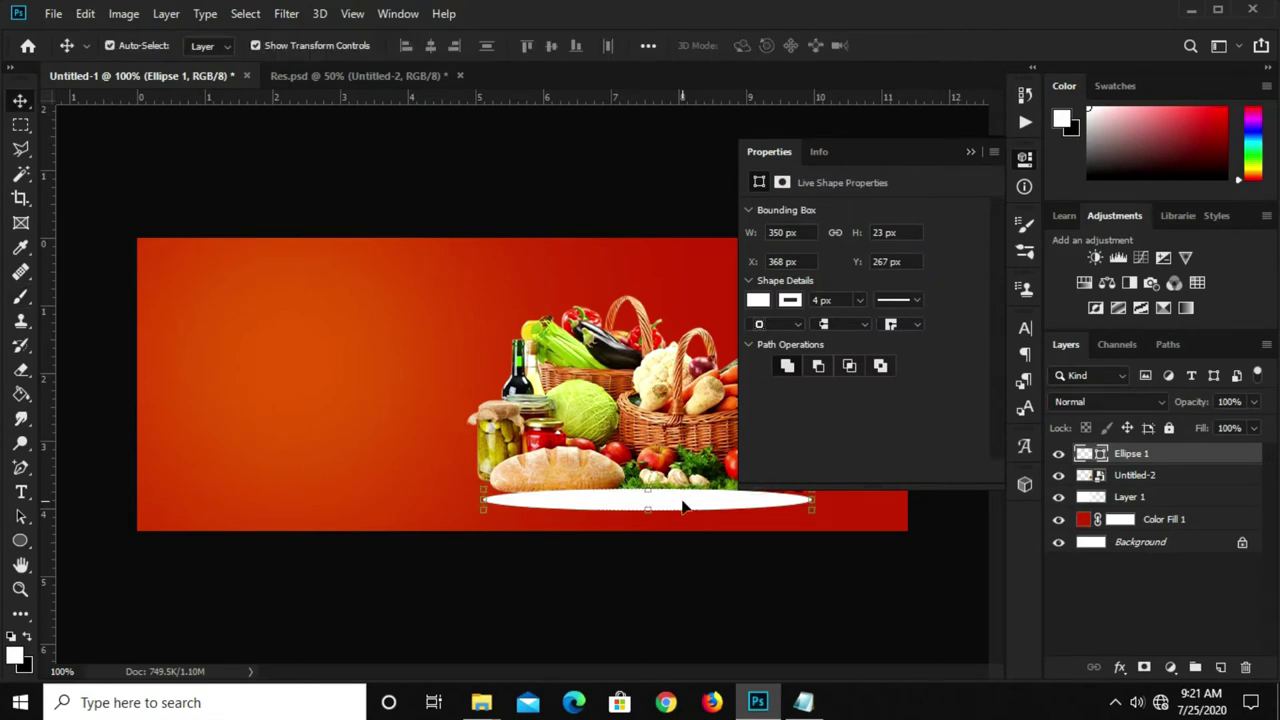
left_click(970, 152)
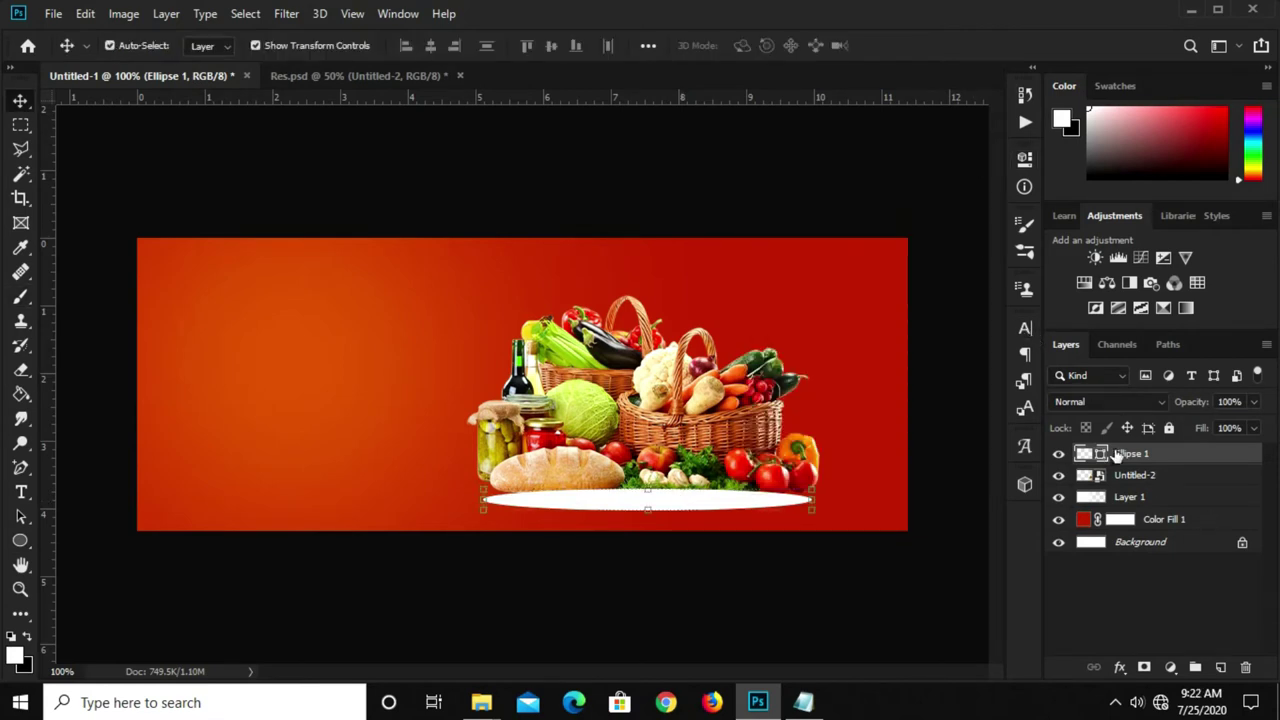
left_click_drag(1157, 455, 1150, 486)
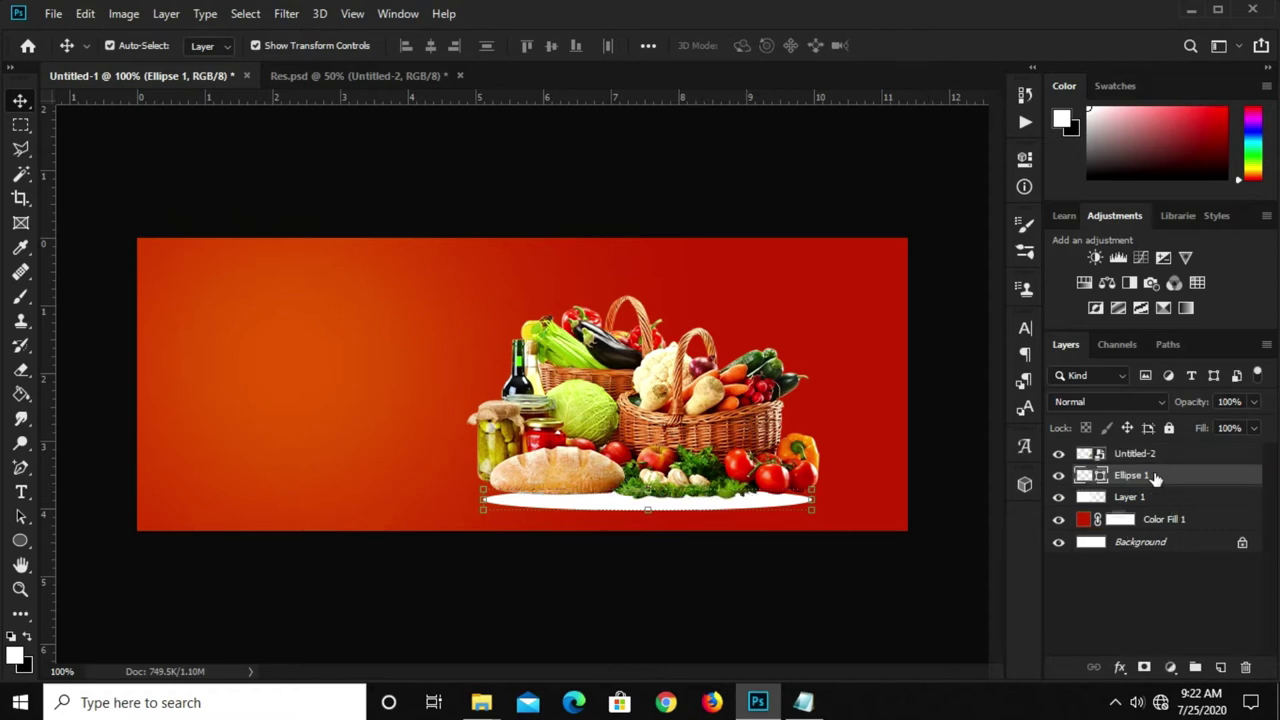
Convert the ellipse to a smart object and apply a 12-pixel Gaussian Blur.
right_click(1155, 477)
left_click(956, 258)
left_click(290, 15)
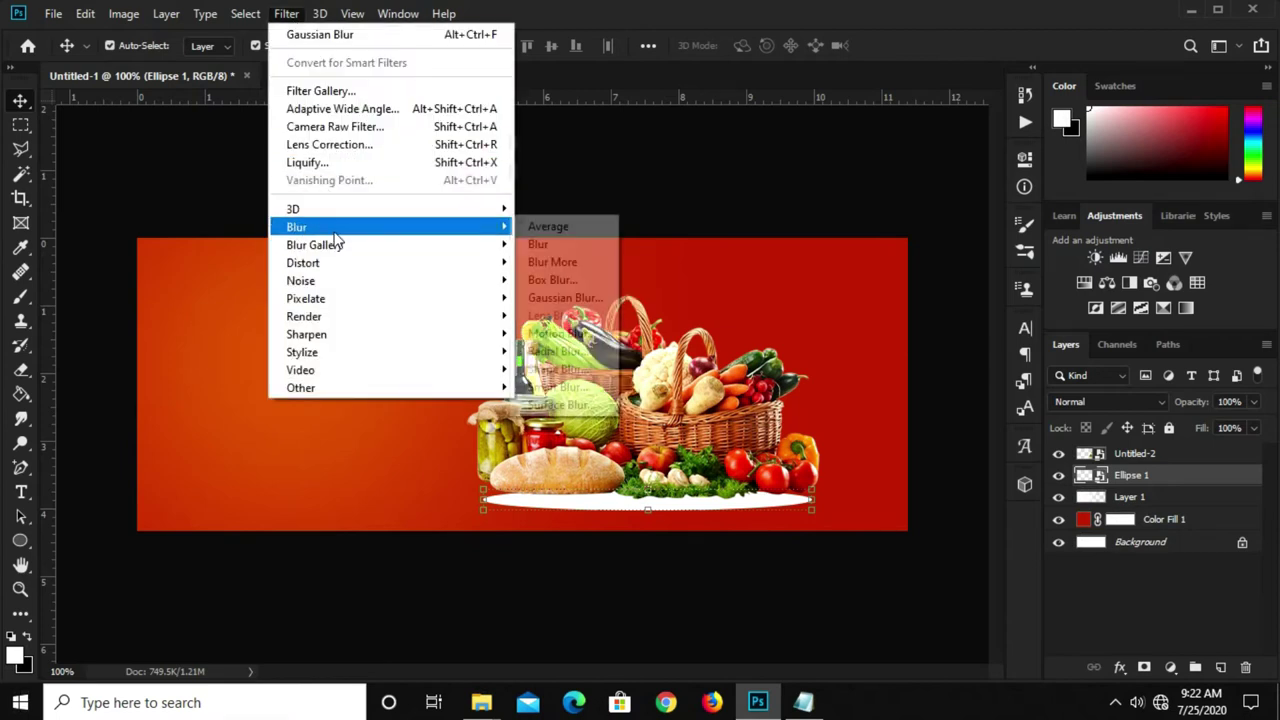
mouse_move(296, 227)
left_click(560, 298)
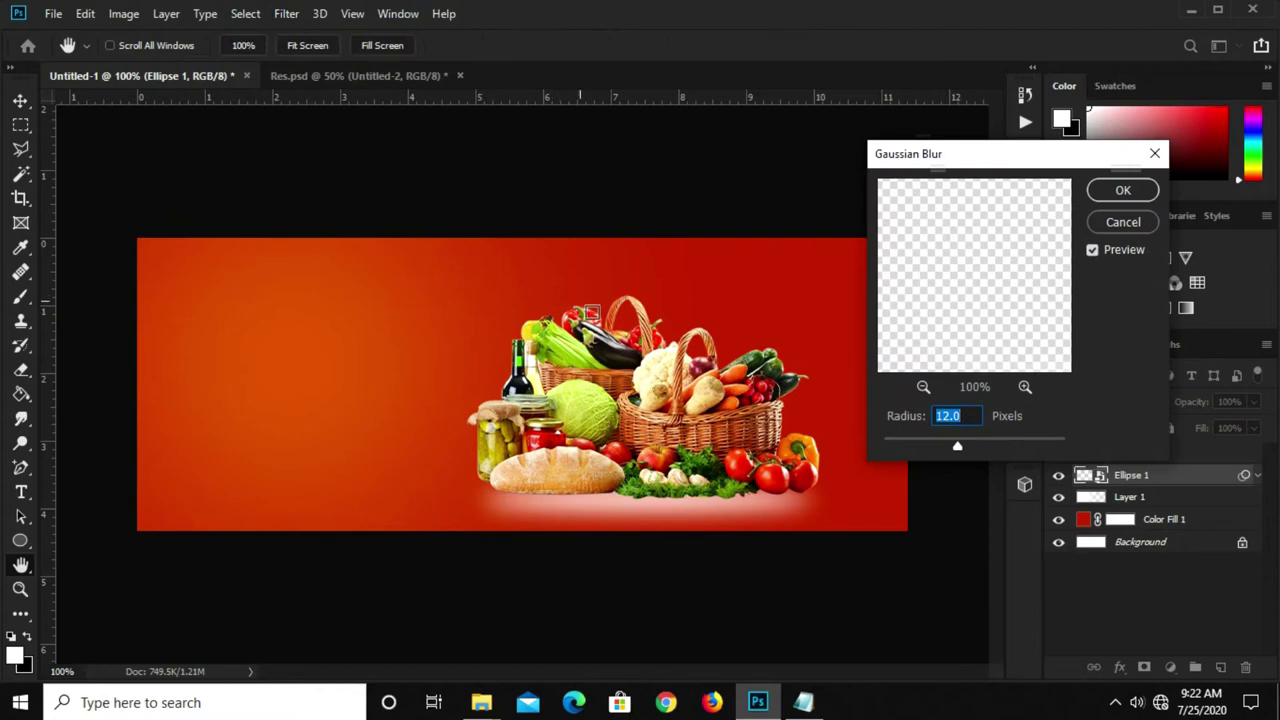
left_click(1112, 192)
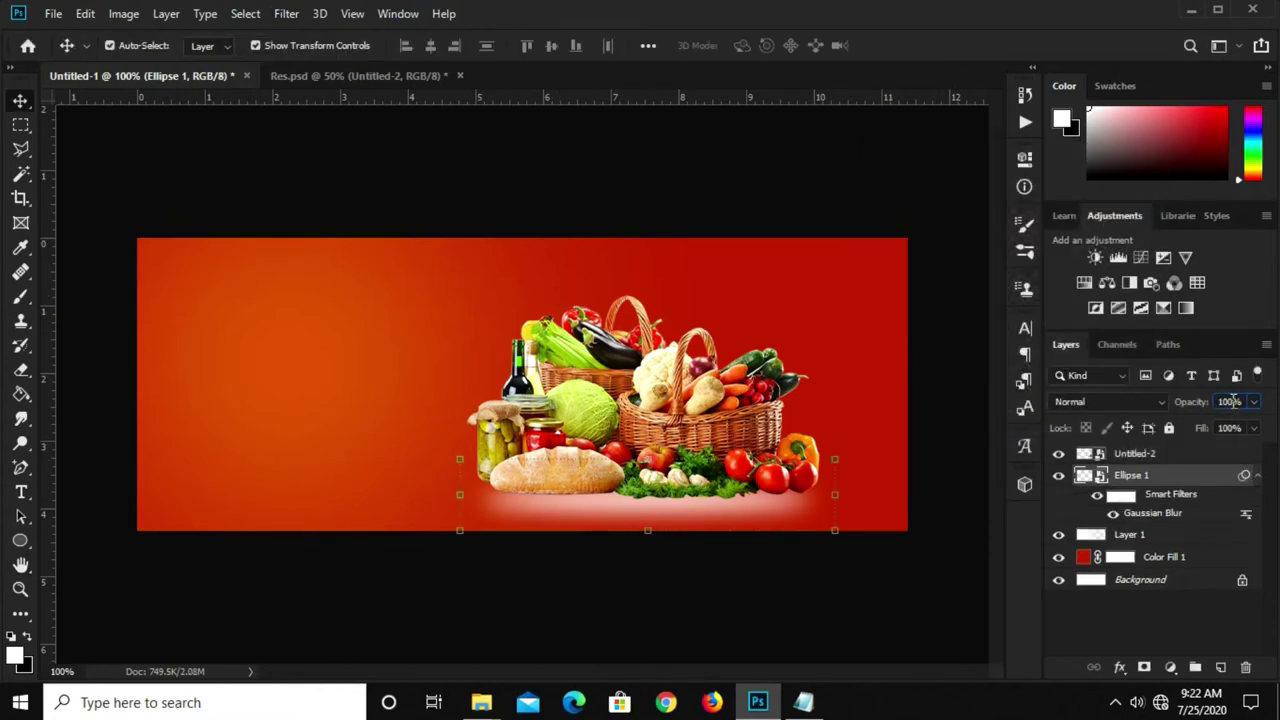
Lower the blurred ellipse's opacity to 55%.
left_click(1231, 401)
type("55")
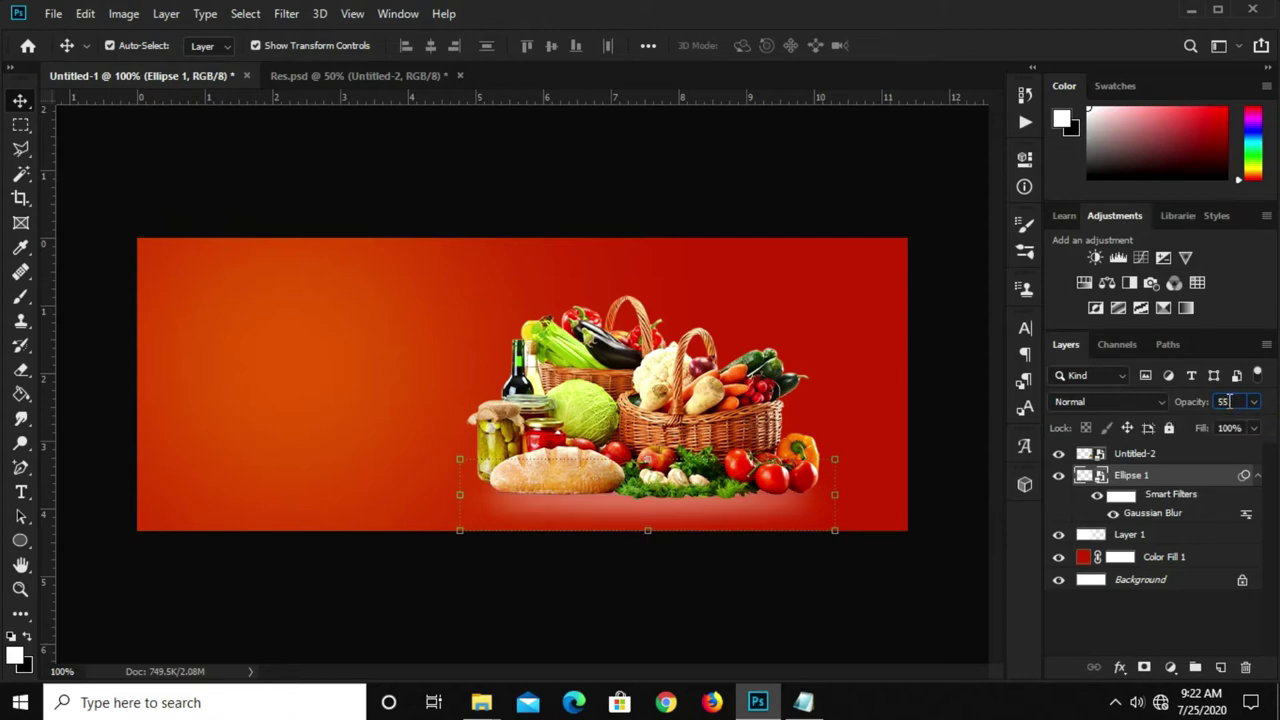
left_click(752, 197)
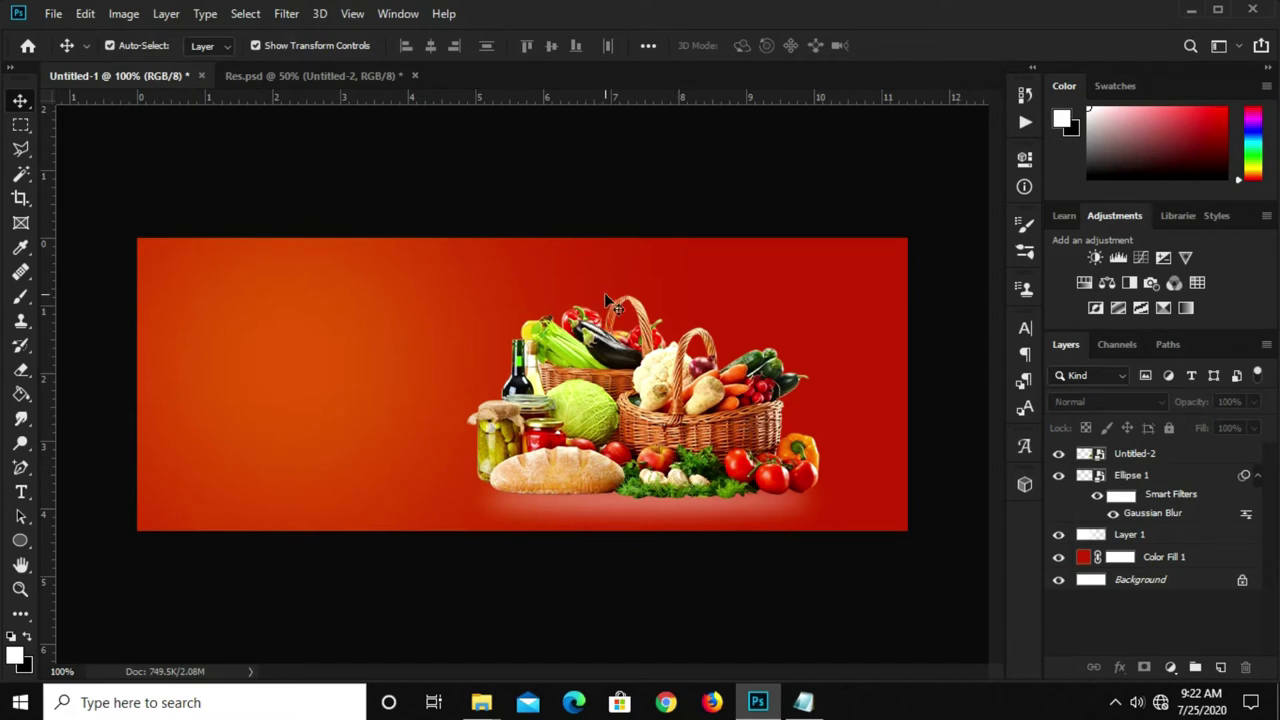
left_click(16, 545)
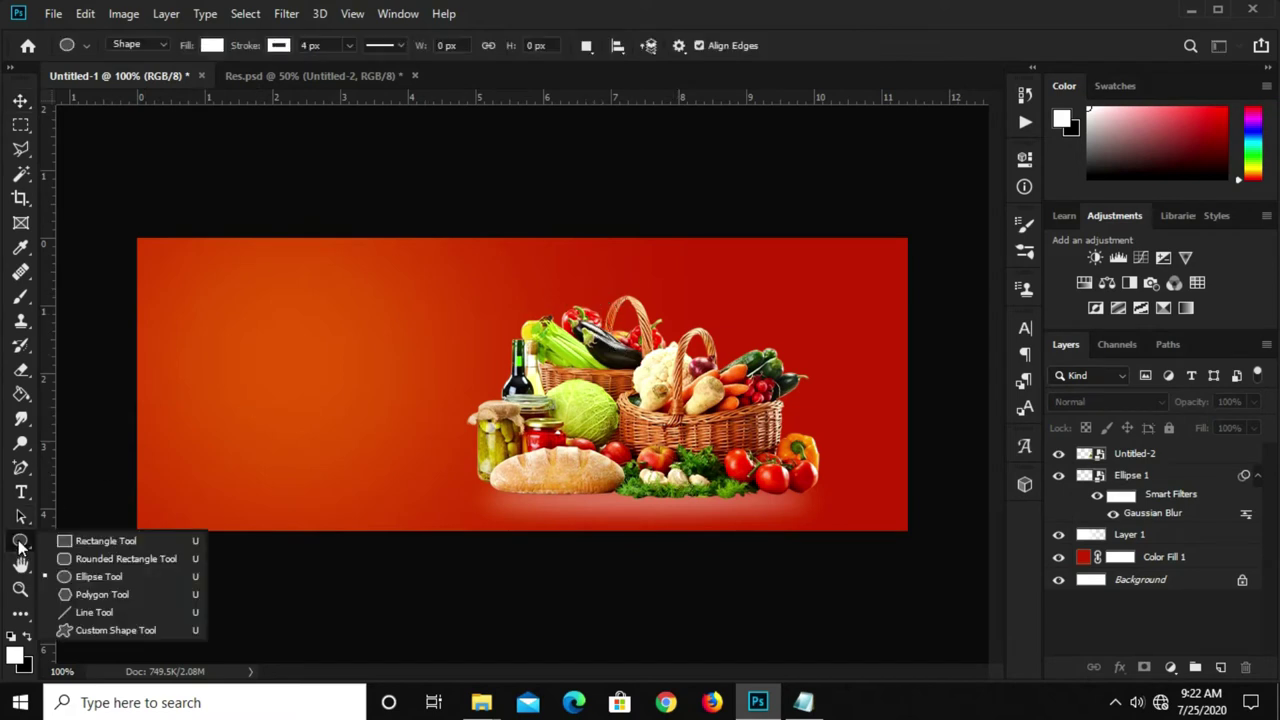
Draw a white ellipse at the banner's right edge and centre it vertically on the canvas.
left_click(91, 574)
left_click_drag(921, 297, 871, 457)
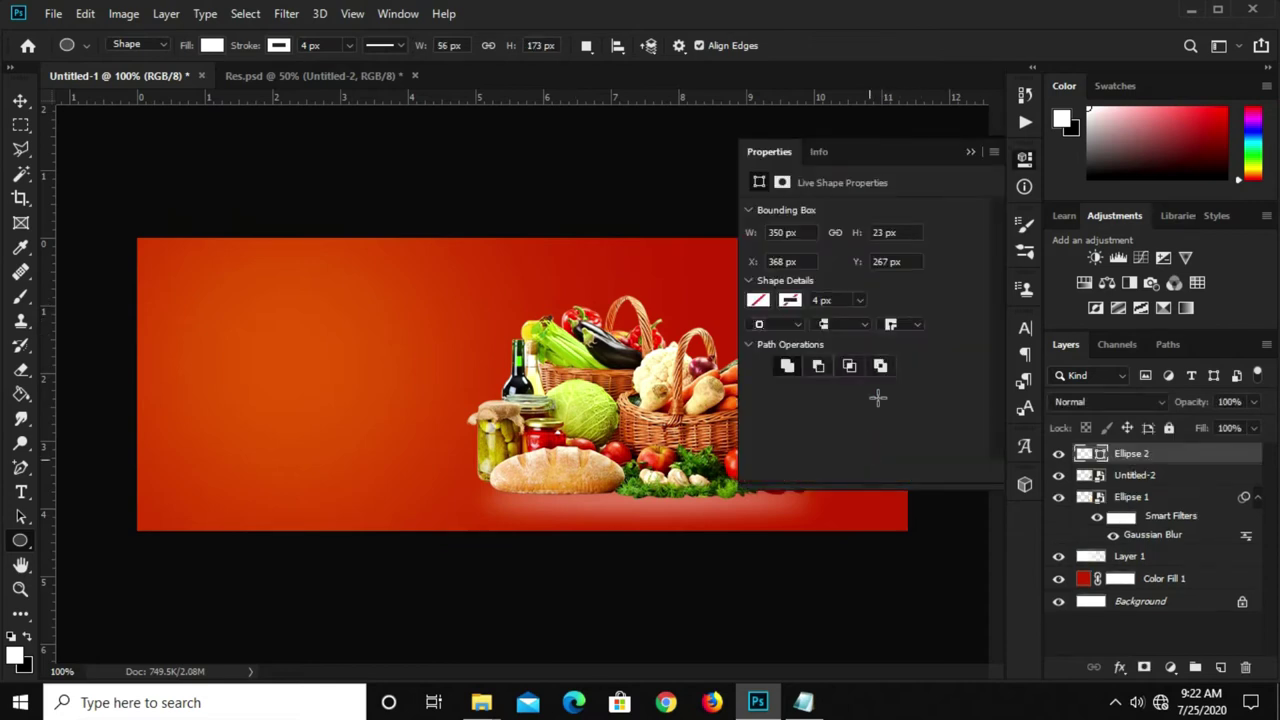
left_click(970, 151)
key("v")
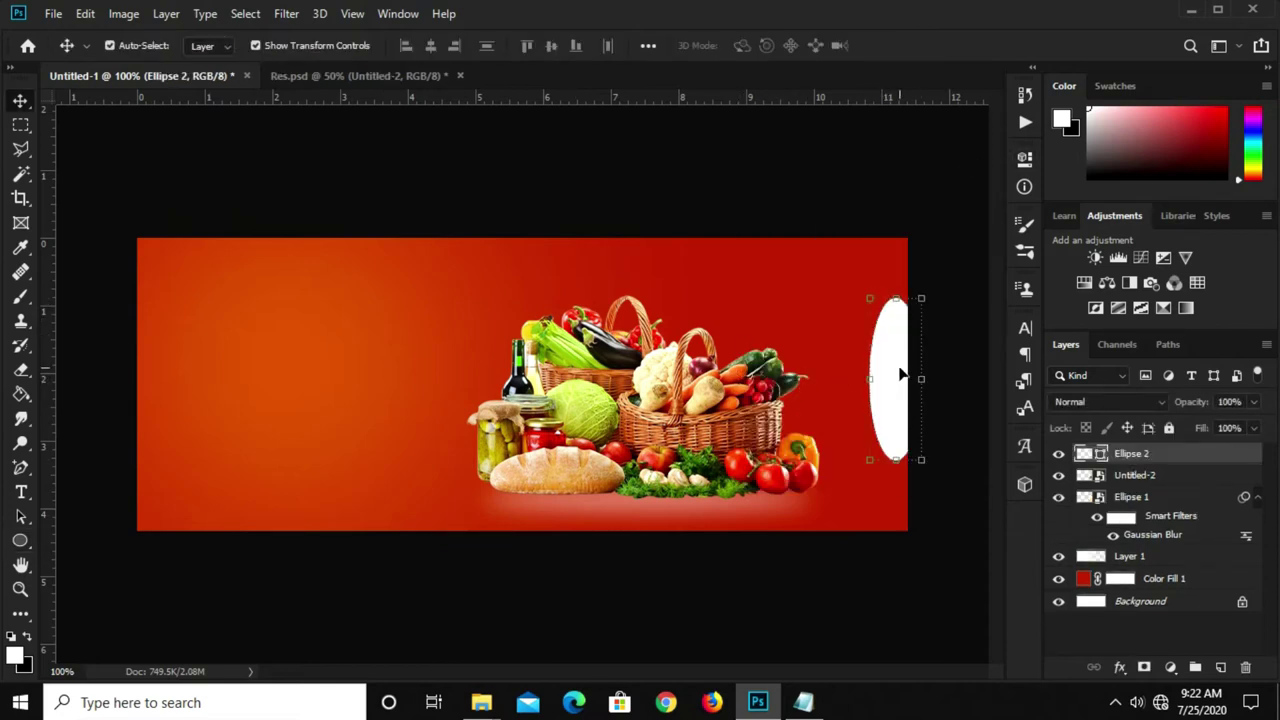
left_click_drag(900, 371, 912, 400)
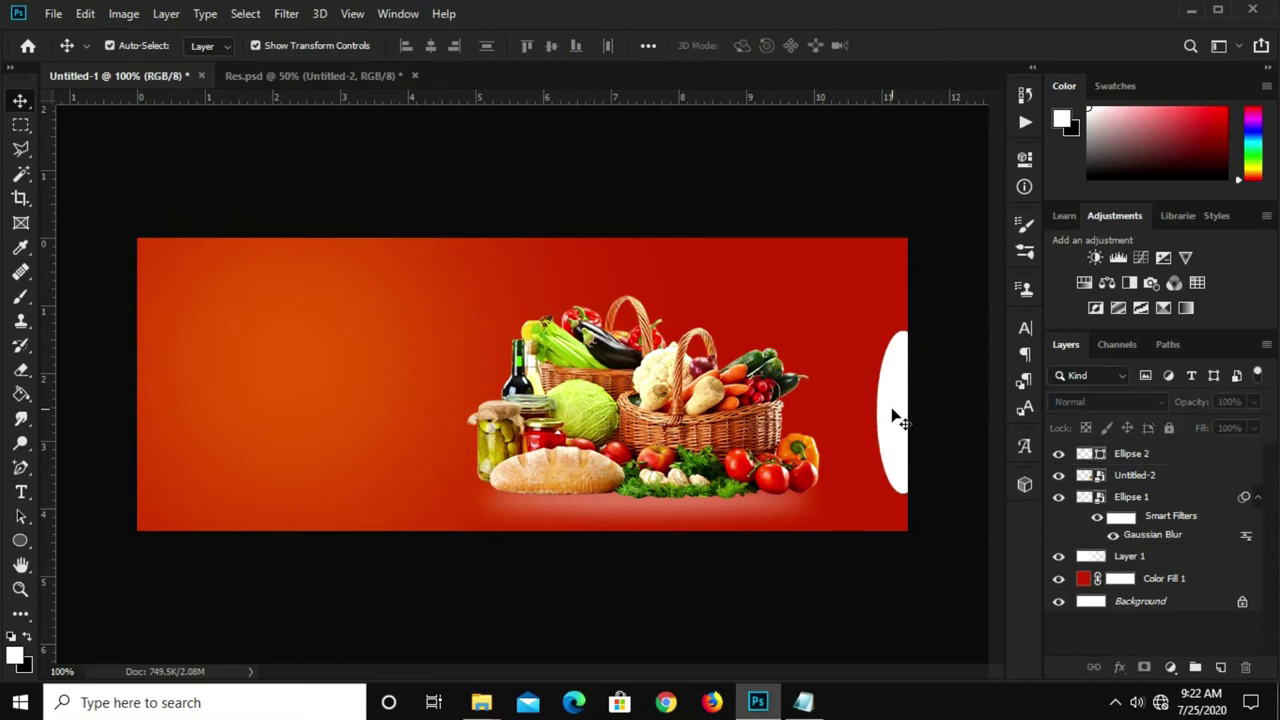
left_click(894, 414)
key("ctrl+a")
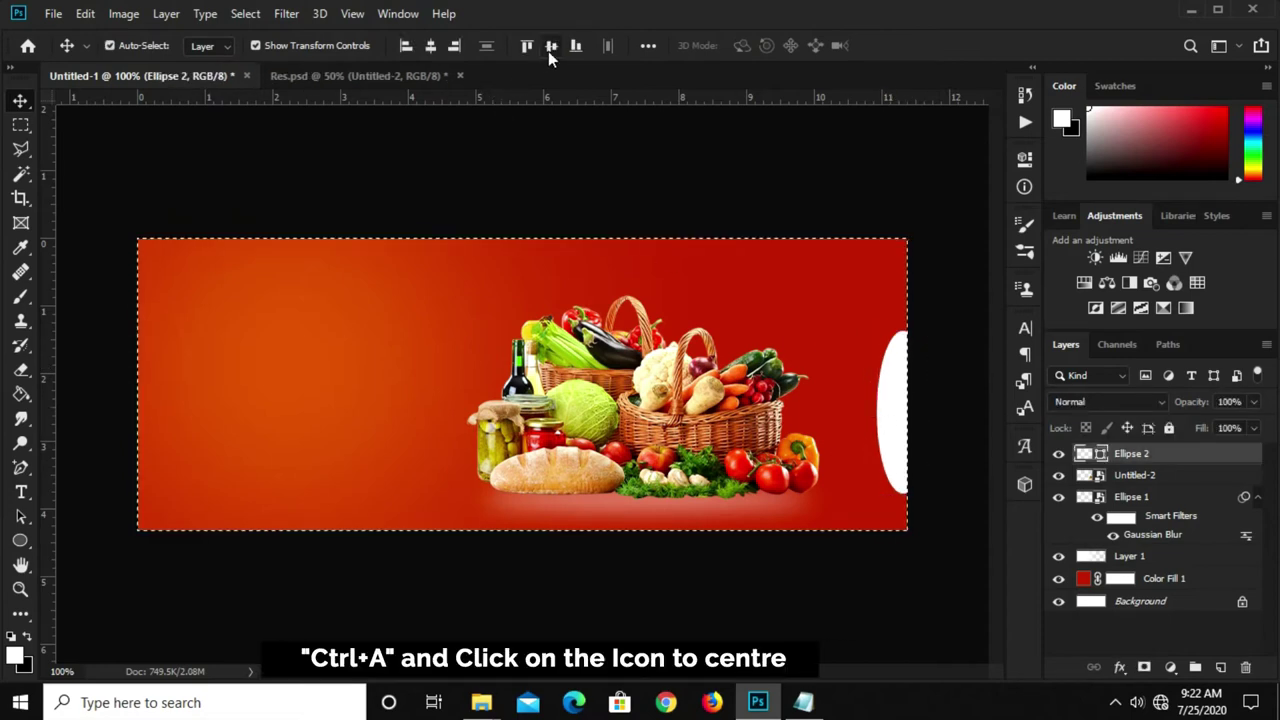
left_click(549, 47)
key("ctrl+d")
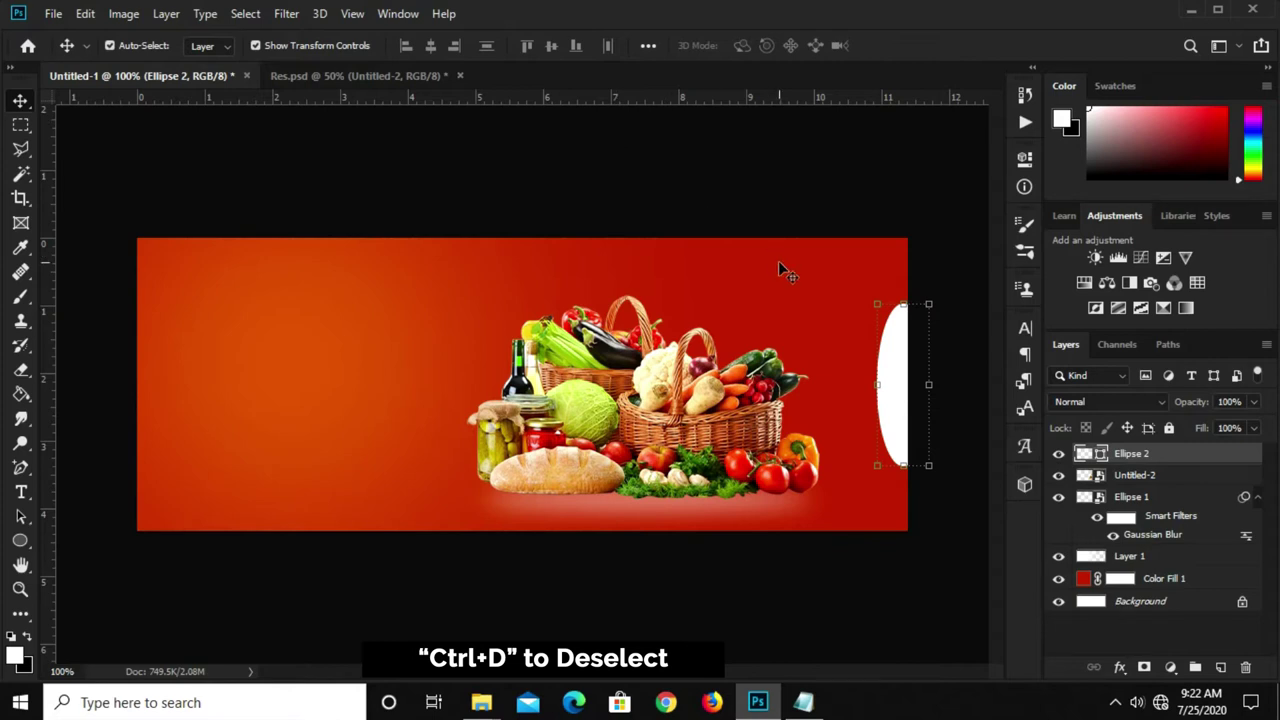
Shrink the right-edge ellipse to about 78.6%, nudge it right, and re-centre it vertically.
key("ctrl+t")
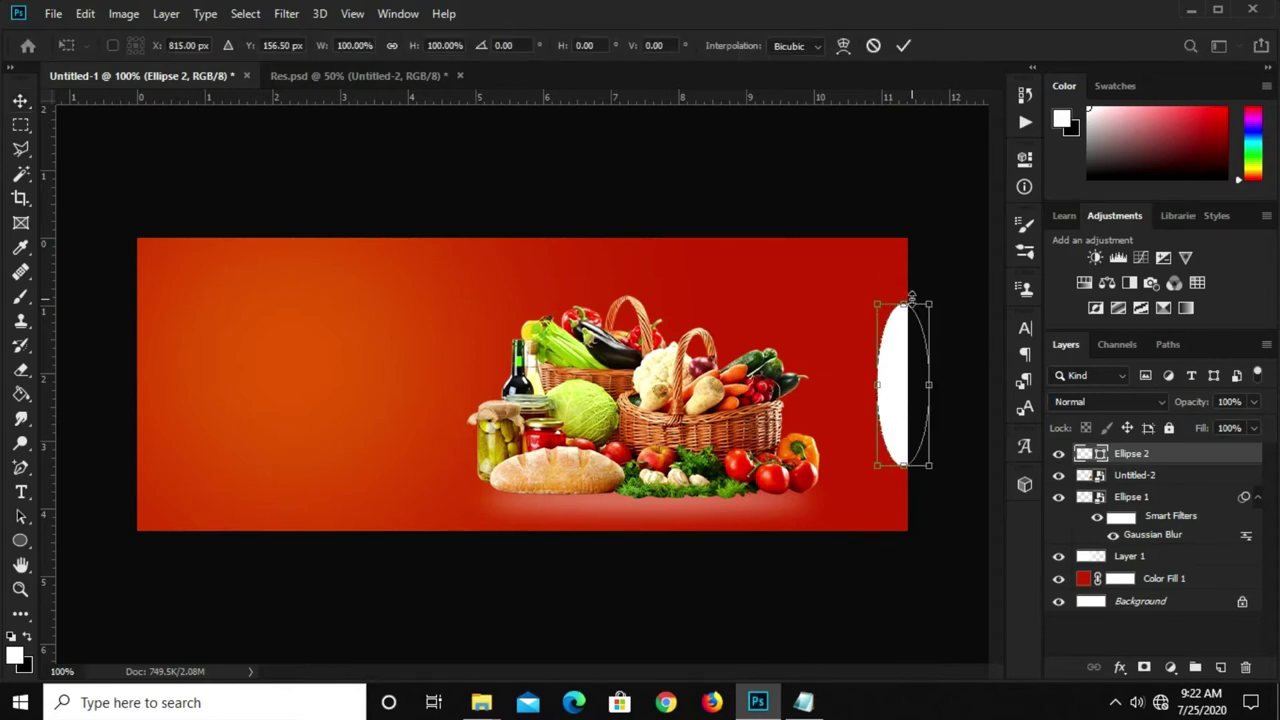
left_click_drag(925, 299, 917, 342)
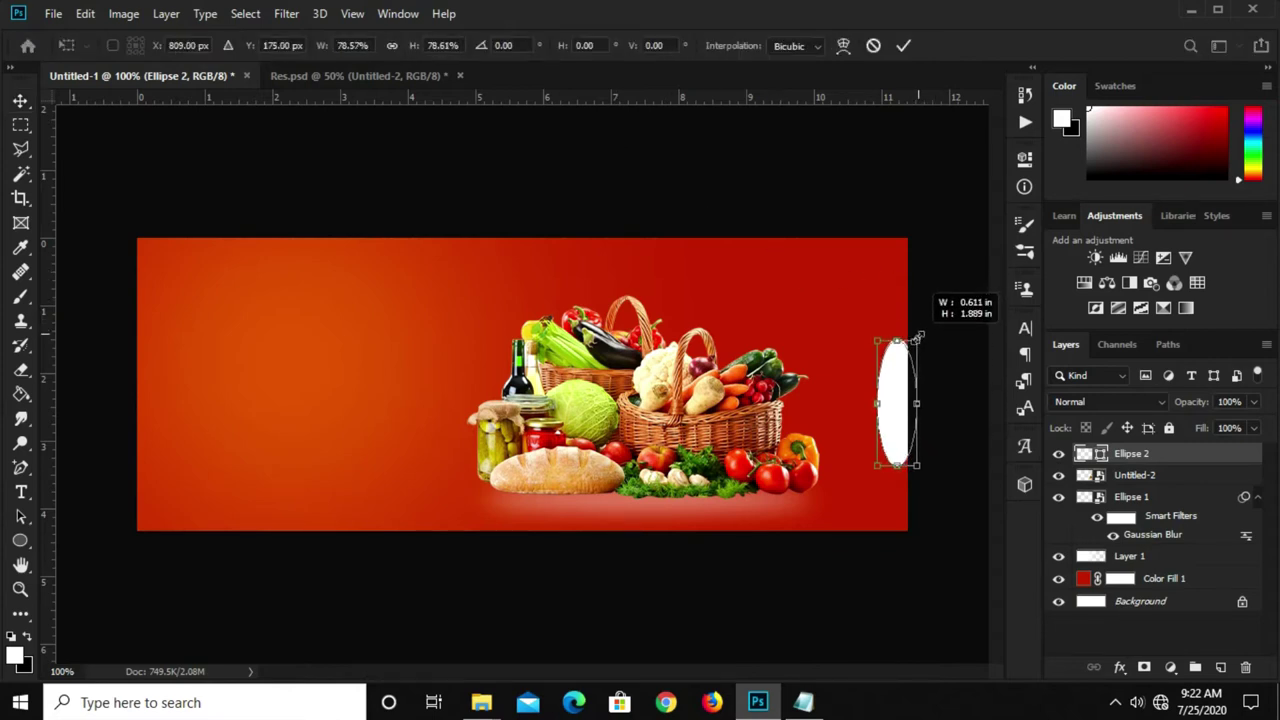
key("Return")
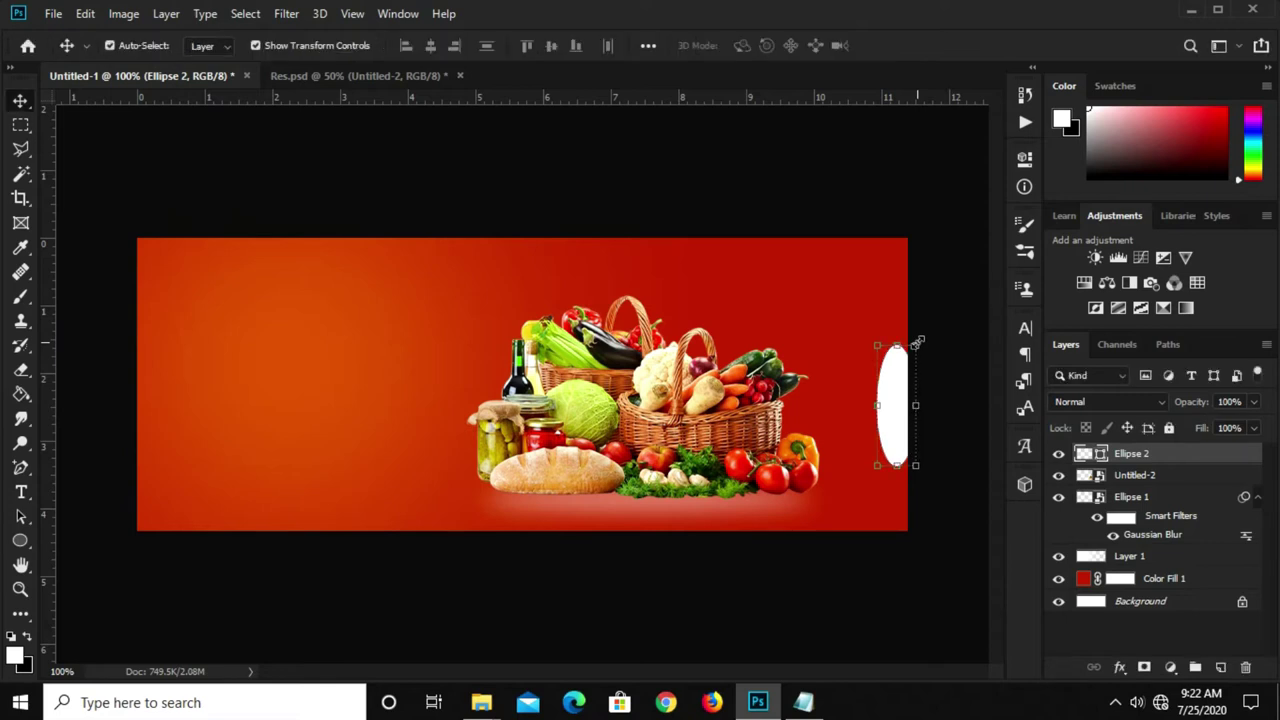
key("Right")
key("Right")
key("Right")
key("Right")
key("Right")
key("Right")
key("Right")
key("Right")
key("Right")
key("Right")
key("ctrl+a")
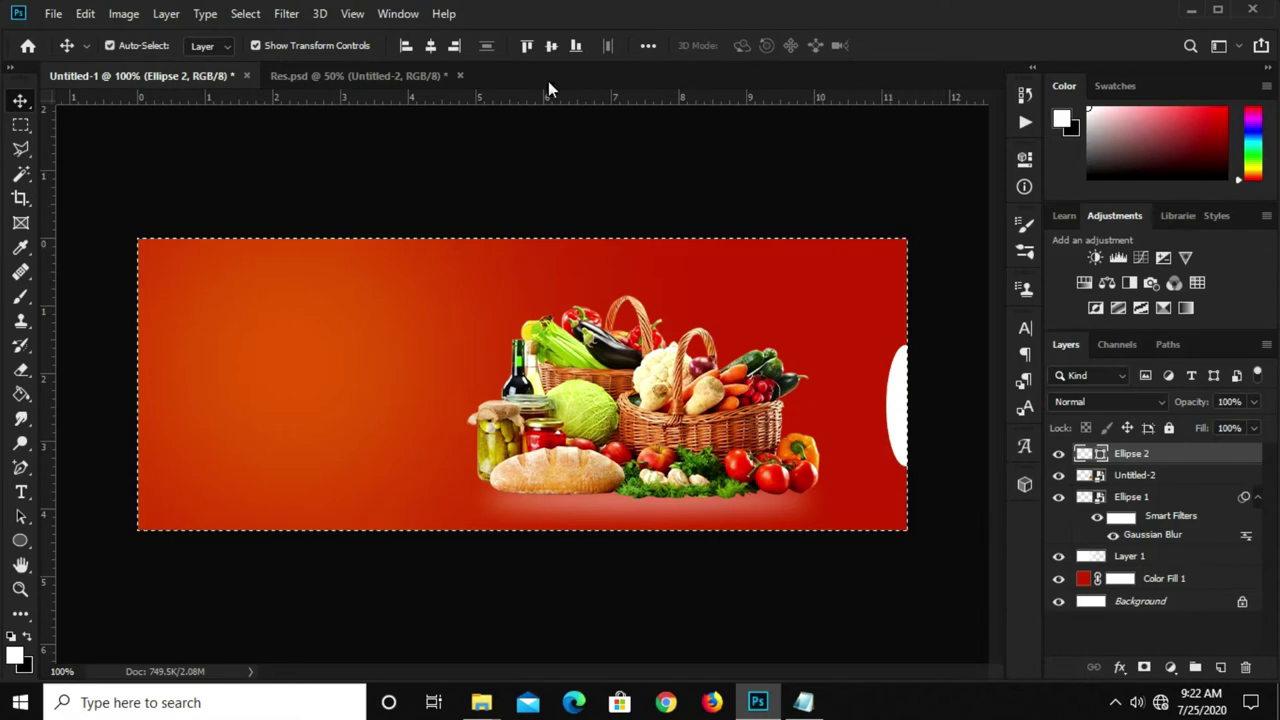
left_click(551, 47)
key("ctrl+d")
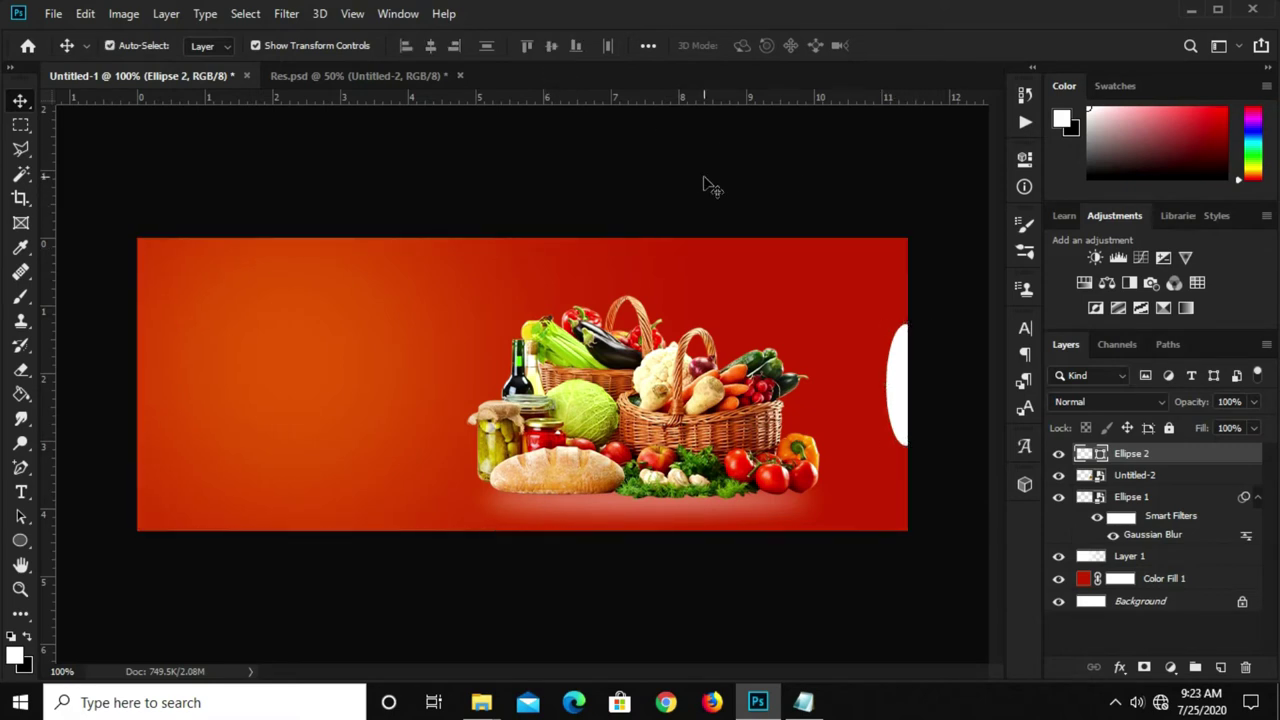
left_click(706, 186, "ctrl")
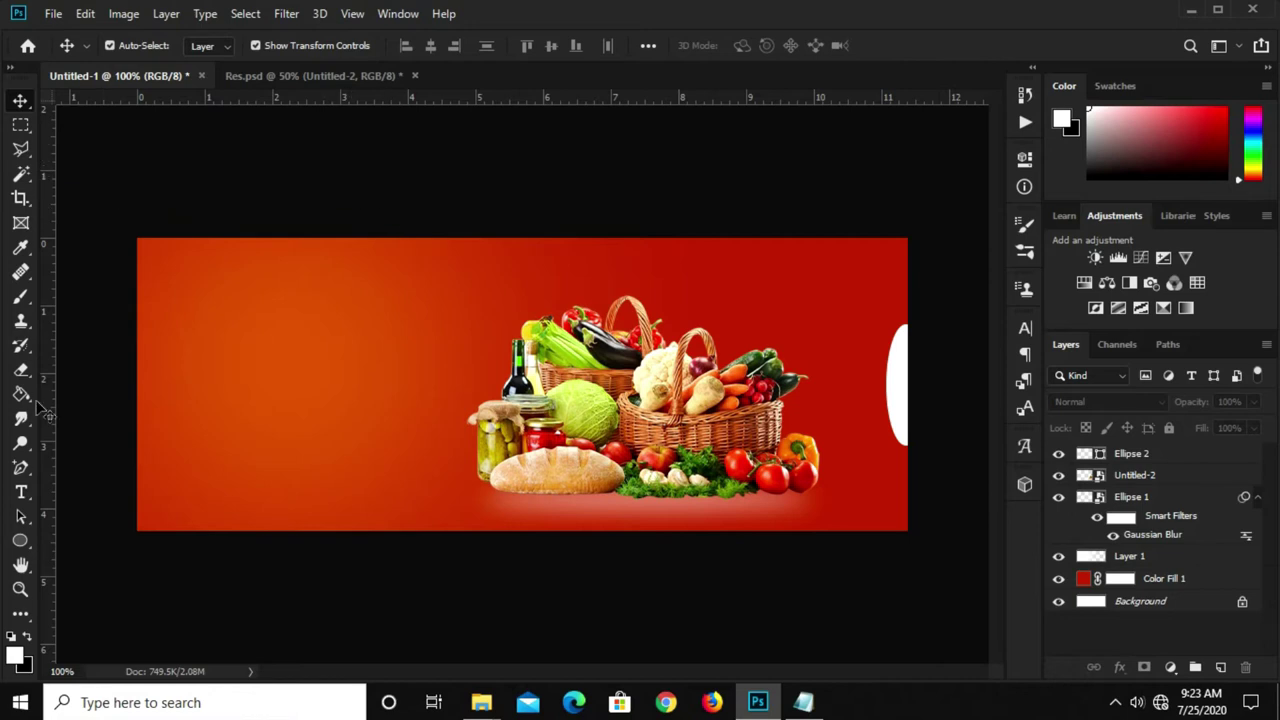
Draw a white 76 × 96 px rectangle hanging from the banner's top-left edge.
left_click(21, 541)
left_click(100, 537)
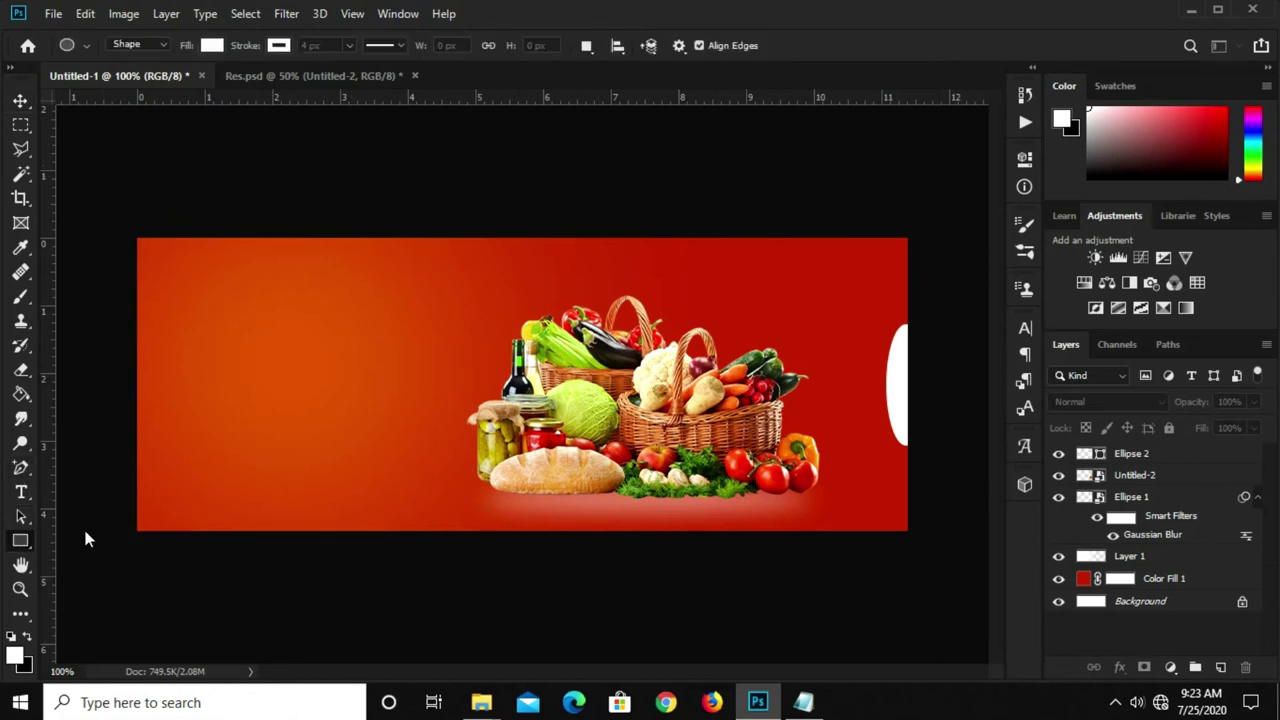
left_click_drag(180, 216, 250, 306)
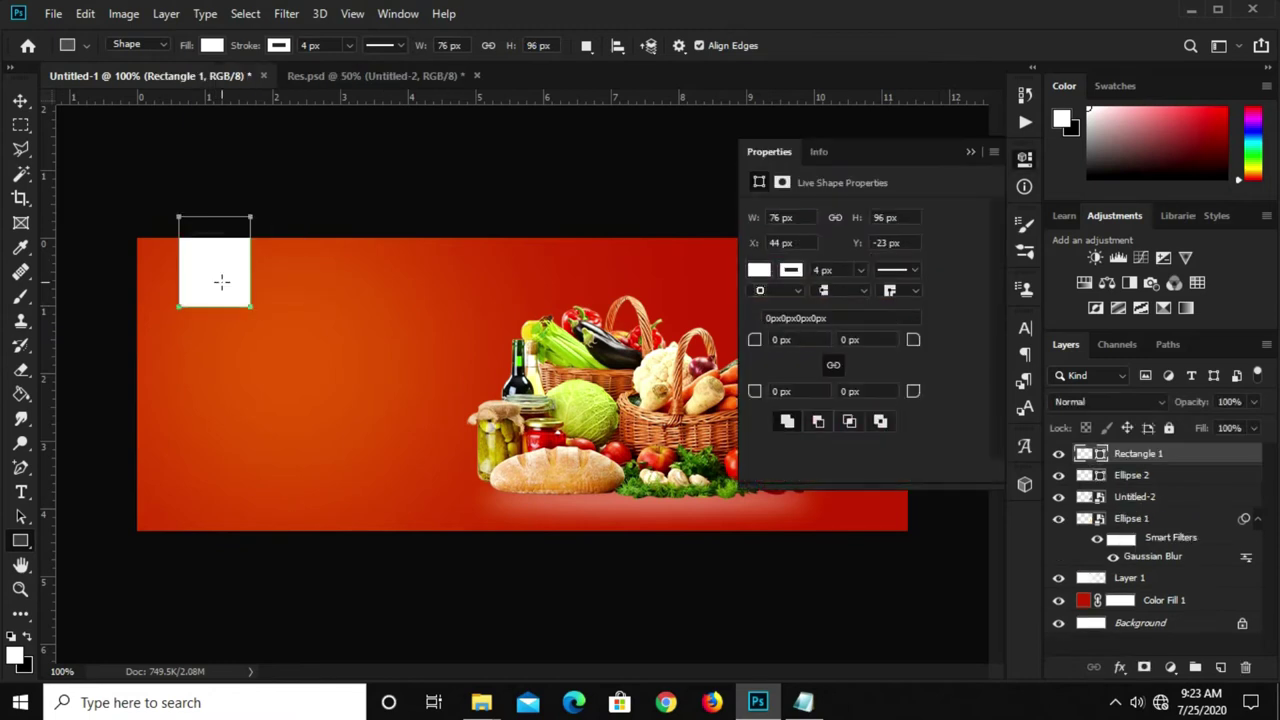
key("v")
Add guides along the rectangle's left side, centre, and below its bottom edge.
left_click_drag(48, 295, 214, 316)
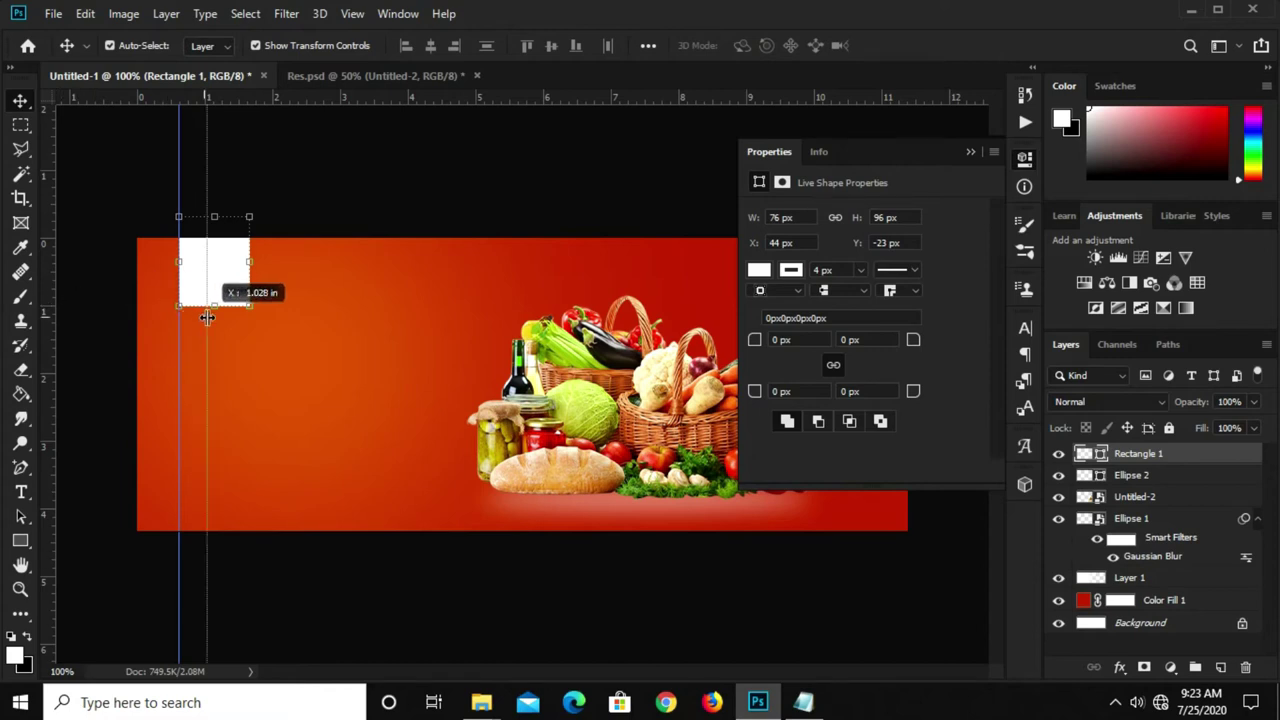
left_click_drag(298, 100, 286, 289)
left_click_drag(331, 97, 311, 305)
mouse_move(54, 373)
left_mouse_down()
mouse_move(232, 362)
mouse_move(232, 347)
mouse_move(248, 350)
mouse_move(249, 373)
left_mouse_up()
left_click(250, 364)
Rasterize the Rectangle 1 layer.
left_click(194, 271)
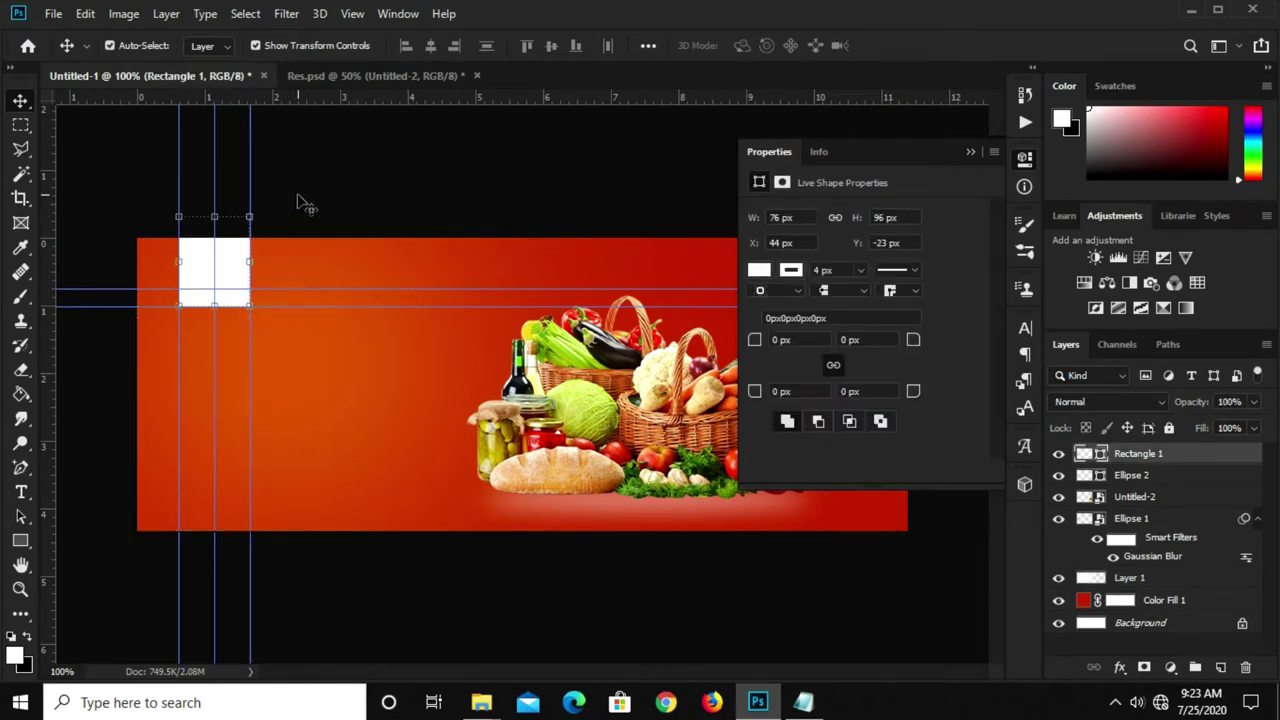
left_click(234, 274)
right_click(1137, 455)
left_click(945, 284)
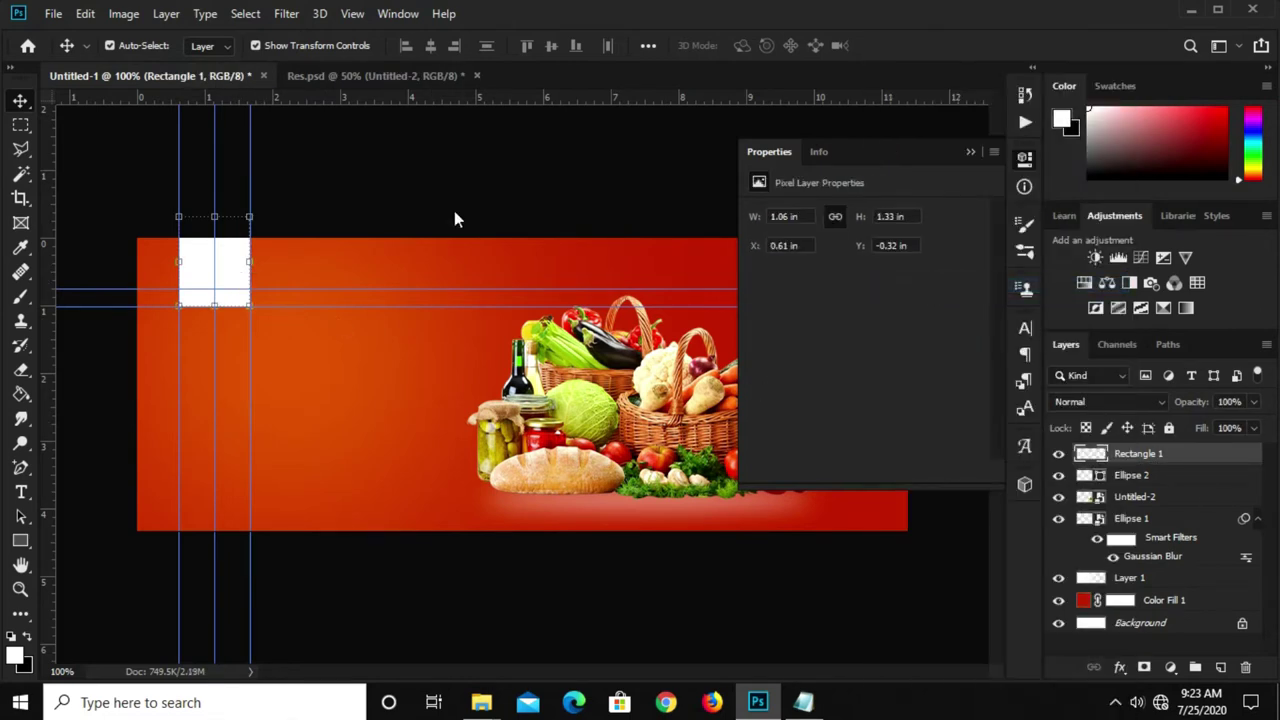
Cut a V-shaped notch from the rectangle's bottom using a path turned into a 1-pixel feathered selection.
scroll(106, 480, "up", 3)
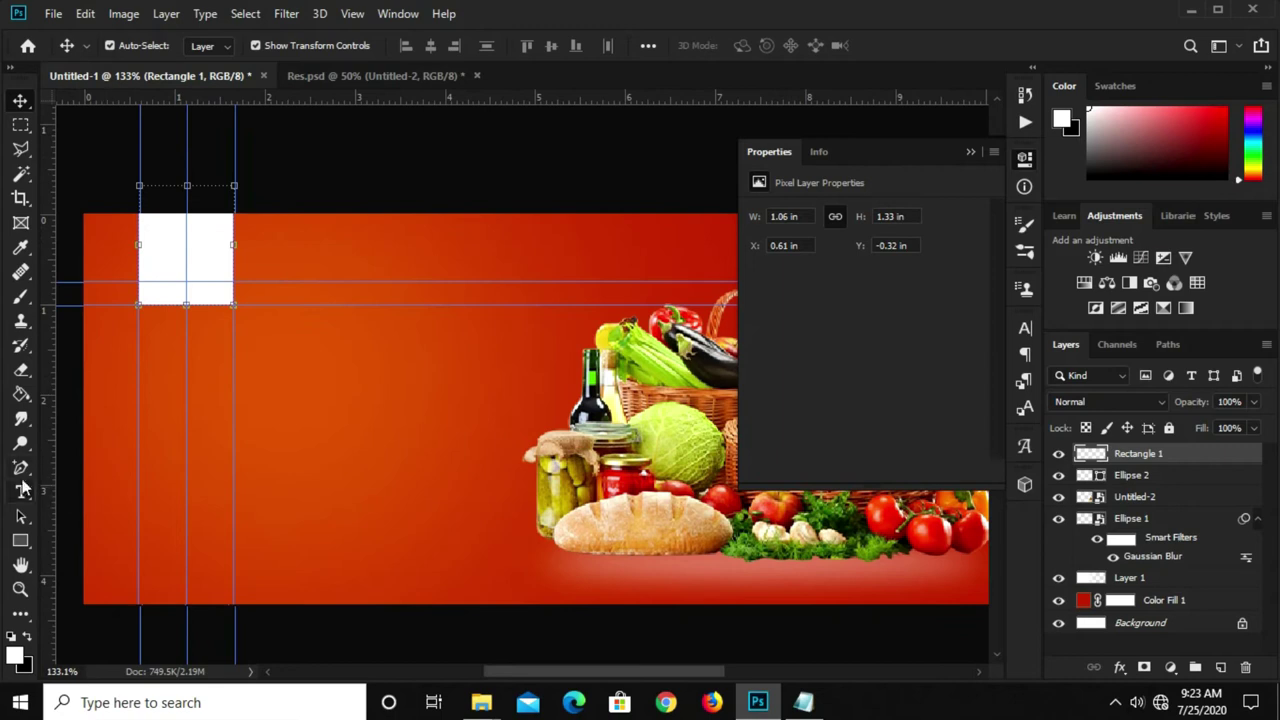
right_click(22, 467)
left_click(100, 517)
left_click(140, 304)
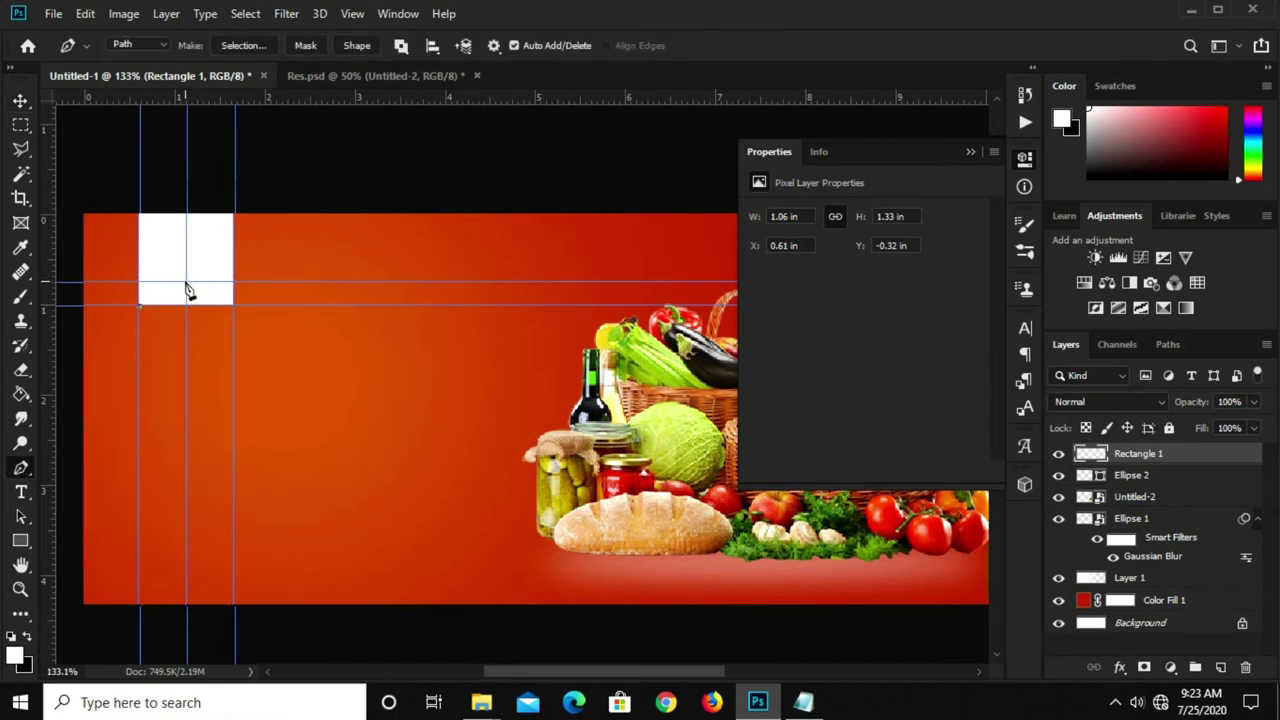
left_click_drag(233, 309, 173, 349)
right_click(201, 308)
left_click(245, 341)
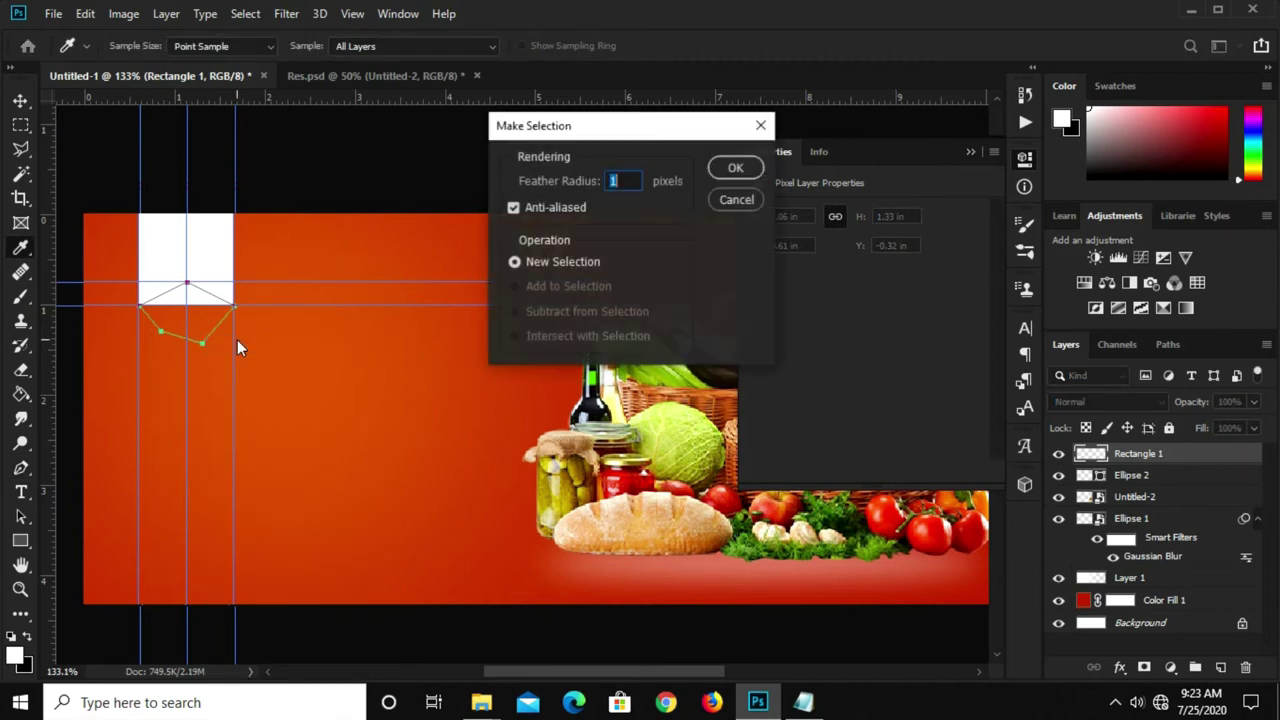
left_click(733, 168)
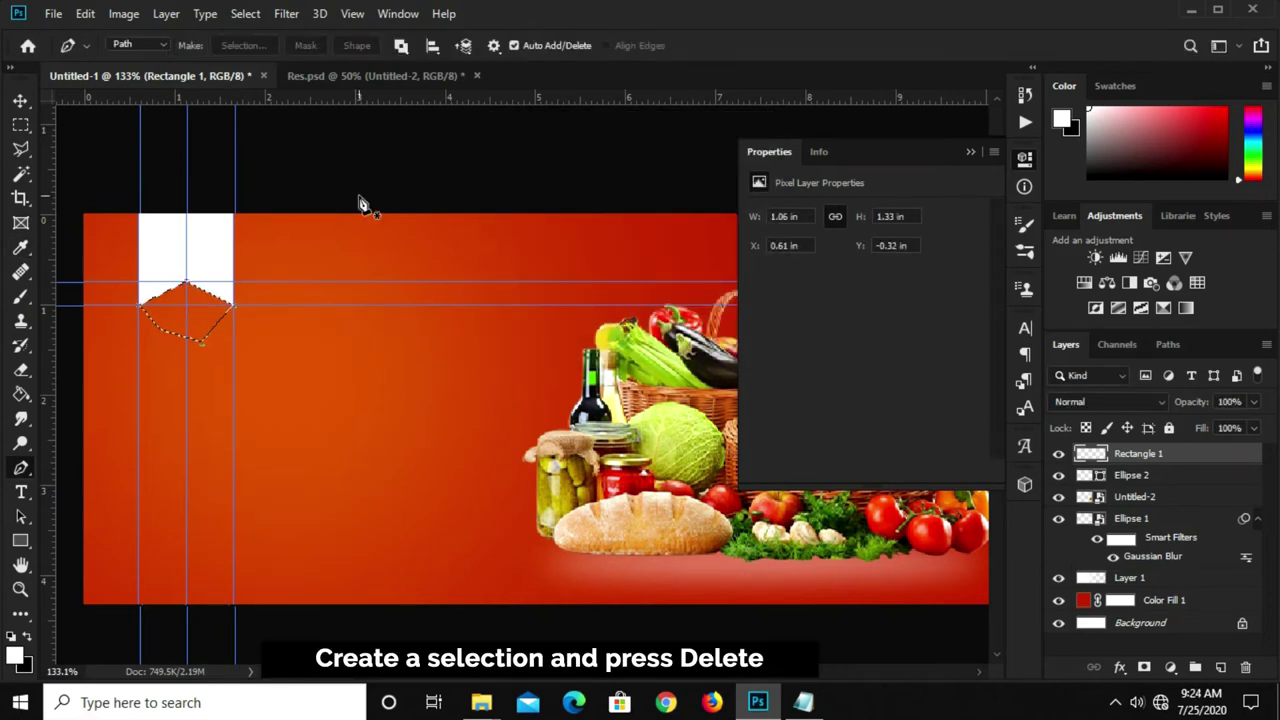
key("ctrl+d")
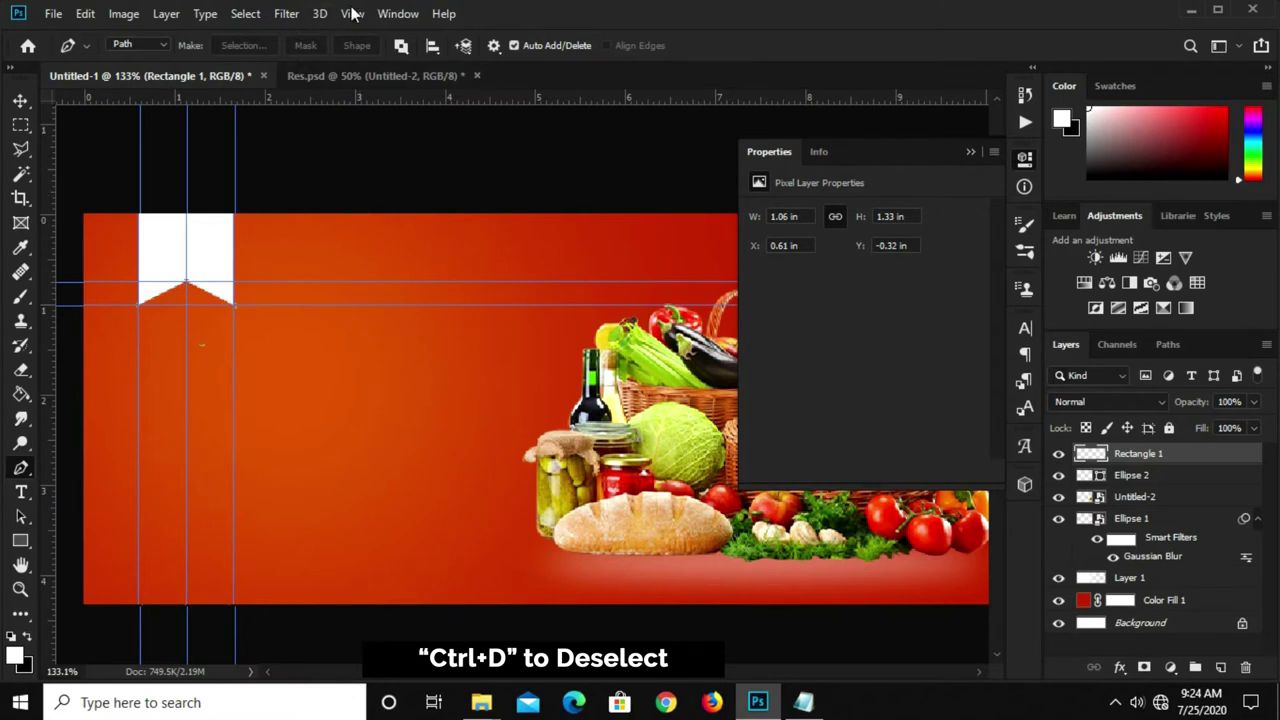
Clear all guides and return the canvas view to 100%.
left_click(355, 14)
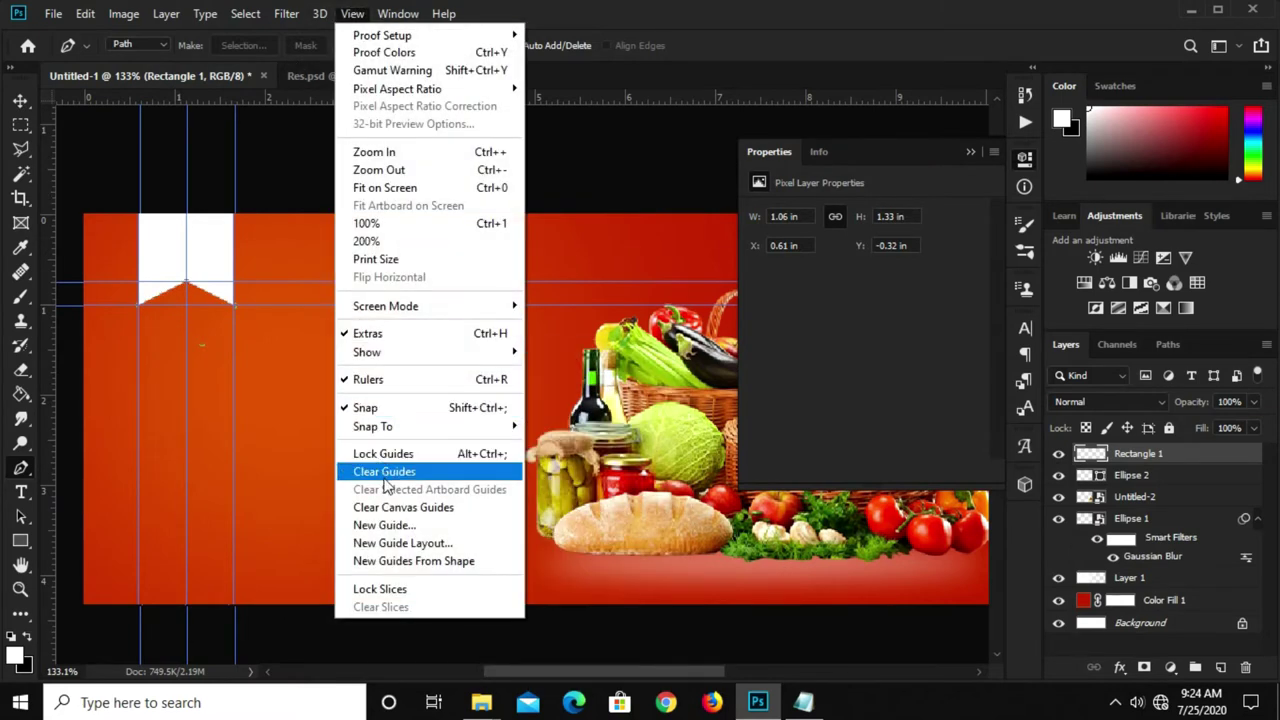
left_click(384, 471)
left_click(1000, 133)
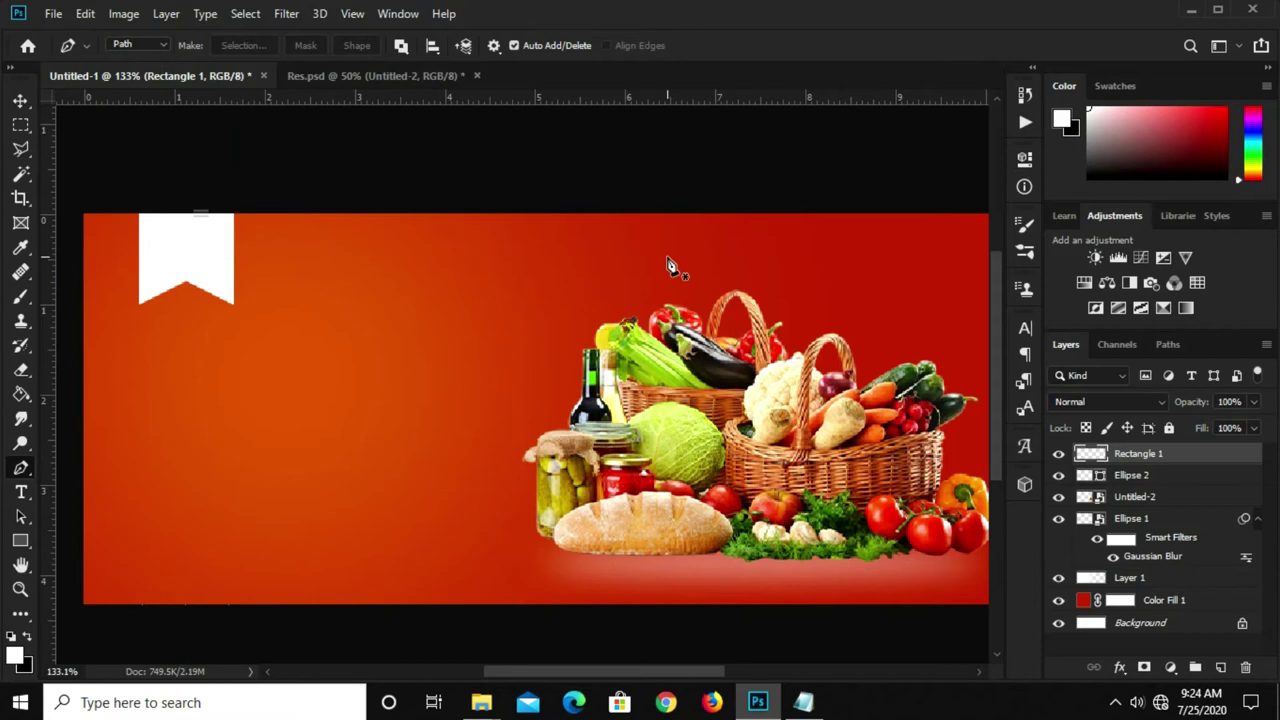
key("v")
key("ctrl+1")
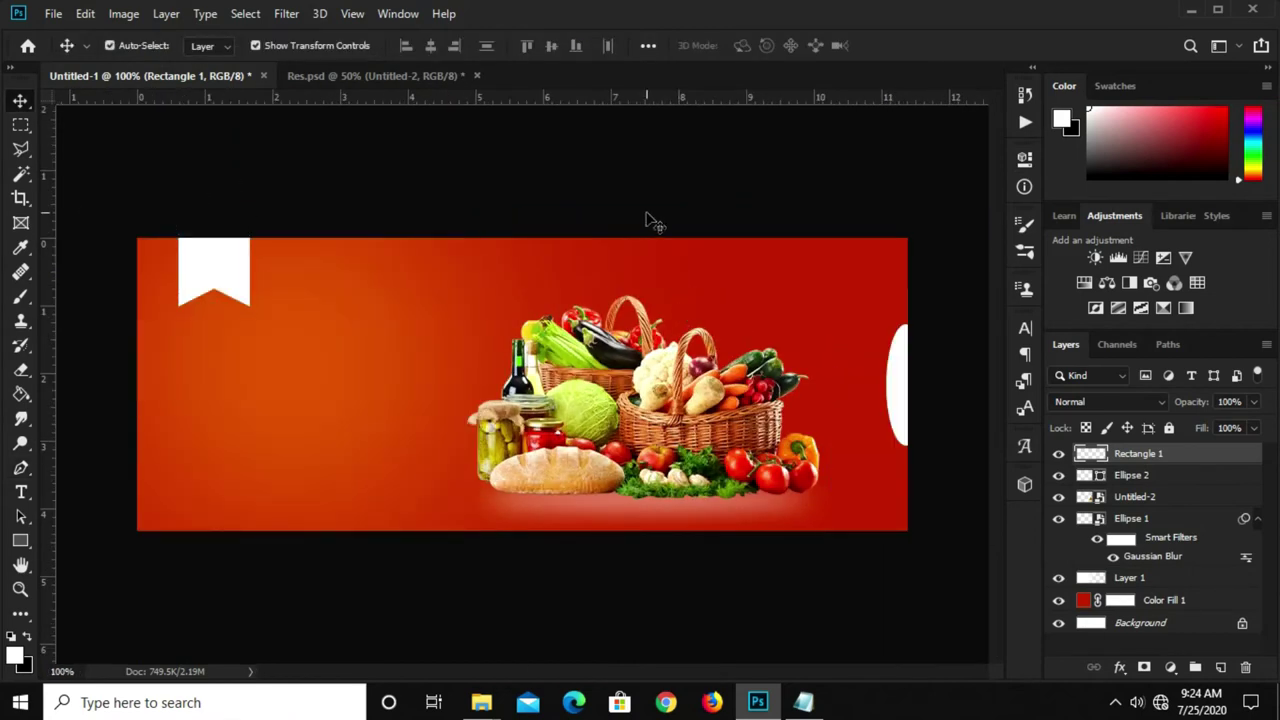
left_click(652, 220)
Copy the word 'our' from the healty food notes.
left_click(801, 704)
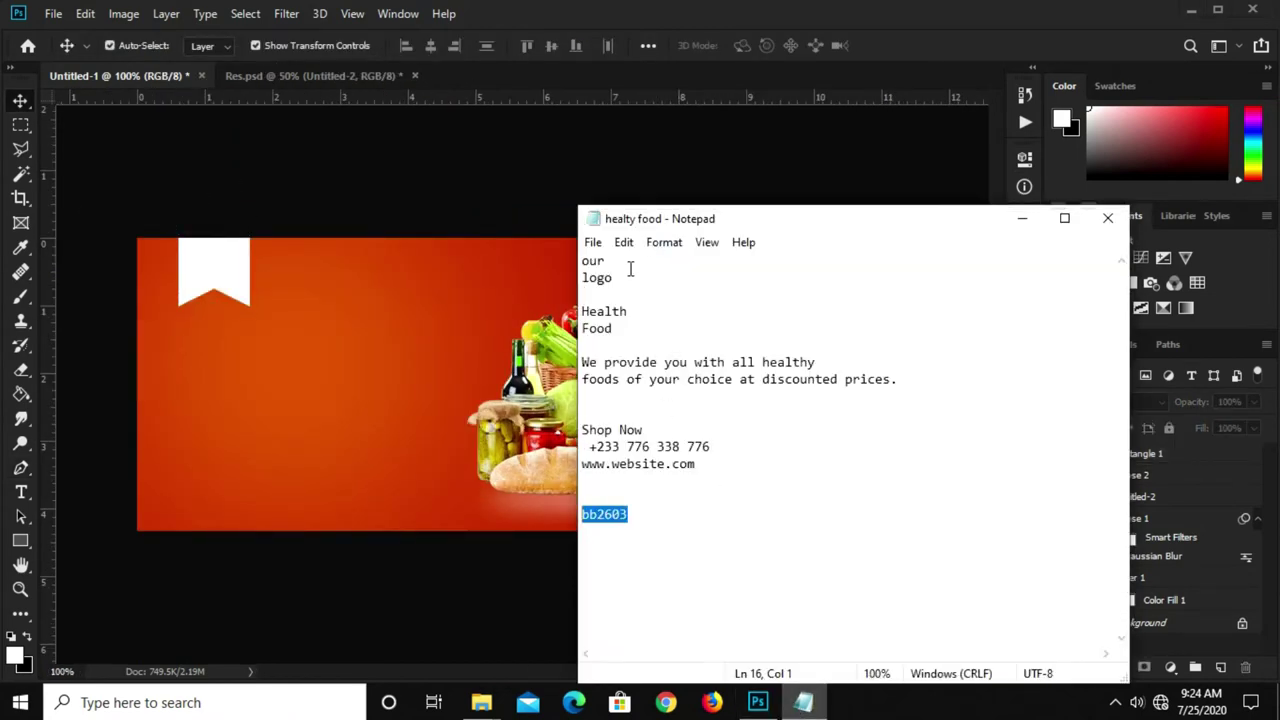
left_click_drag(630, 270, 555, 258)
right_click(597, 259)
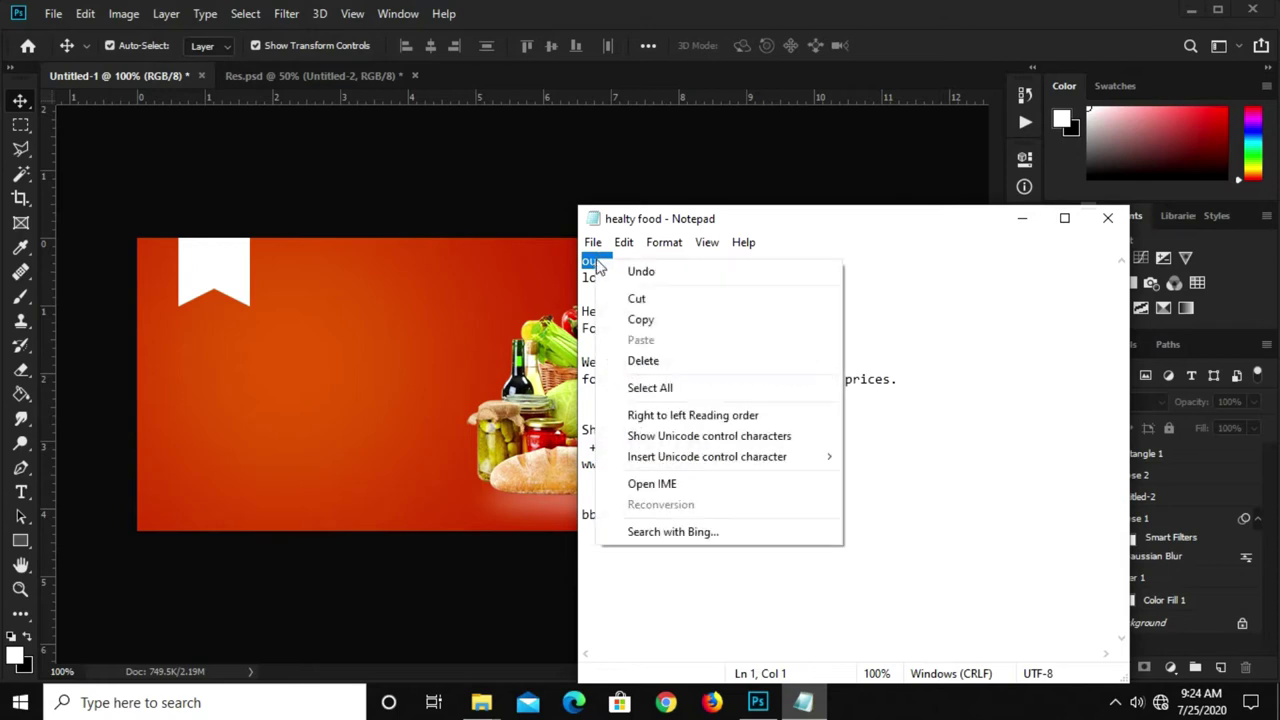
left_click(641, 319)
left_click(234, 277)
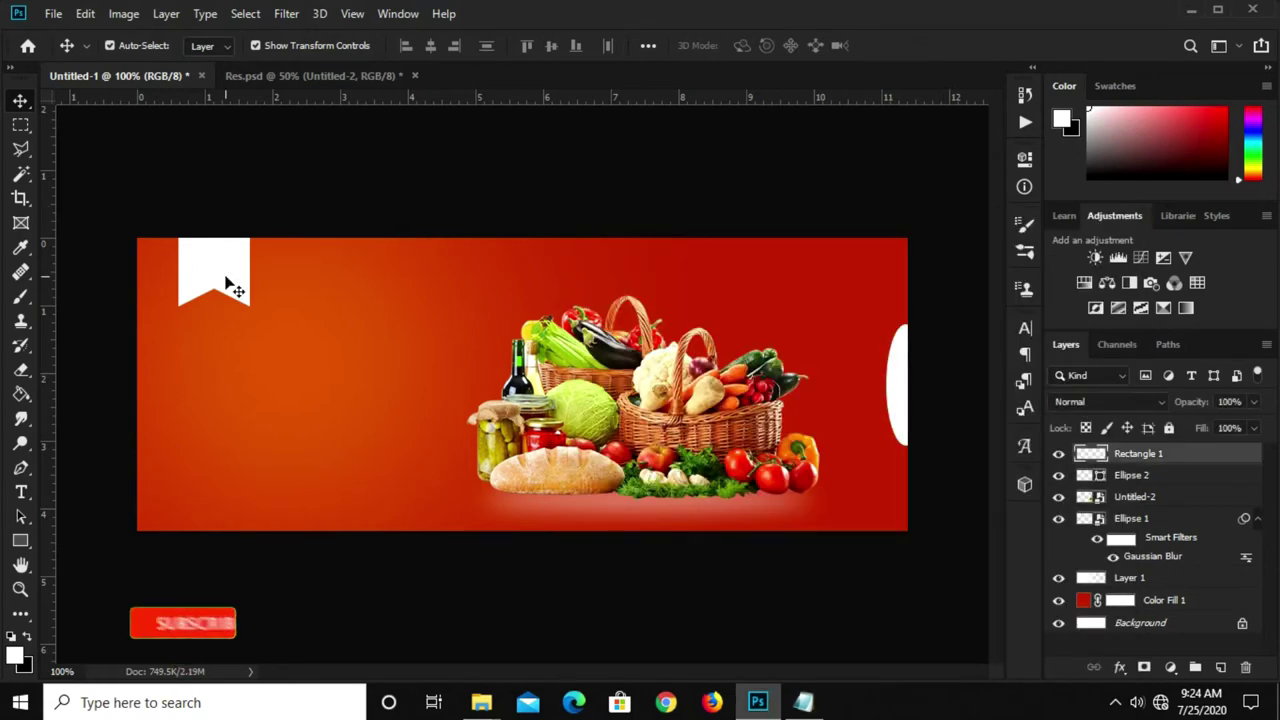
Add a text layer reading 'our' on the banner's left side.
left_click_drag(234, 277, 225, 272)
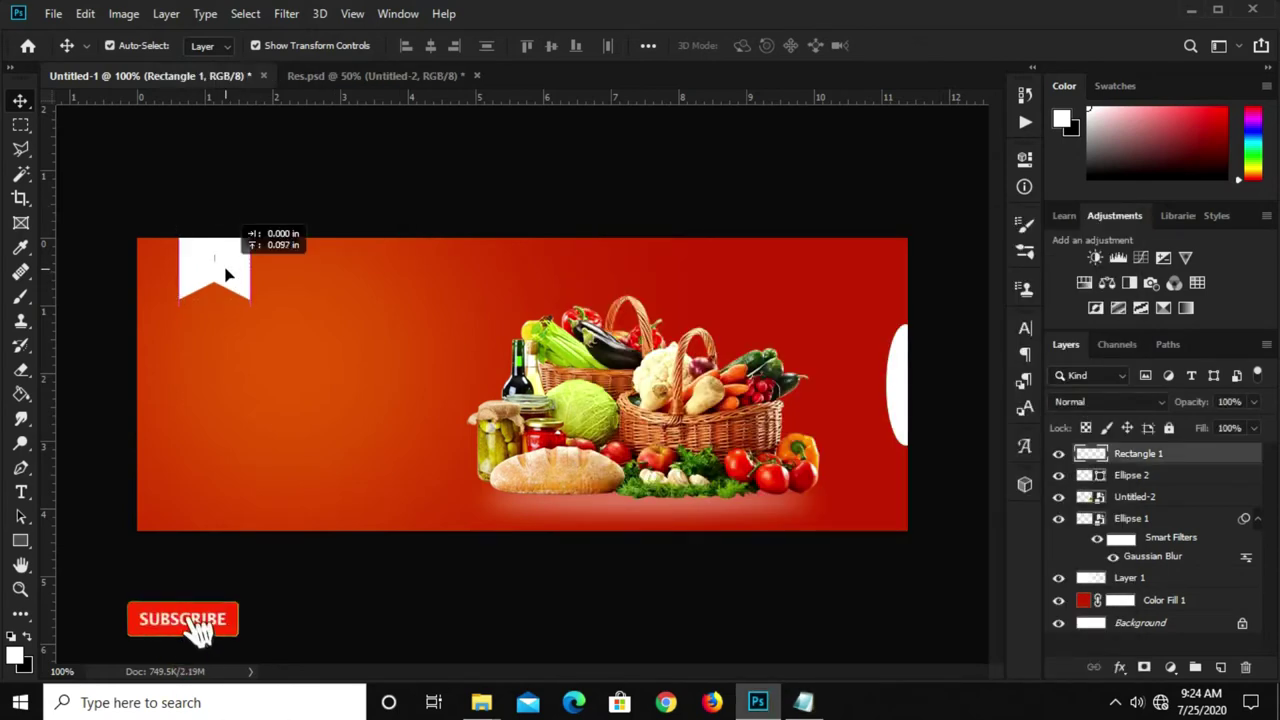
left_click(20, 492)
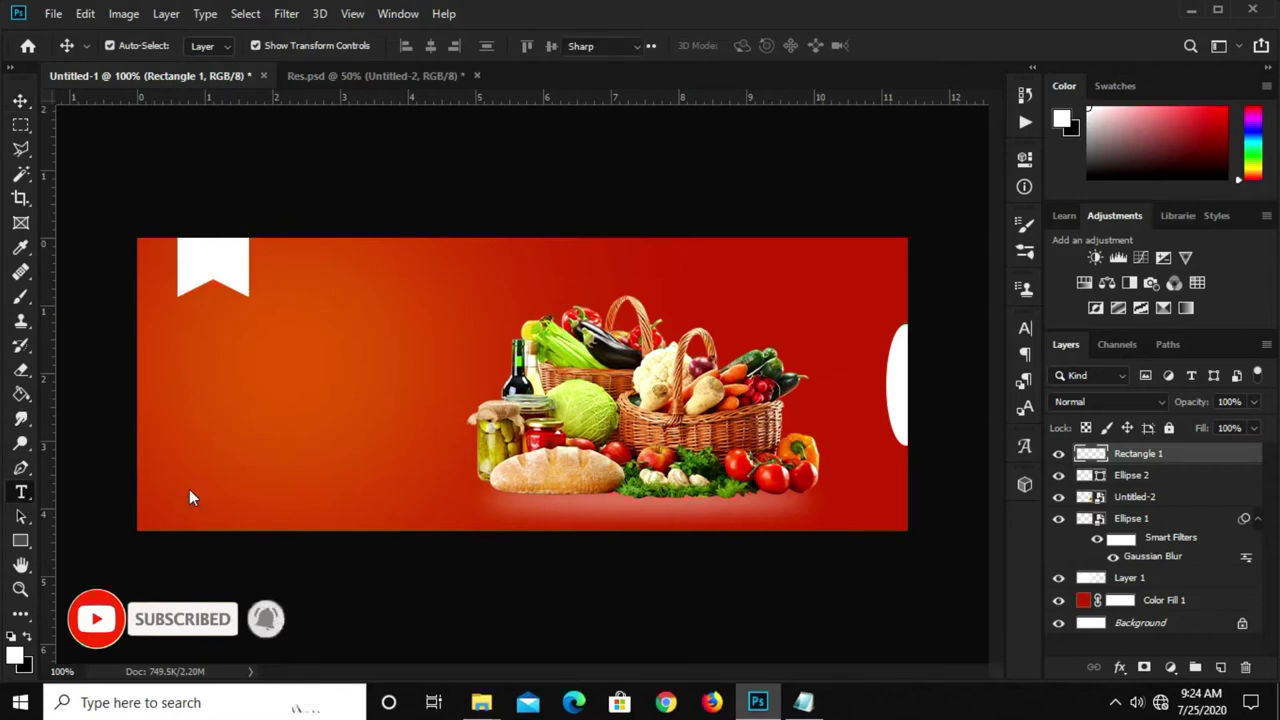
left_click(296, 424)
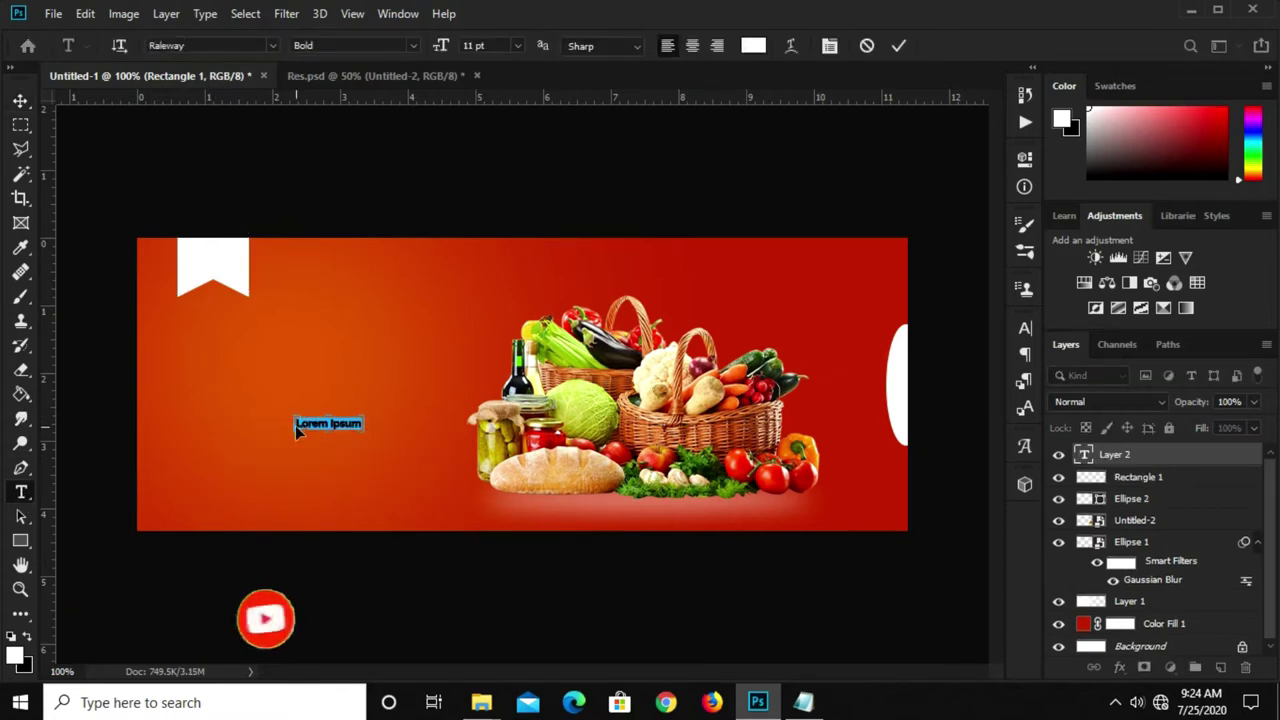
type("our")
left_click(897, 52)
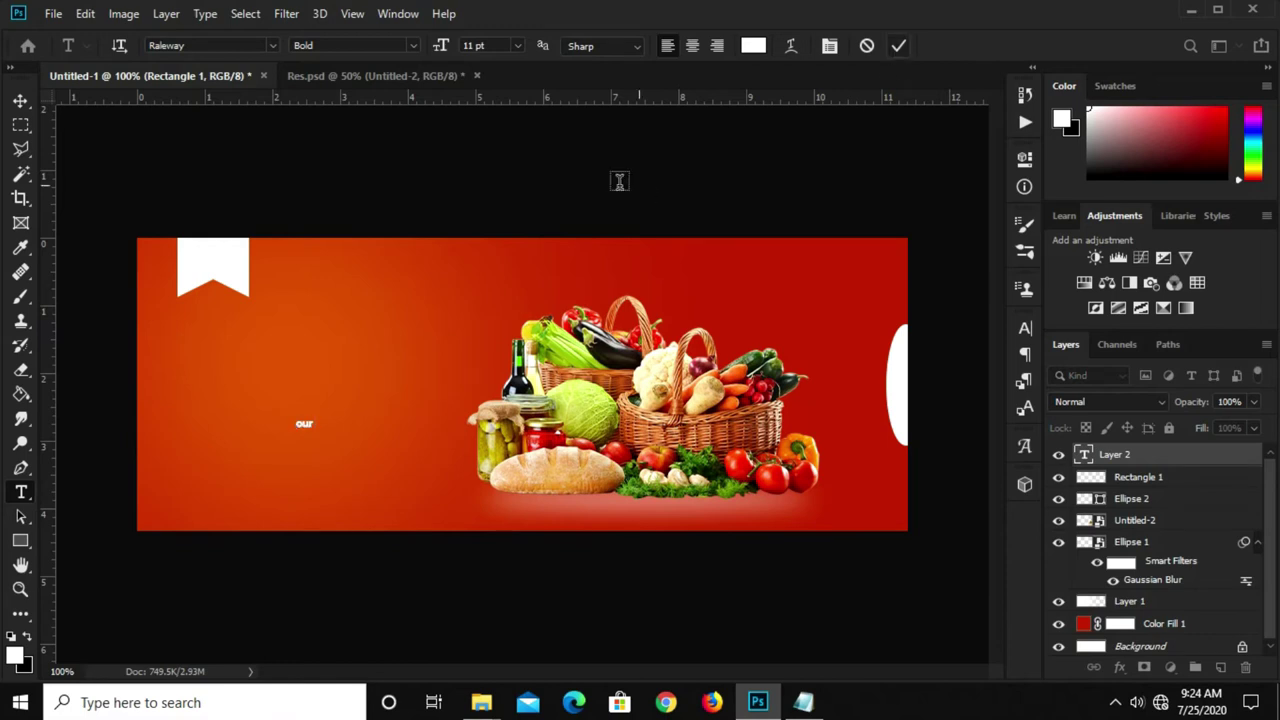
key("v")
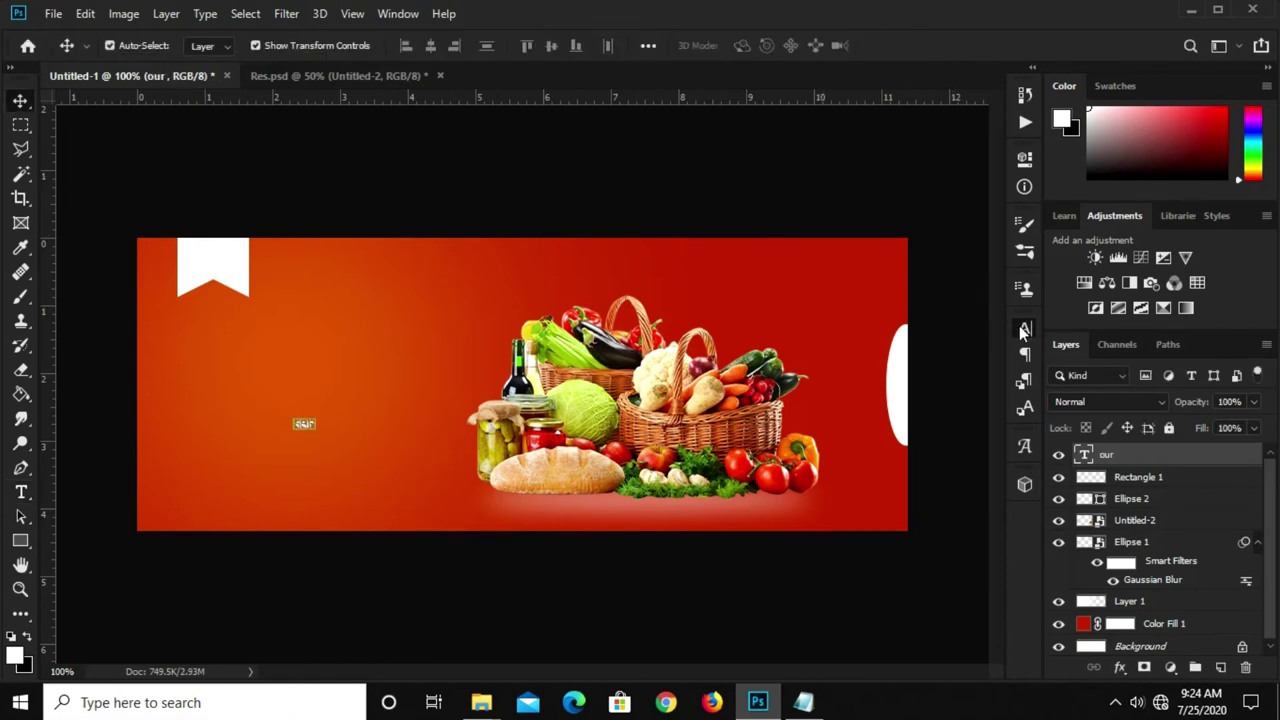
Set the OUR text to 14 pt and red bb2603 in the Character panel.
left_click(1024, 328)
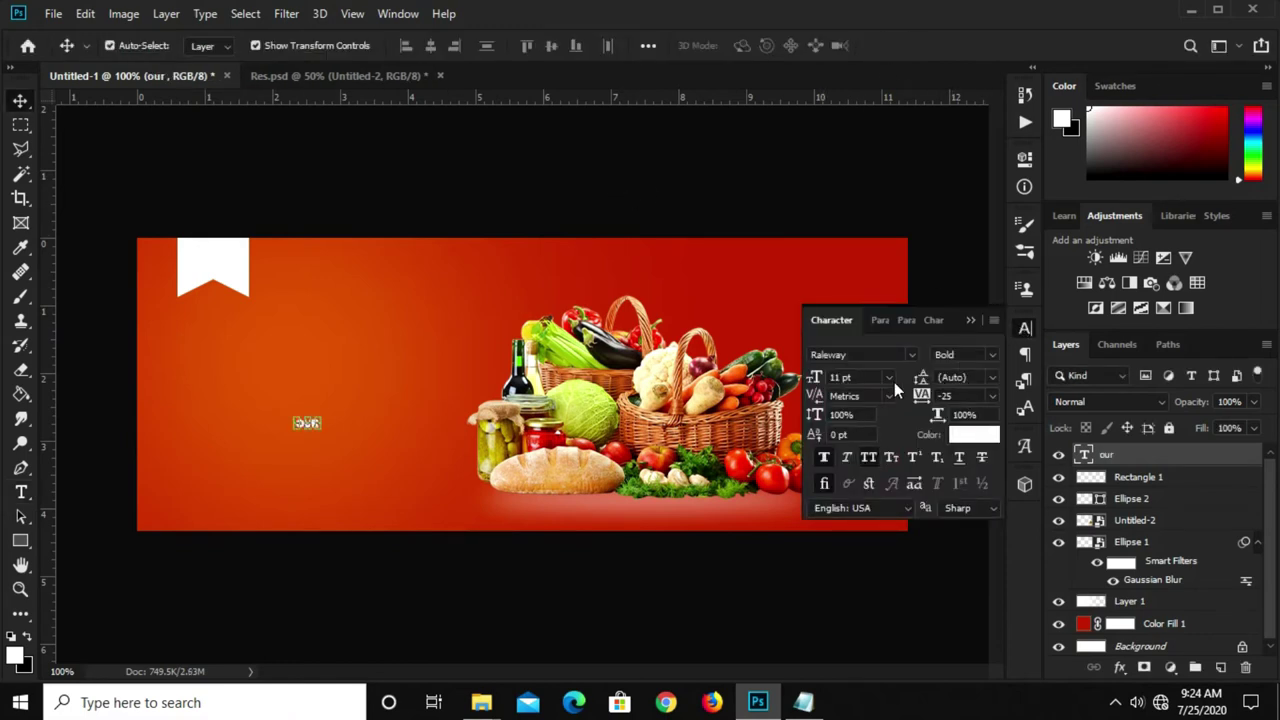
left_click(889, 378)
left_click(858, 503)
left_click(974, 434)
left_click(900, 305)
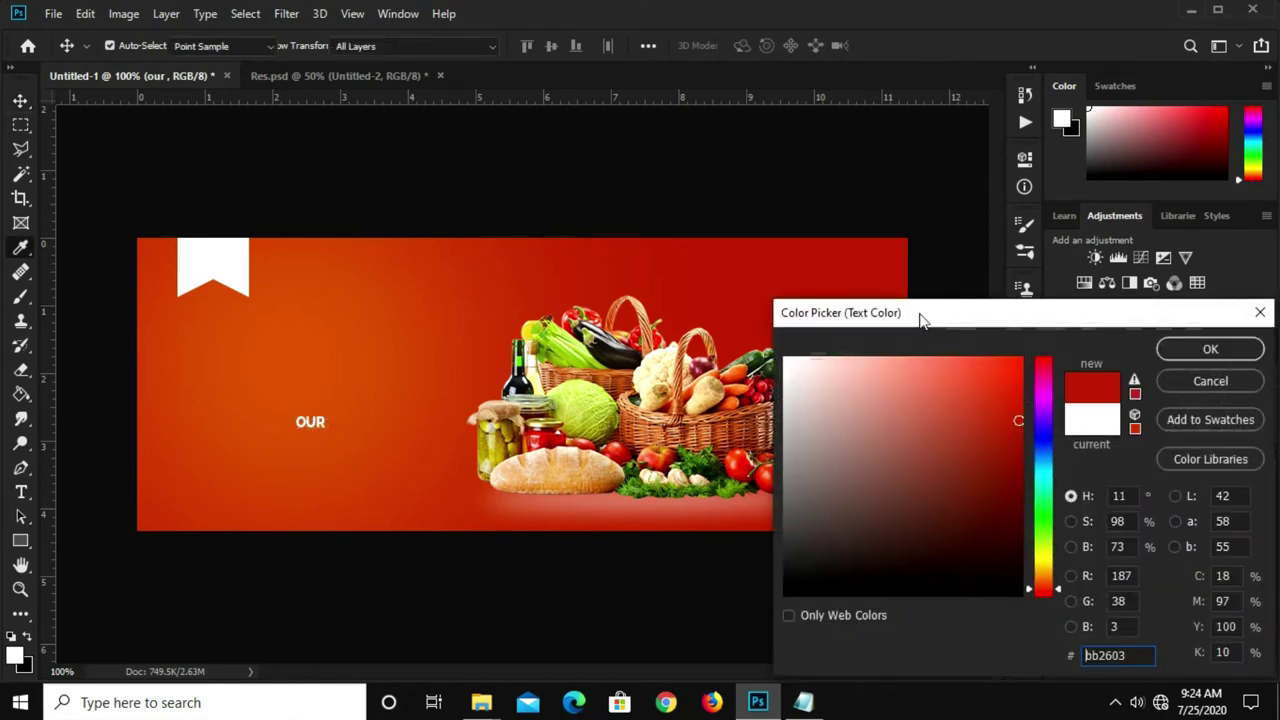
left_click(1168, 352)
left_click(968, 320)
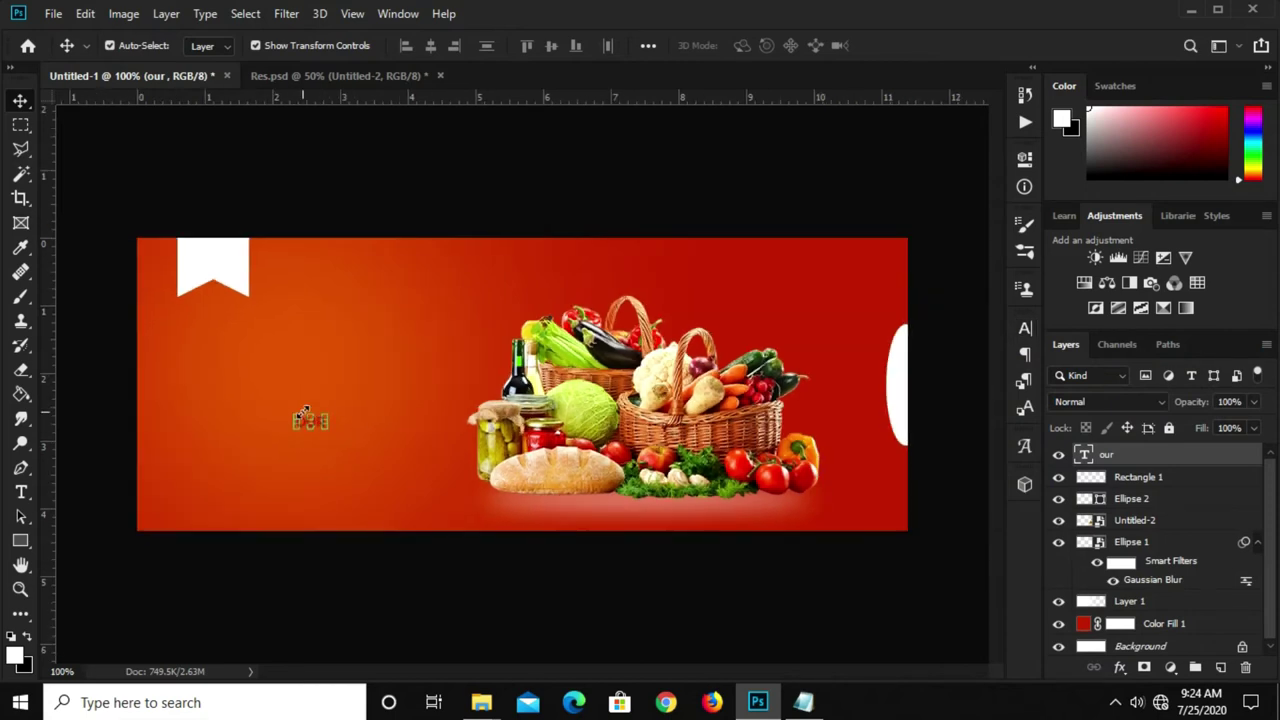
key("ctrl+t")
Move the red OUR text into the white ribbon at the banner's top-left.
left_click_drag(310, 424, 217, 257)
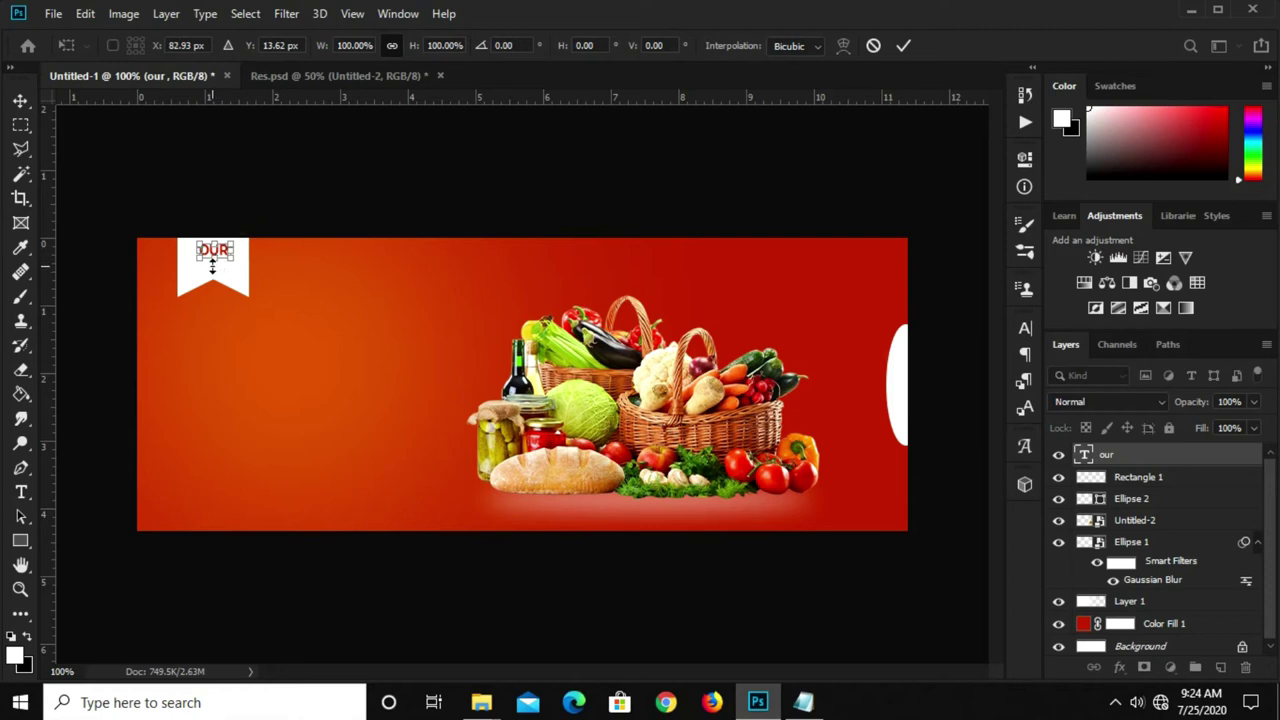
key("Return")
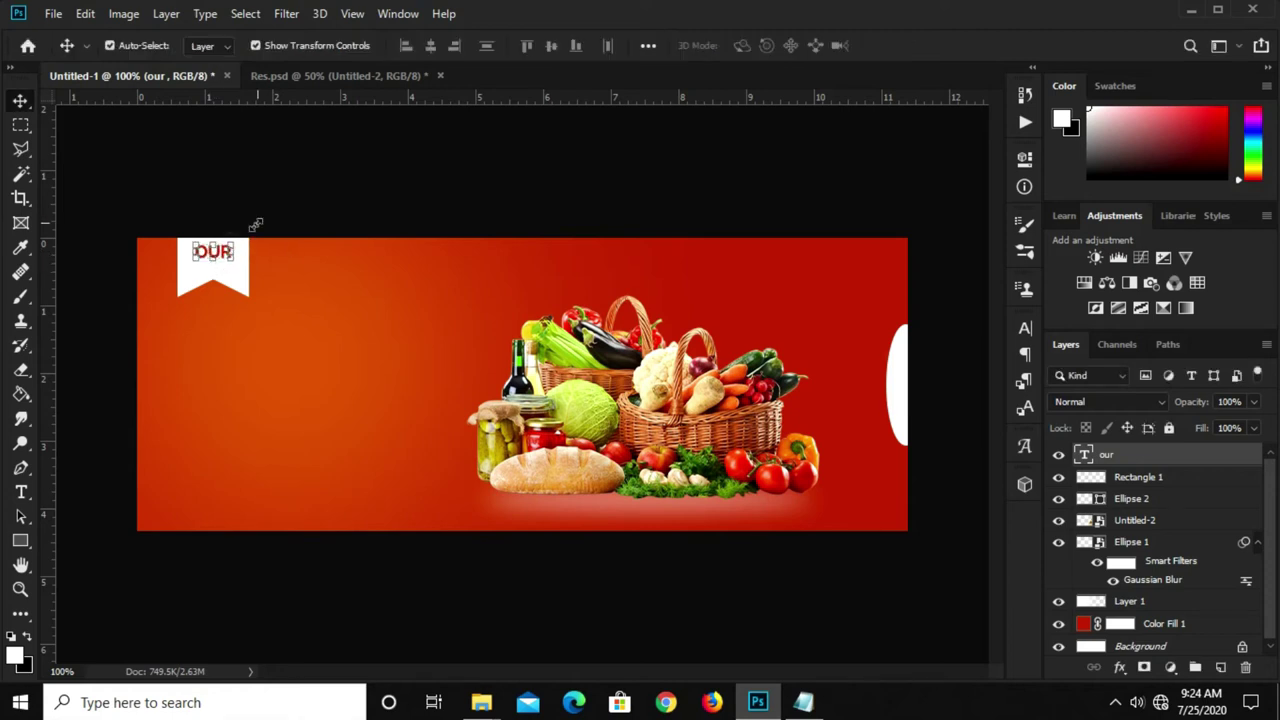
left_click(257, 294)
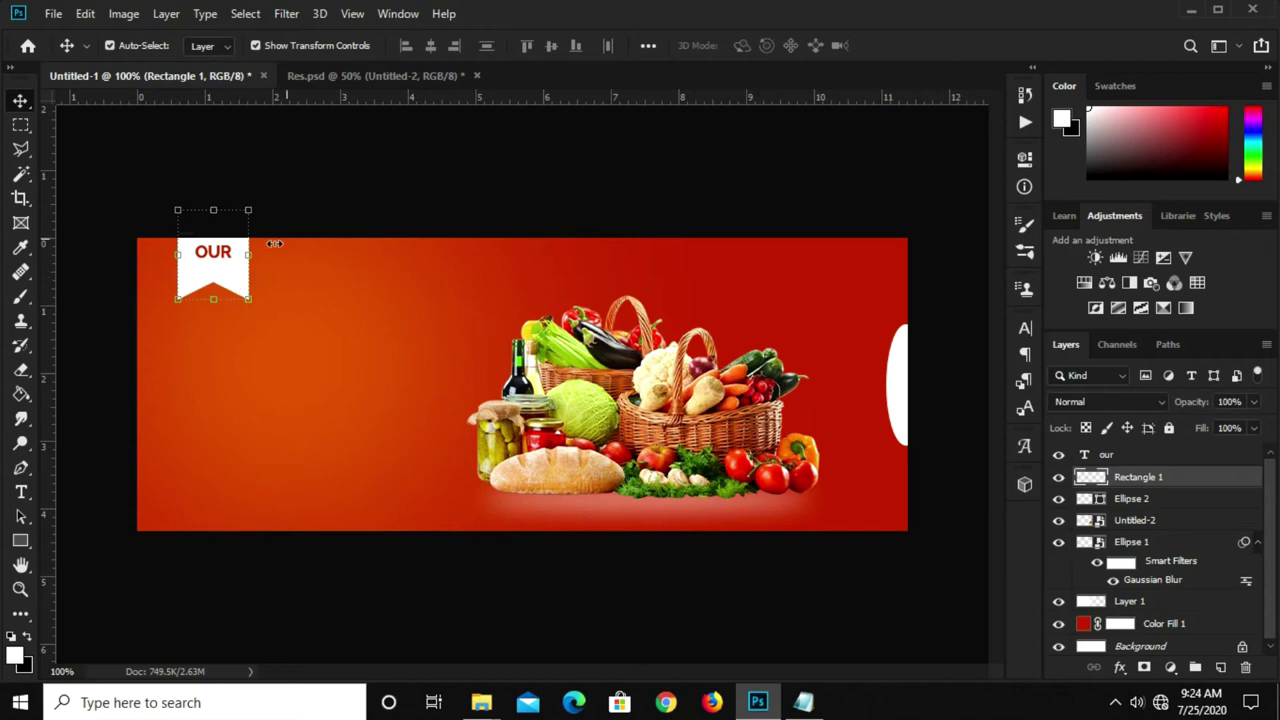
left_click(215, 258)
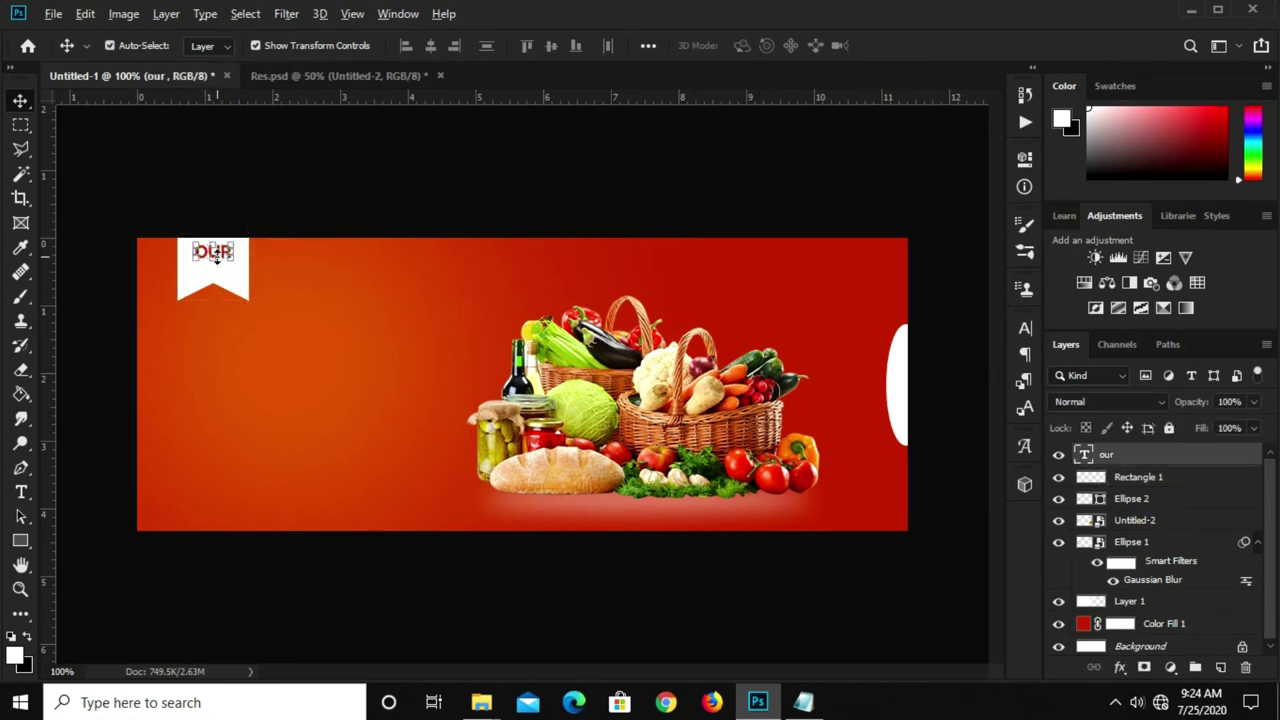
scroll(226, 214, "up", 2)
scroll(223, 246, "down", 2)
scroll(216, 244, "up", 1)
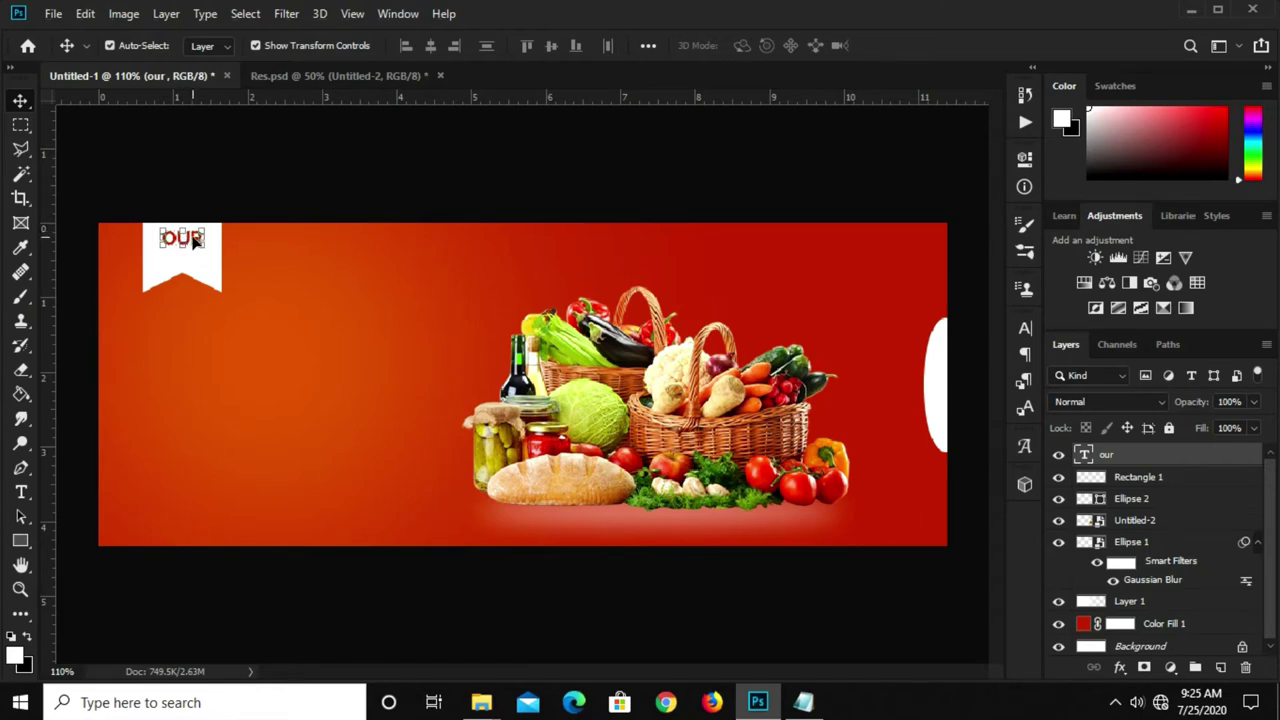
scroll(199, 230, "up", 2)
Duplicate OUR just below itself and retype the copy as 'logo'.
scroll(199, 232, "up", 1)
left_click_drag(197, 243, 197, 270)
scroll(197, 268, "down", 1)
scroll(195, 266, "down", 3)
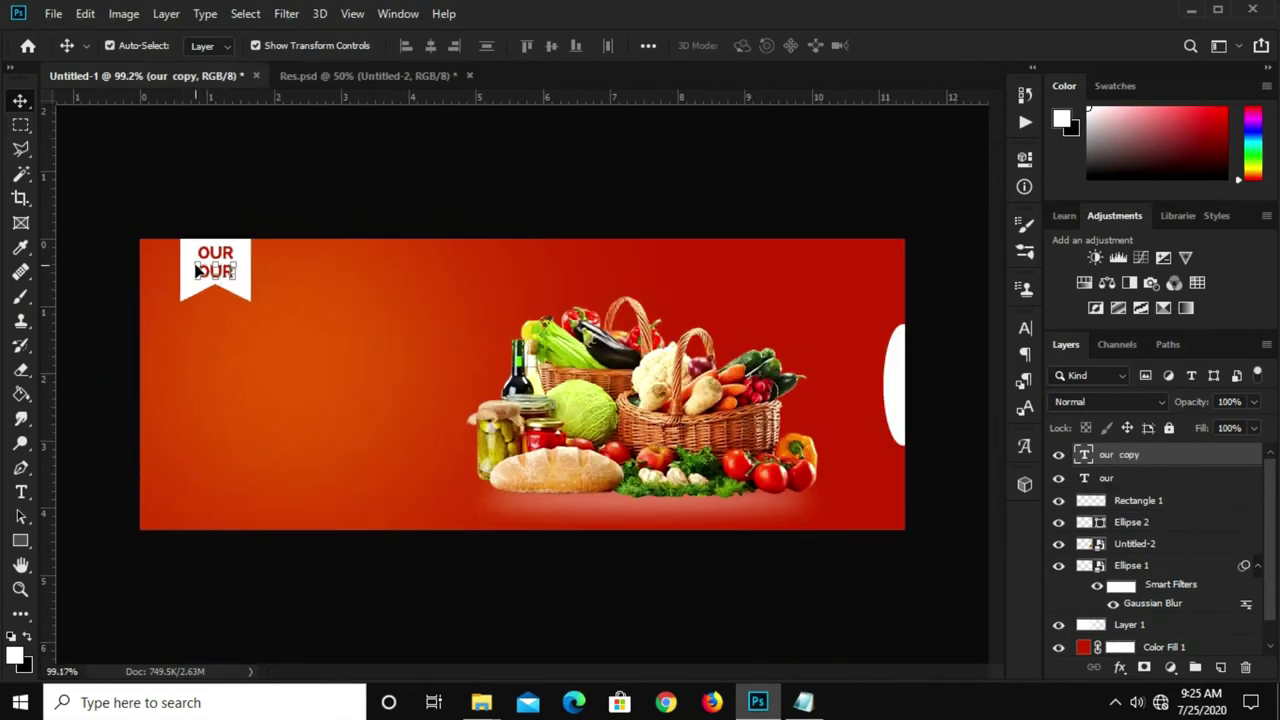
key("t")
left_click(210, 275)
double_click(209, 276)
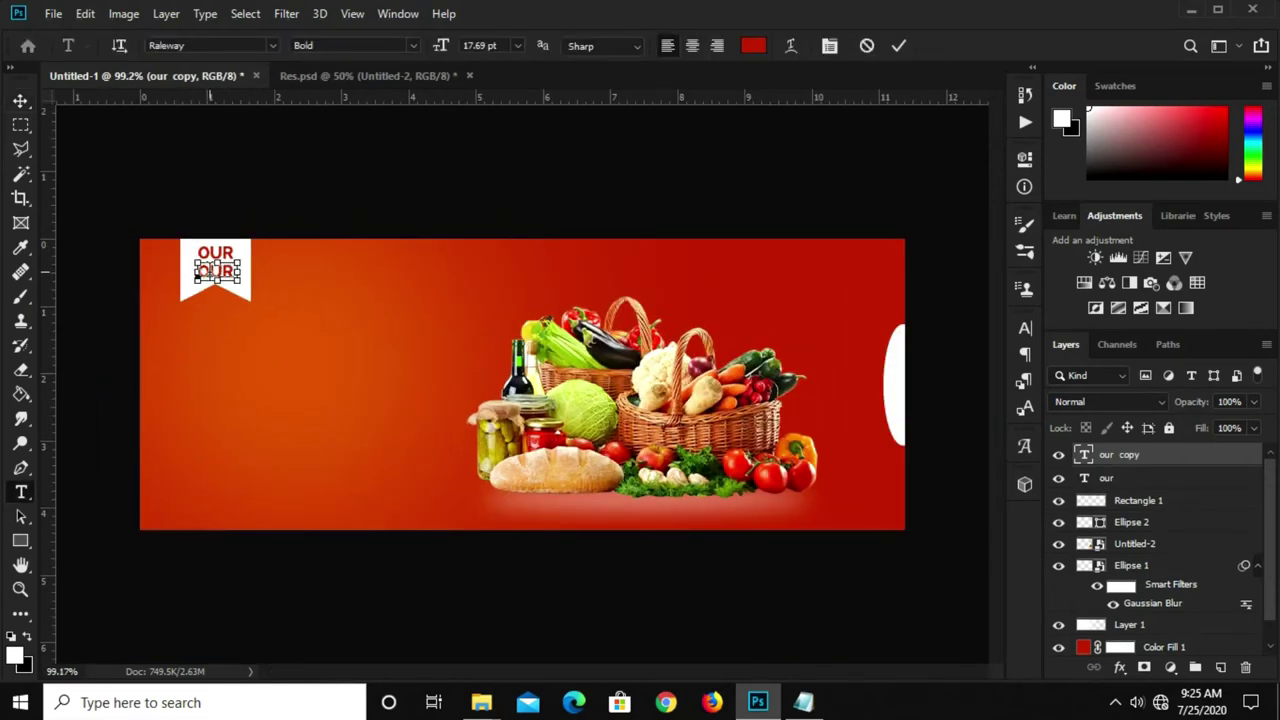
type("logo")
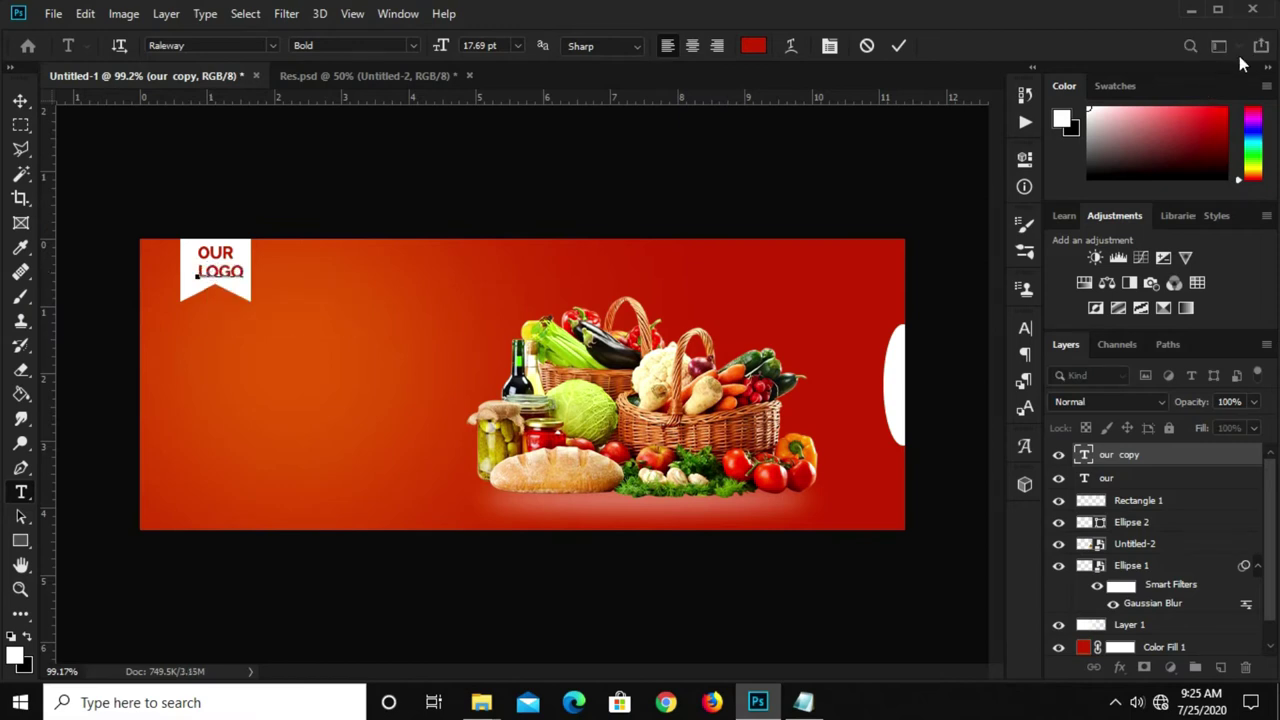
key("ctrl+Return")
Scale the LOGO text down to about 77%.
key("v")
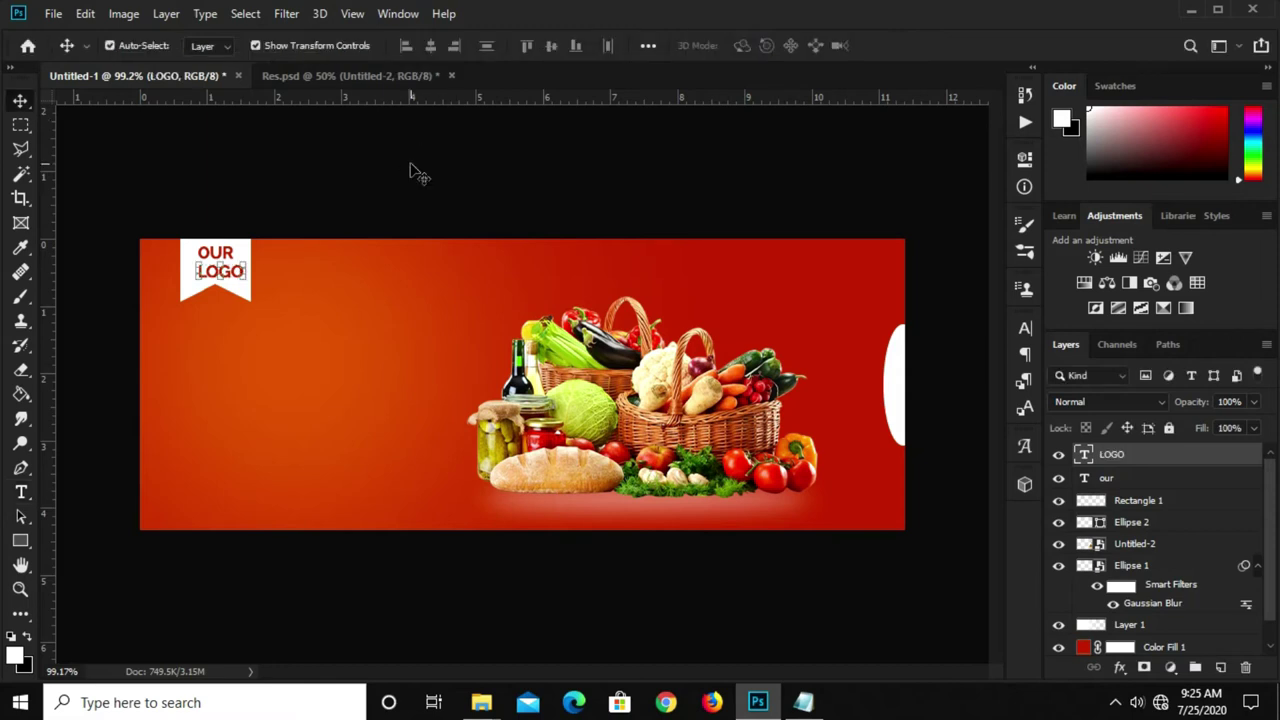
key("ctrl+t")
left_click_drag(240, 283, 232, 274)
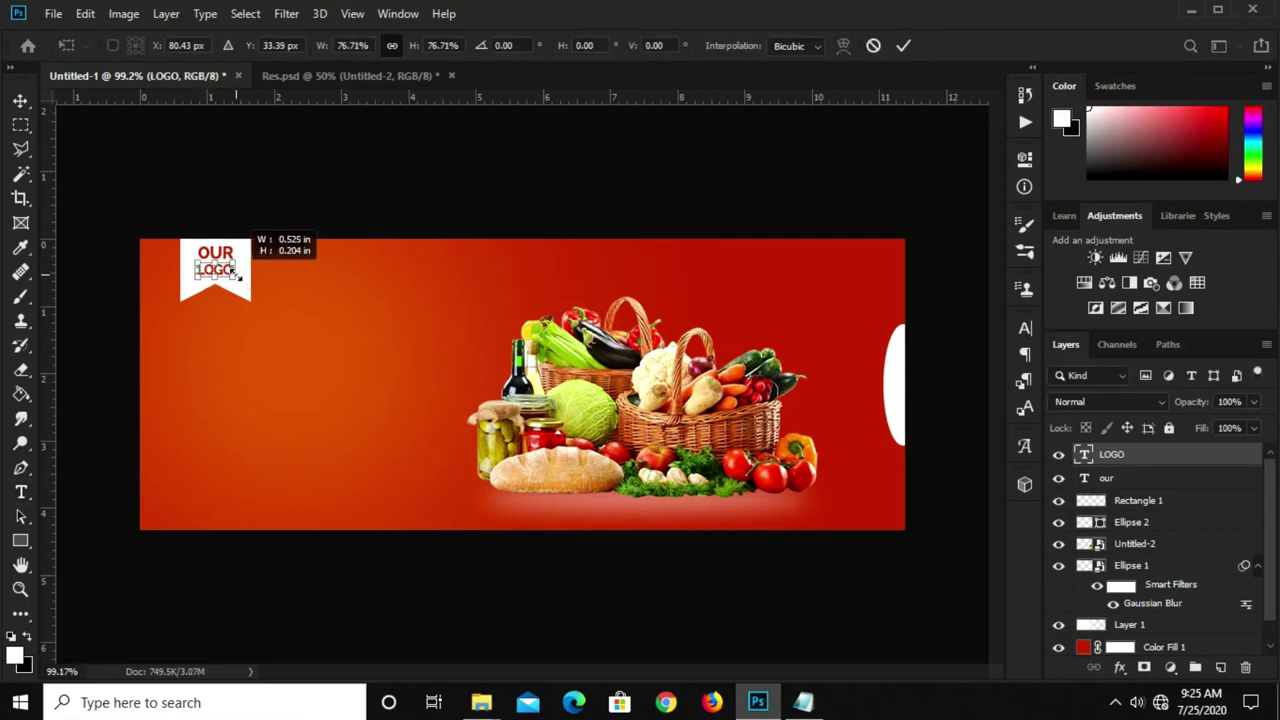
left_click(338, 203)
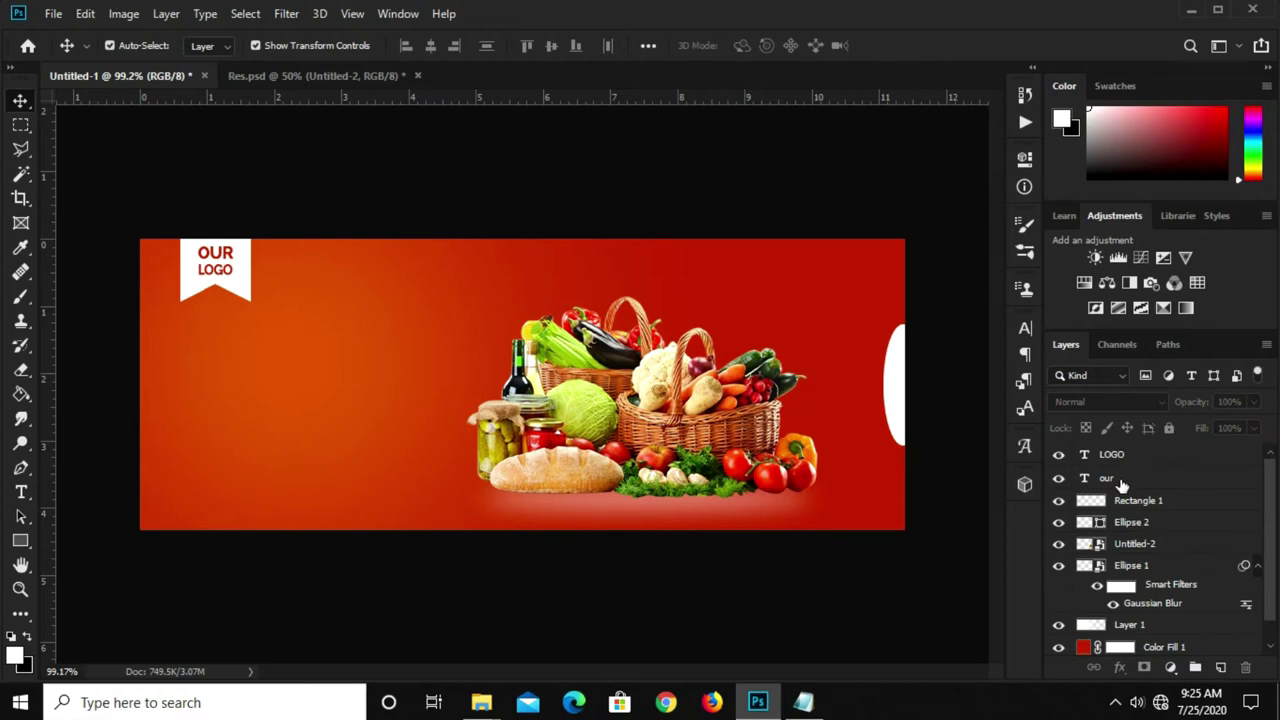
Enlarge the OUR and LOGO text layers slightly together.
left_click(1135, 456)
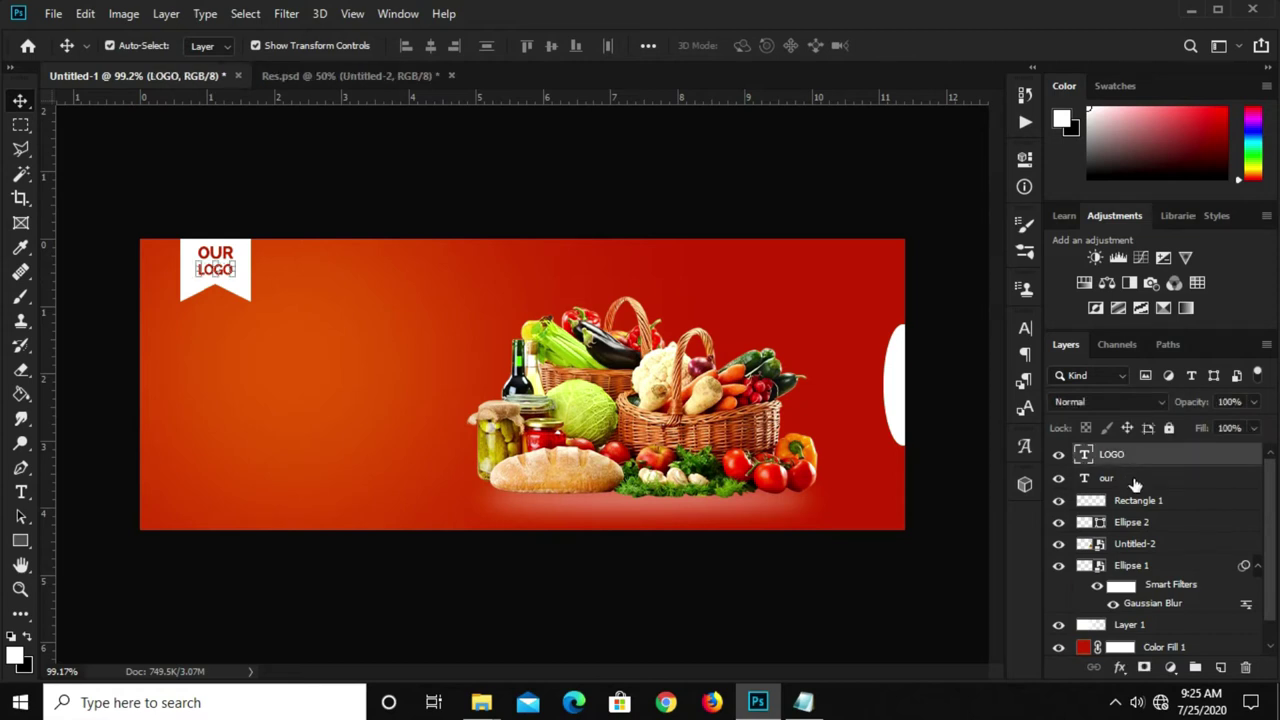
left_click(1135, 479, "shift")
key("ctrl+t")
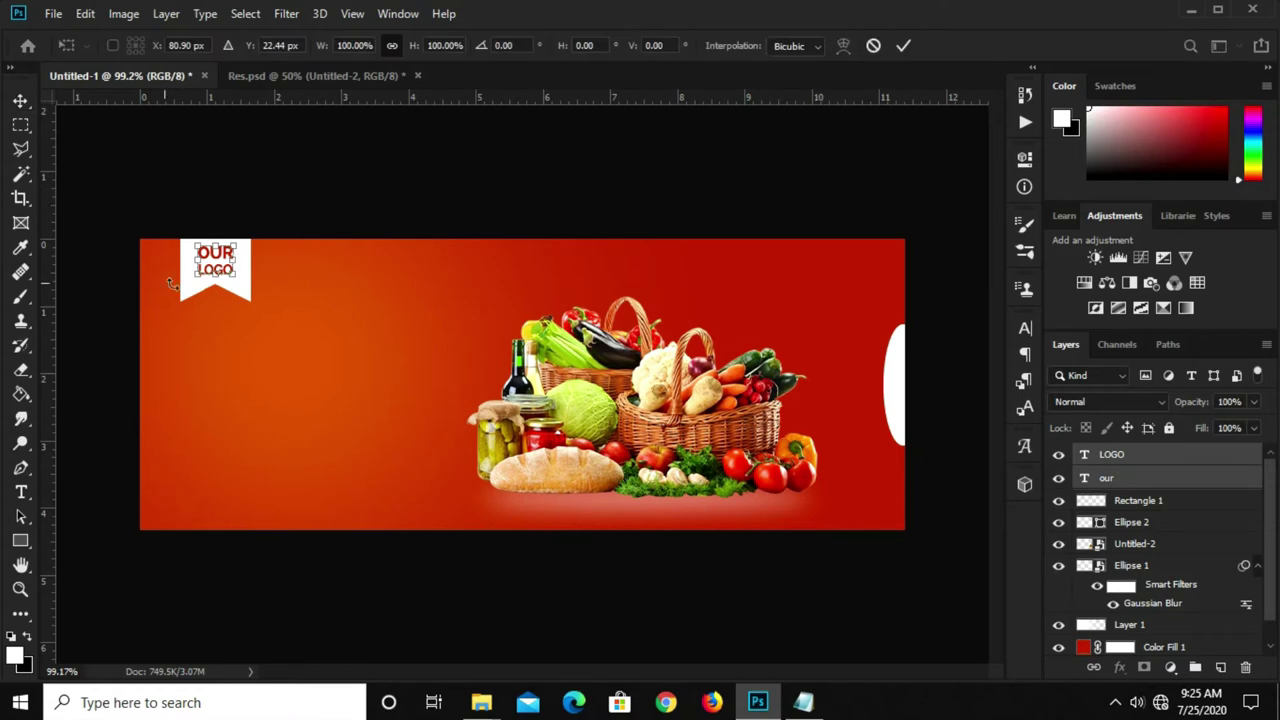
left_click_drag(199, 278, 201, 280)
key("Return")
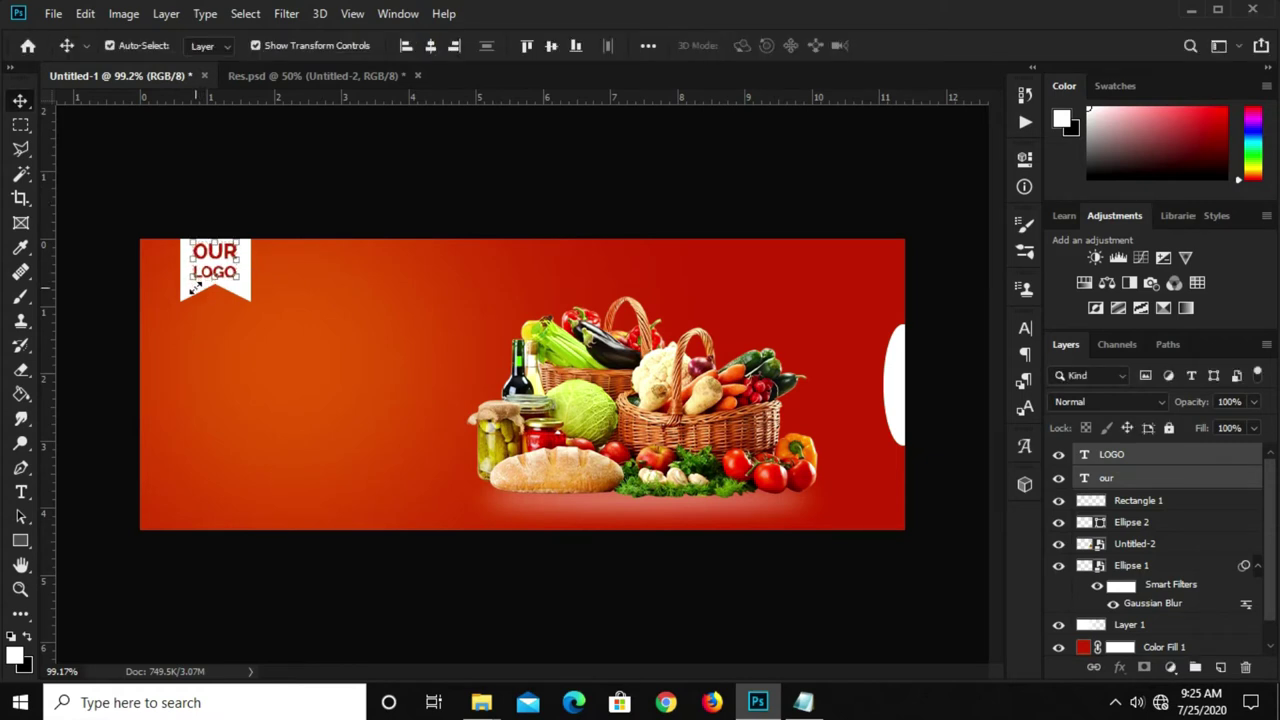
Try nudging the white ribbon shape left, then undo the move.
left_click(240, 292)
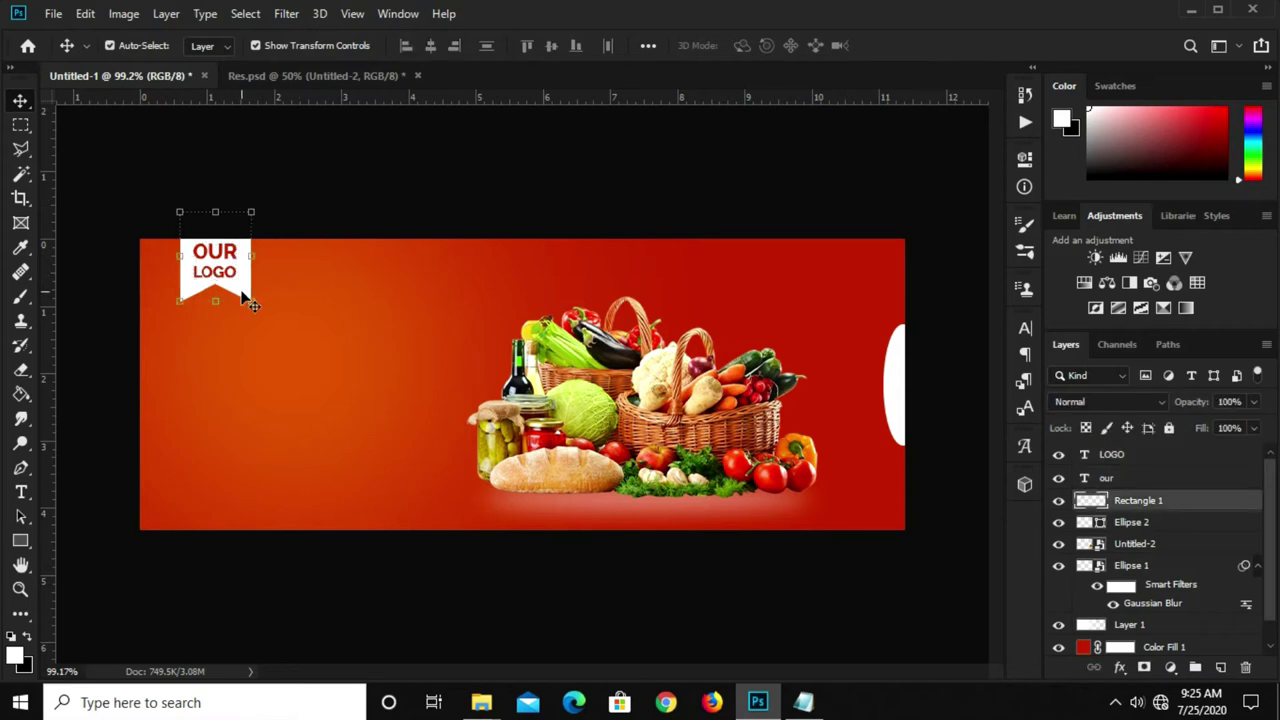
left_click_drag(256, 285, 254, 285)
key("ctrl+z")
left_click(318, 217)
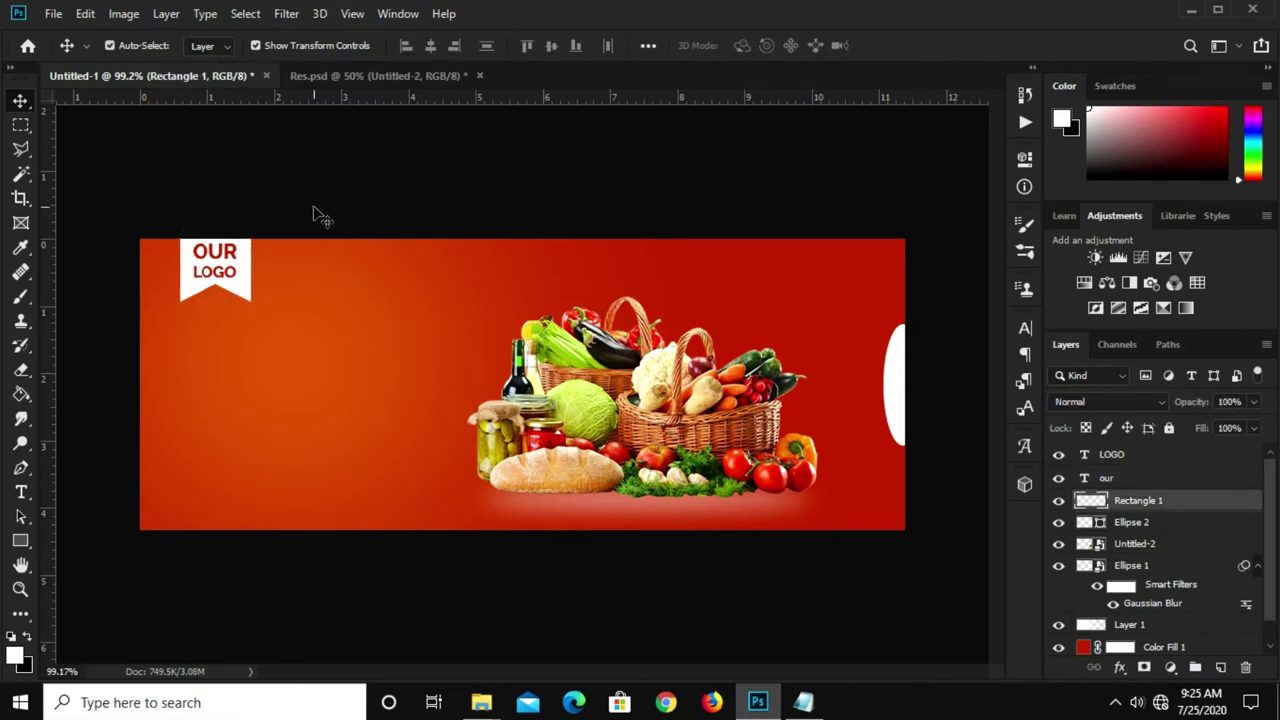
left_click(240, 291)
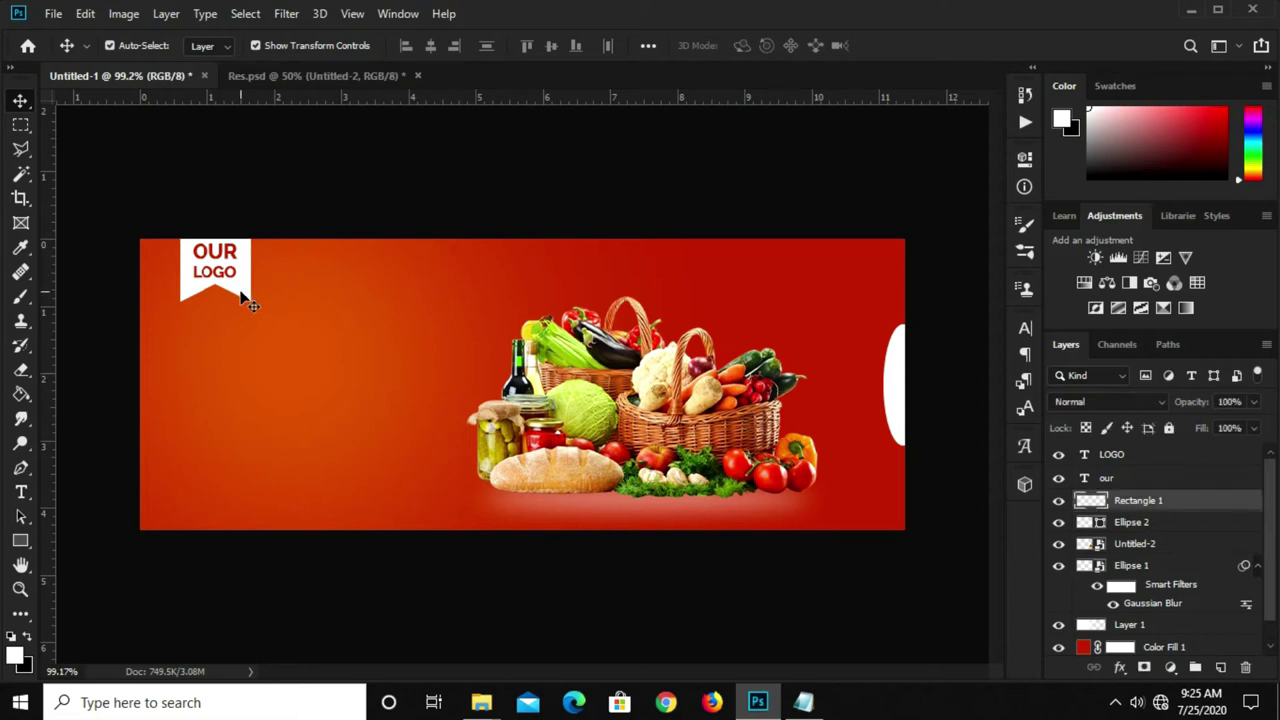
left_click(358, 204)
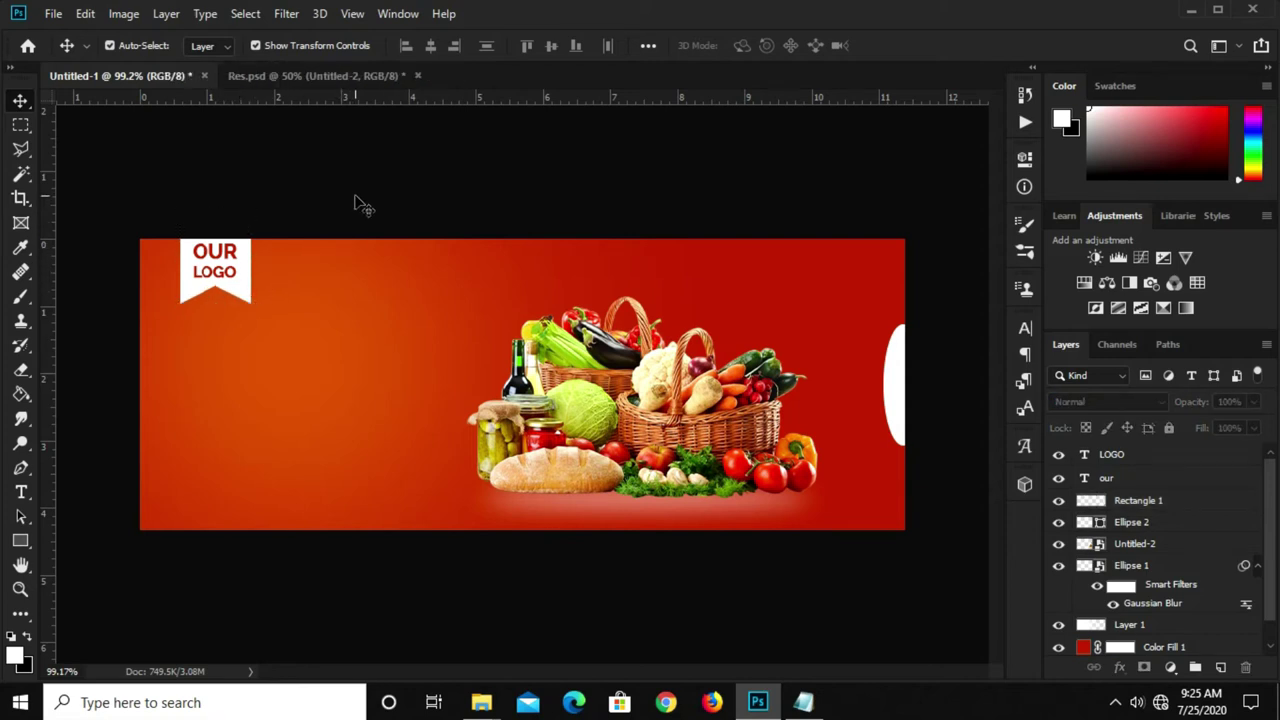
Nudge OUR LOGO down and group it with the ribbon into Group 1.
left_click(1124, 456)
left_click(1135, 481, "shift")
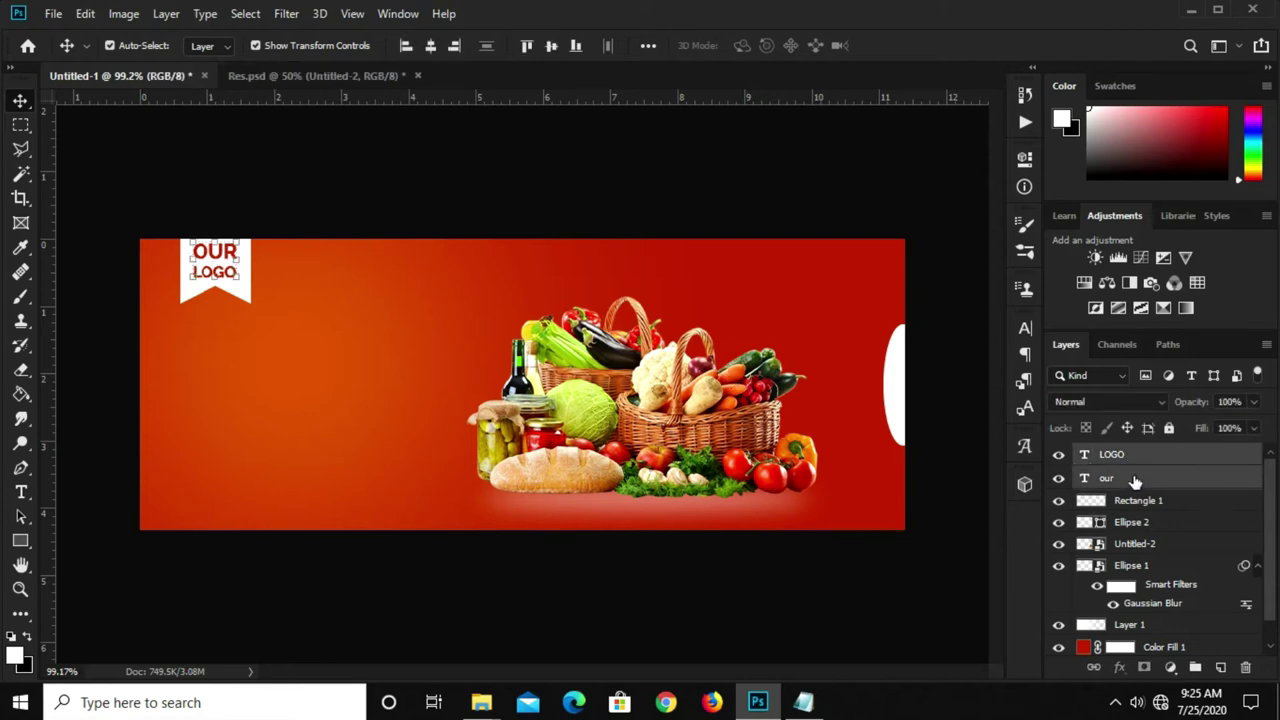
key("Down")
key("Down")
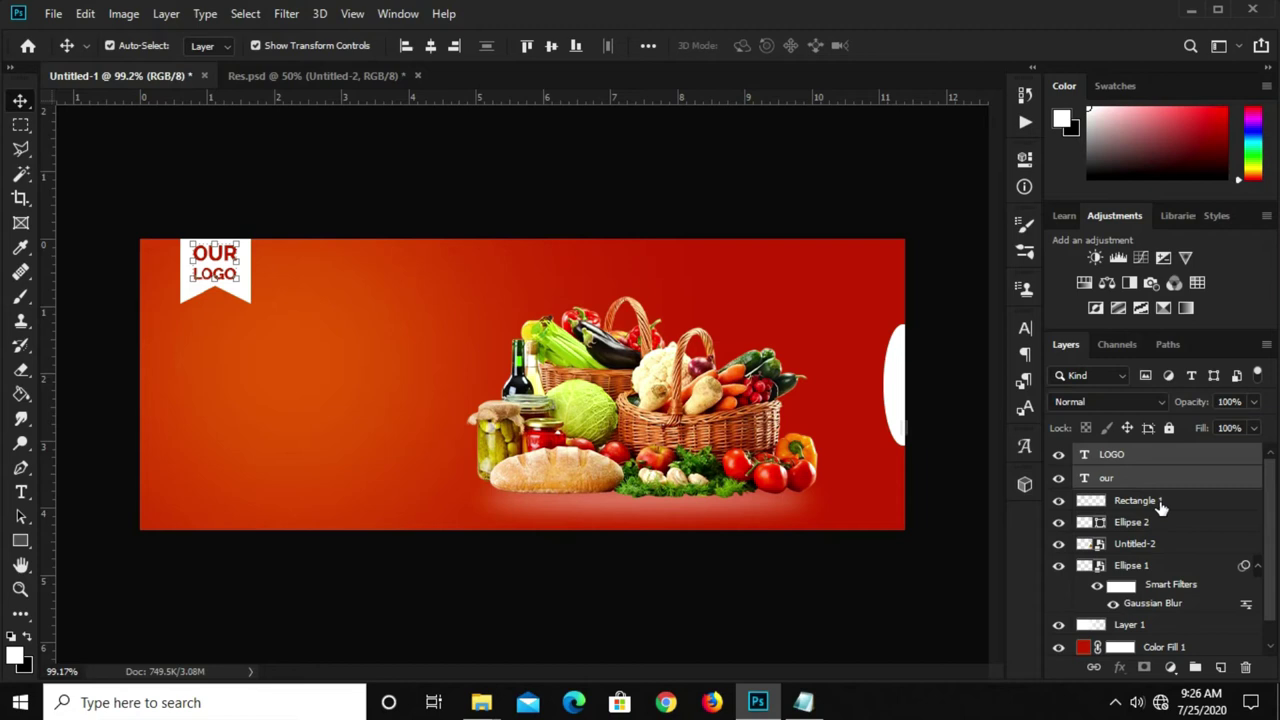
left_click(1158, 503, "shift")
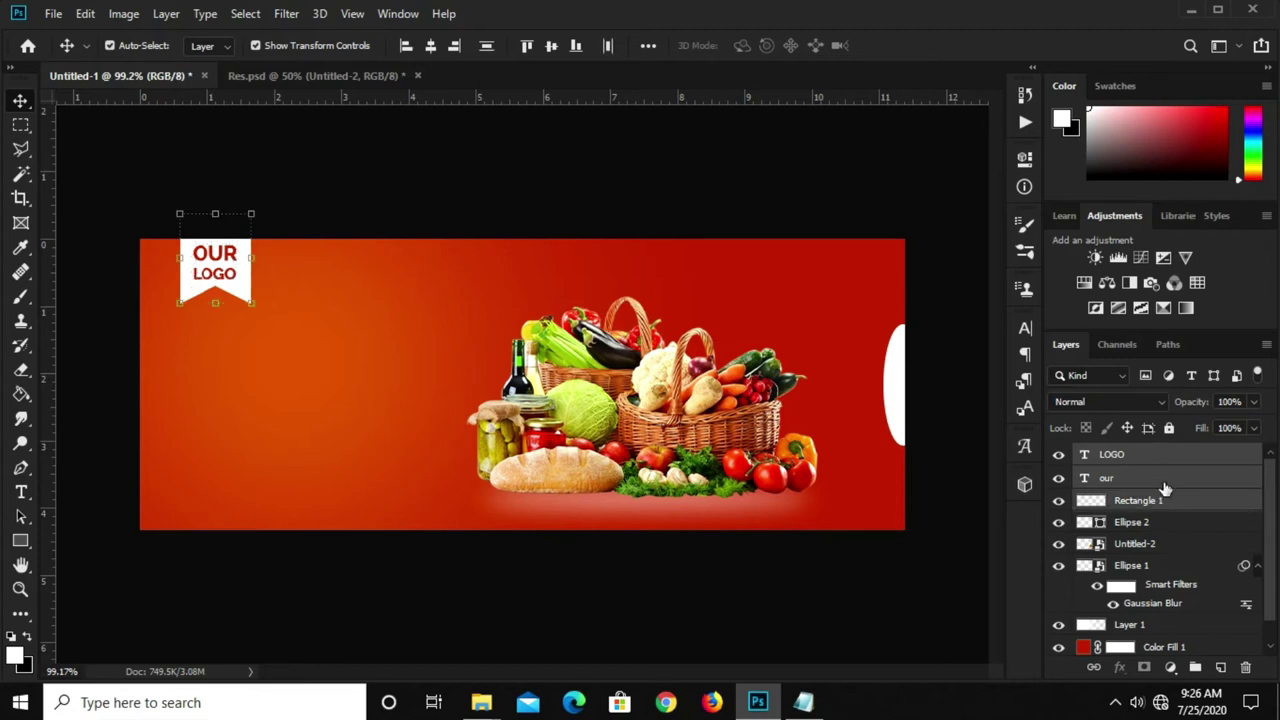
key("ctrl+g")
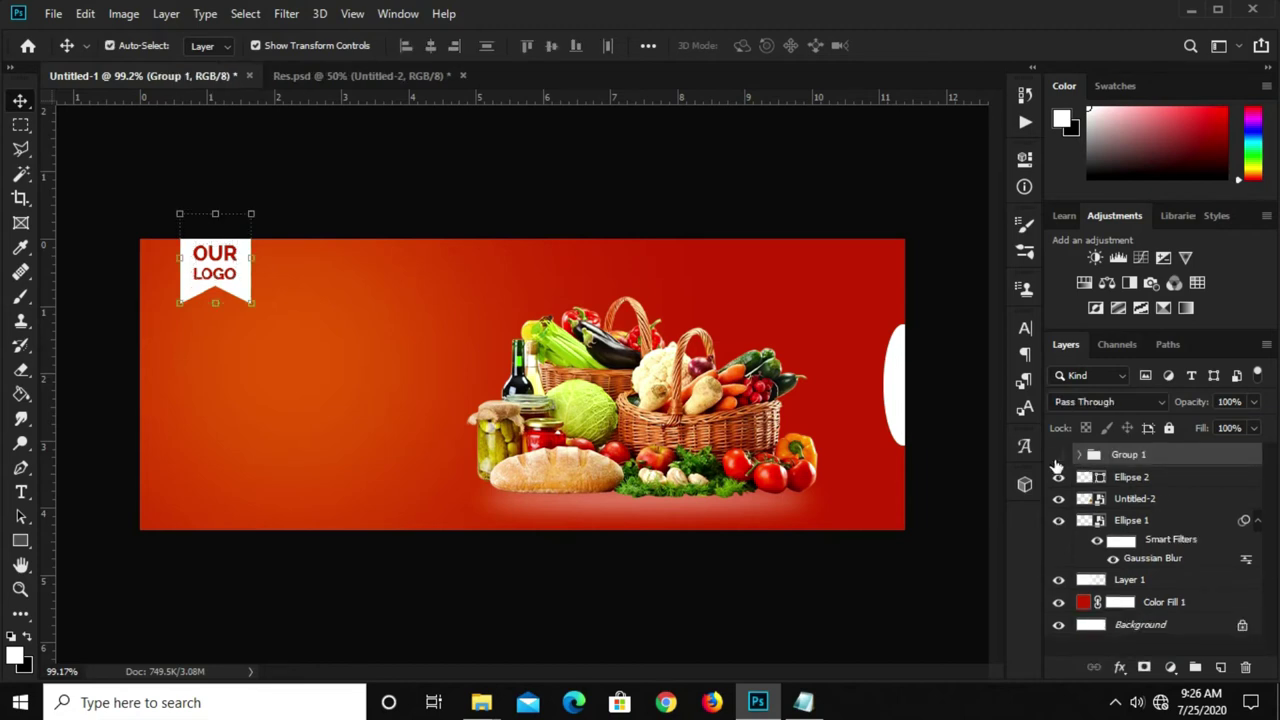
left_click(1058, 456)
left_click(1058, 456)
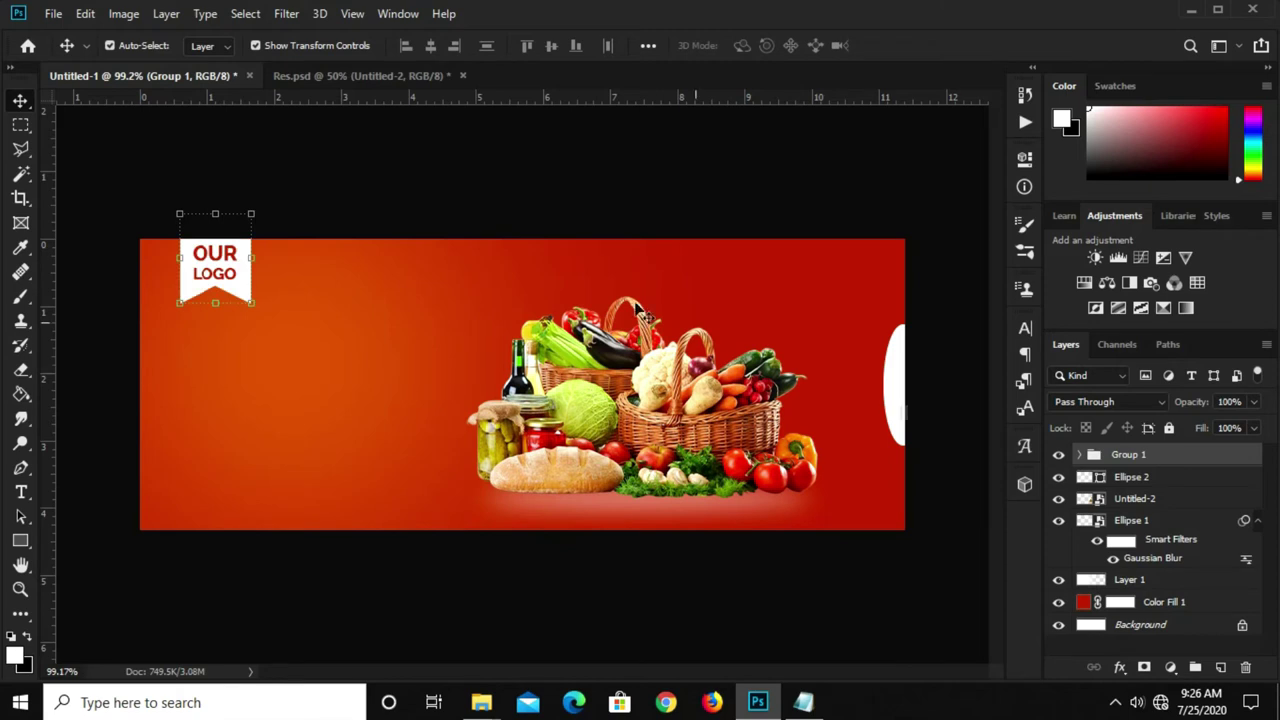
left_click(420, 194)
left_click(21, 491)
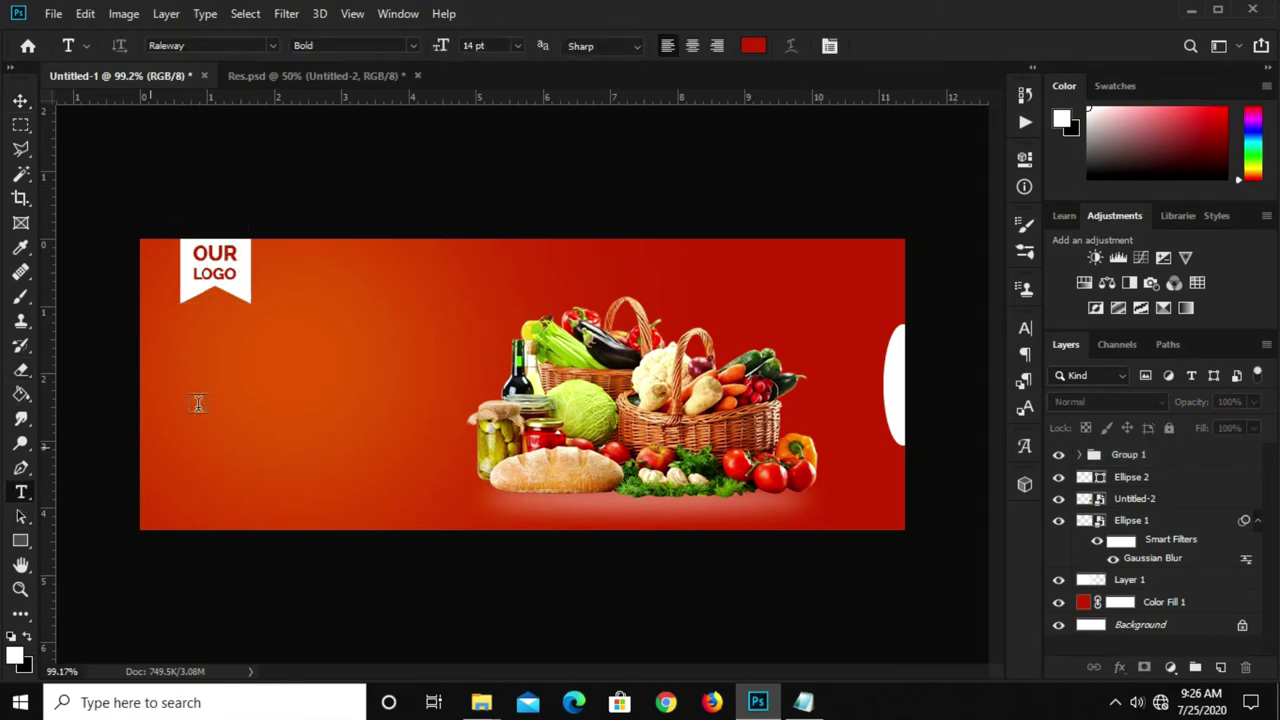
Set the text colour to #ffffff and type HEALTHY below the logo.
left_click(753, 45)
left_click(768, 316)
type("ffffff")
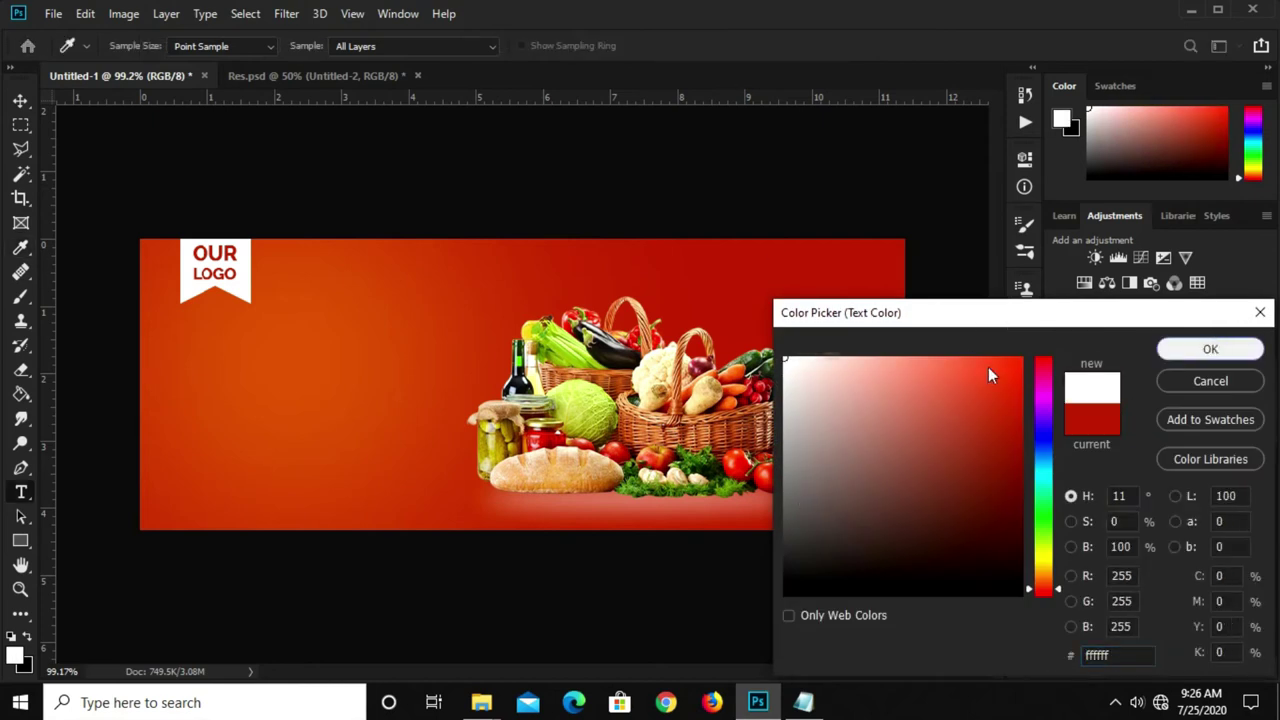
key("Return")
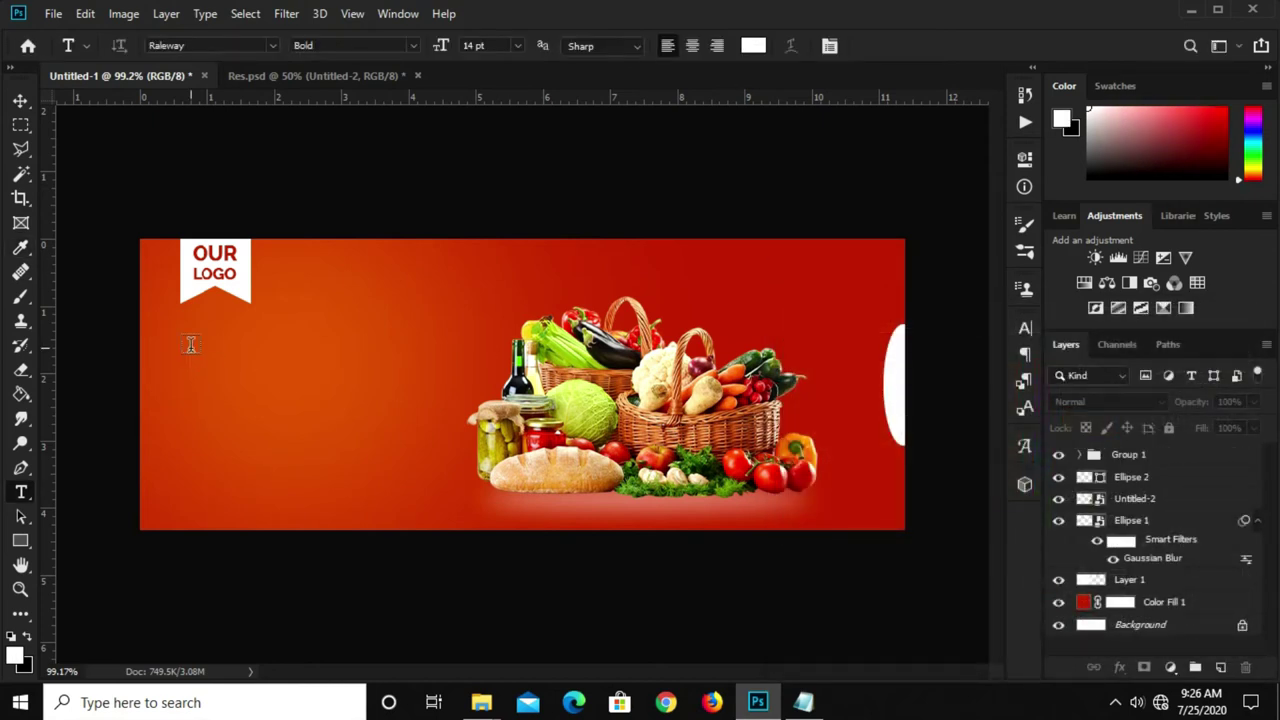
left_click(190, 344)
left_click(190, 344)
type("HEALTHY")
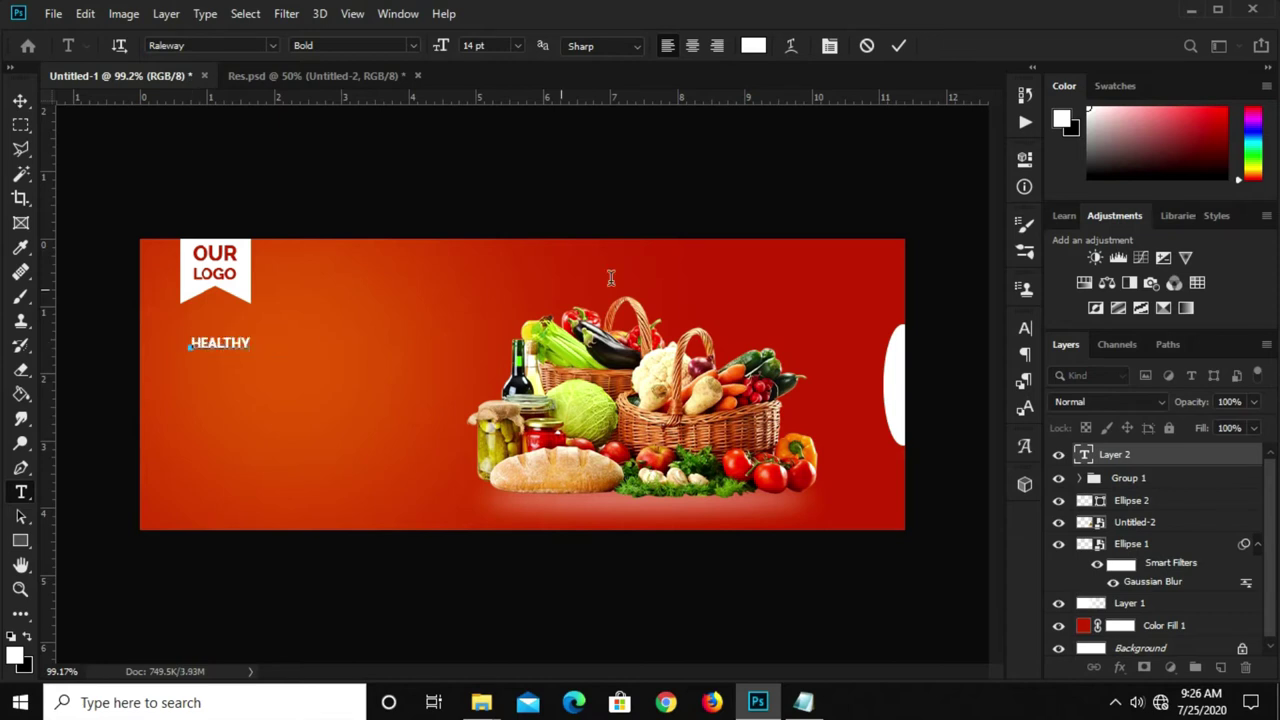
left_click(896, 47)
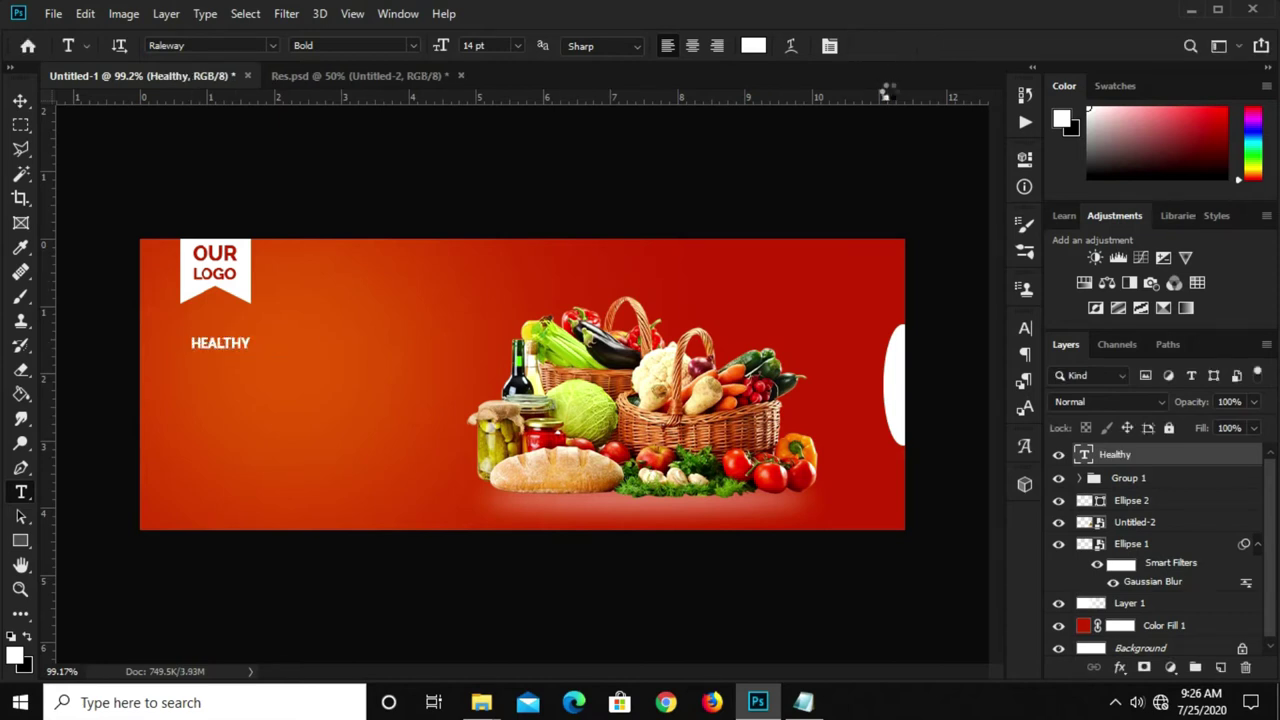
Set the headline to Lobster 1.4 at 50 pt and place a copy beneath it.
key("v")
left_click(1027, 330)
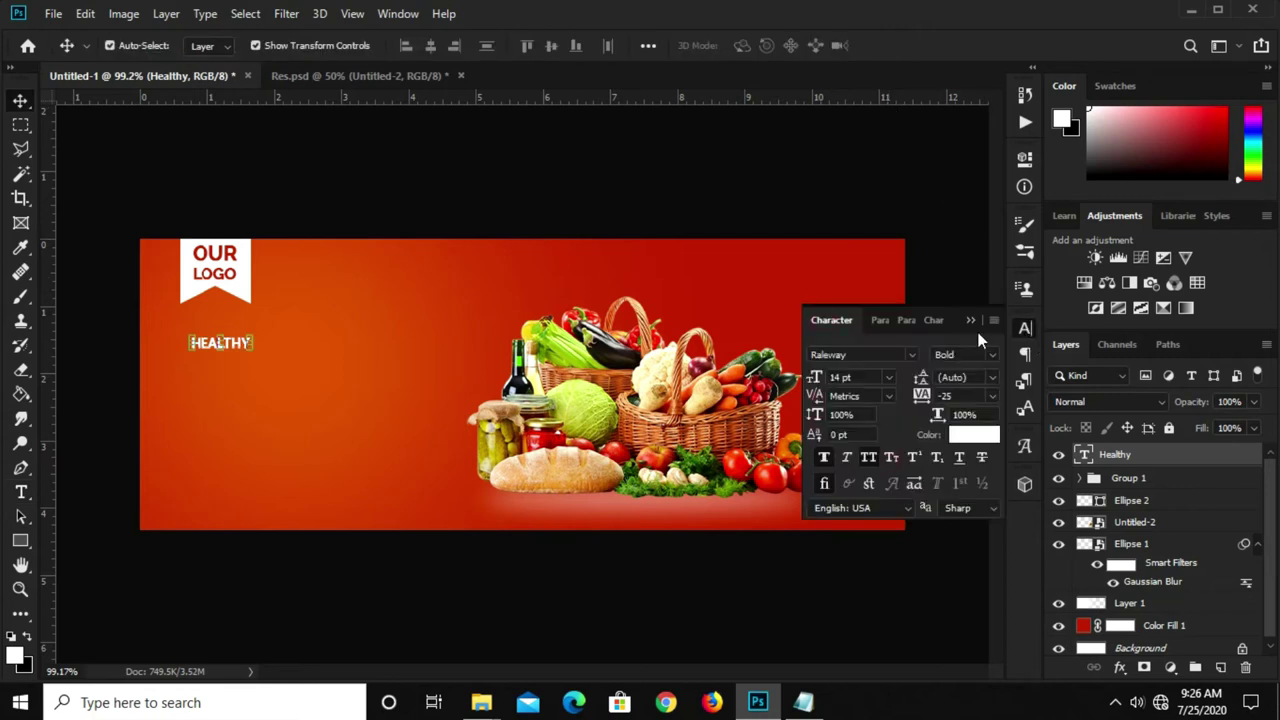
left_click(911, 353)
left_click(911, 353)
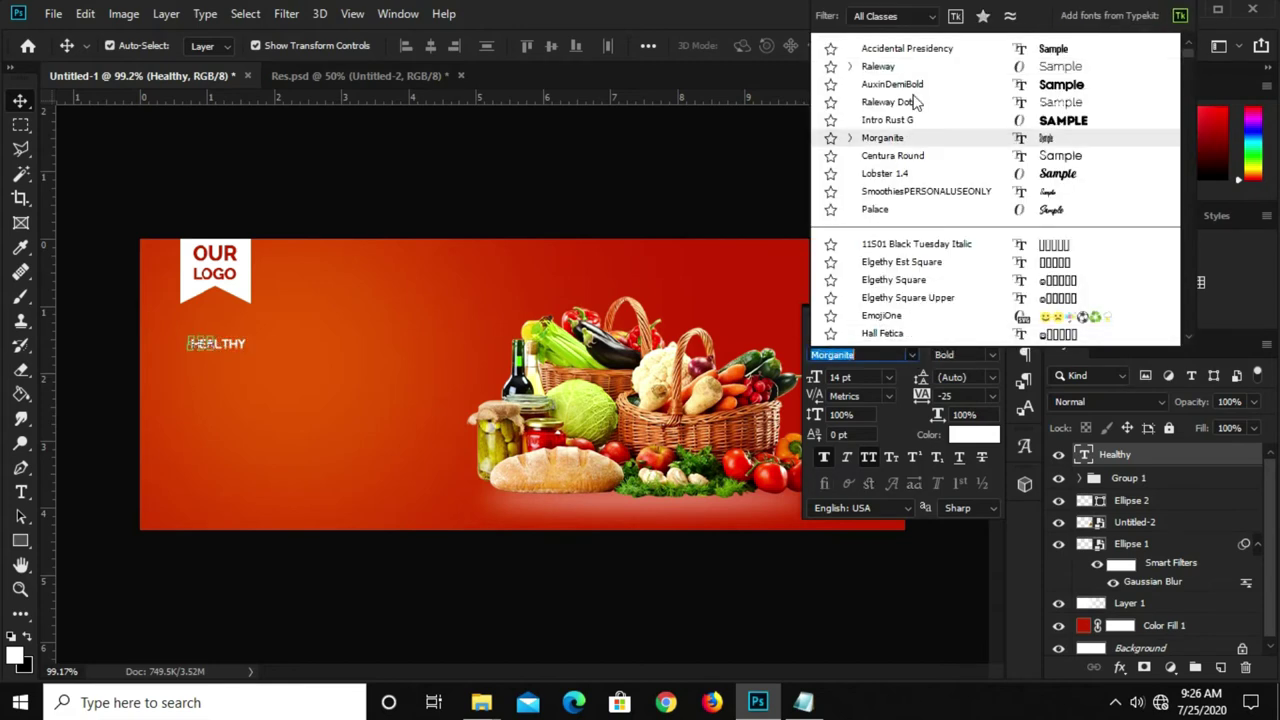
left_click(905, 173)
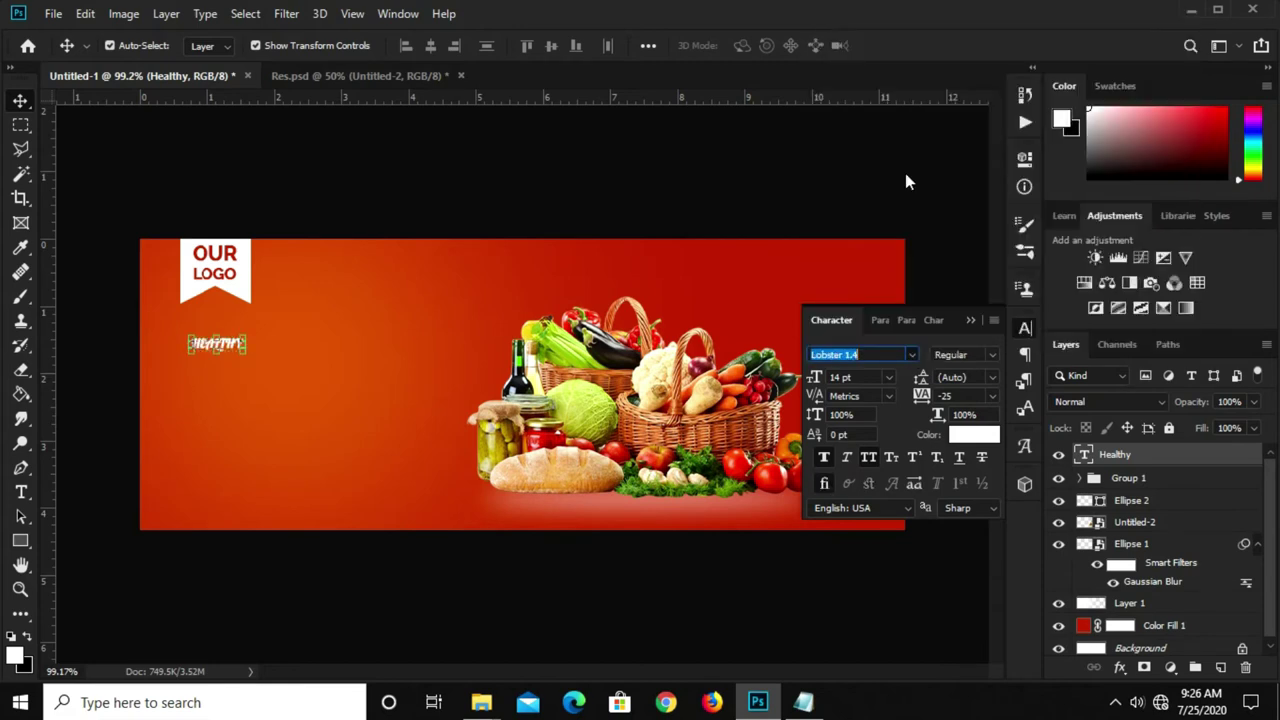
left_click(864, 460)
left_click(838, 377)
type("6")
key("Return")
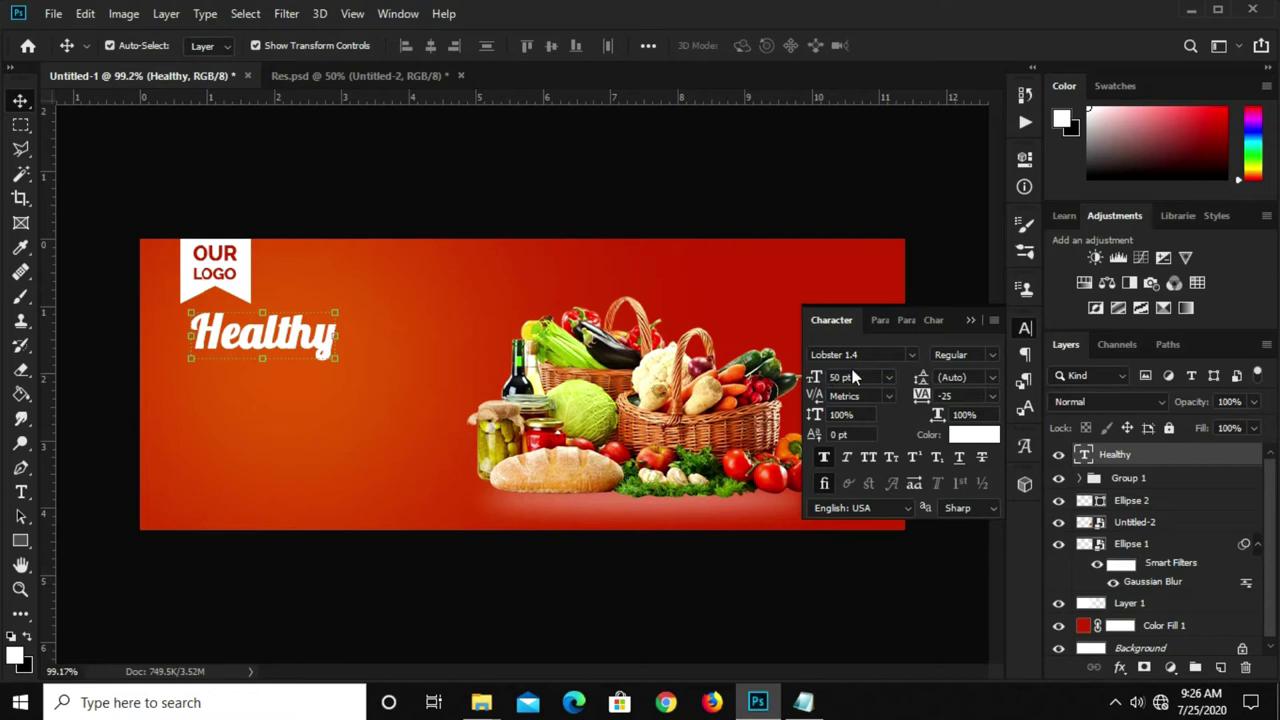
left_click(970, 320)
left_click_drag(270, 346, 245, 402)
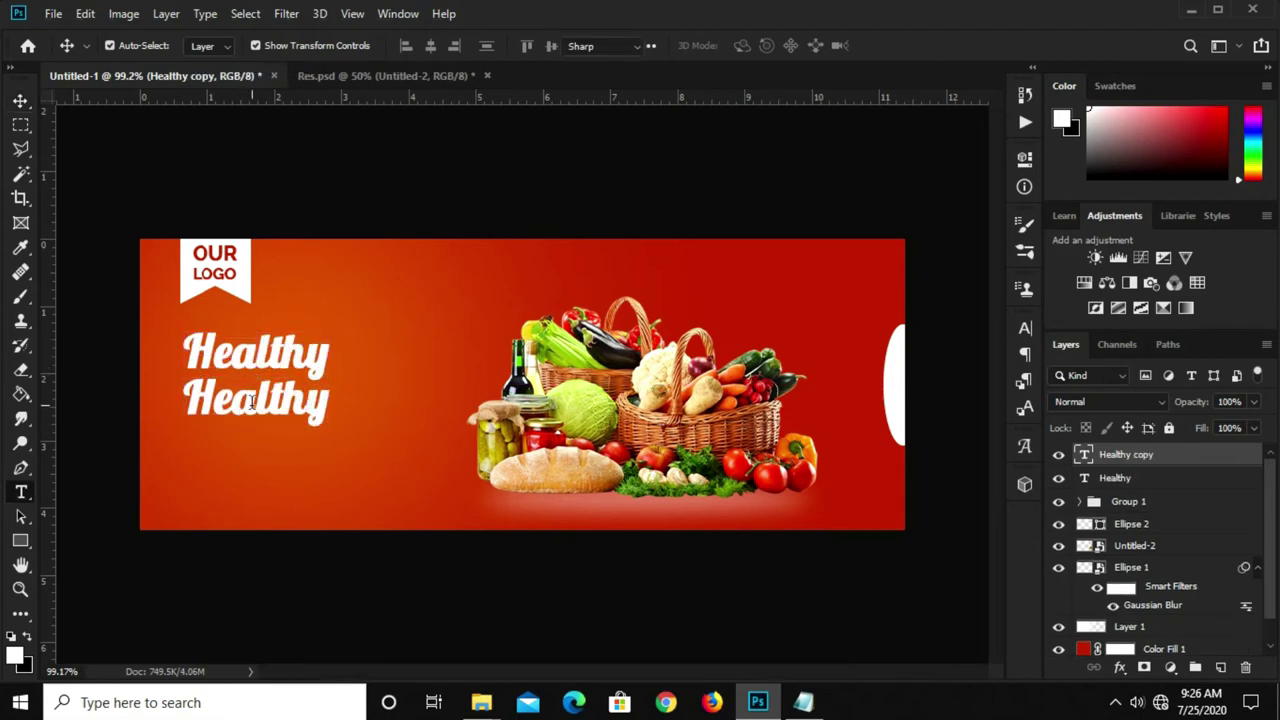
Retype the copied headline as FOOD in Raleway Bold.
key("t")
double_click(252, 402)
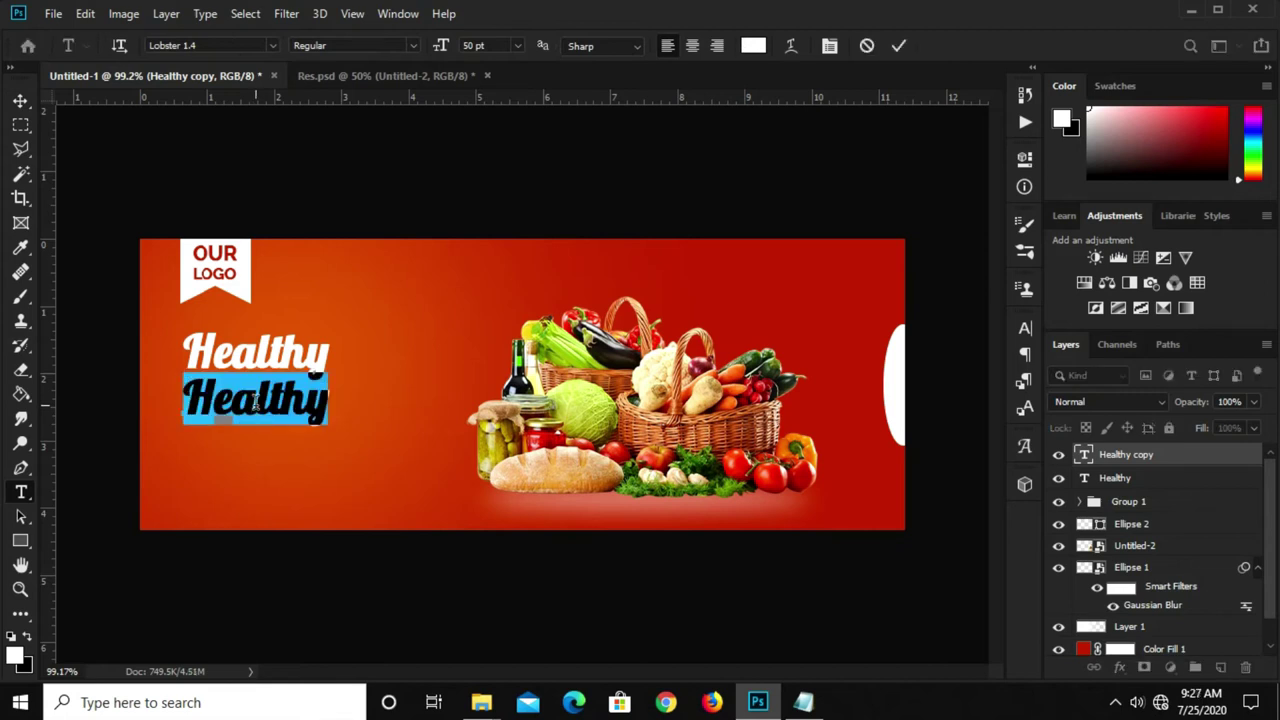
type("FOOD")
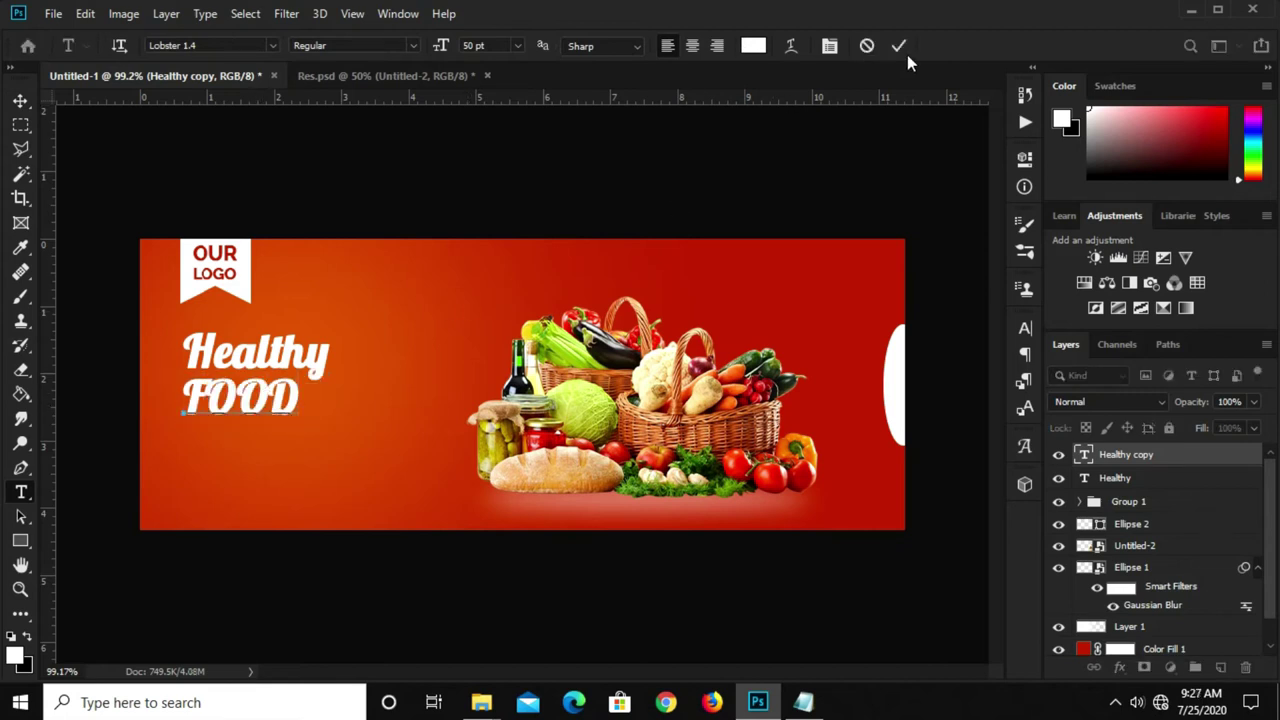
key("ctrl+Return")
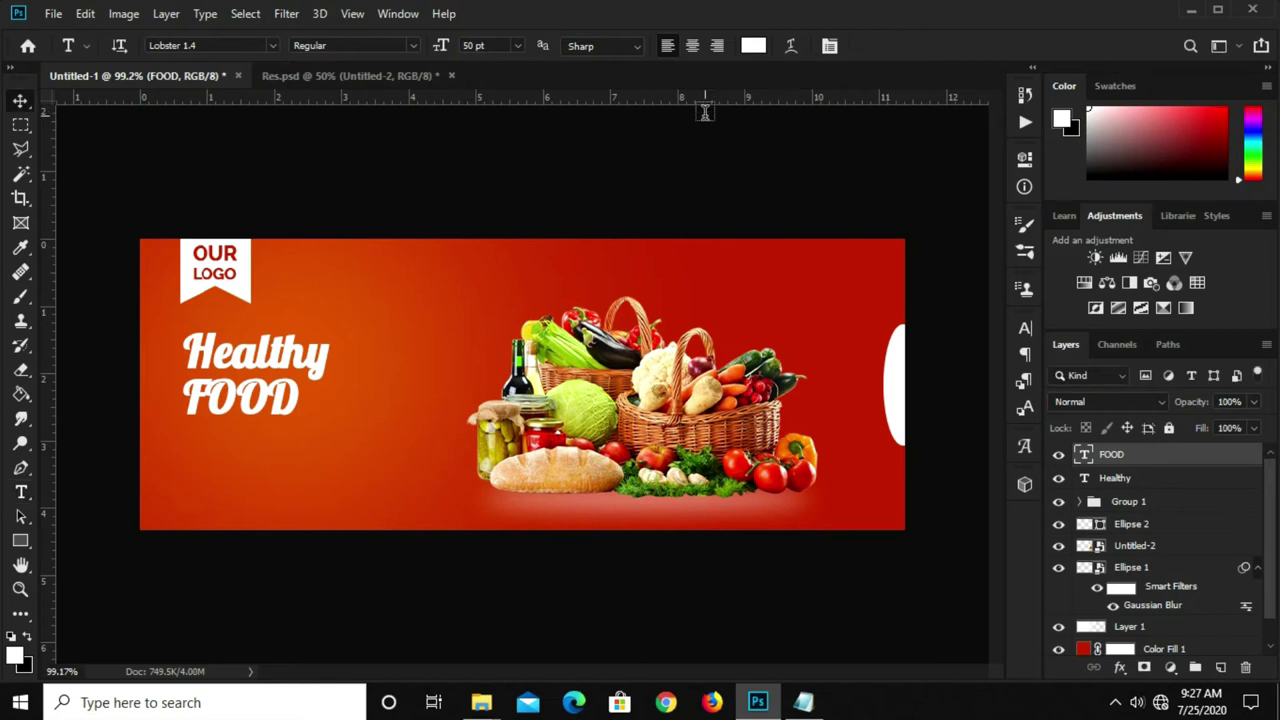
left_click(1024, 328)
left_click(875, 355)
key("BackSpace")
type("ra")
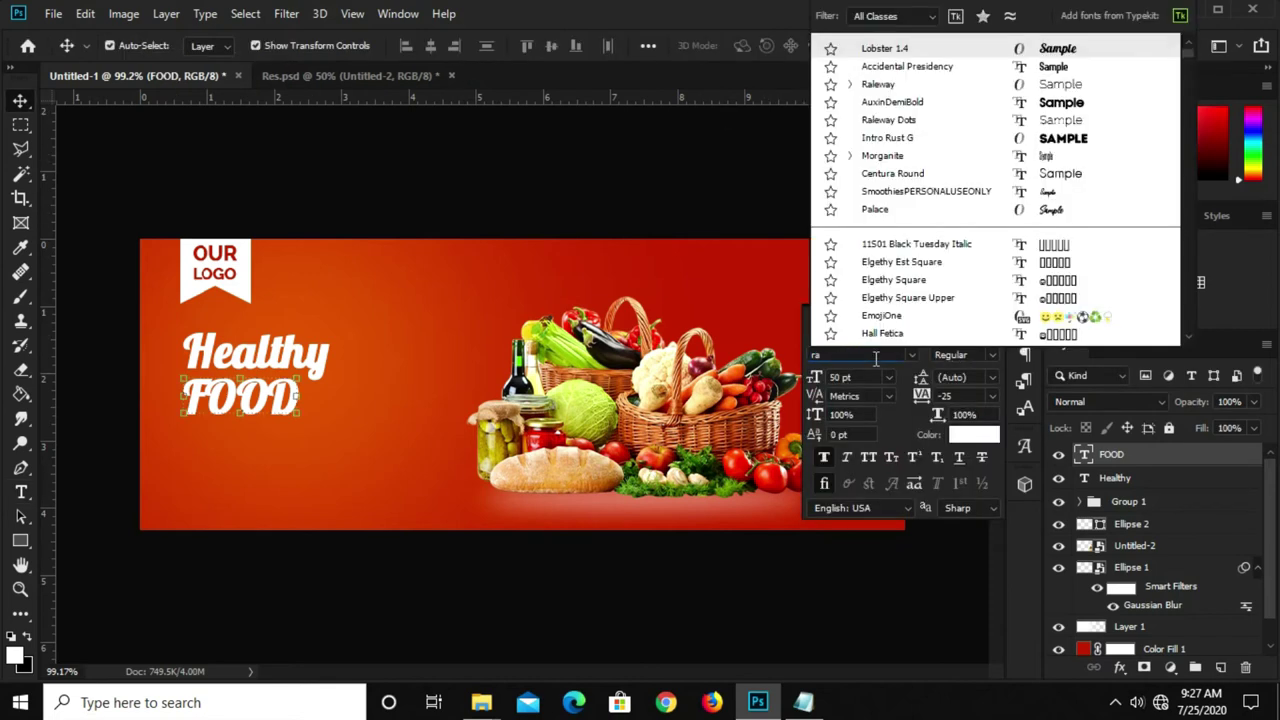
type("leway")
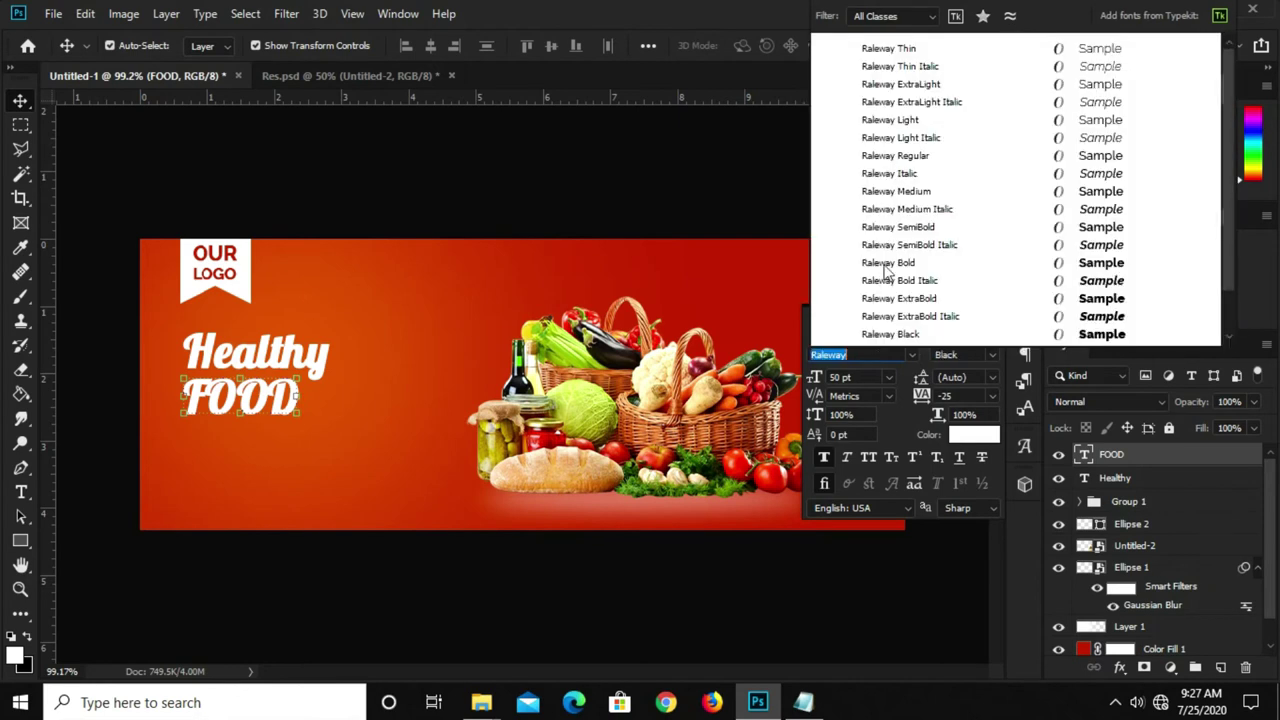
left_click(885, 263)
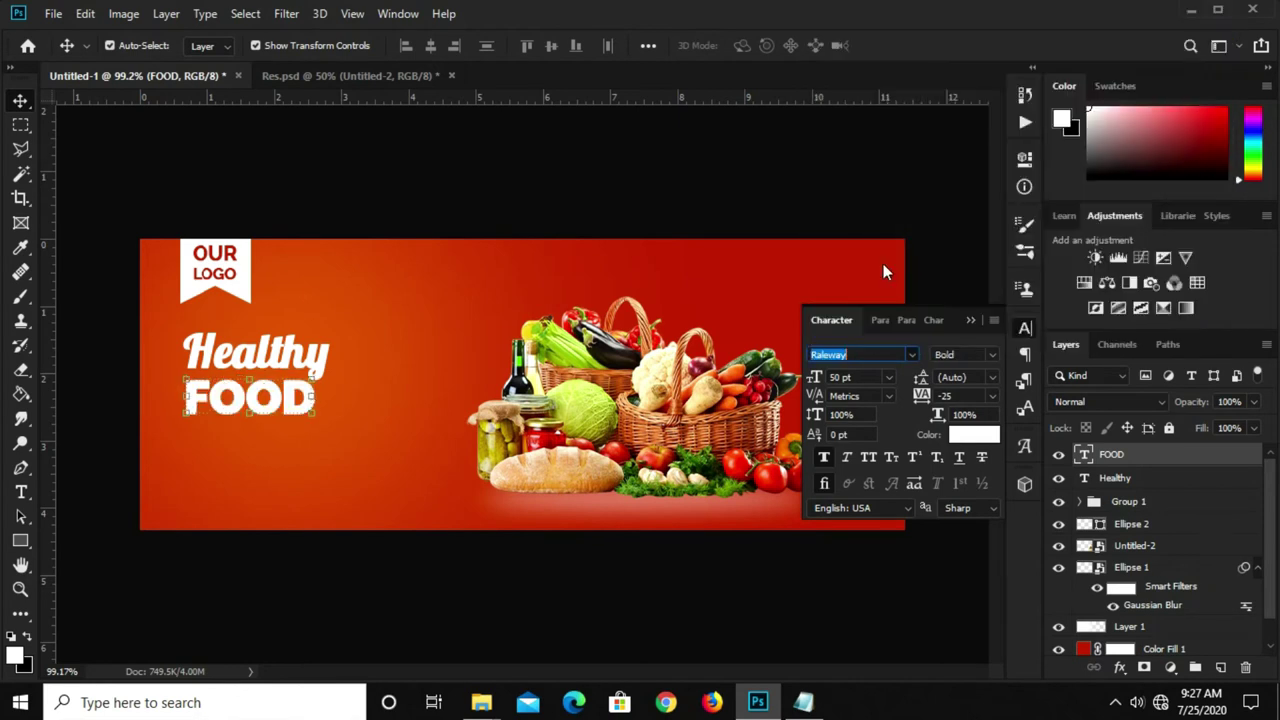
left_click(970, 321)
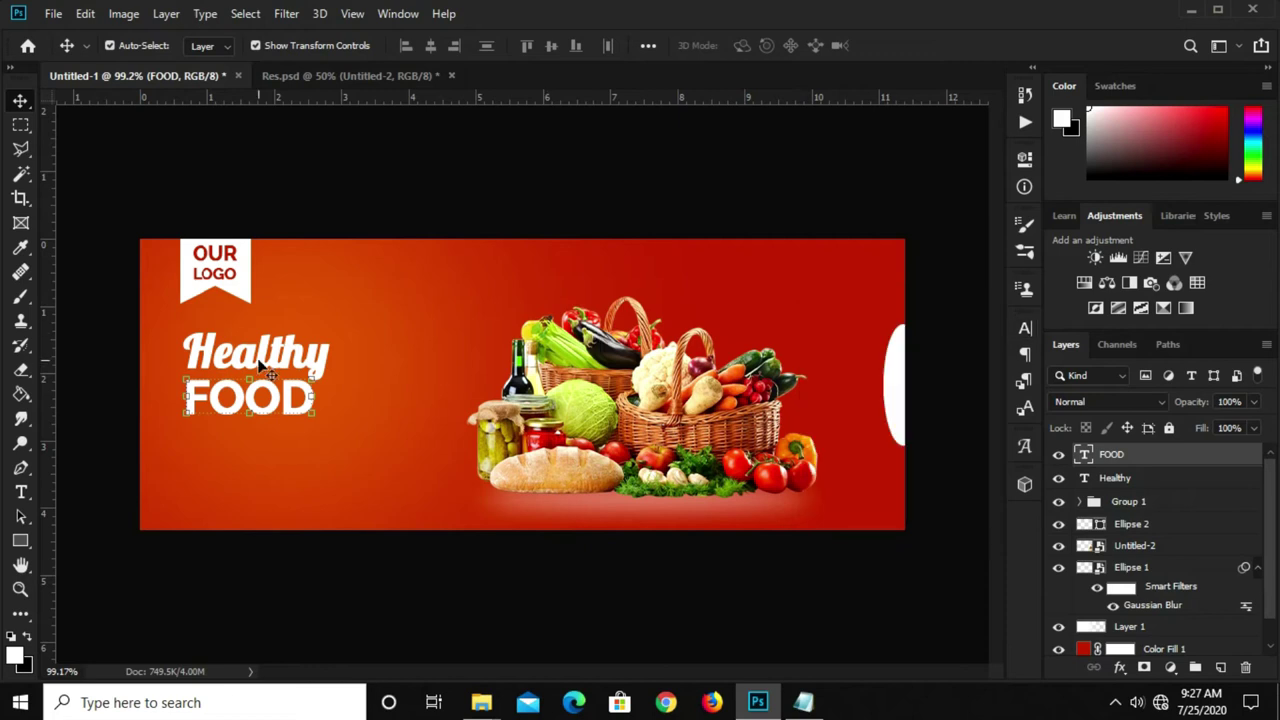
Scale the FOOD text to about 91% and reset the view to 100%.
scroll(220, 395, "up", 1)
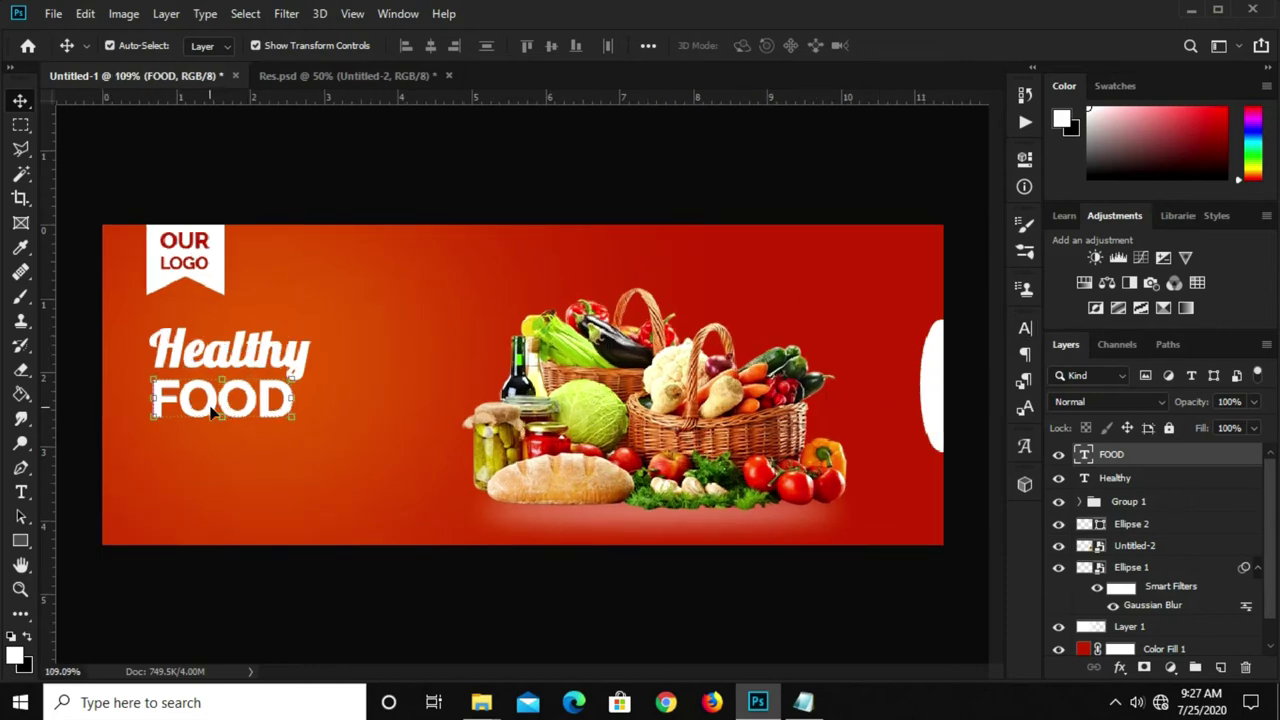
key("ctrl+t")
left_click_drag(153, 418, 161, 423)
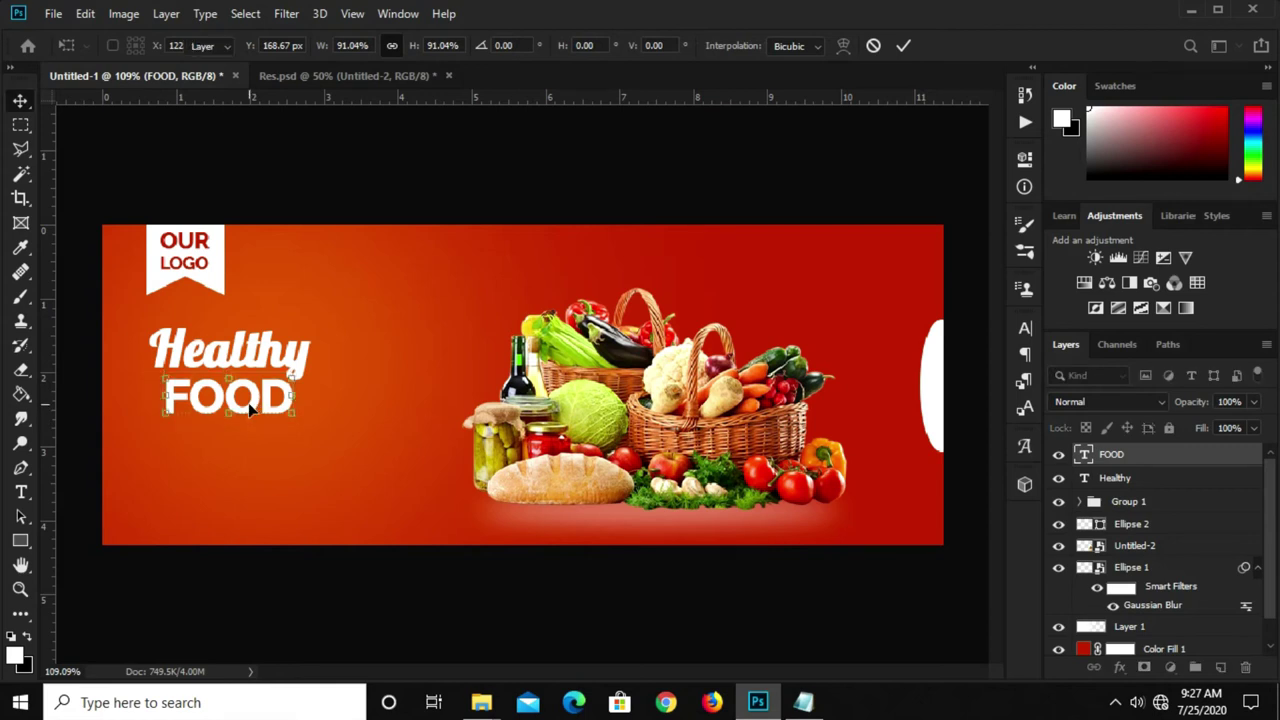
key("Return")
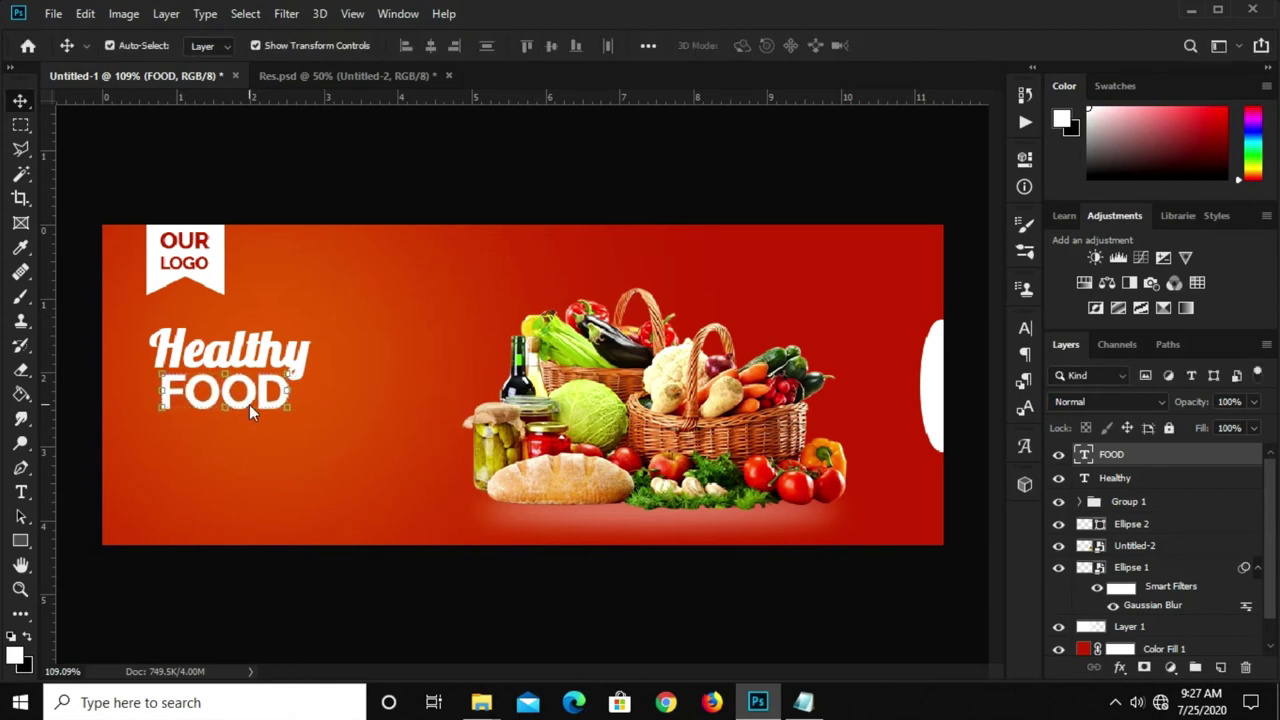
left_click(393, 197)
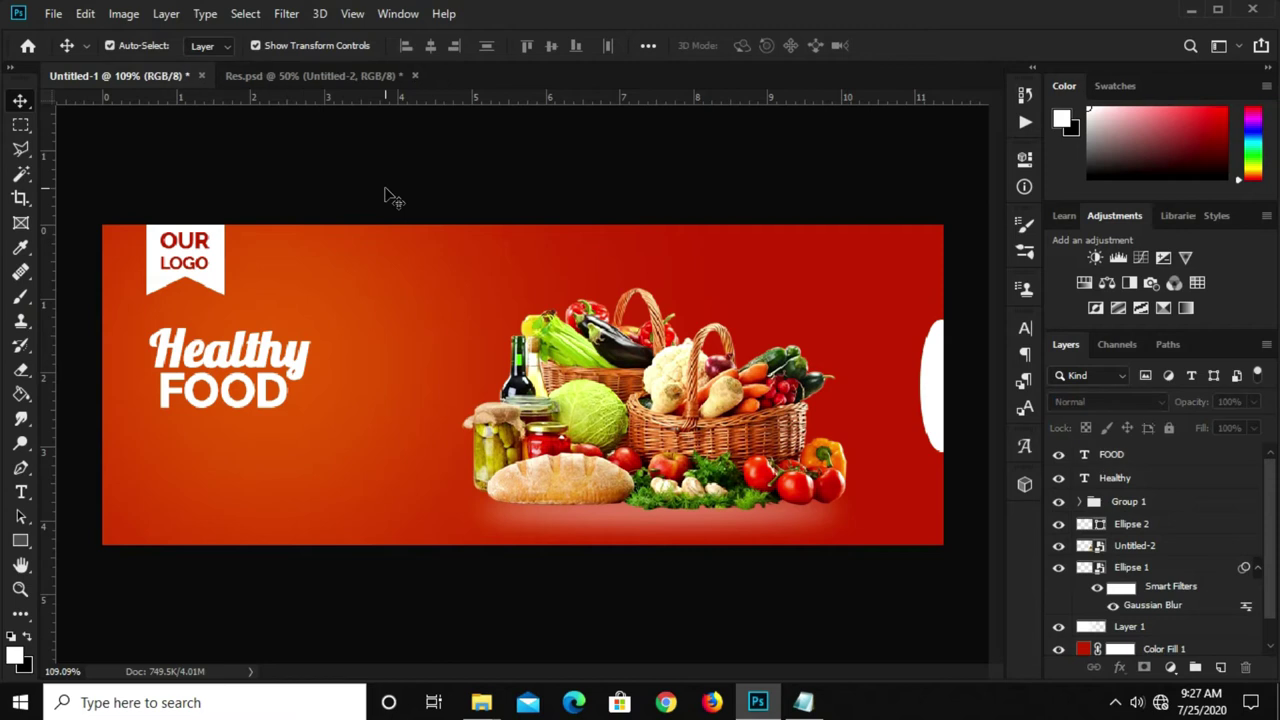
key("ctrl+1")
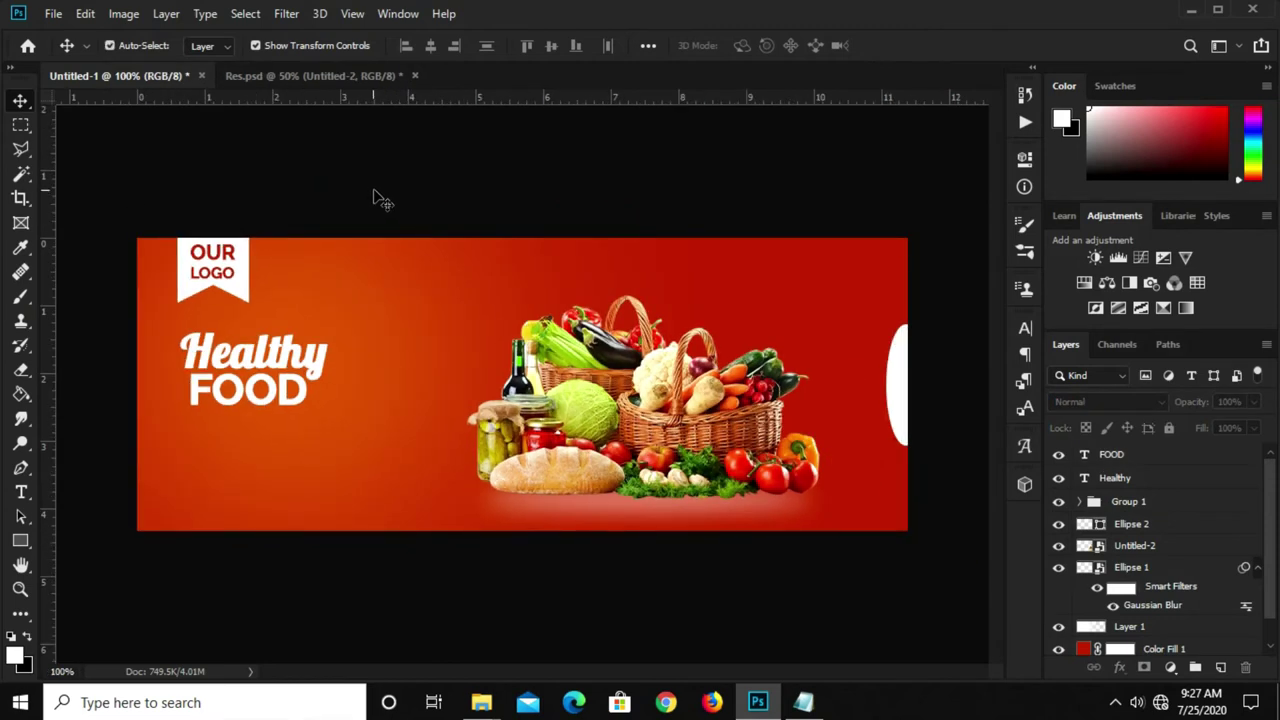
Copy the two-line tagline paragraph from the Notepad notes.
left_click(804, 699)
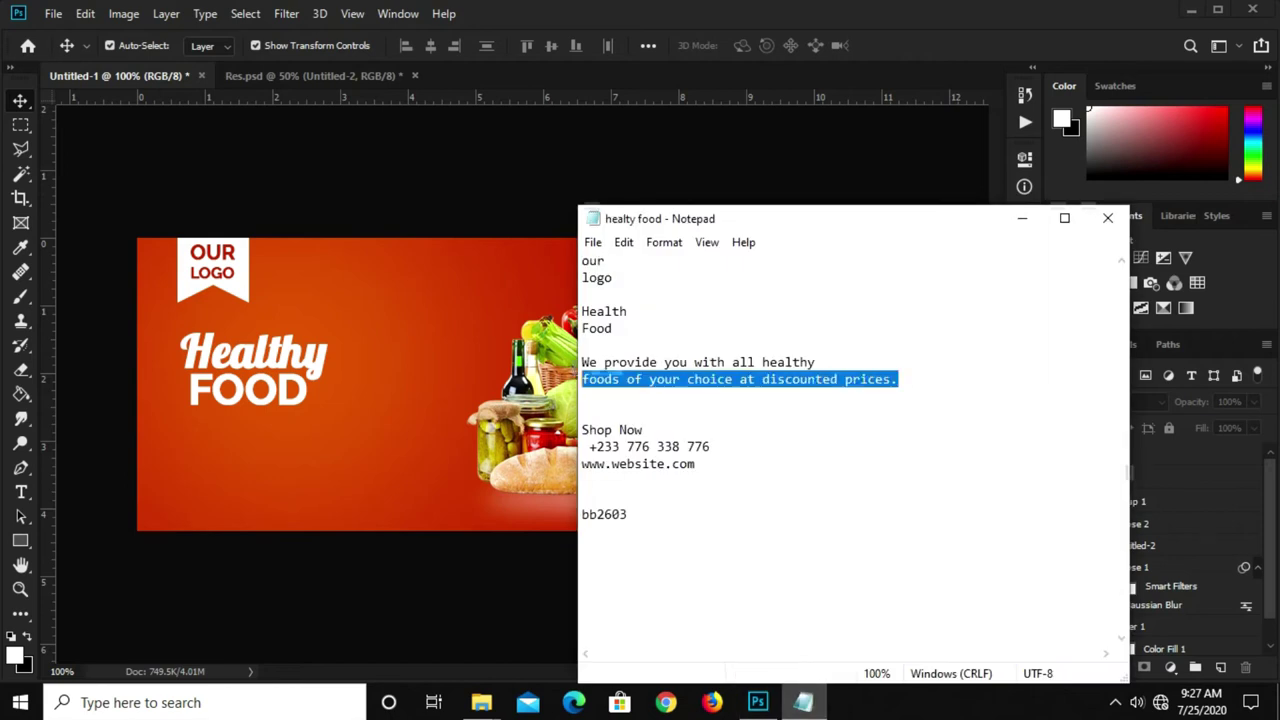
left_click_drag(899, 380, 578, 368)
right_click(608, 368)
left_click(669, 428)
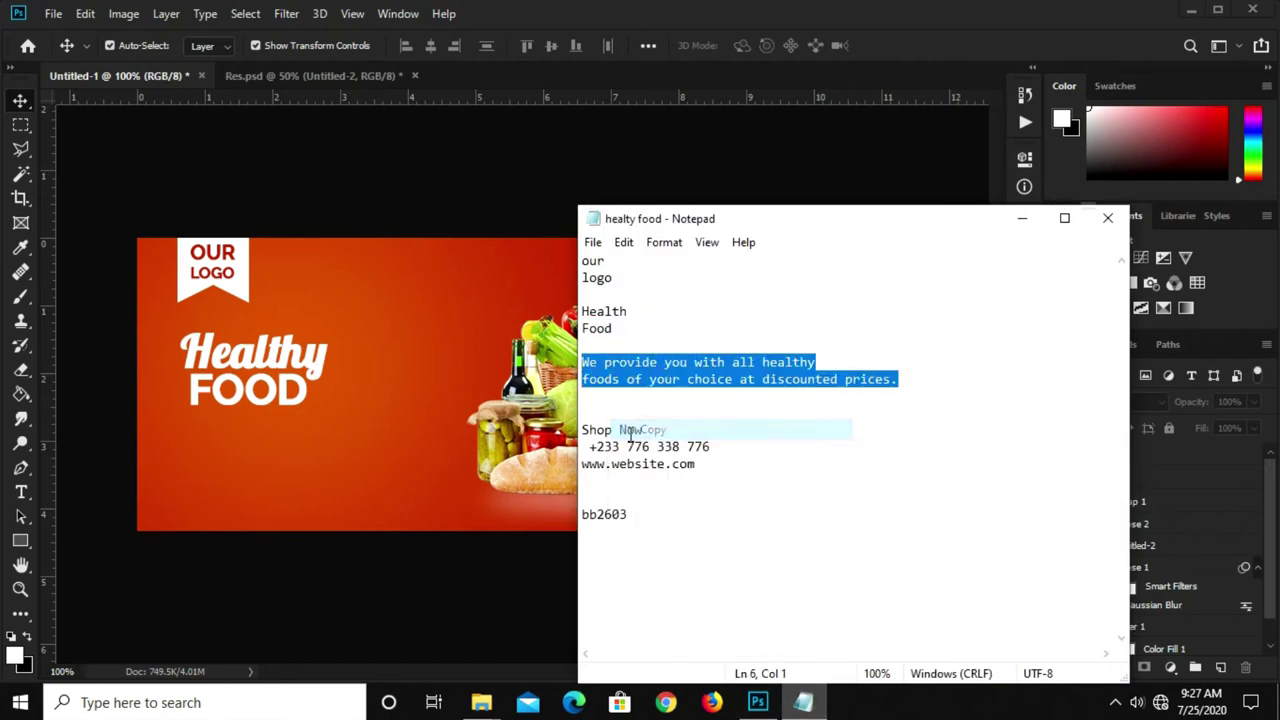
left_click(324, 495)
left_click(21, 492)
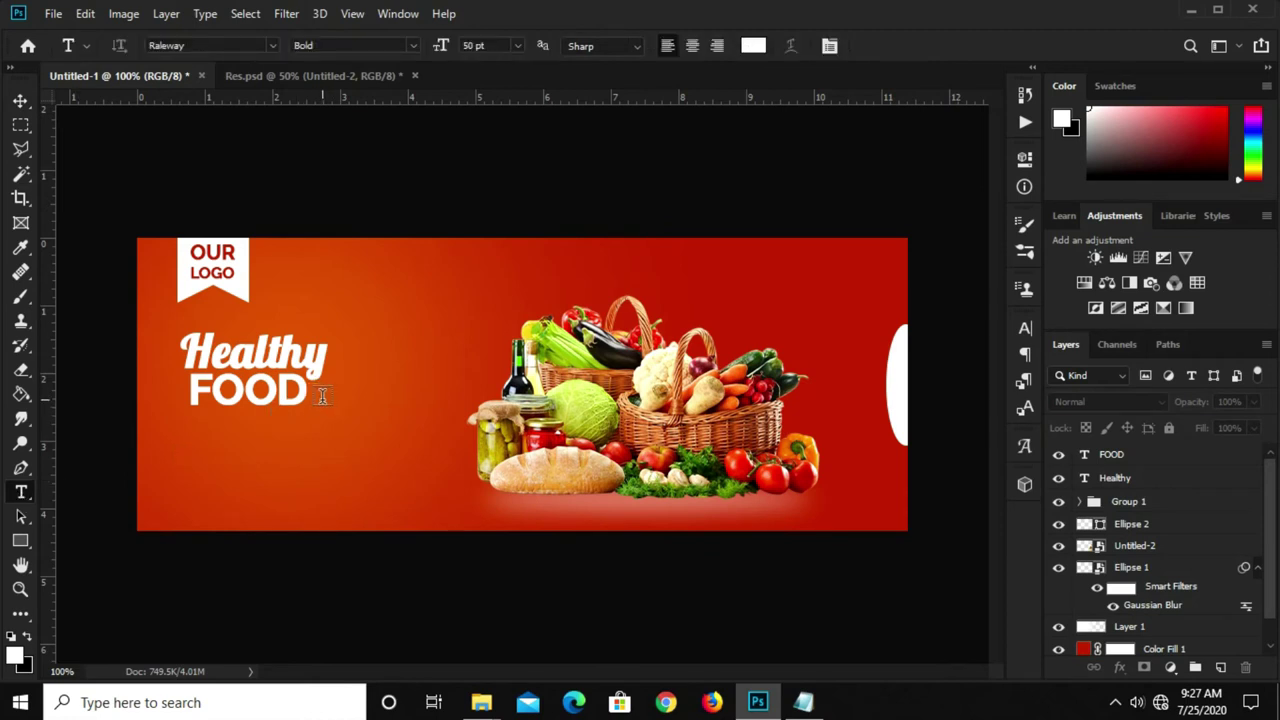
Set the type options to 11 pt in Regular weight.
left_click(517, 46)
left_click(492, 143)
left_click(411, 45)
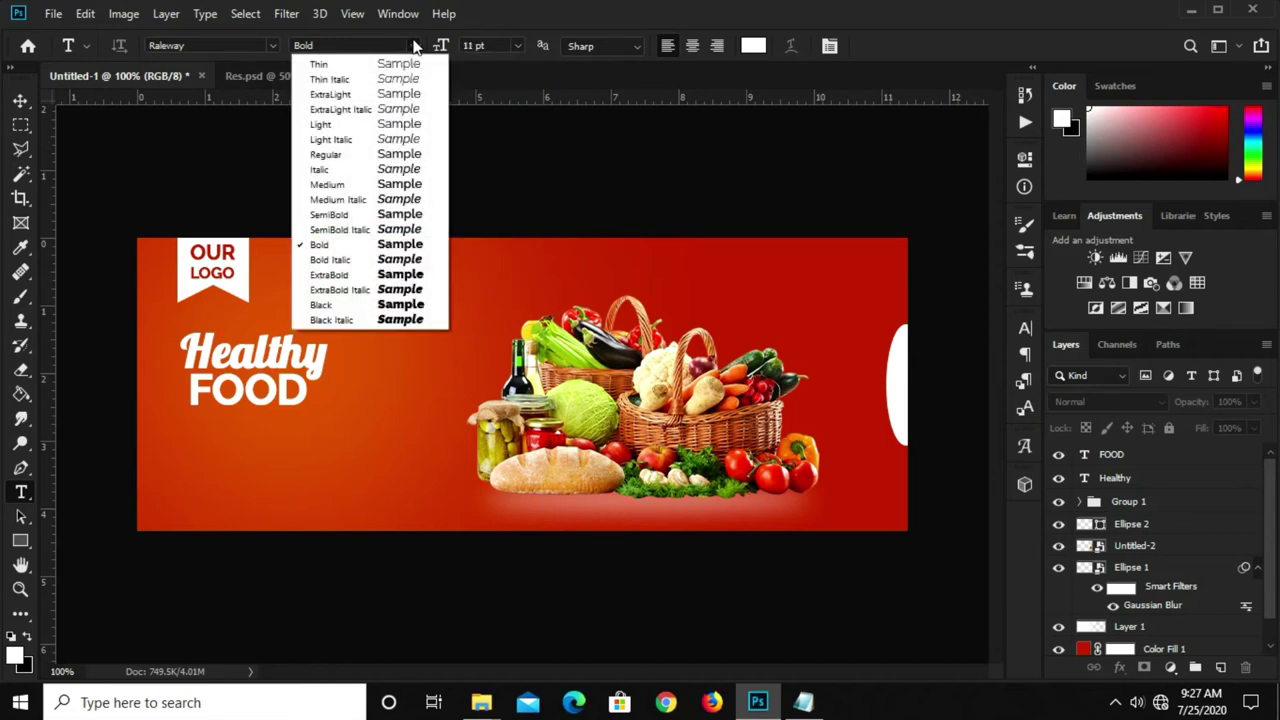
left_click(380, 154)
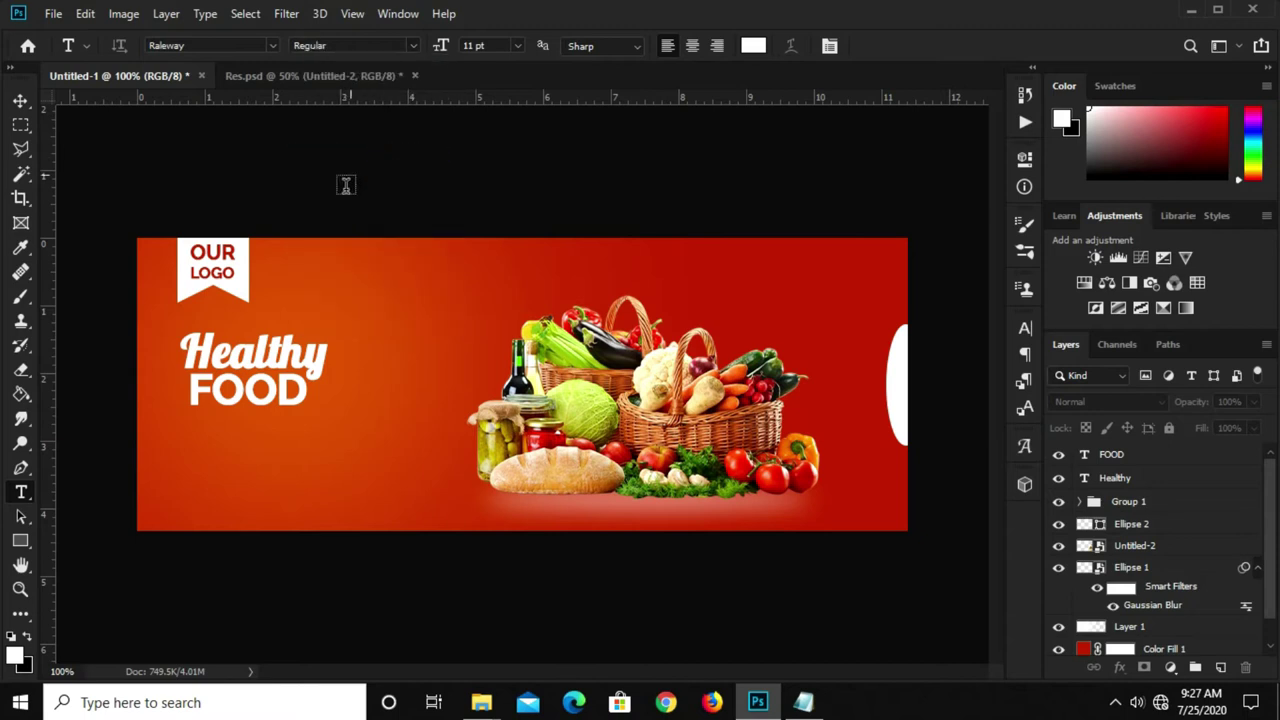
Paste the tagline below FOOD, break it after 'foods', and nudge it up-left.
left_click(195, 425)
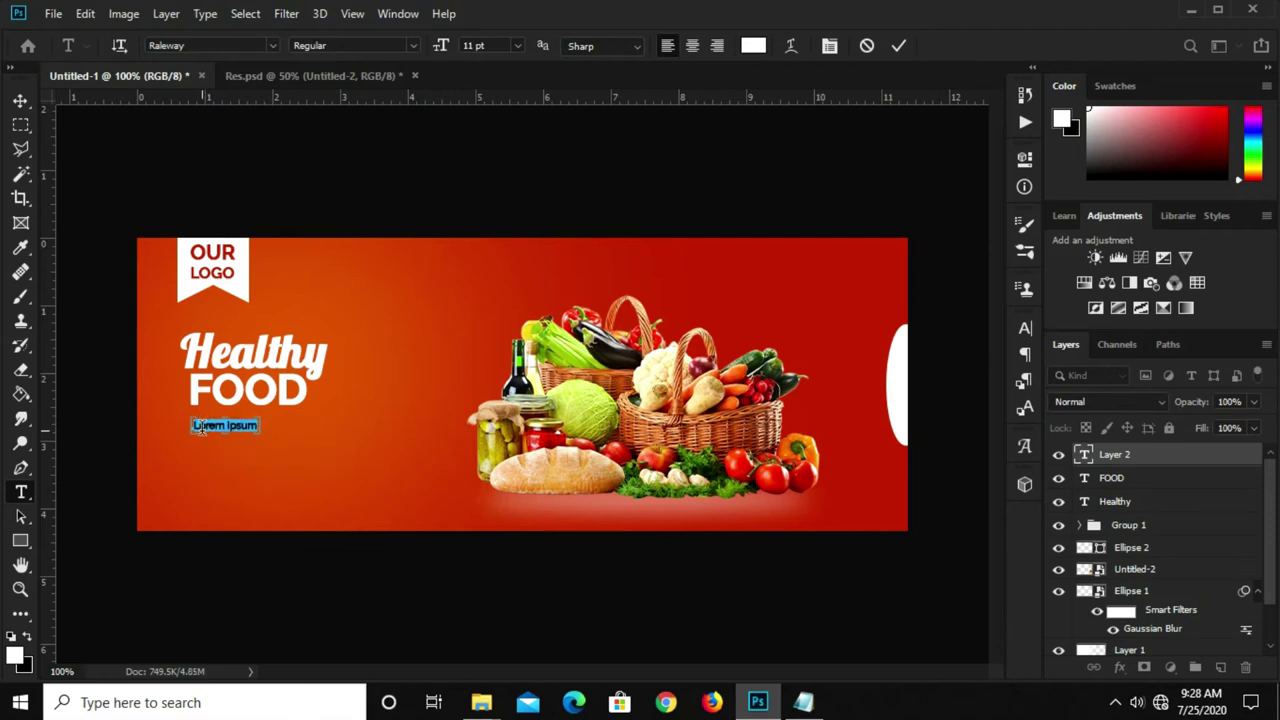
key("ctrl+v")
left_click(899, 45)
key("v")
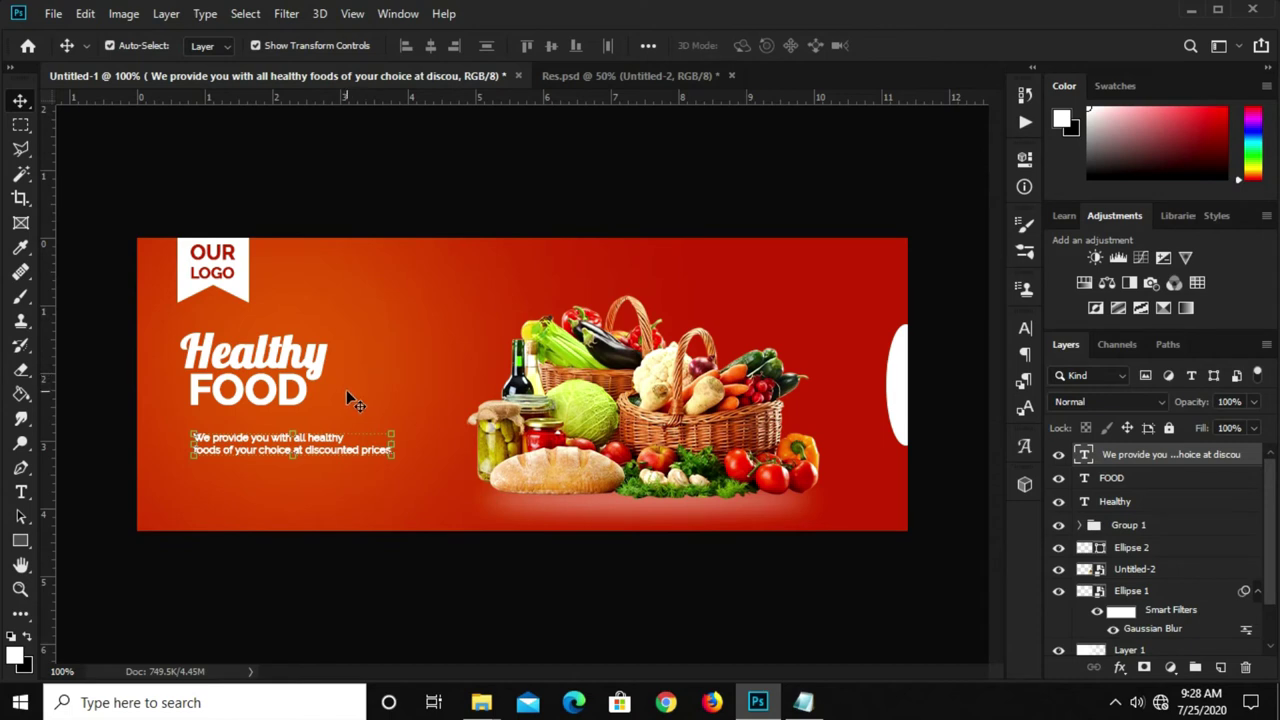
double_click(203, 450)
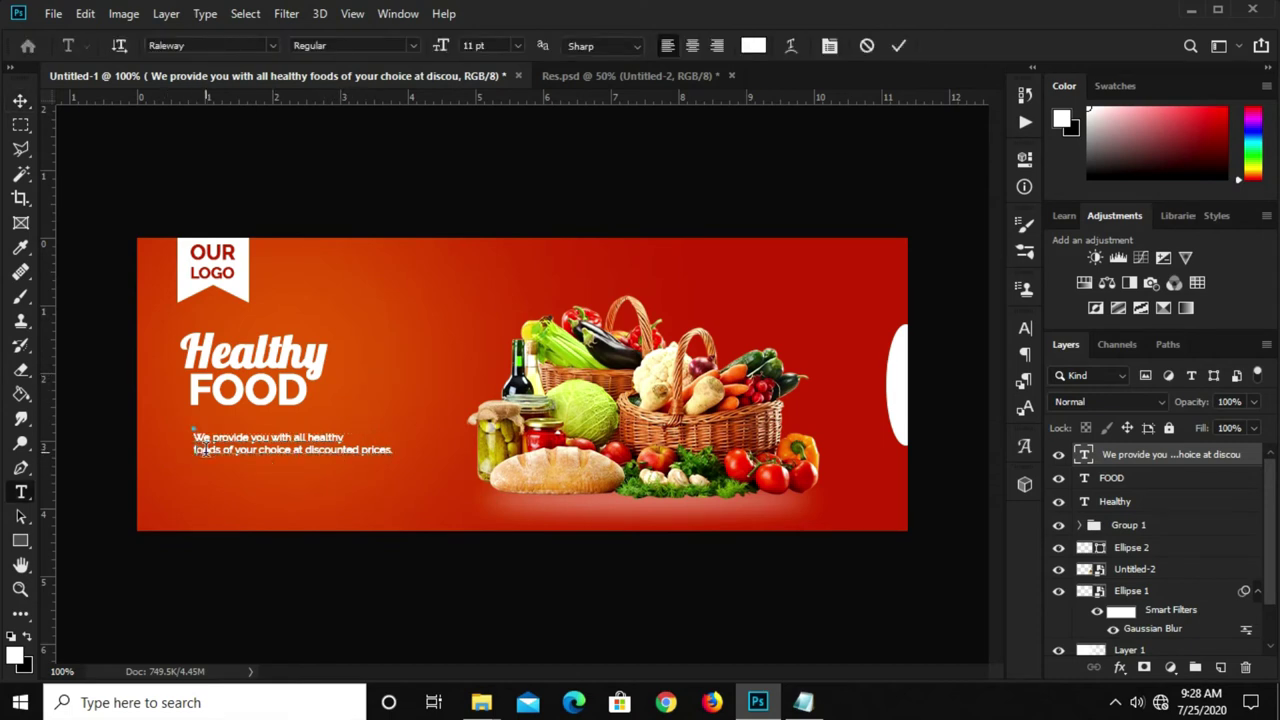
key("BackSpace")
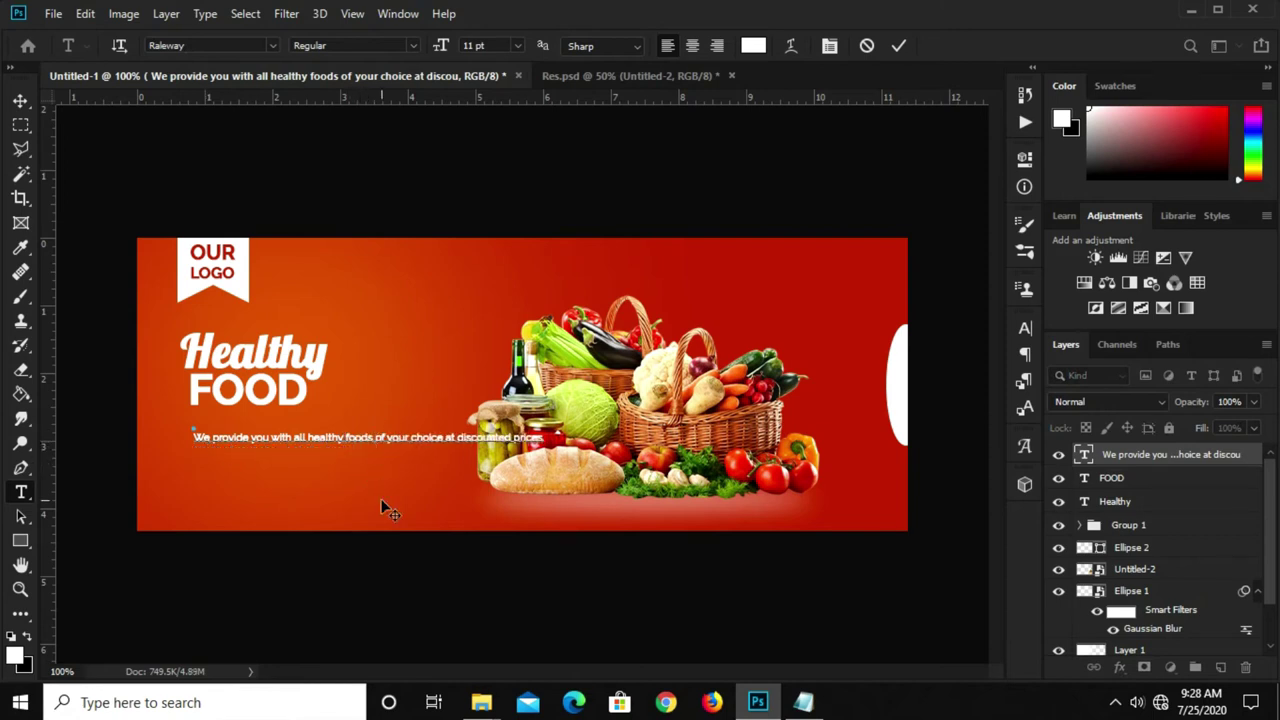
key("Return")
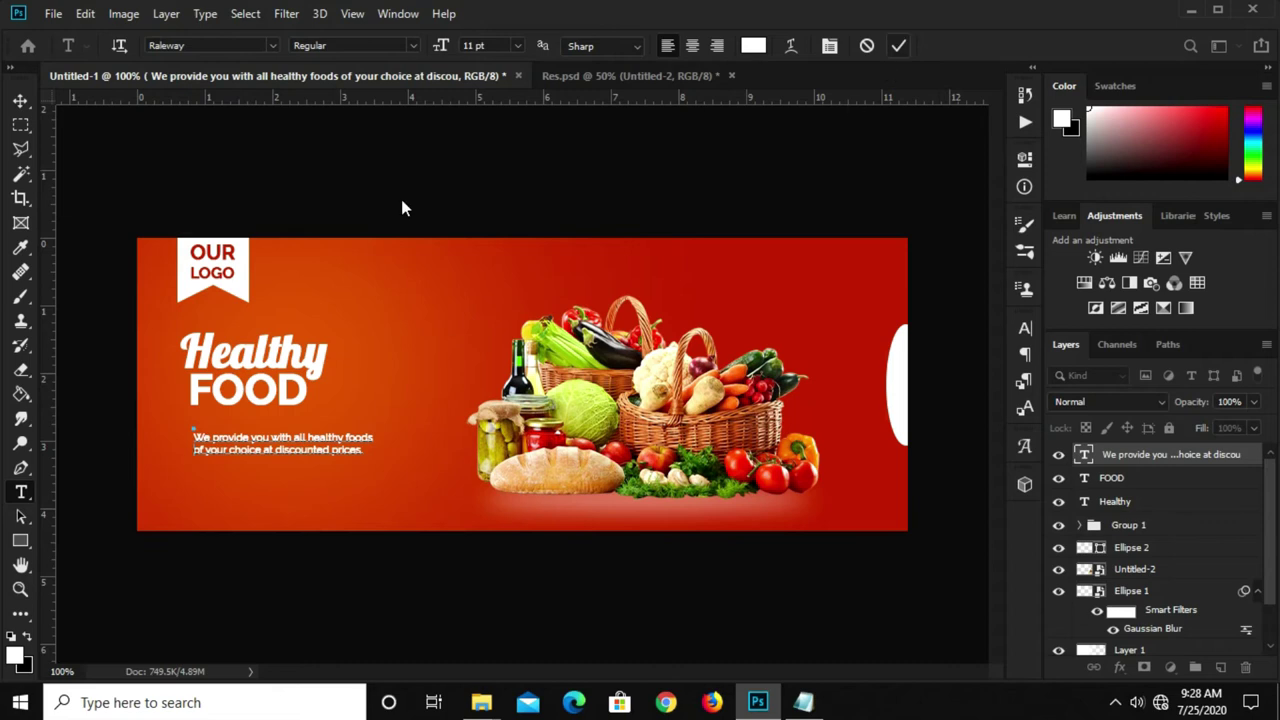
key("ctrl+Return")
key("v")
left_click_drag(304, 444, 293, 424)
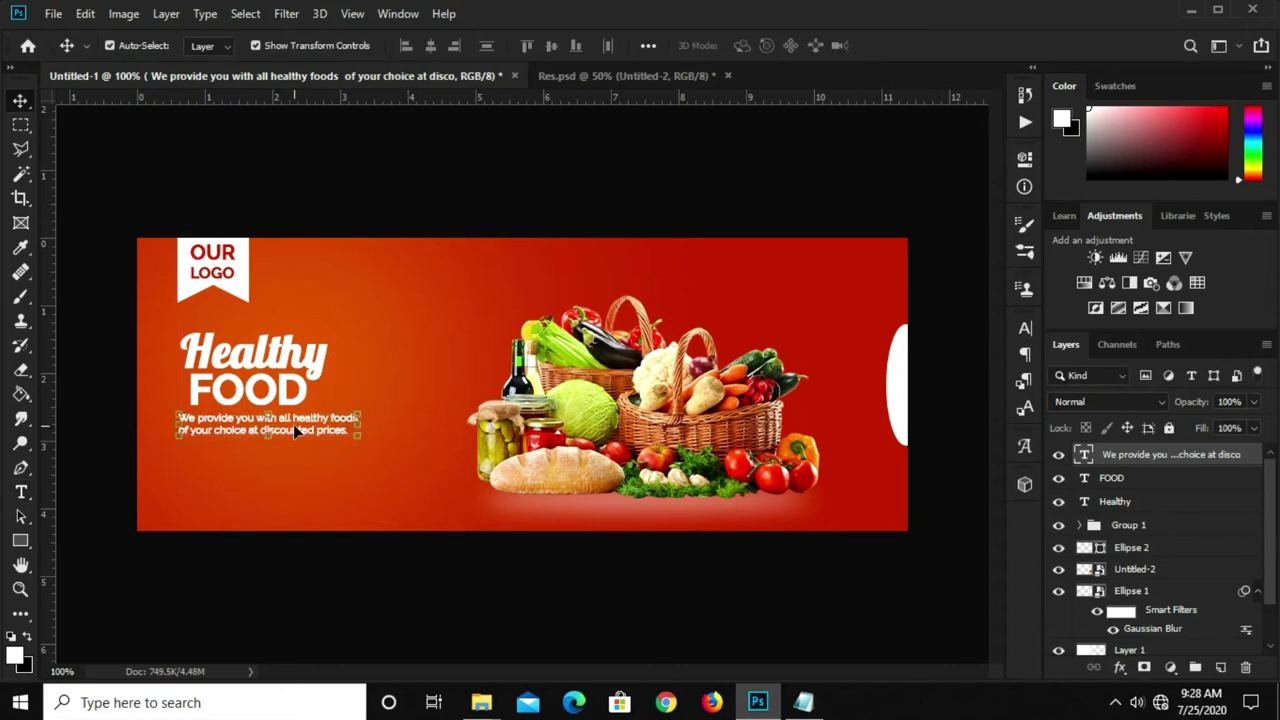
left_click(443, 189)
Draw a thin 2 px white underline beneath the tagline.
left_click(20, 540)
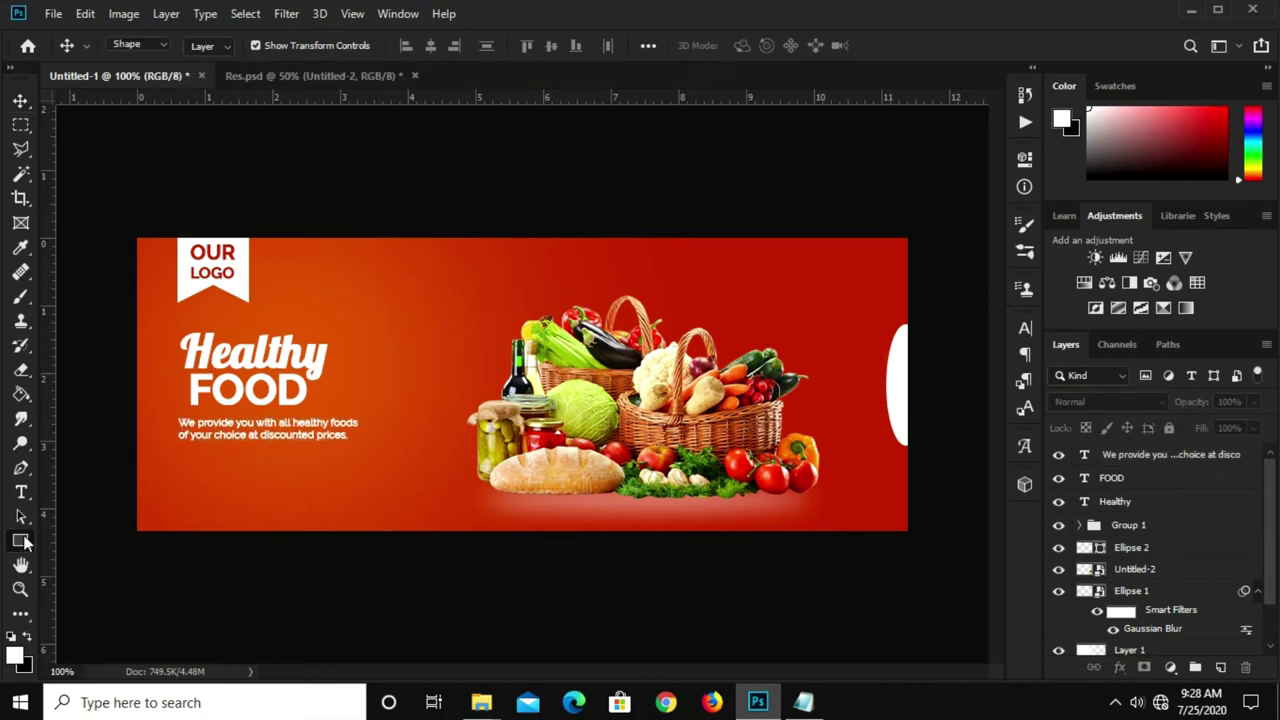
left_click_drag(182, 440, 340, 444)
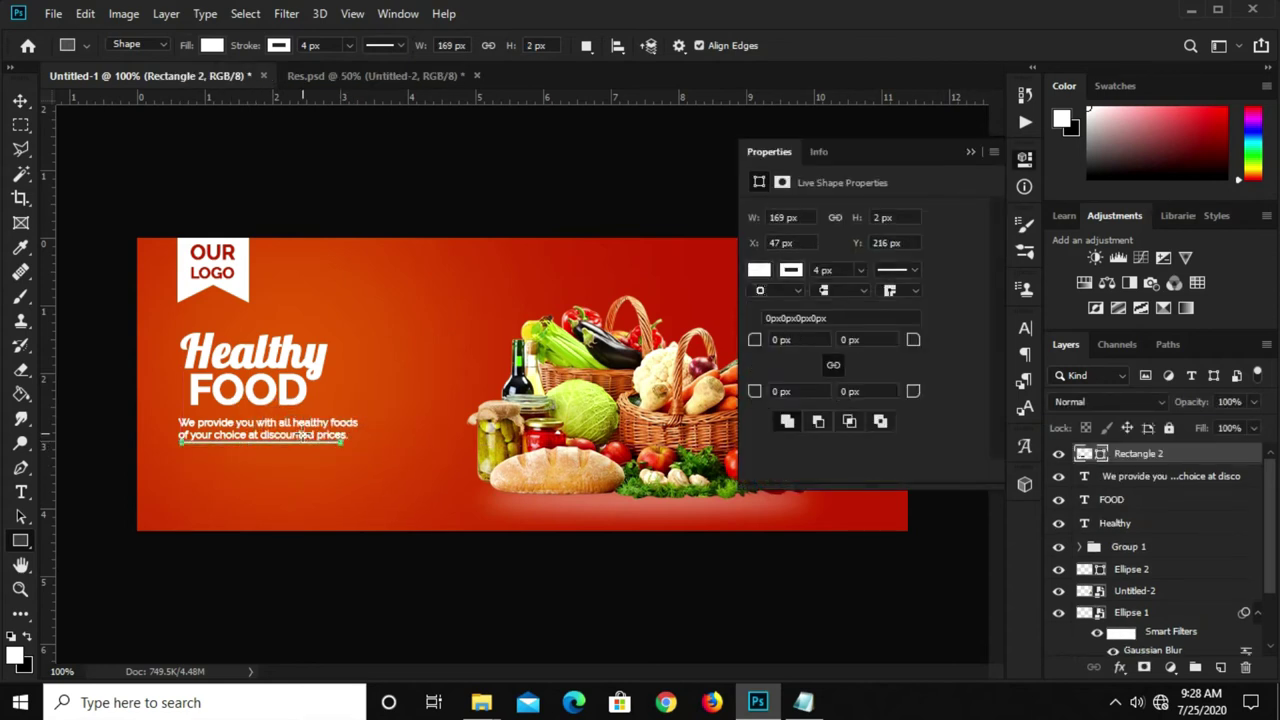
key("v")
key("Down")
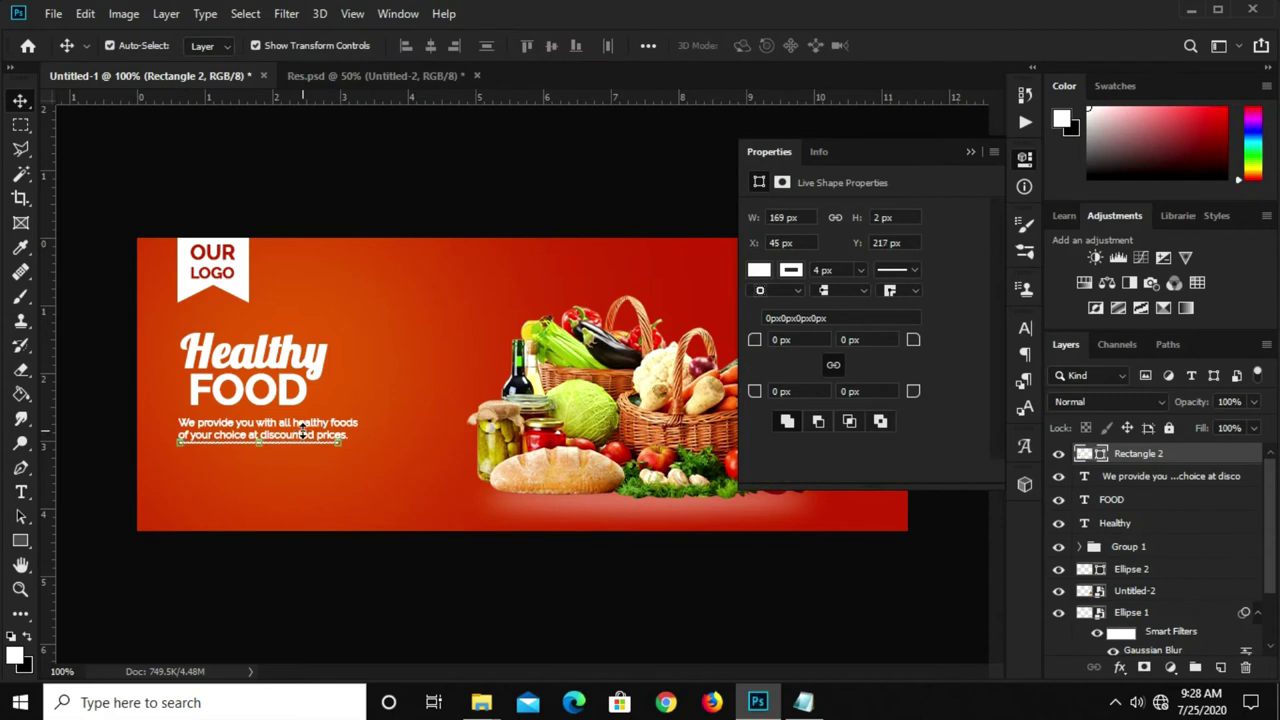
left_click(423, 209)
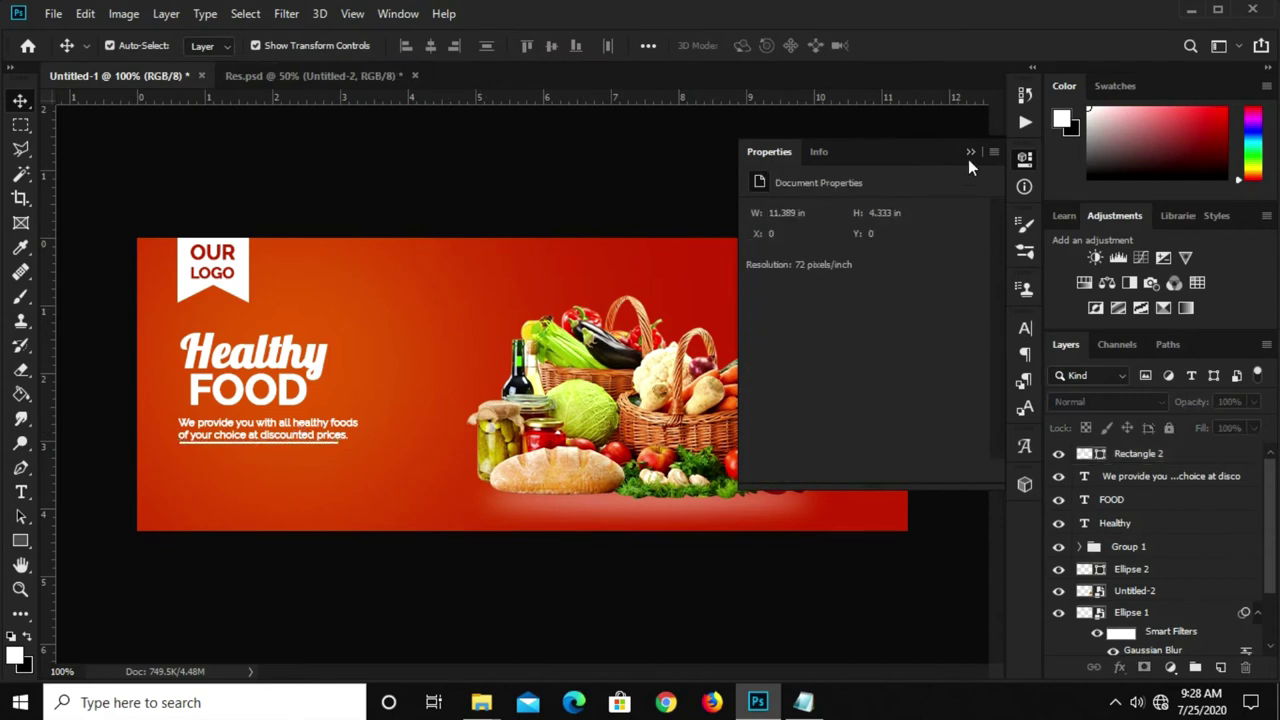
left_click(969, 153)
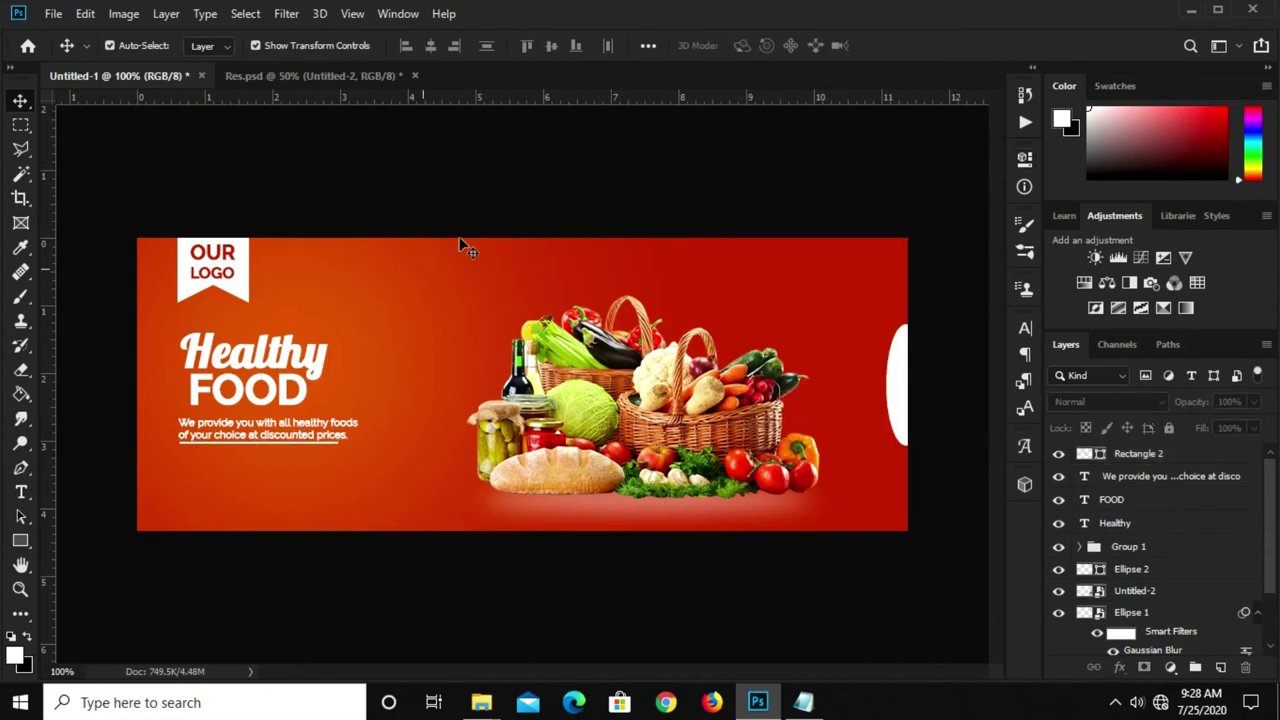
Draw a 104 × 23 px white button below with 11.5 px corner radii.
left_click(20, 540)
left_click_drag(178, 461, 278, 484)
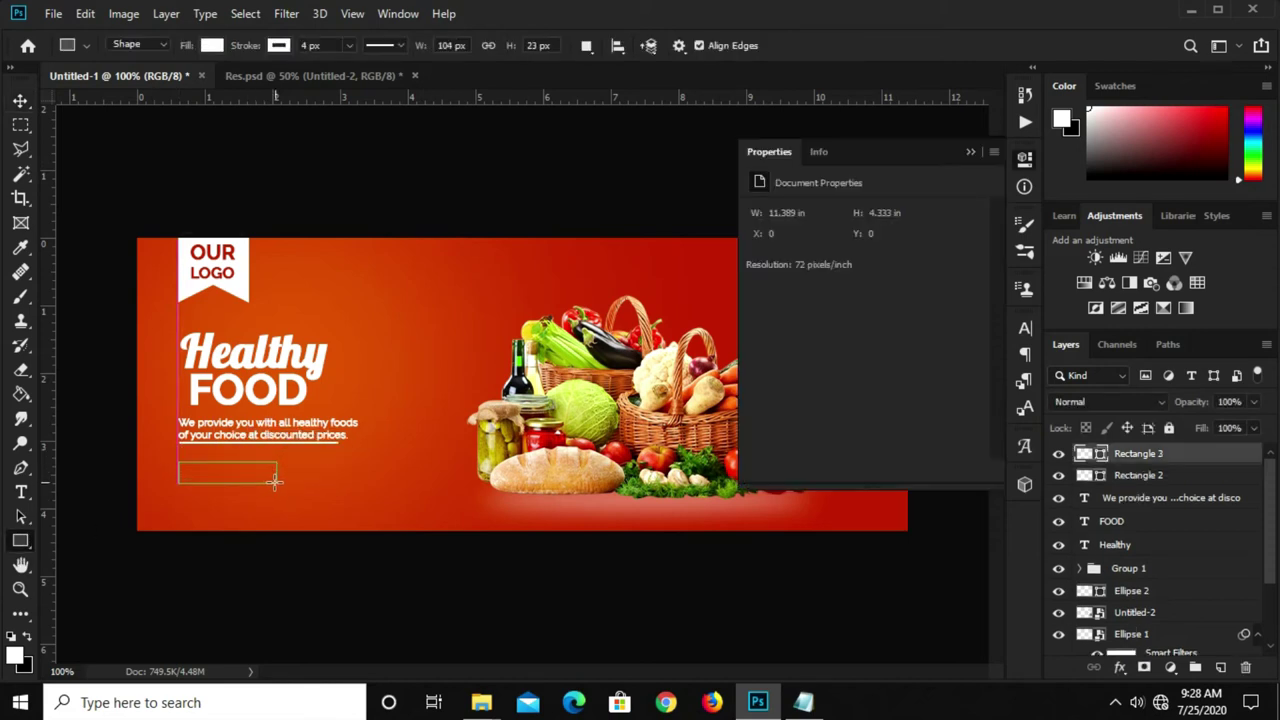
left_click_drag(914, 340, 953, 342)
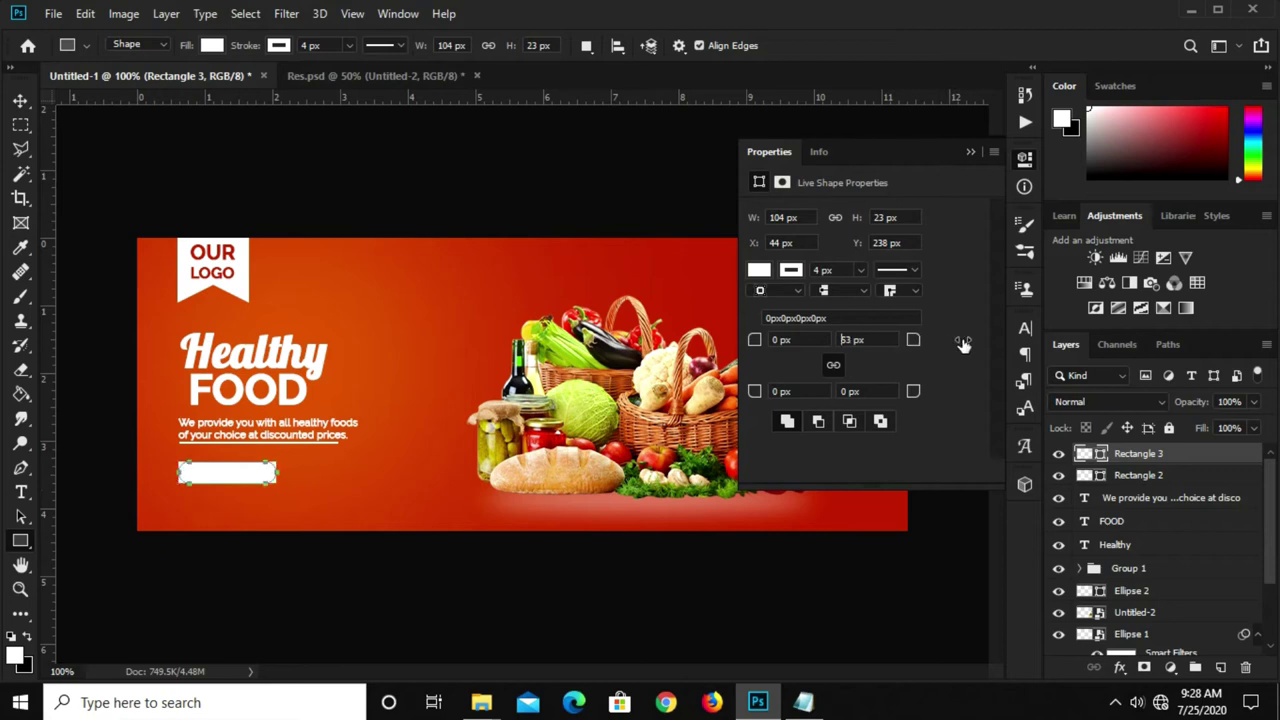
left_click(969, 153)
key("v")
left_click(425, 203)
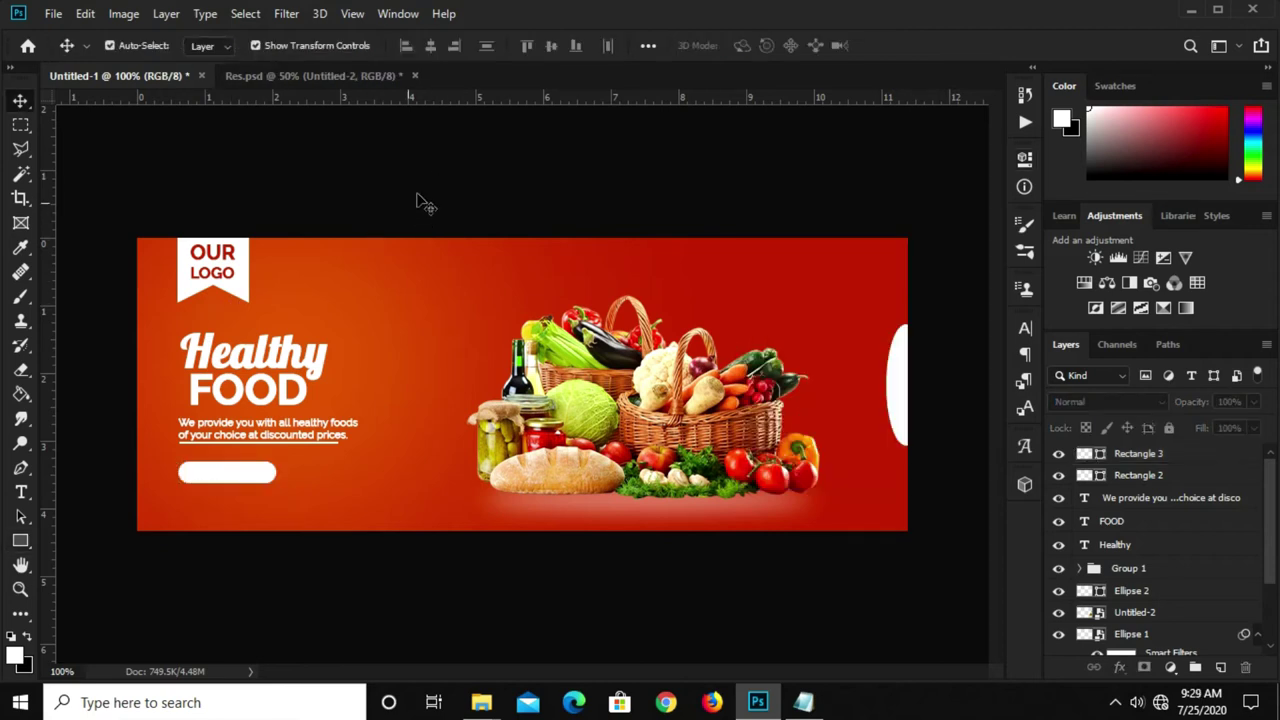
left_click(28, 491)
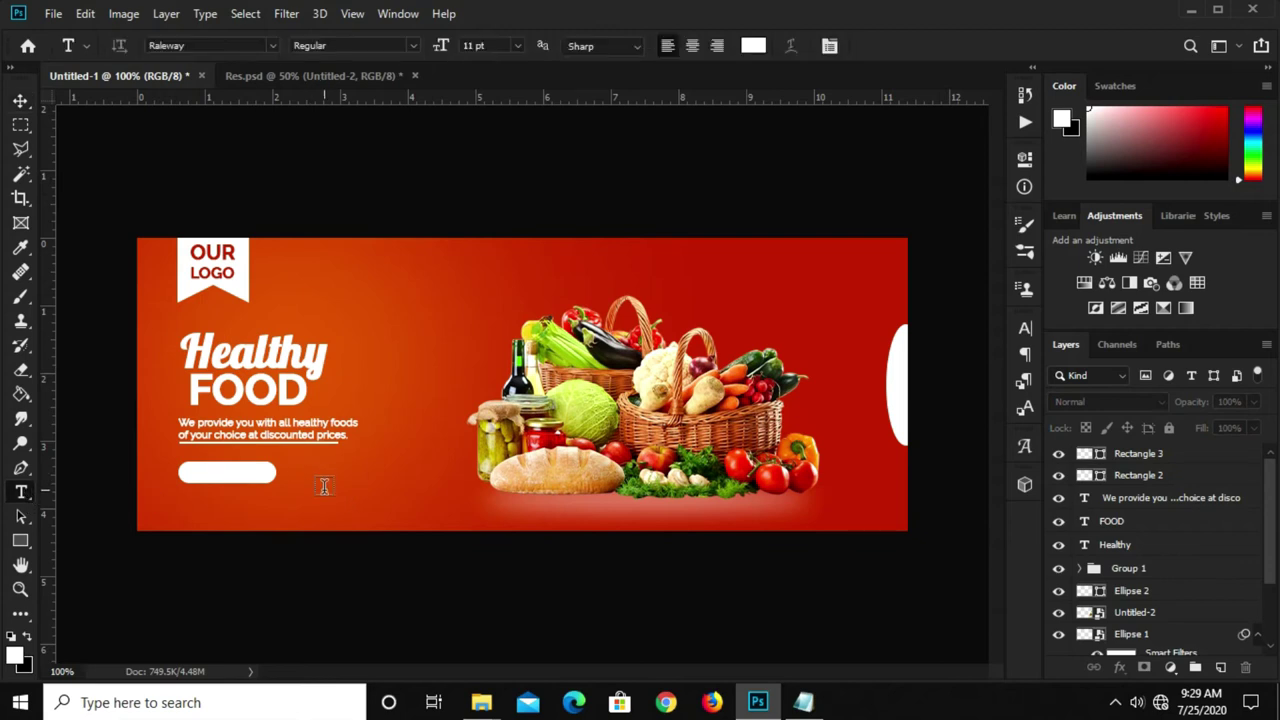
Type SHOP NOW and colour it with the dark red sampled from the banner.
left_click(324, 486)
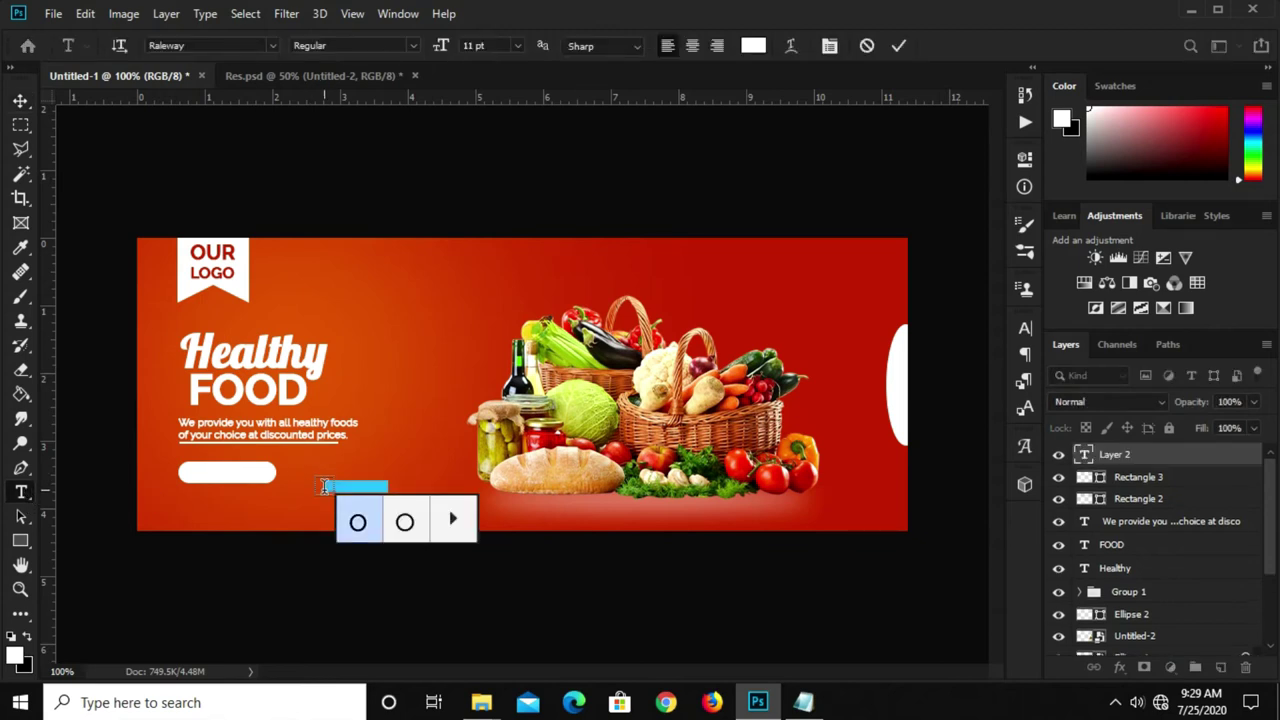
type("SHOP NOW")
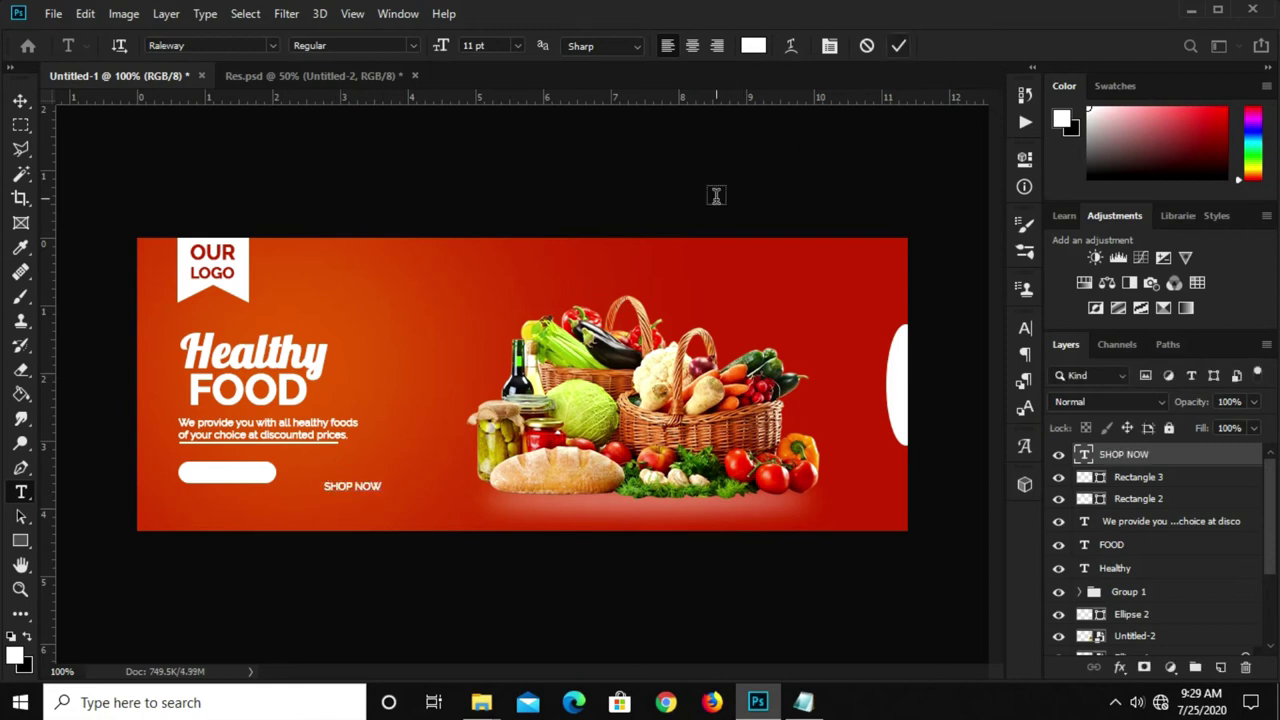
left_click(708, 194)
key("i")
left_click(753, 45)
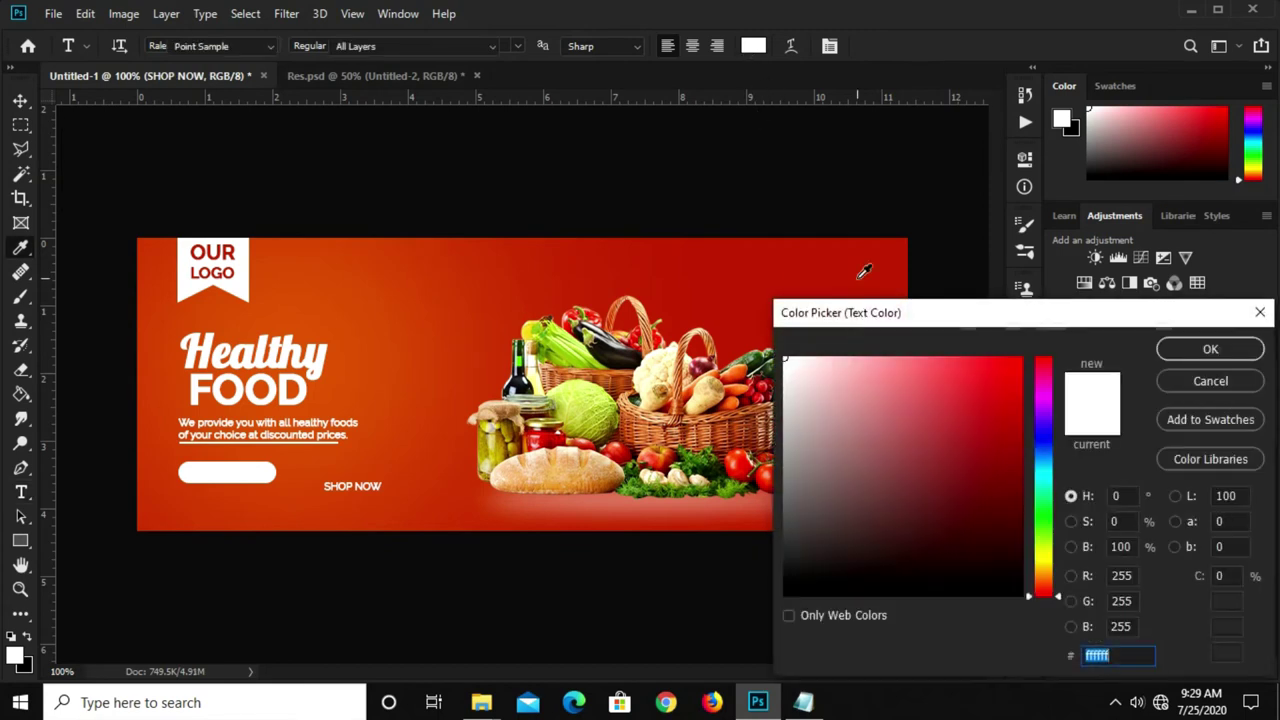
left_click(870, 290)
left_click(1206, 346)
Enlarge SHOP NOW to about 167% and centre it on the white button.
key("v")
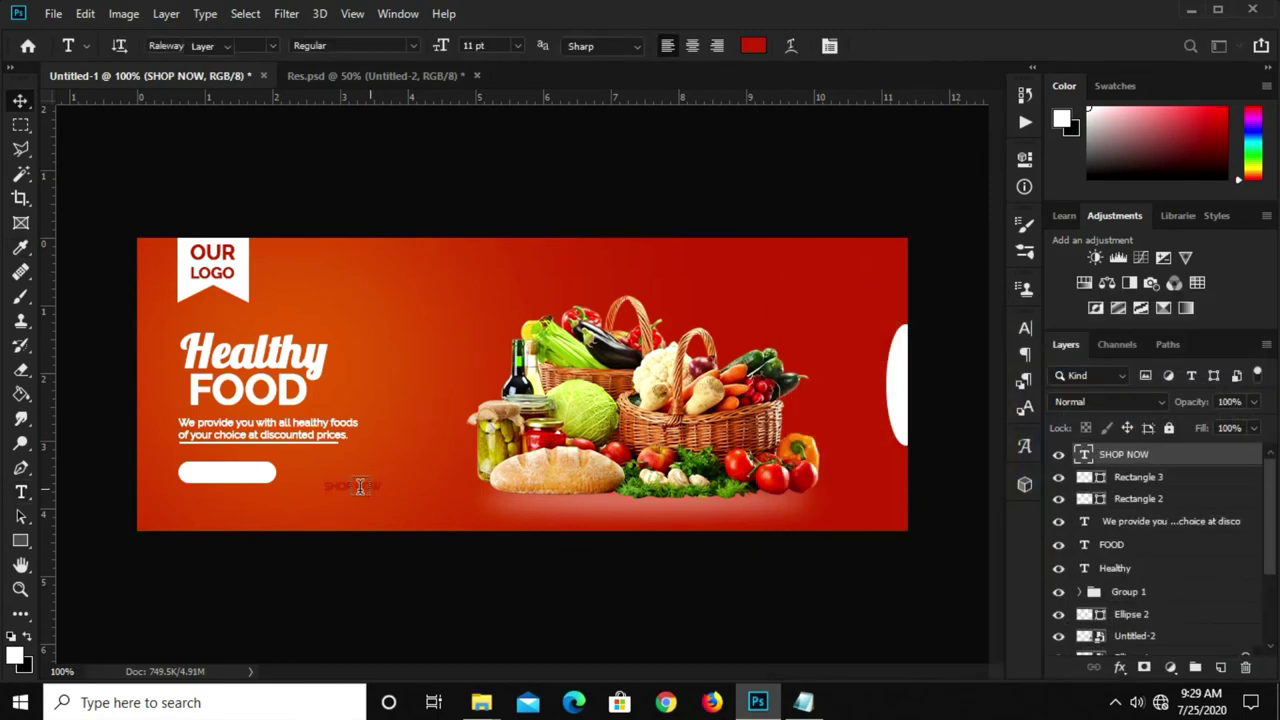
left_click(352, 486)
key("ctrl+t")
left_click_drag(352, 478, 247, 480)
key("Return")
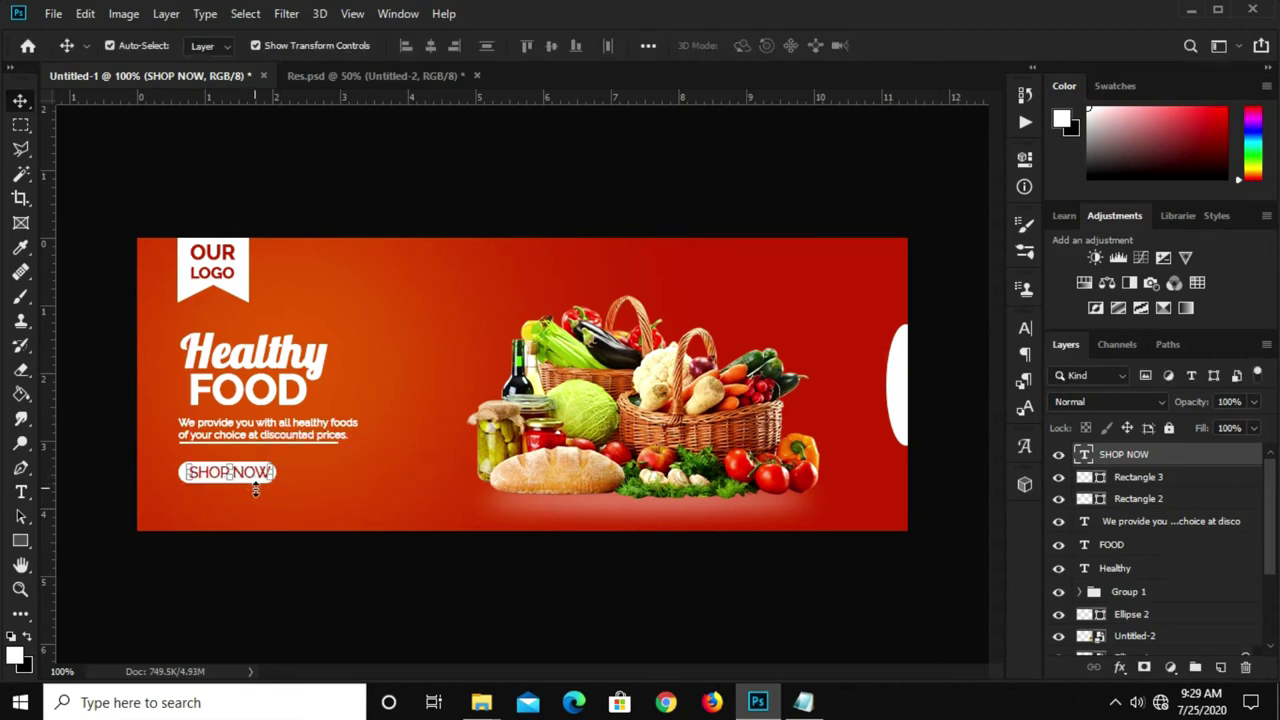
left_click(448, 190)
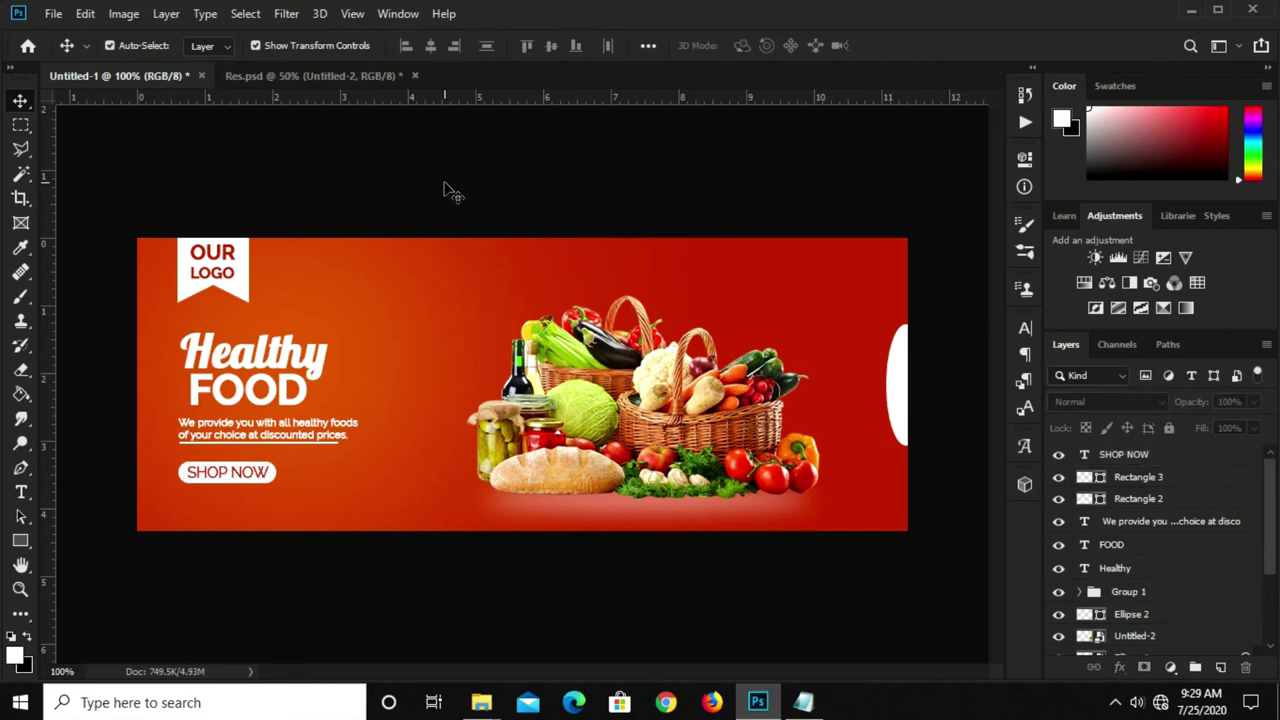
left_click(286, 76)
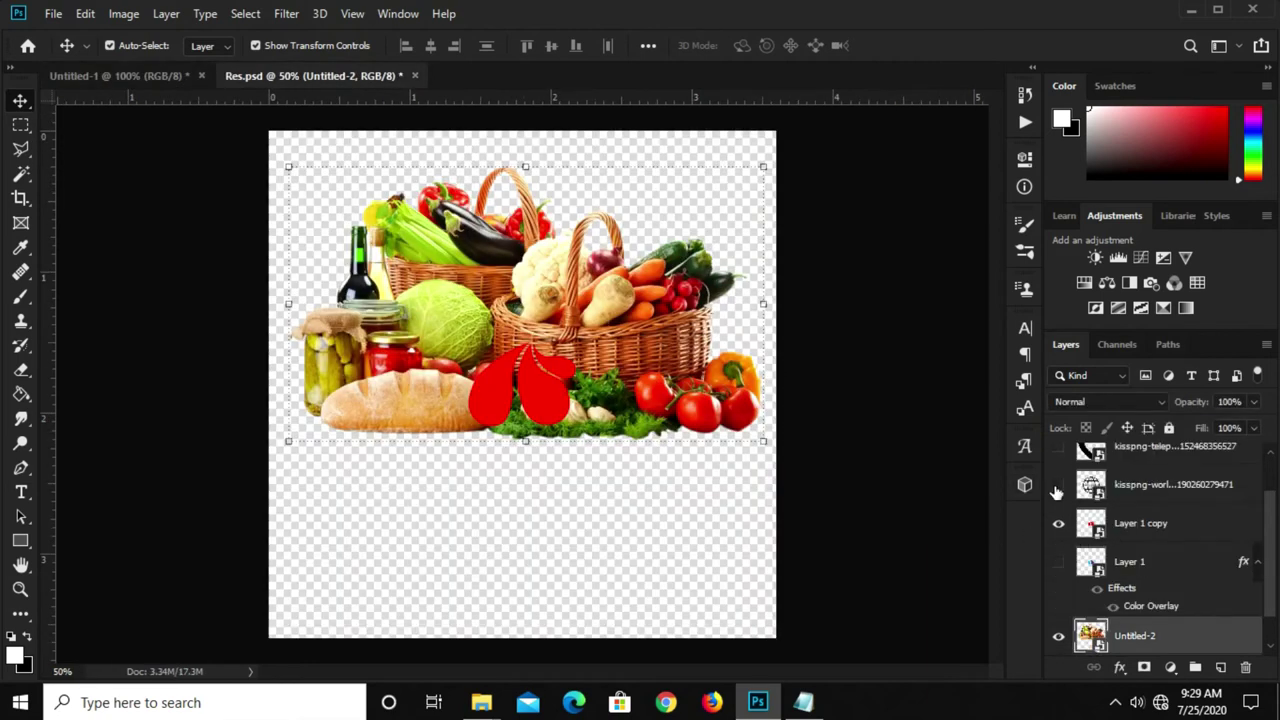
Copy the black globe icon layer from the resources file into the banner.
left_click(1058, 485)
left_click(443, 287)
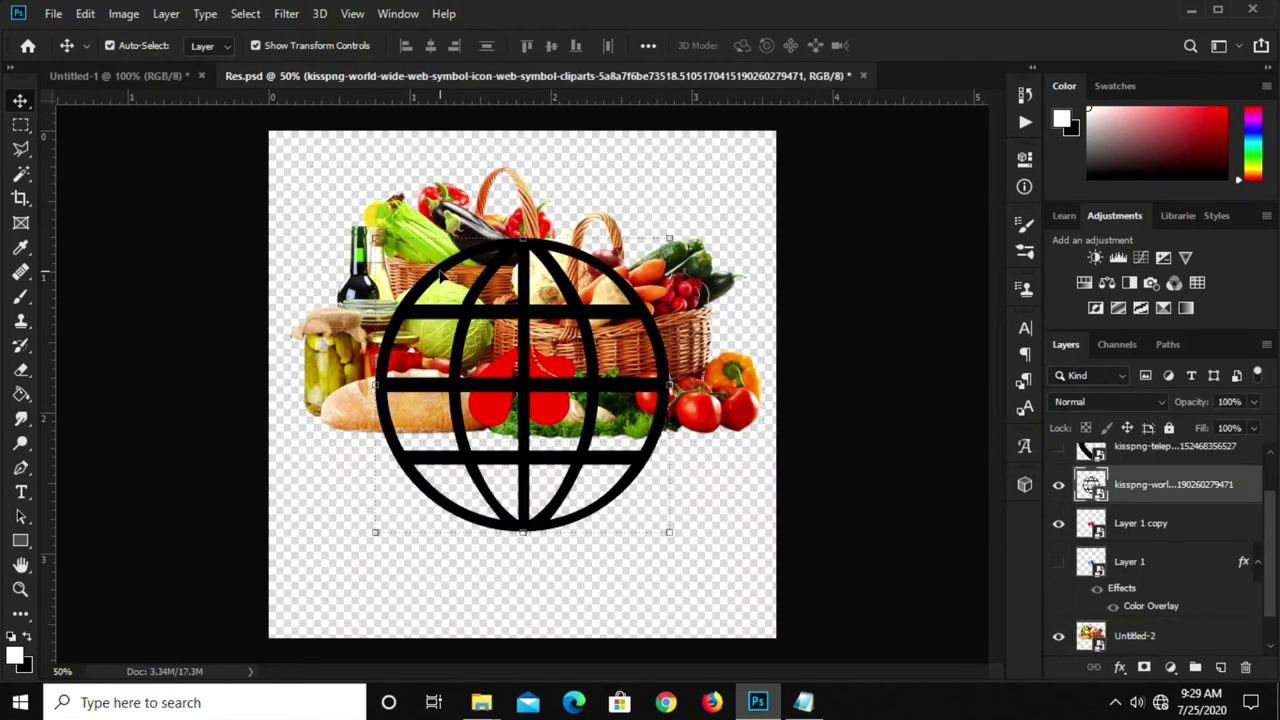
left_click(124, 80)
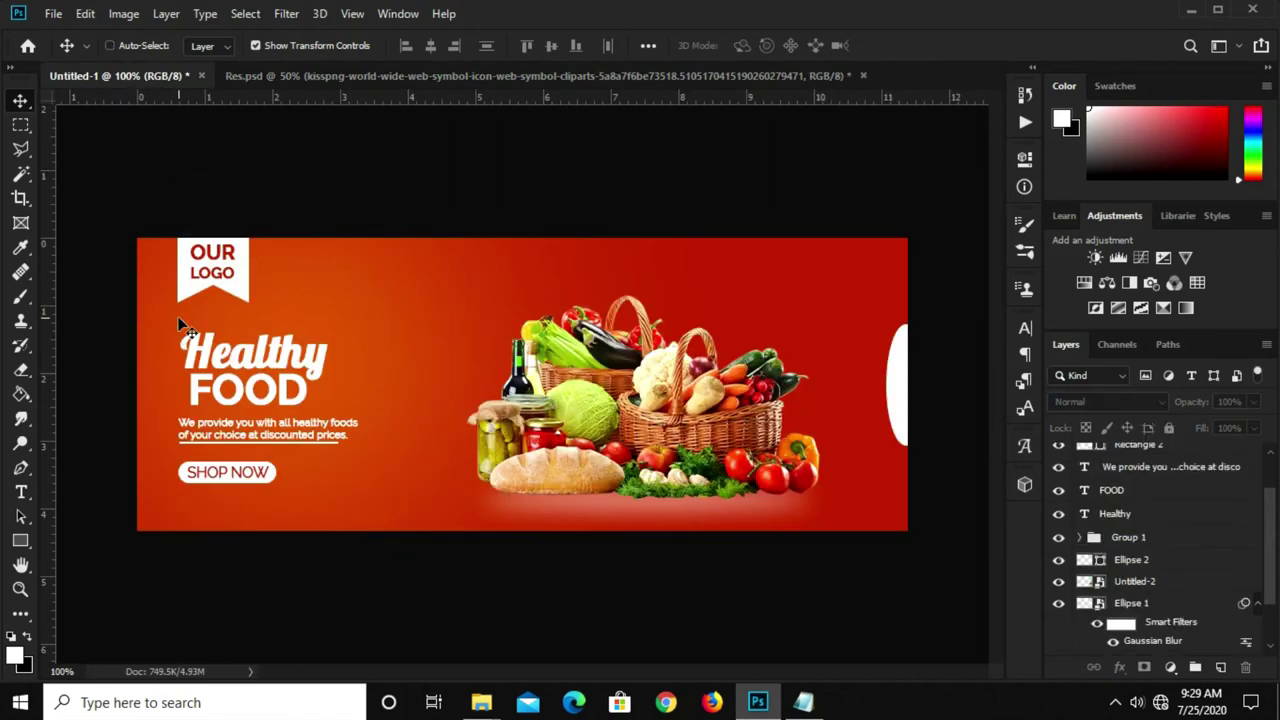
left_click_drag(180, 325, 182, 327)
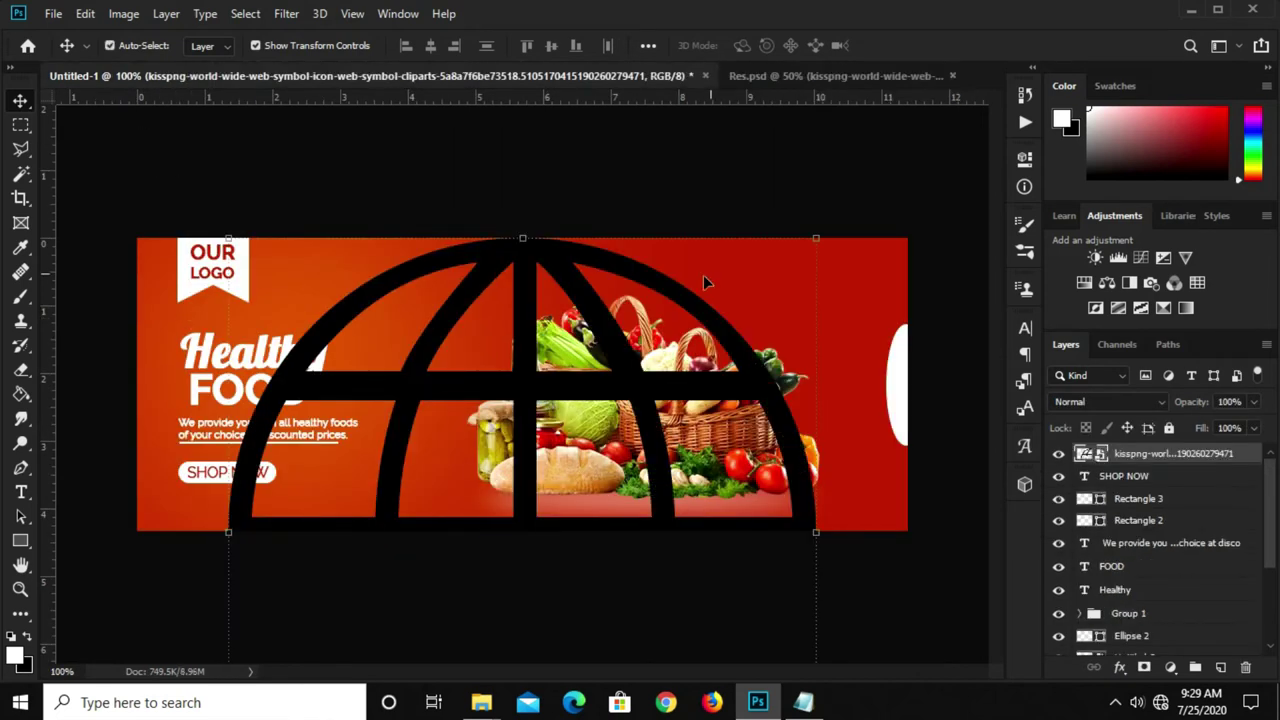
Scale the globe down and move it near the banner's bottom left.
key("ctrl+t")
key("ctrl+0")
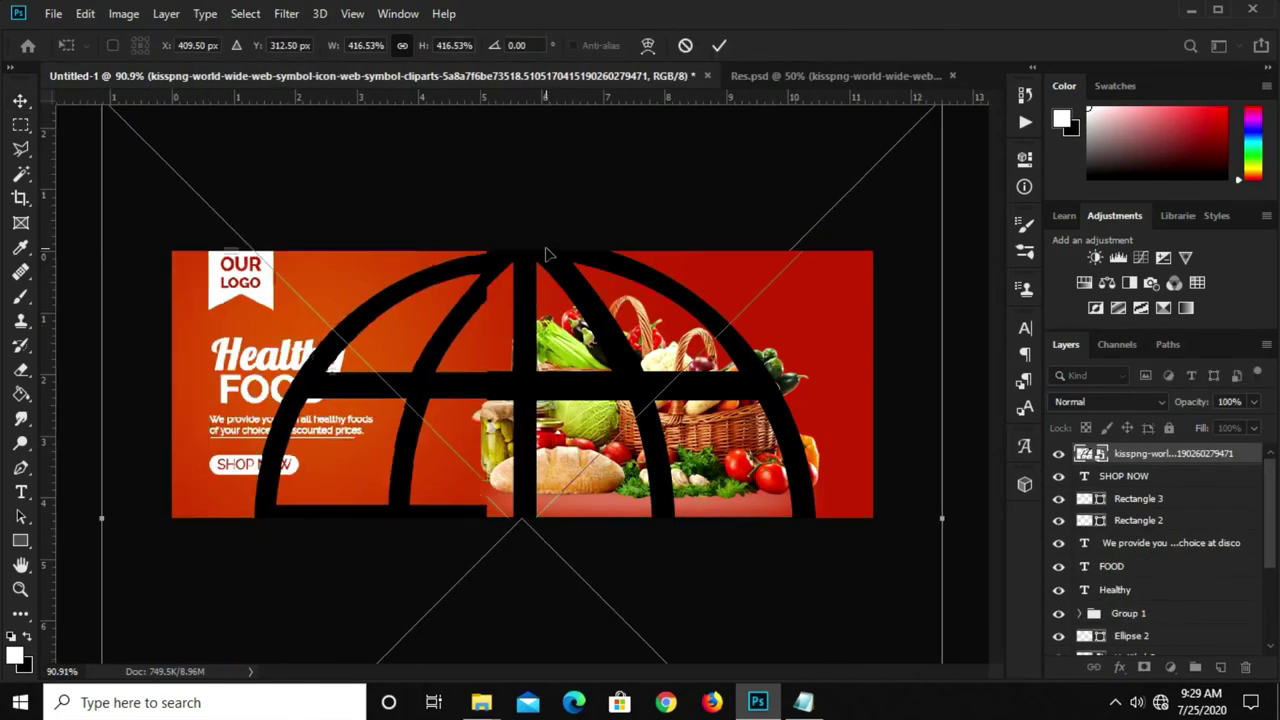
left_click_drag(523, 197, 527, 240)
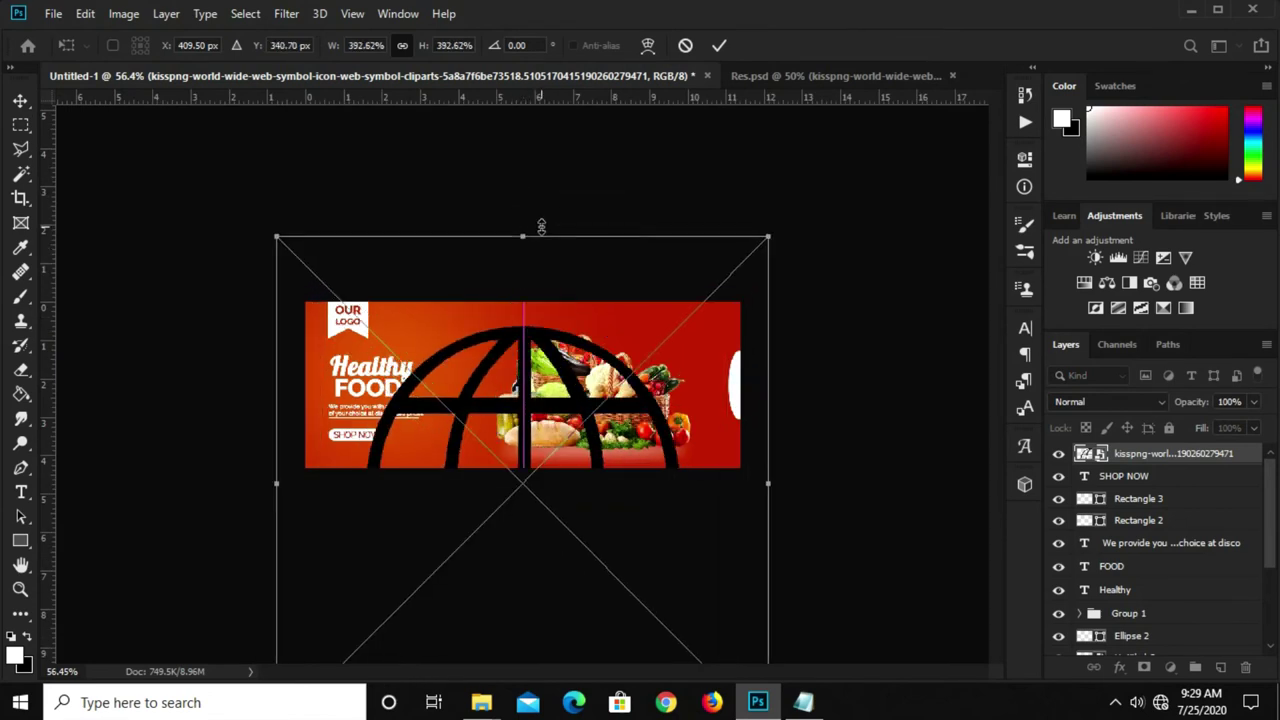
key("Escape")
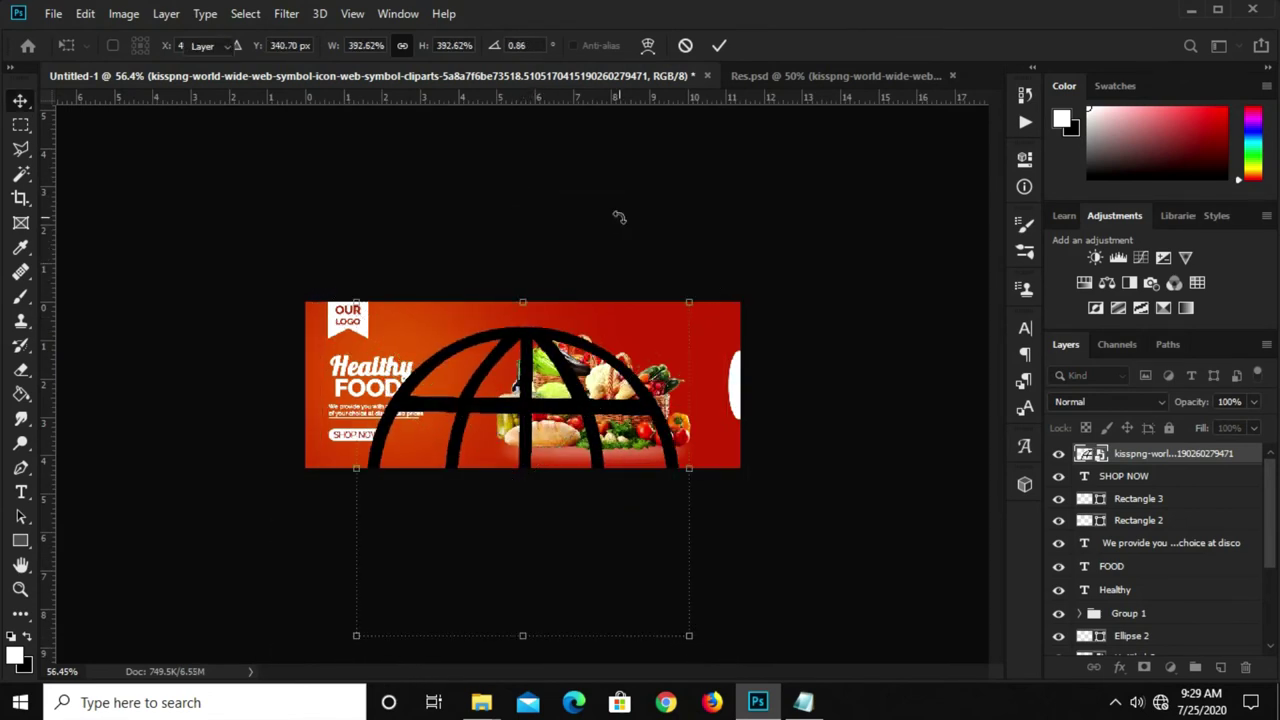
key("ctrl+t")
left_click_drag(523, 207, 523, 326)
mouse_move(478, 382)
left_mouse_down()
mouse_move(500, 257)
mouse_move(525, 261)
mouse_move(520, 414)
left_mouse_up()
left_click_drag(522, 480, 506, 356)
mouse_move(506, 268)
left_mouse_down()
mouse_move(507, 472)
mouse_move(430, 462)
mouse_move(440, 440)
mouse_move(357, 462)
left_mouse_up()
key("Return")
key("ctrl+1")
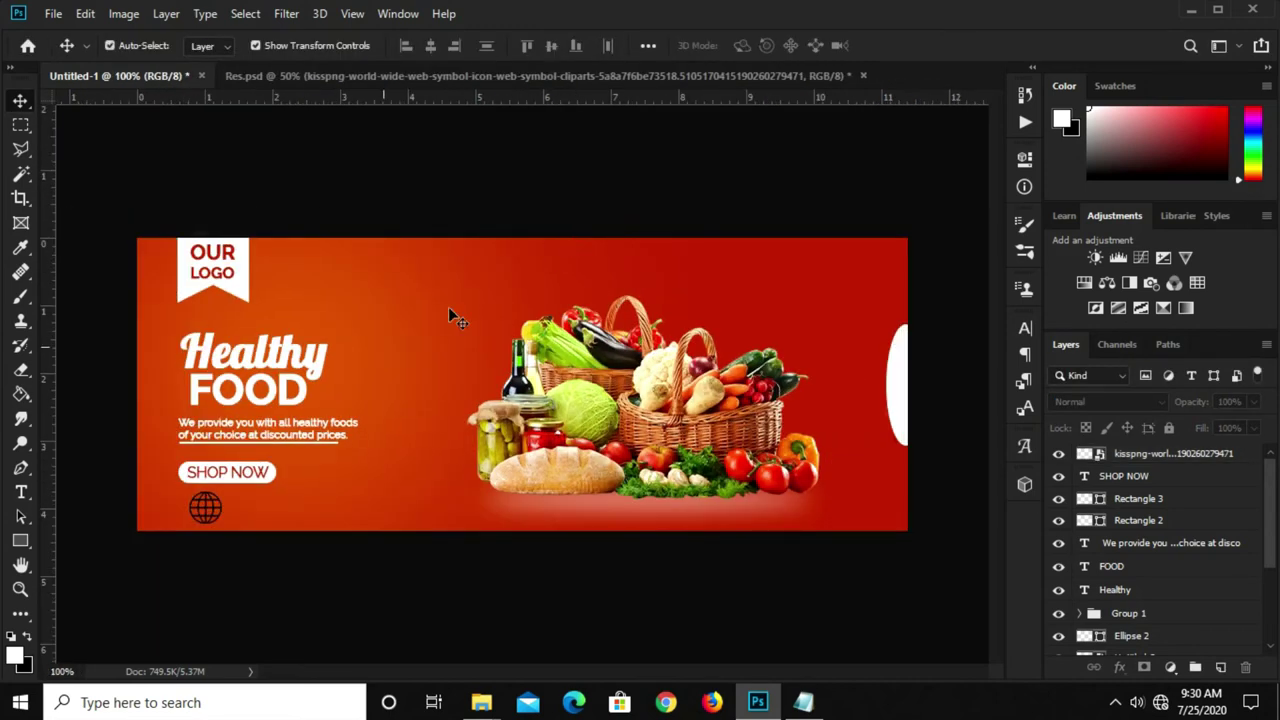
Shrink the globe icon further to about 13.56%.
left_click(206, 514)
key("ctrl+t")
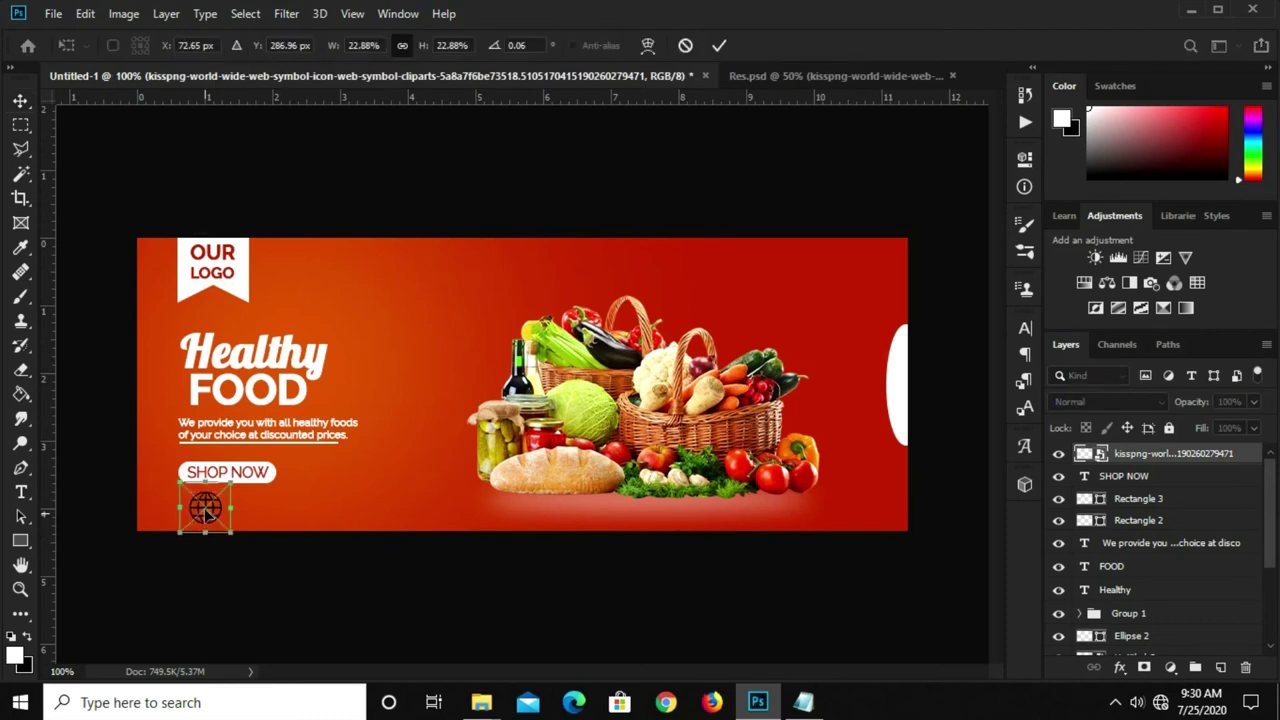
left_click_drag(206, 484, 194, 511)
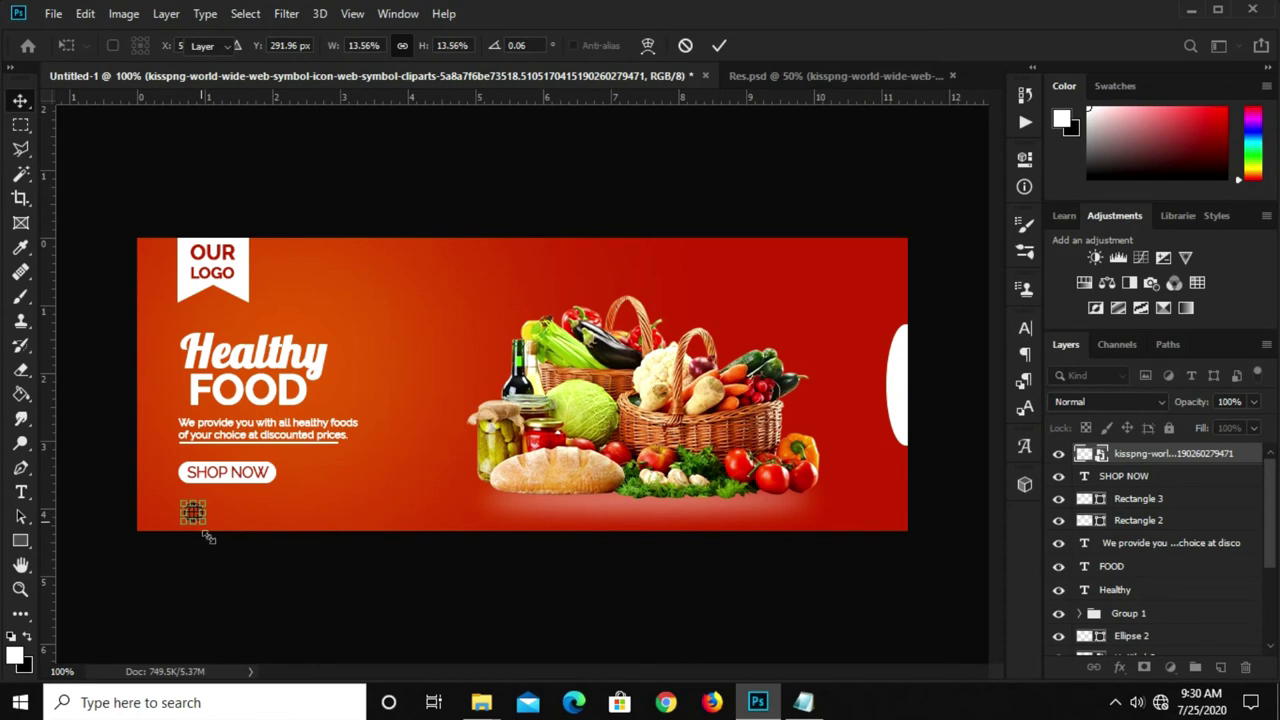
key("Return")
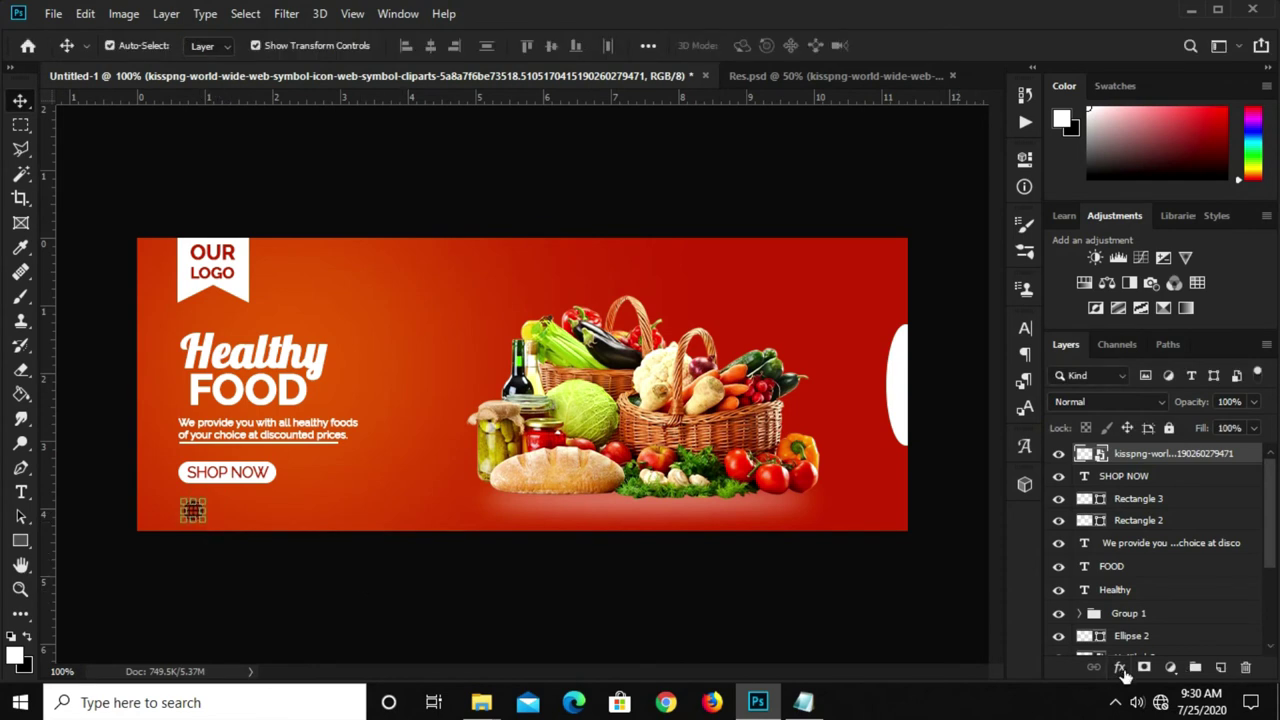
Add a white Color Overlay effect to the globe icon.
left_click(1120, 668)
left_click(1146, 591)
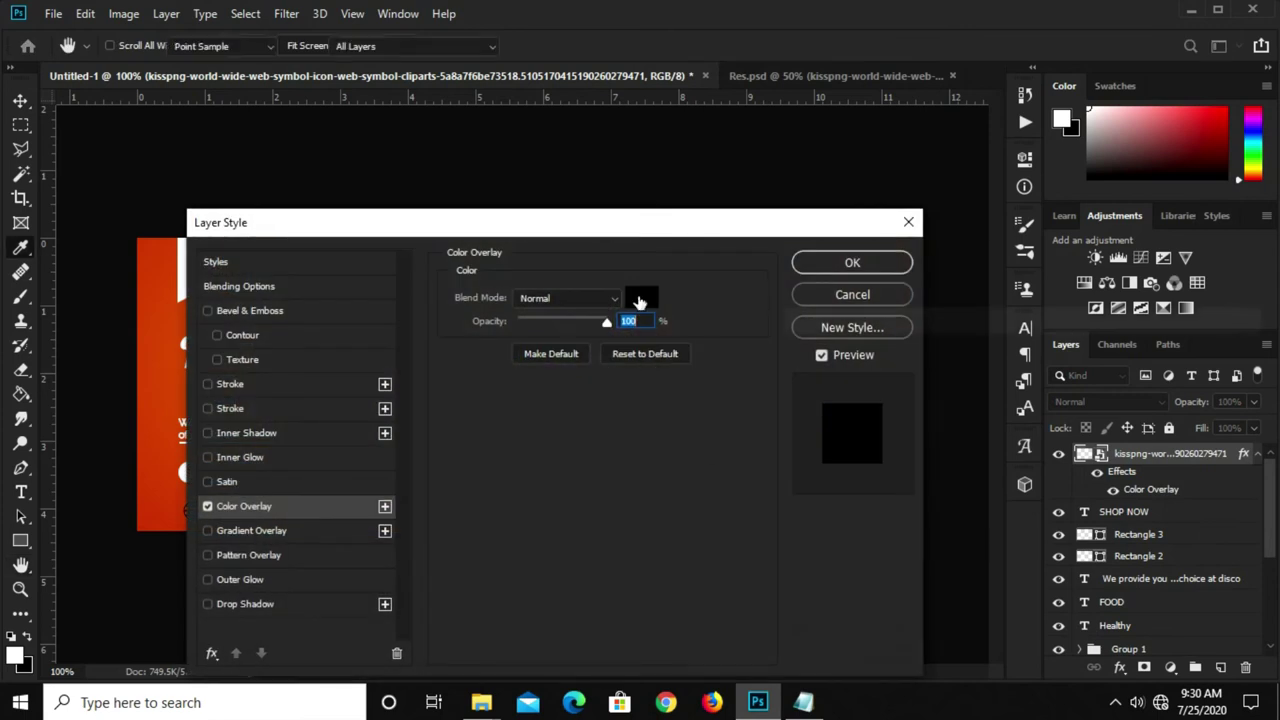
left_click(640, 302)
left_click_drag(795, 390, 843, 351)
left_click(1165, 346)
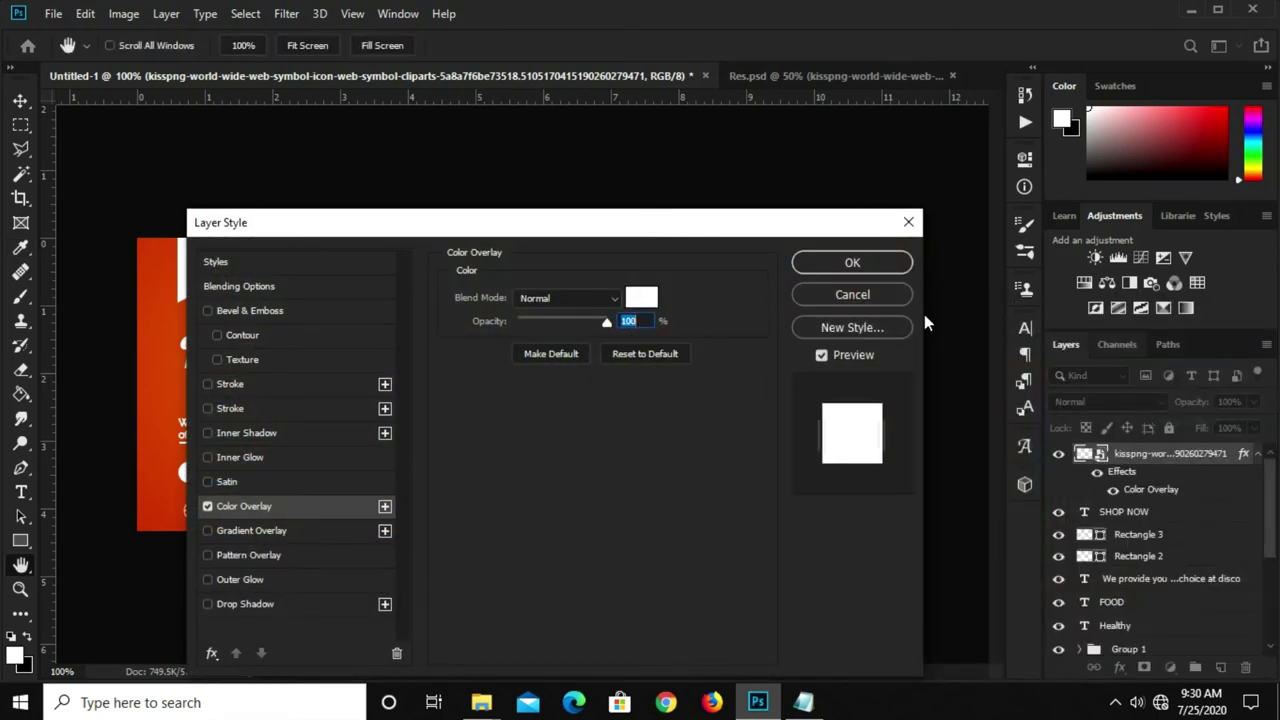
left_click(832, 266)
Nudge the globe slightly left and scale it down to about 11.66%.
key("Left")
key("Left")
key("ctrl+t")
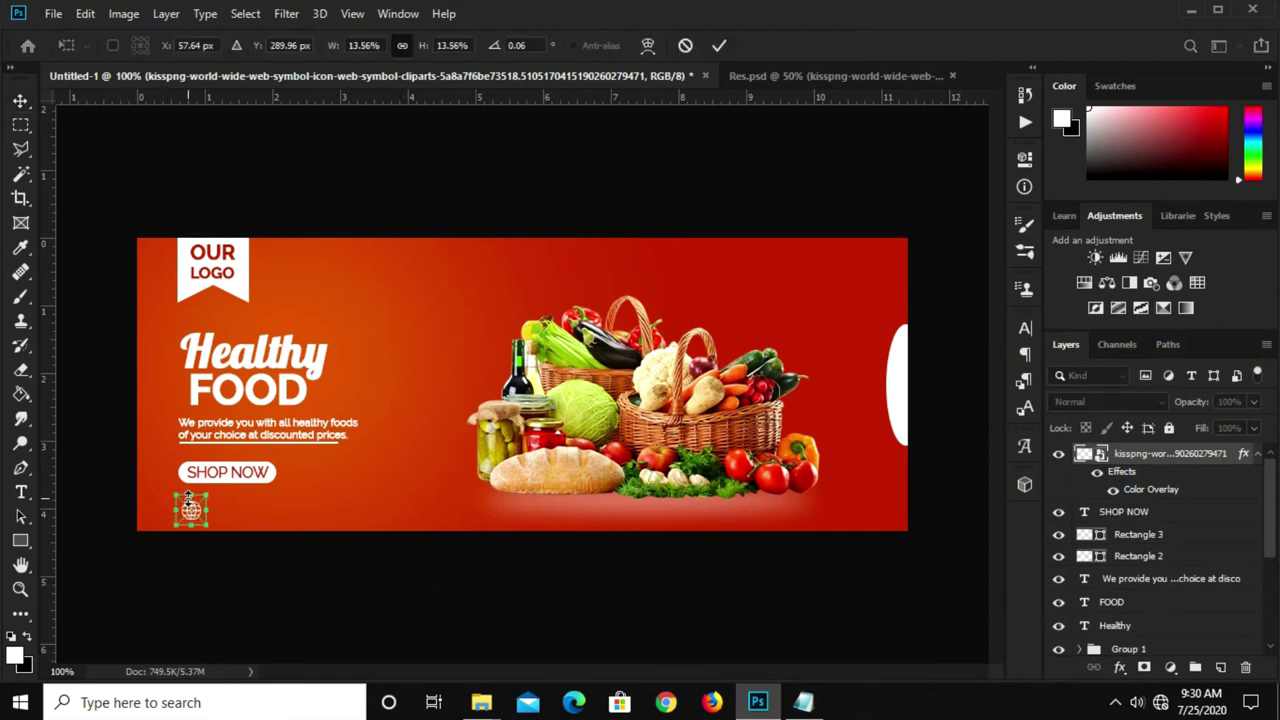
left_click_drag(175, 493, 181, 500)
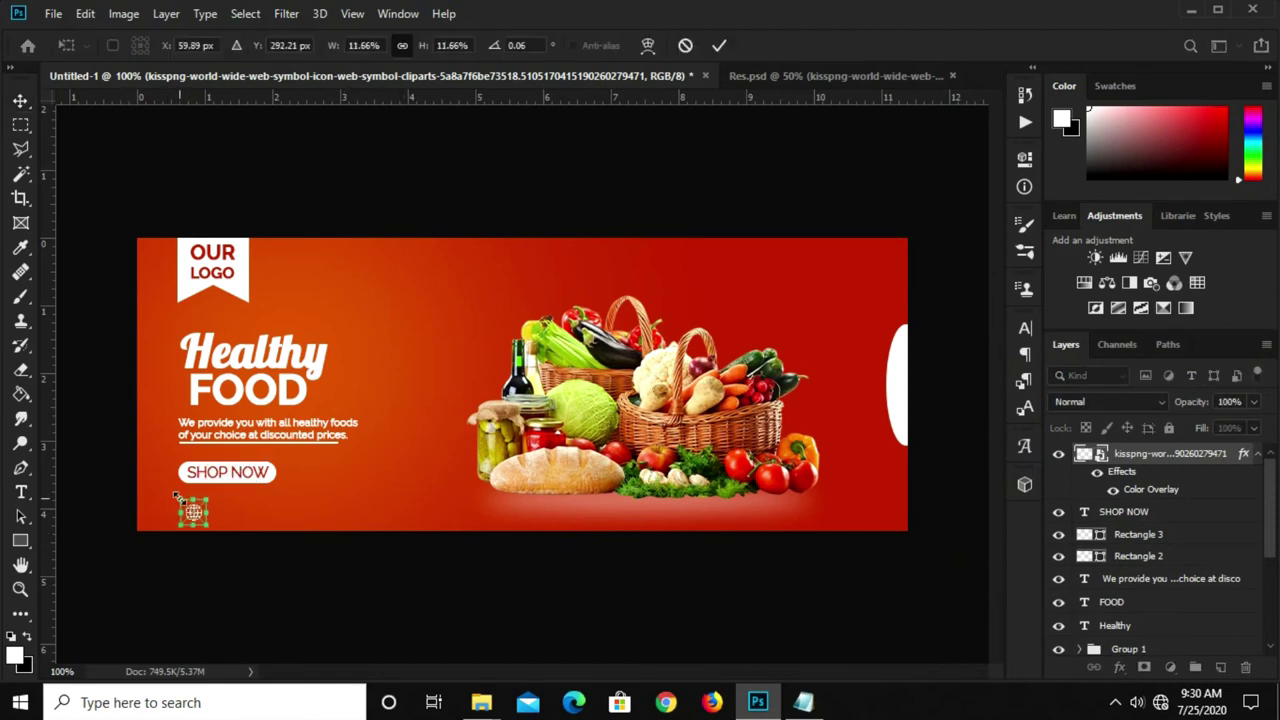
key("Return")
left_click(257, 584)
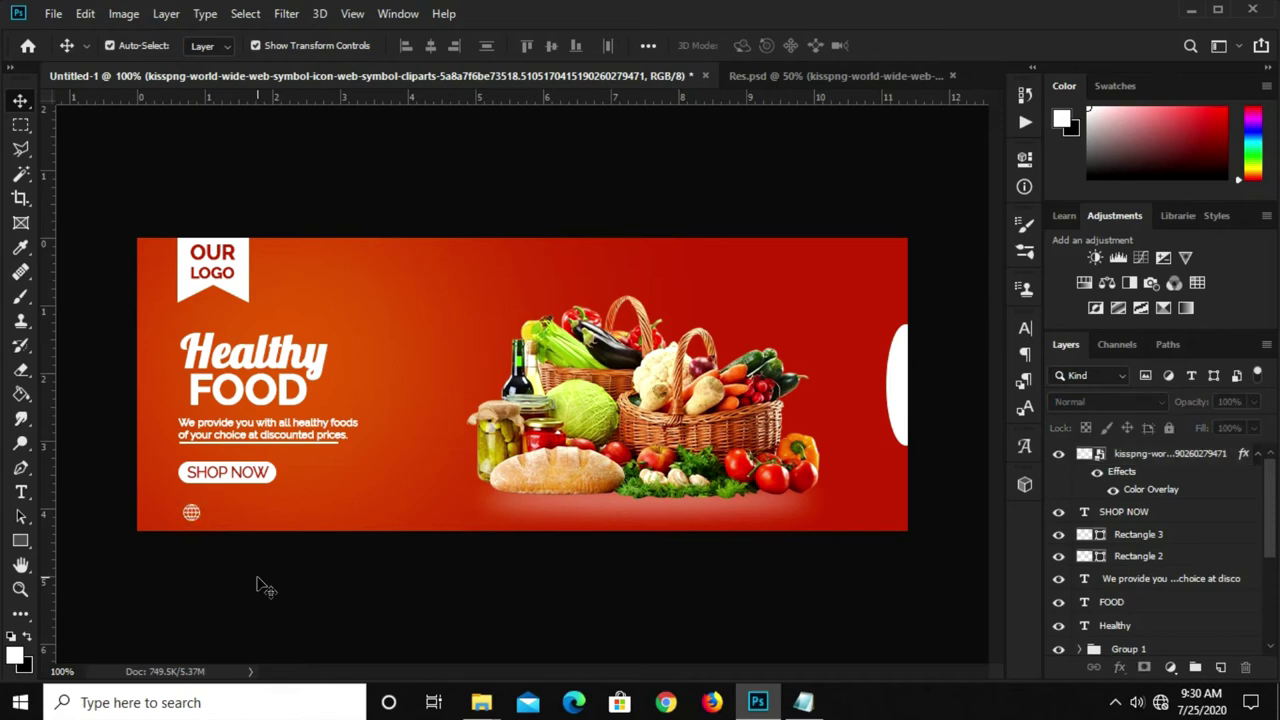
left_click(318, 430)
left_click_drag(326, 425, 381, 508)
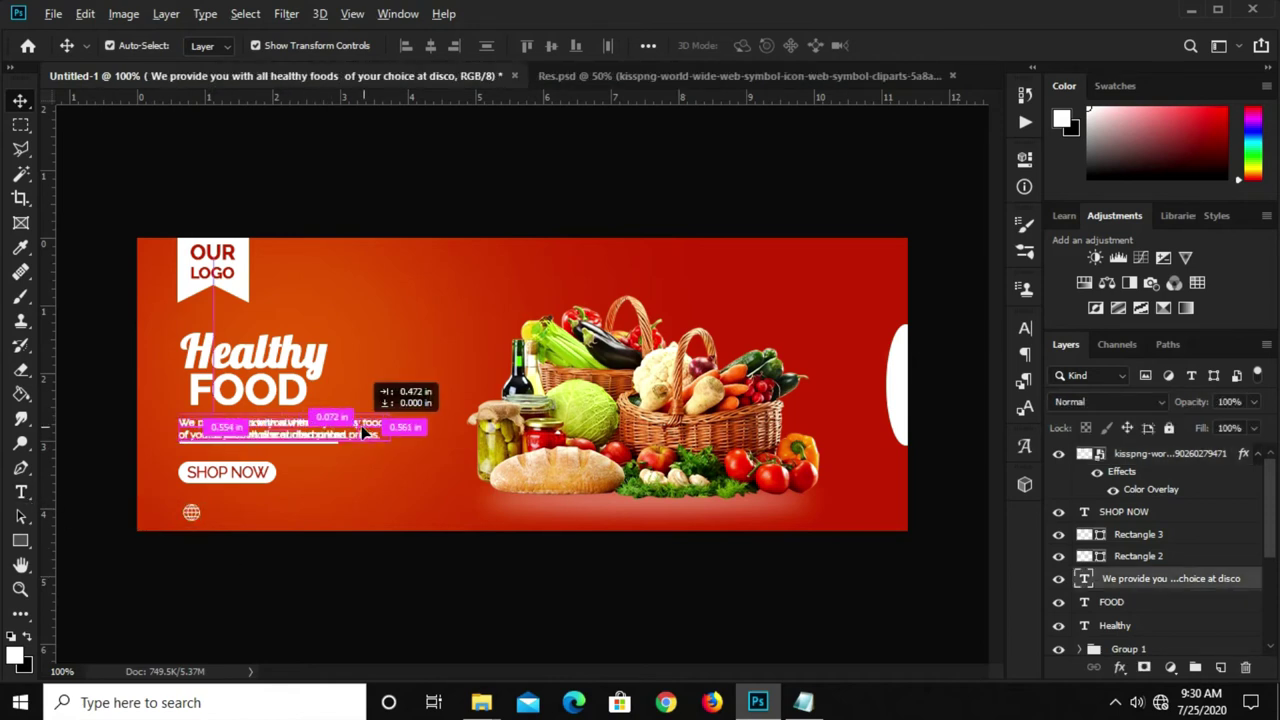
key("t")
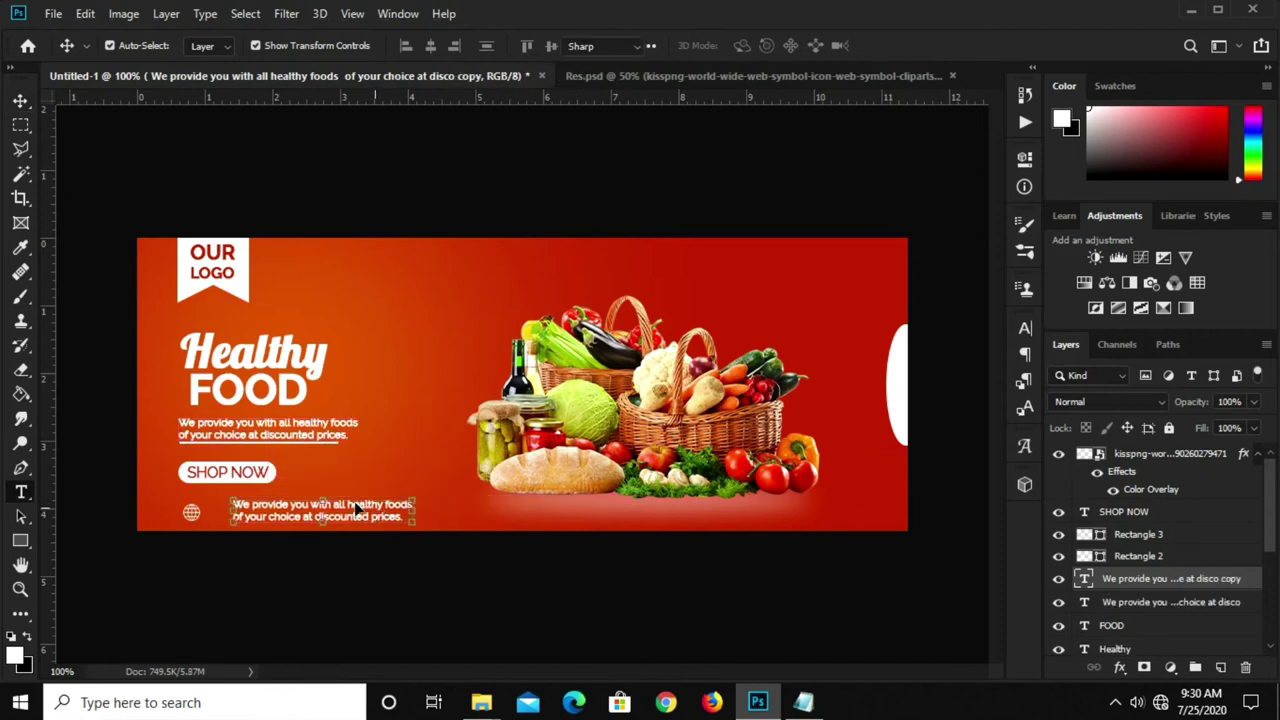
double_click(350, 506)
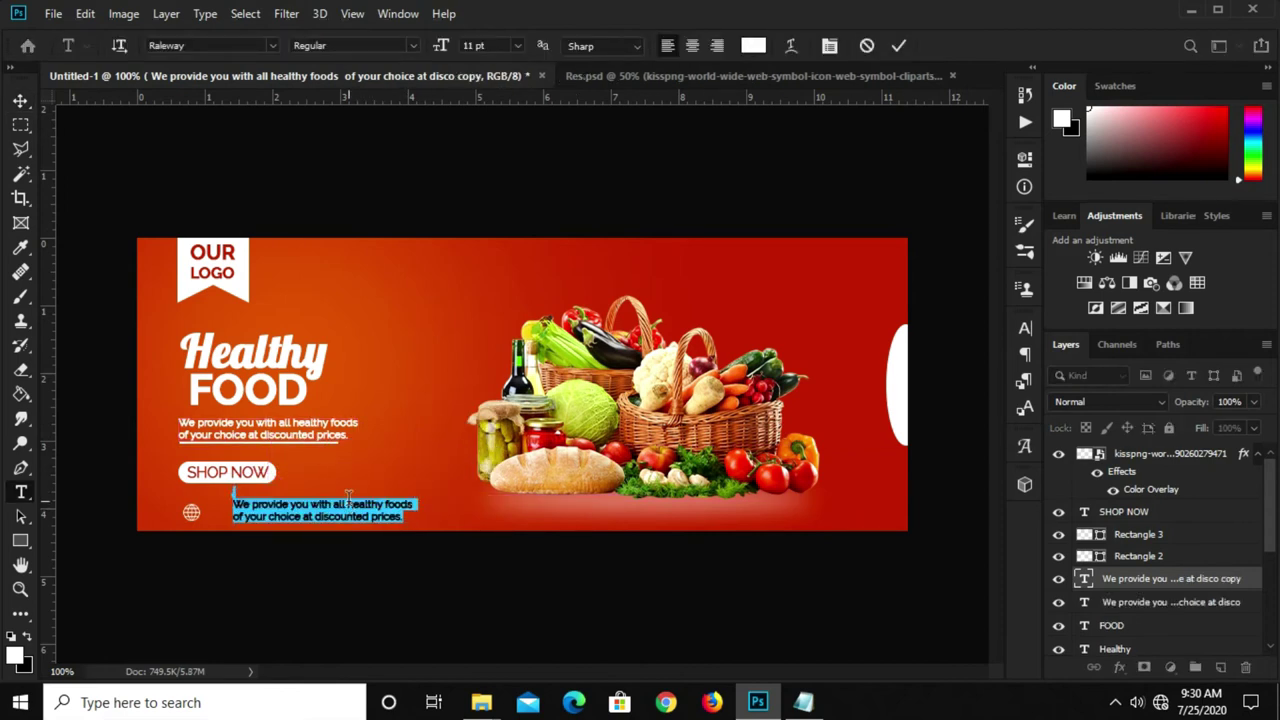
type("www.website.com")
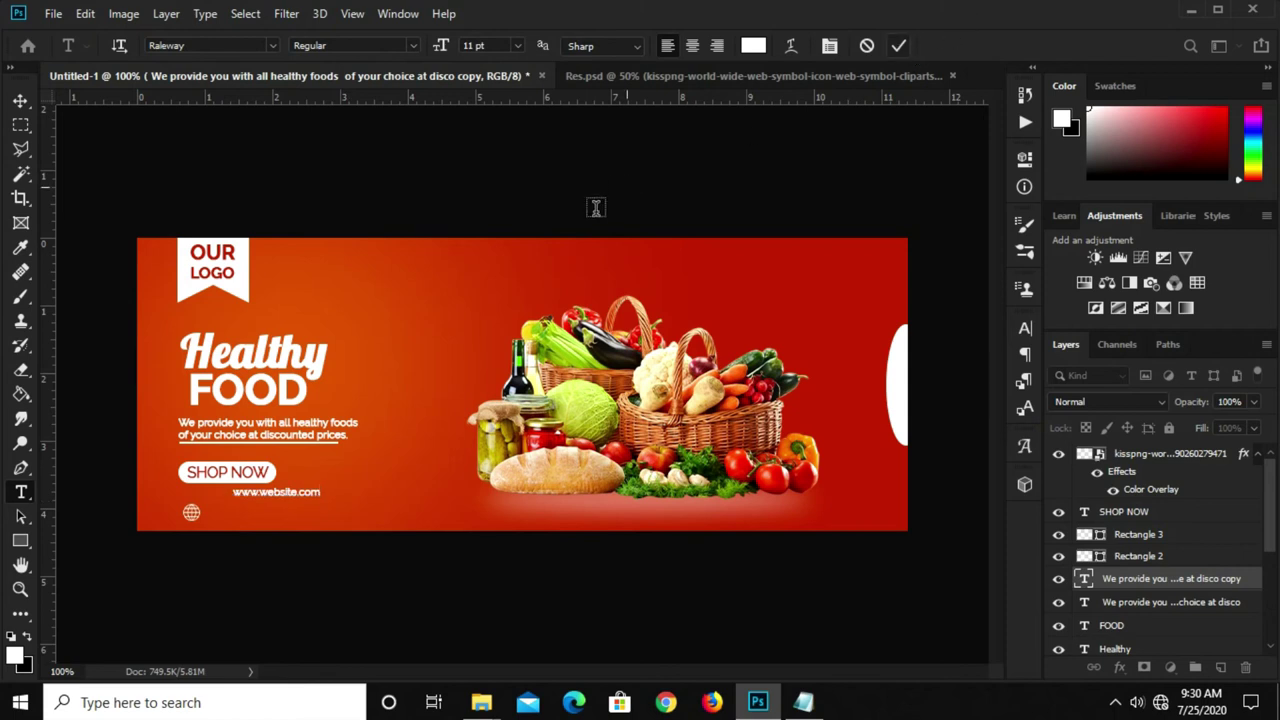
key("ctrl+Return")
key("v")
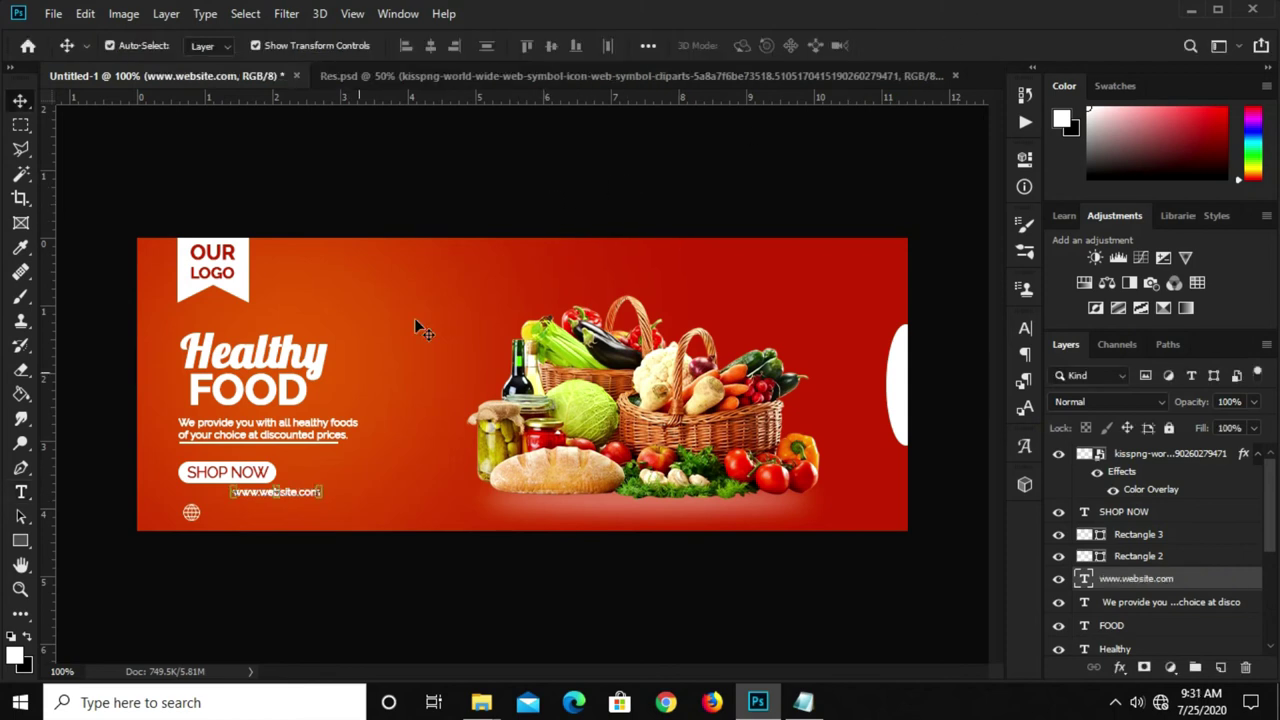
left_click_drag(297, 493, 272, 516)
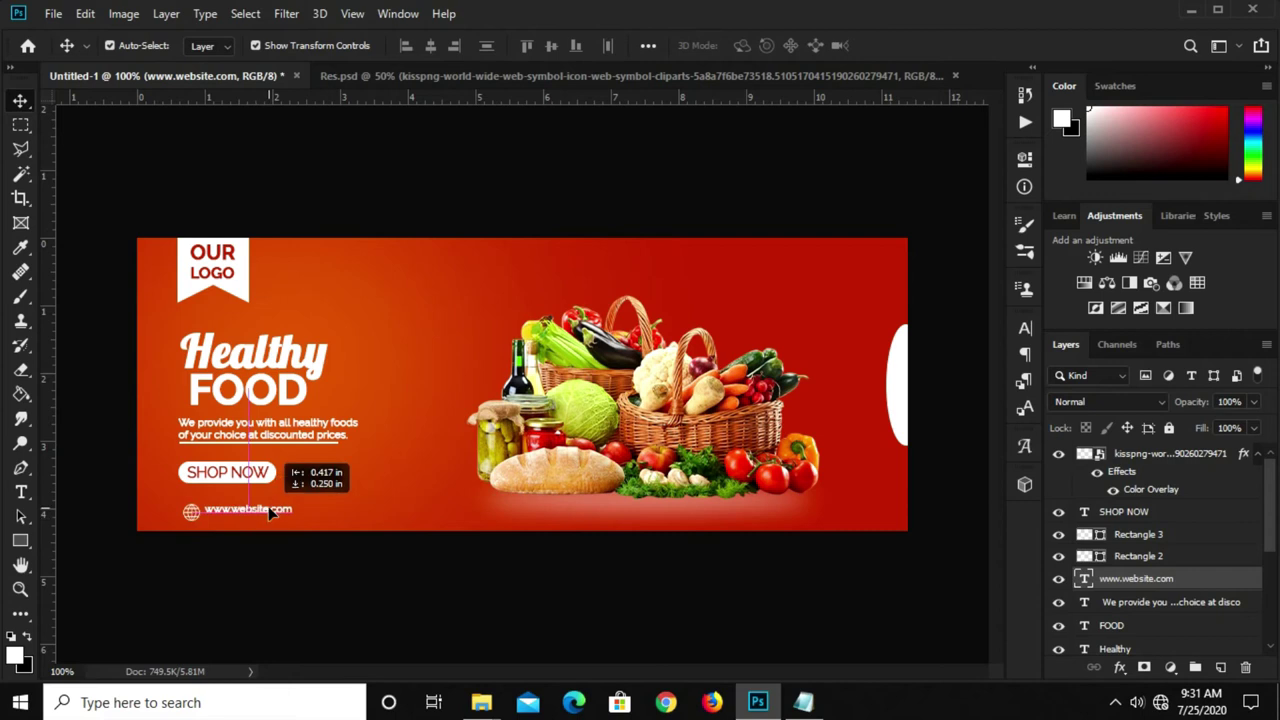
Adjust the website text's font size and nudge it next to the globe.
left_click(1023, 336)
left_click(857, 377)
type("13")
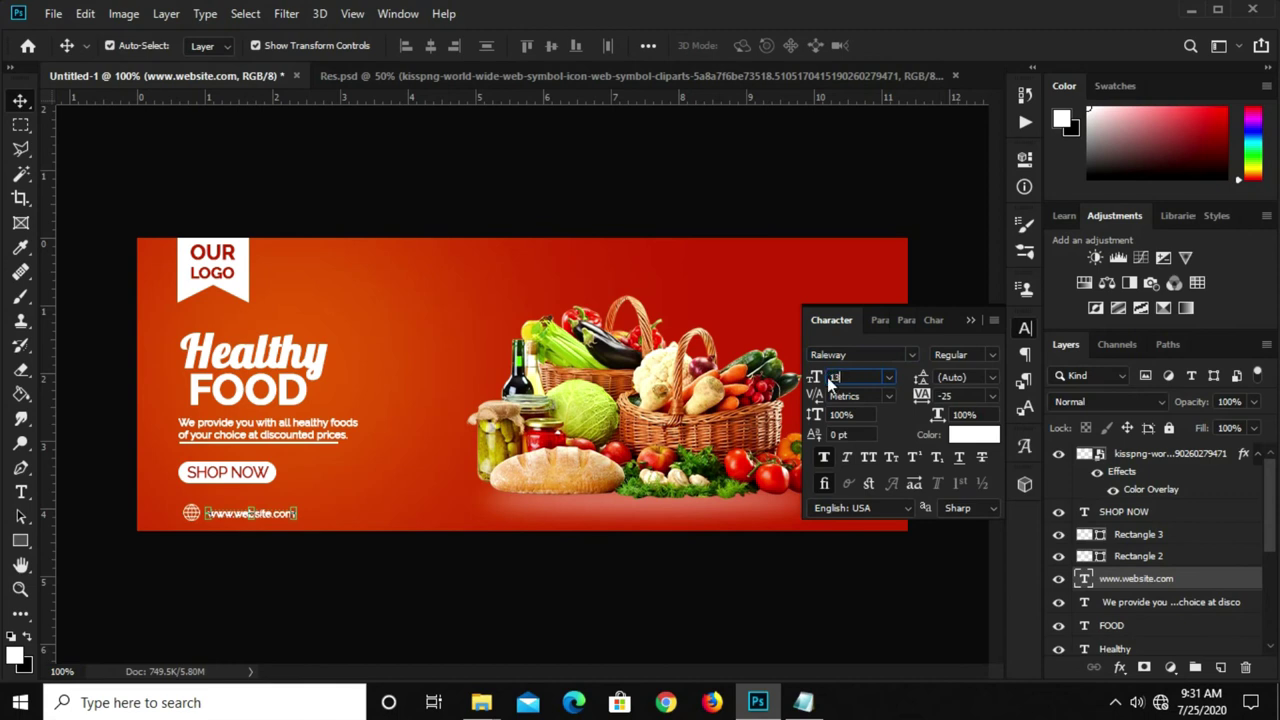
left_click(992, 309)
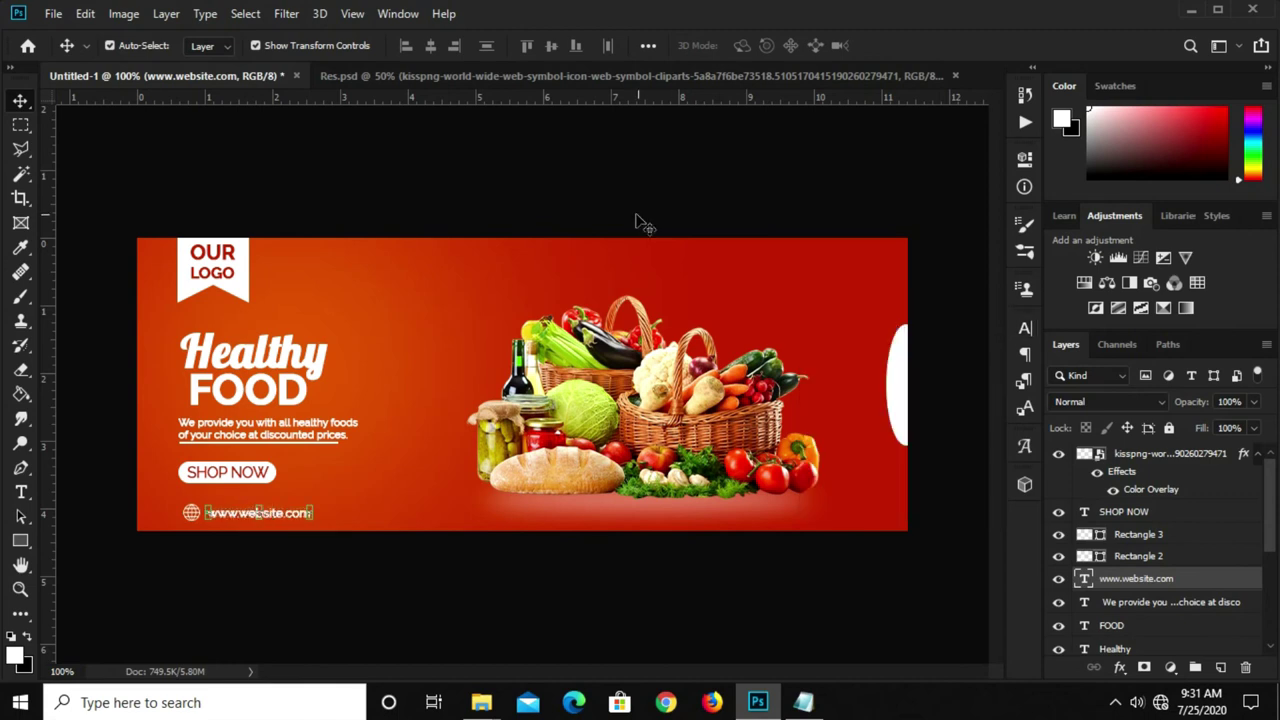
left_click(365, 335)
left_click(265, 525)
key("Left")
key("Left")
left_click(432, 170)
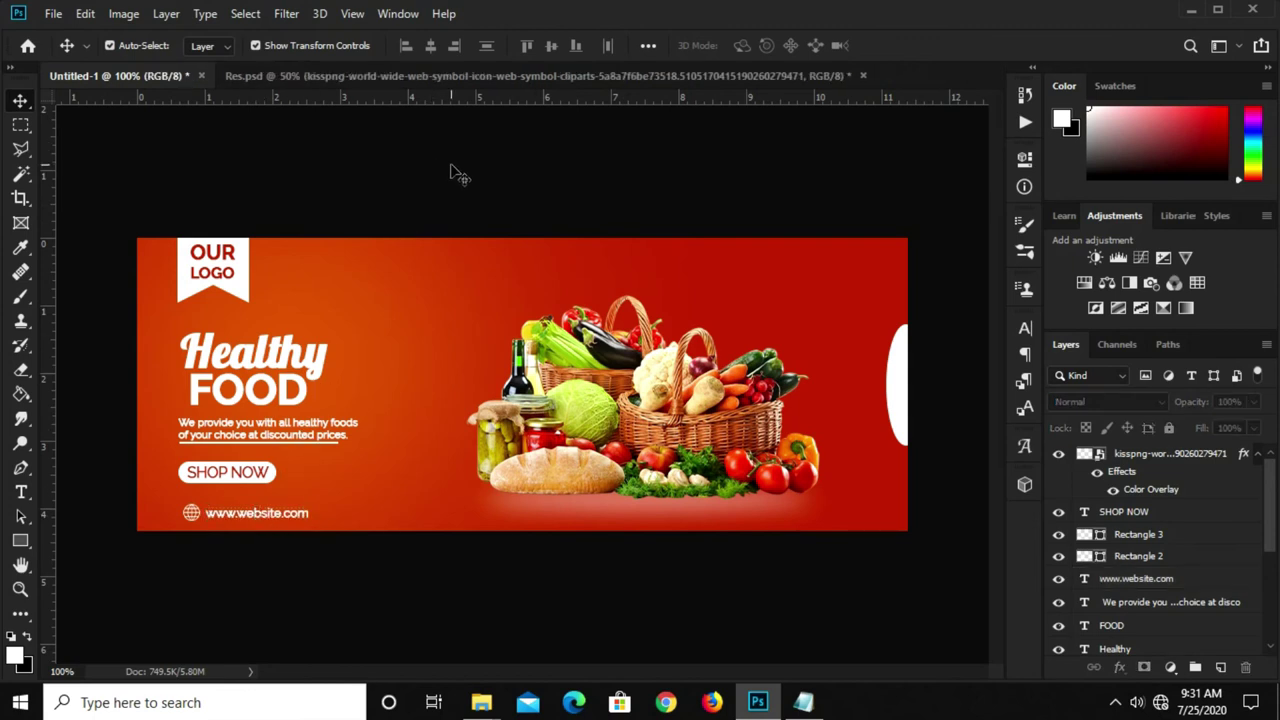
Copy the red price-tag layer from Res.psd into the banner document.
left_click(340, 78)
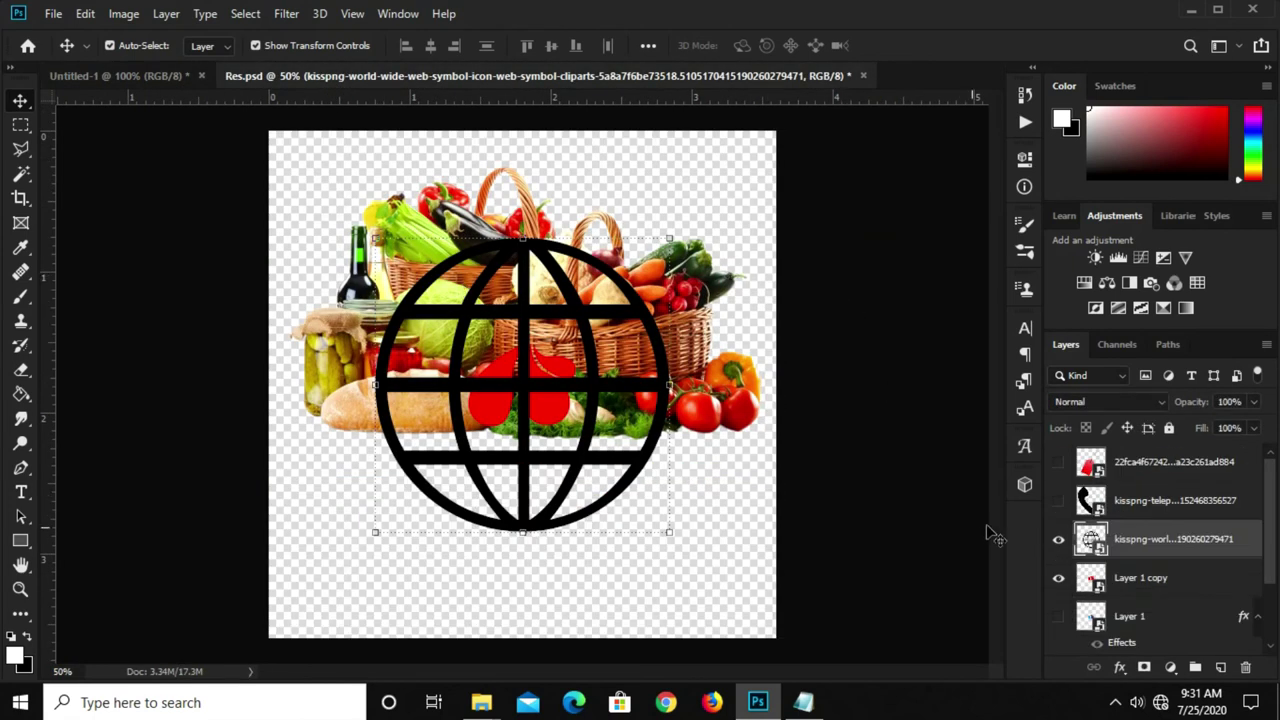
scroll(1188, 592, "down", 2)
scroll(1170, 575, "up", 1)
scroll(1166, 561, "up", 1)
left_click(1058, 464)
left_click(408, 461)
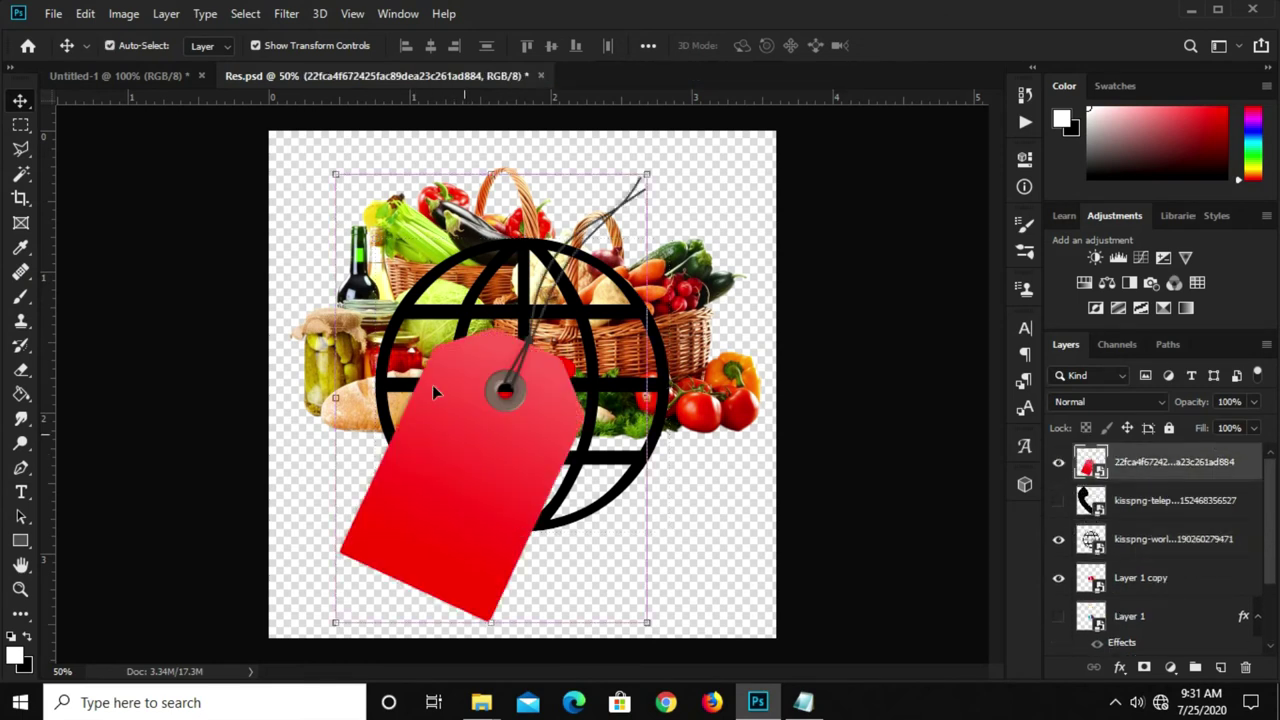
left_click_drag(157, 92, 337, 326)
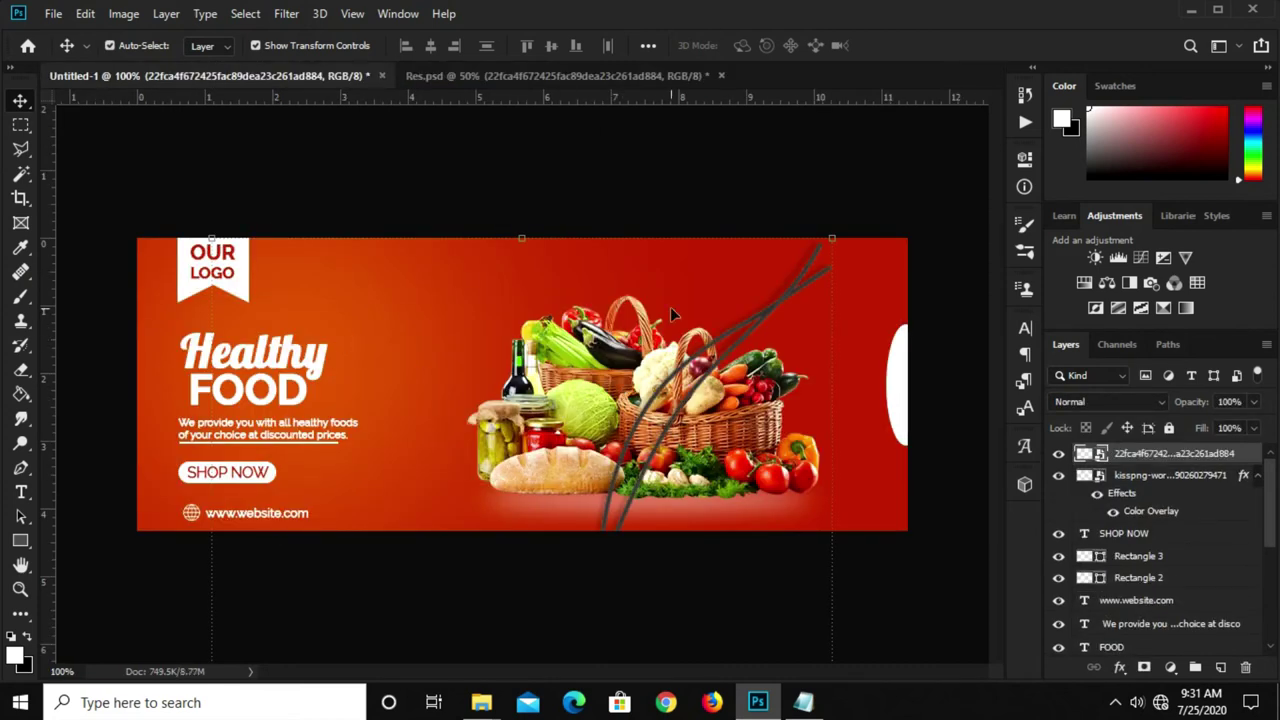
Scale the price tag down to about 28% on the banner.
key("ctrl+minus")
key("ctrl+t")
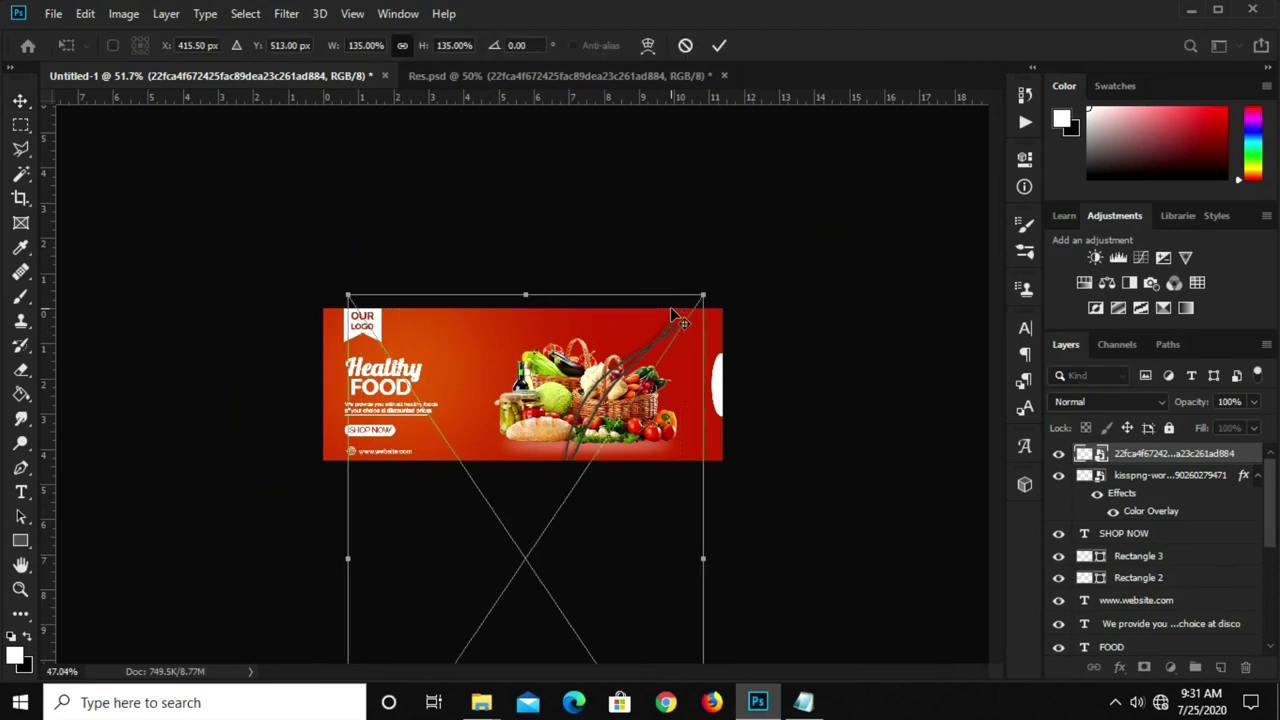
scroll(670, 307, "down", 2)
mouse_move(522, 322)
left_mouse_down()
mouse_move(517, 527)
mouse_move(517, 342)
left_mouse_up()
left_click_drag(525, 503, 535, 344)
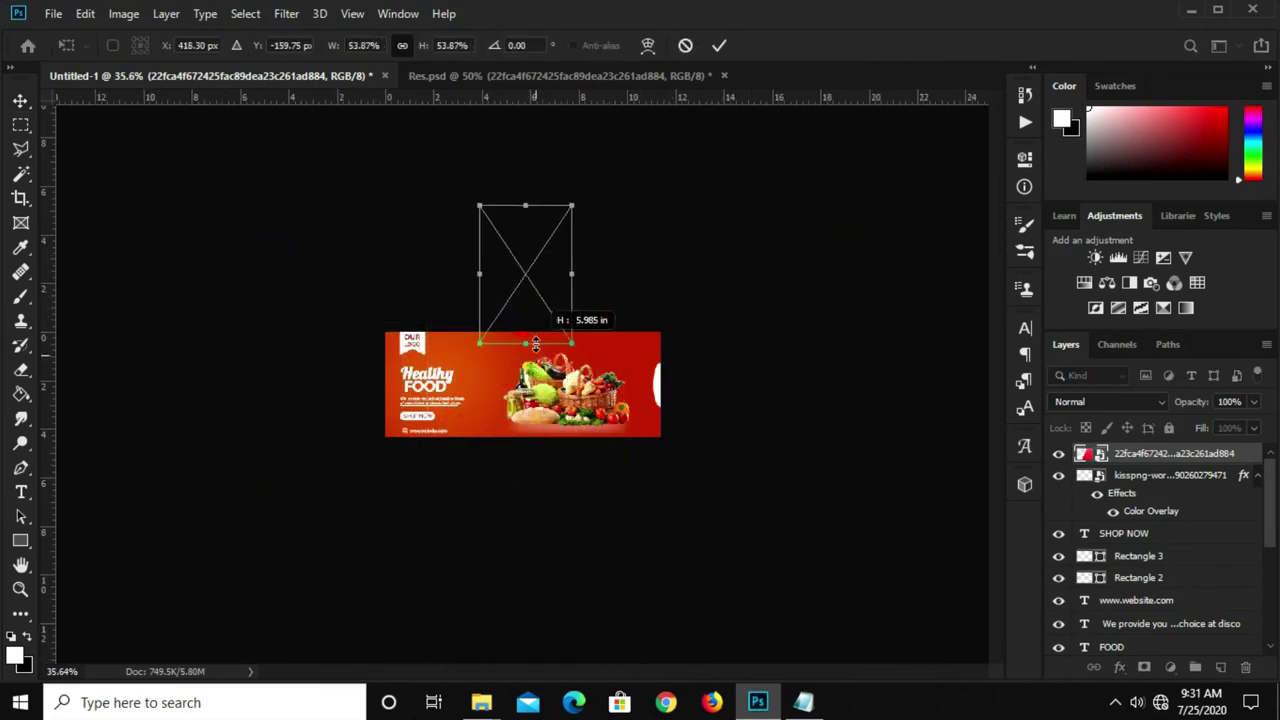
left_click_drag(525, 262, 525, 354)
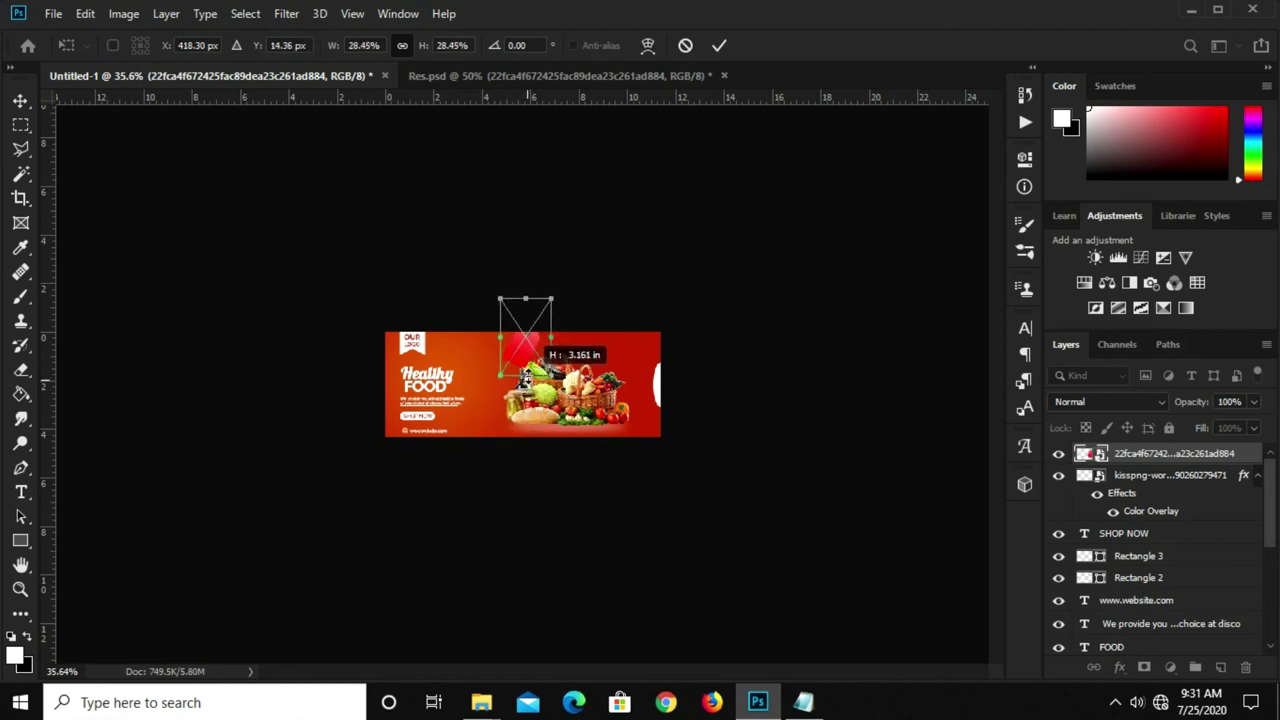
left_click_drag(525, 415, 535, 413)
key("Return")
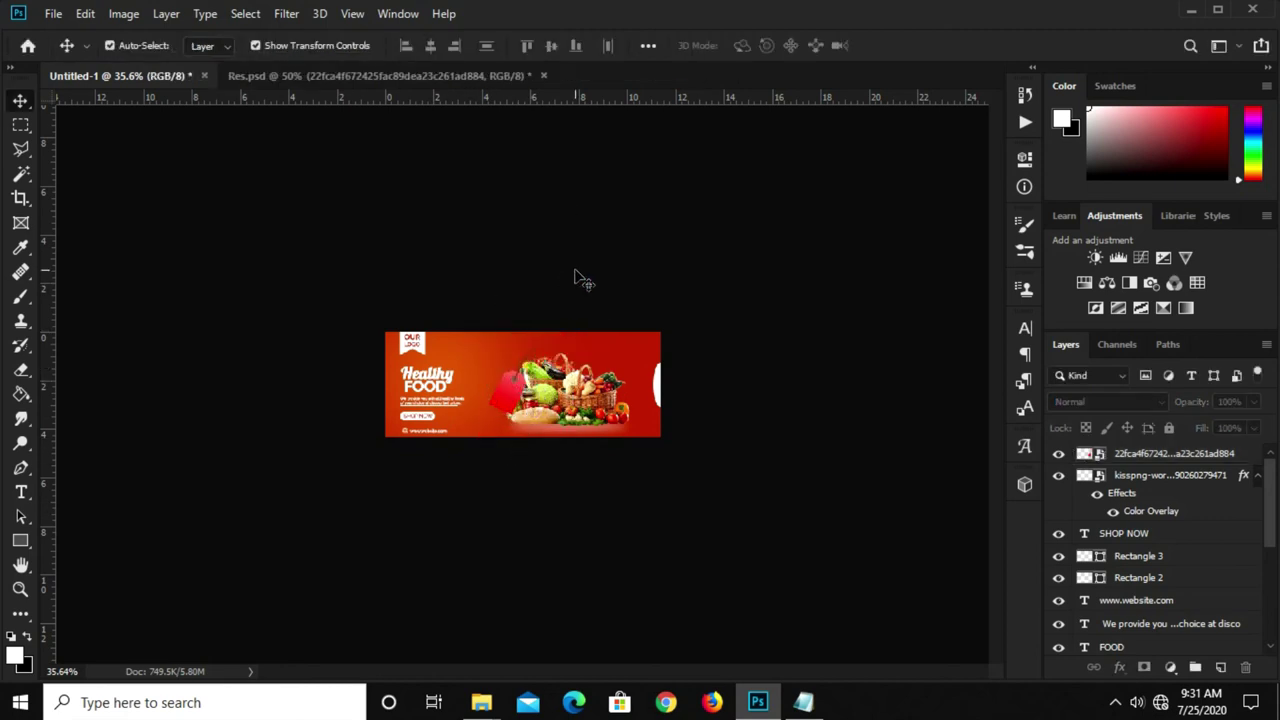
key("ctrl+1")
Move the tag to the top right, shrink it to about 21.57% and tilt it about 4°.
left_click_drag(538, 377, 860, 290)
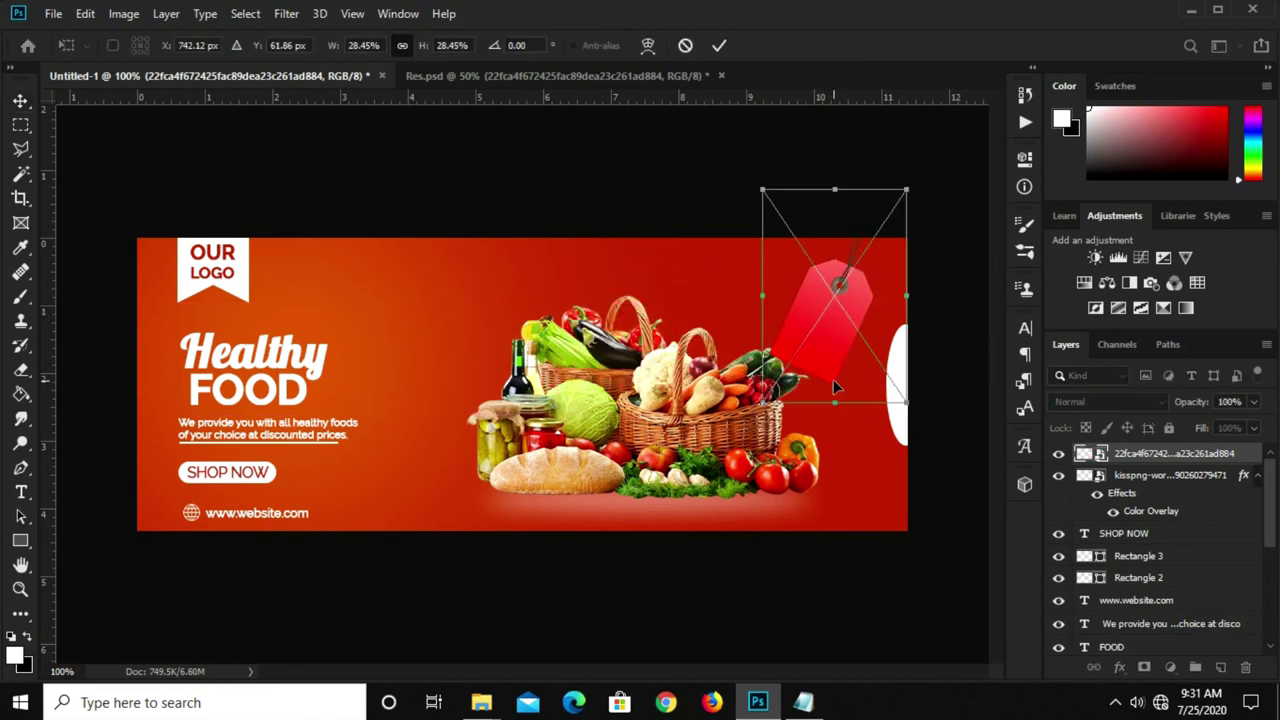
left_click_drag(829, 379, 835, 350)
left_click_drag(819, 287, 831, 311)
left_click_drag(920, 381, 912, 392)
left_click_drag(837, 300, 845, 292)
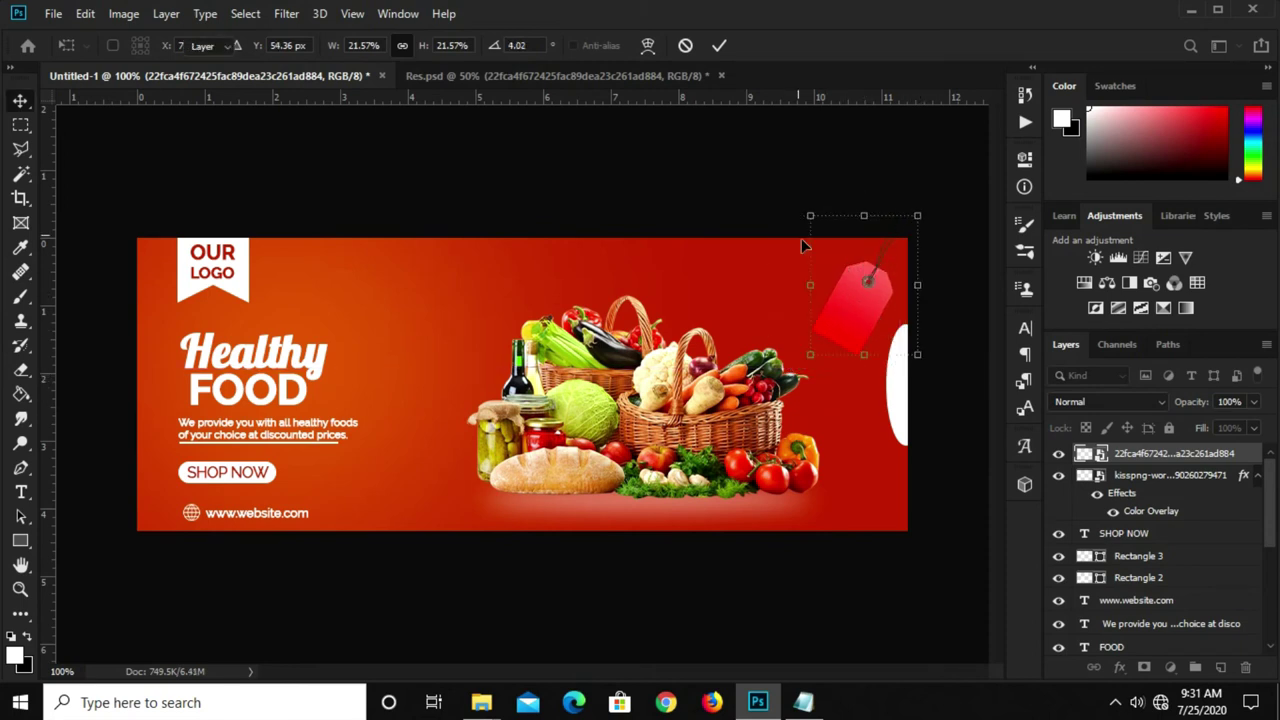
key("Return")
Review the healthy food text notes and hide the notes window.
left_click(803, 702)
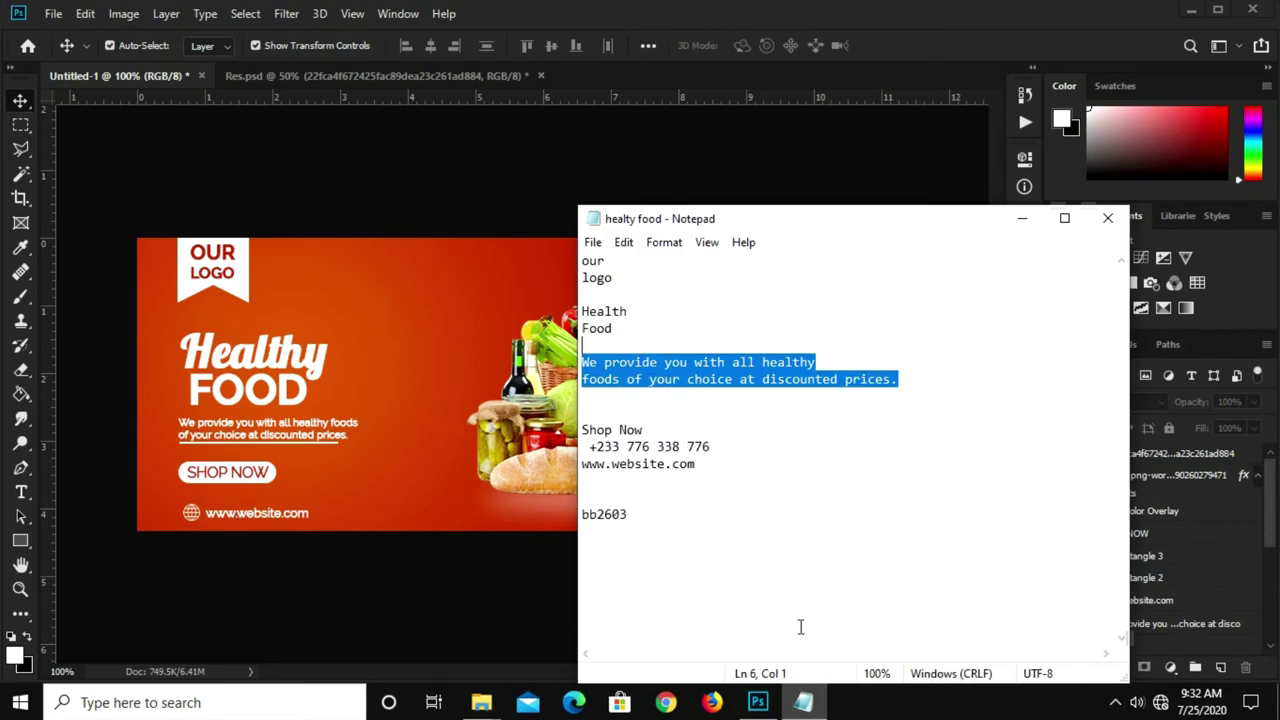
left_click(719, 413)
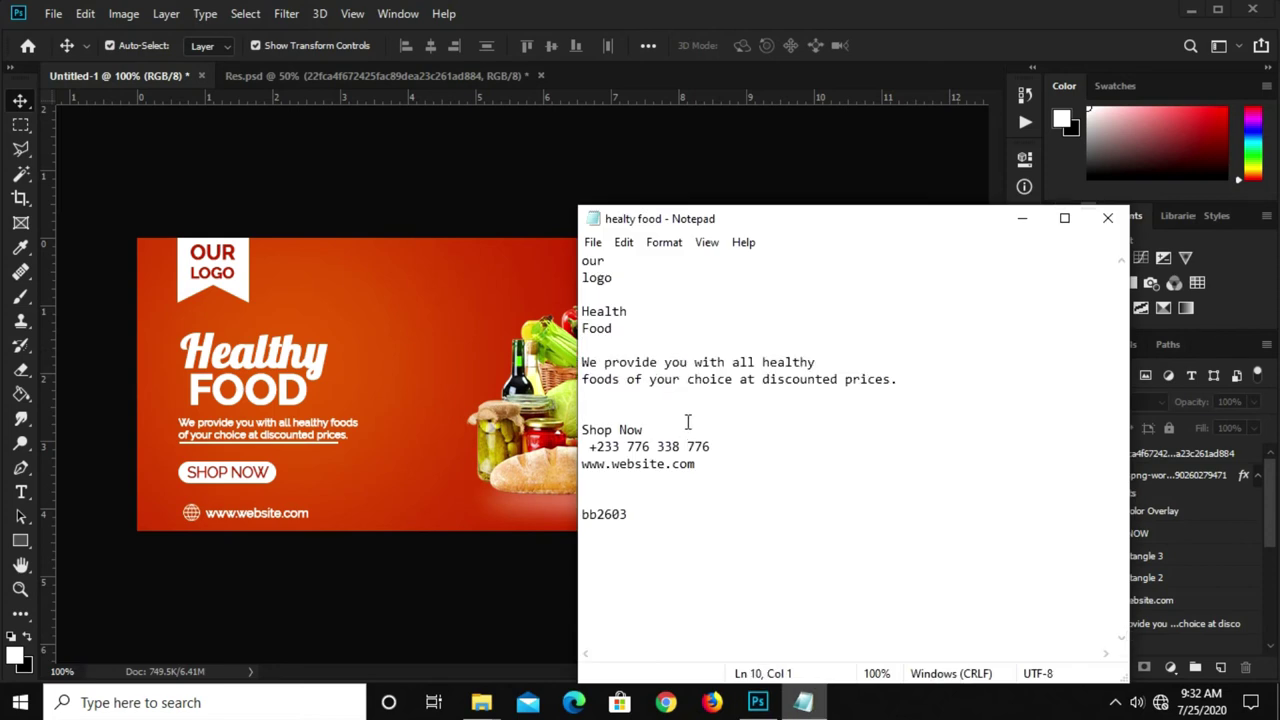
left_click(1021, 219)
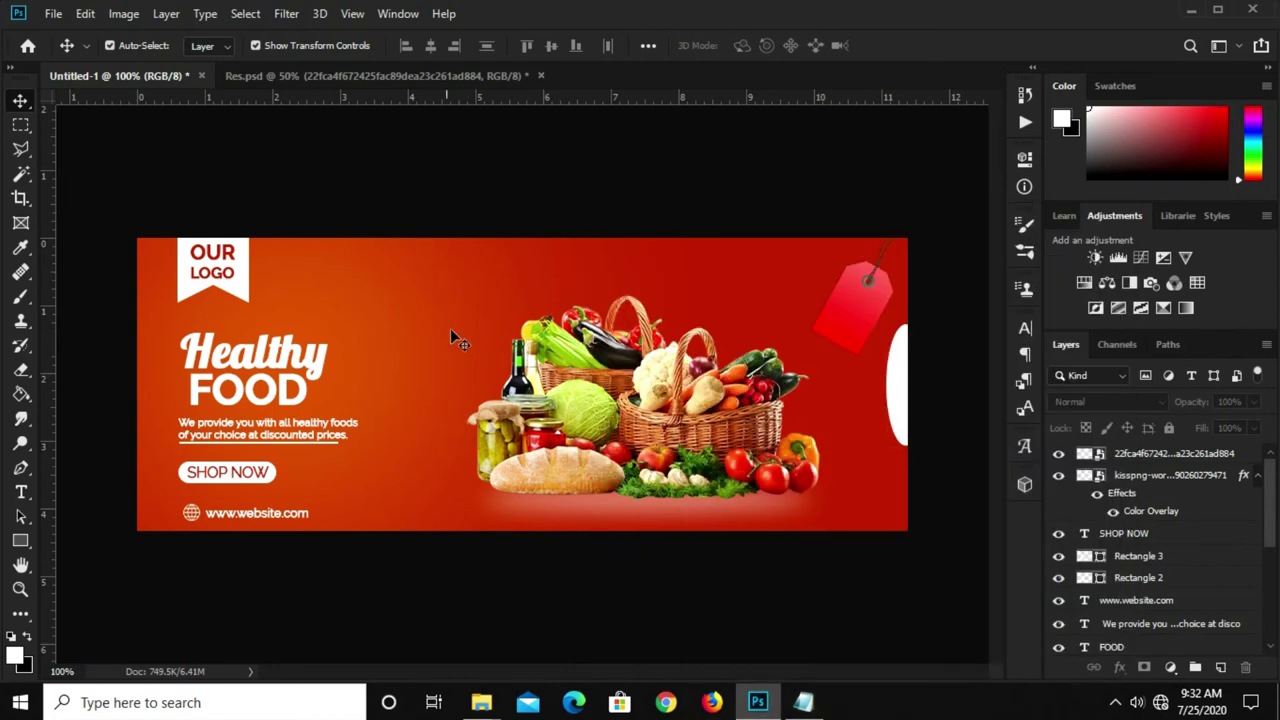
Add a 45% text layer near the top of the banner.
left_click(22, 493)
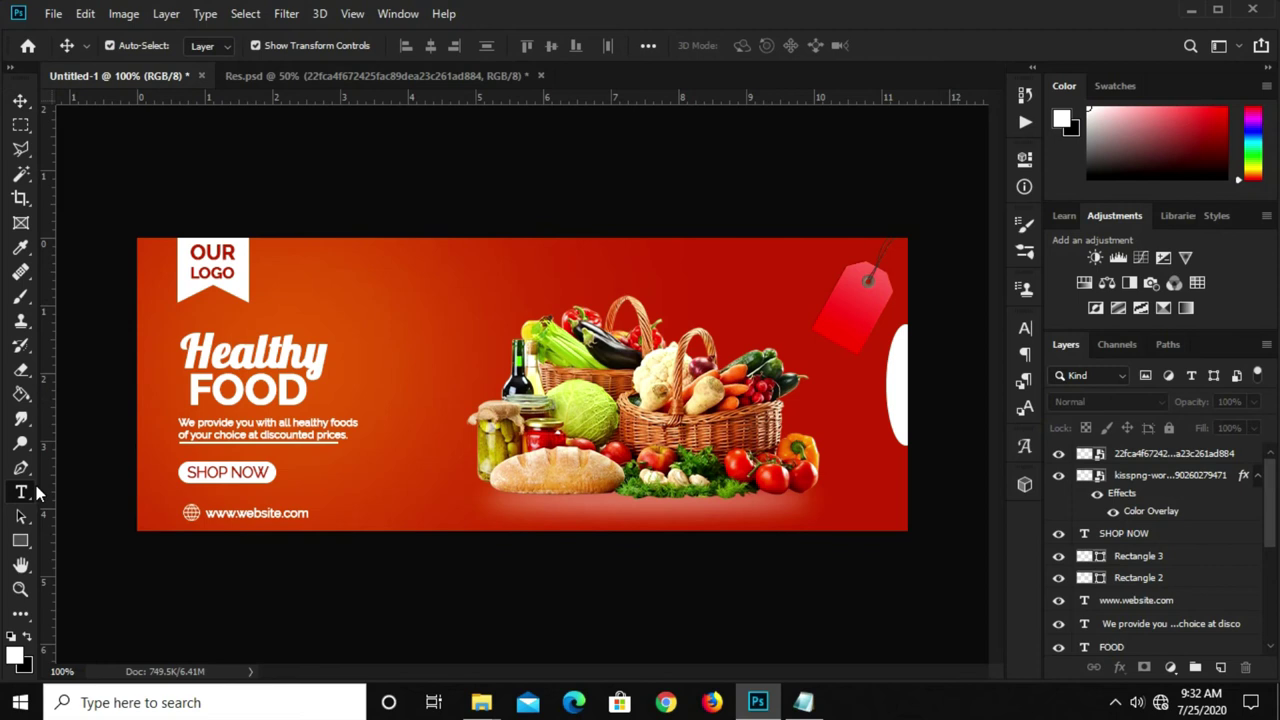
left_click(434, 286)
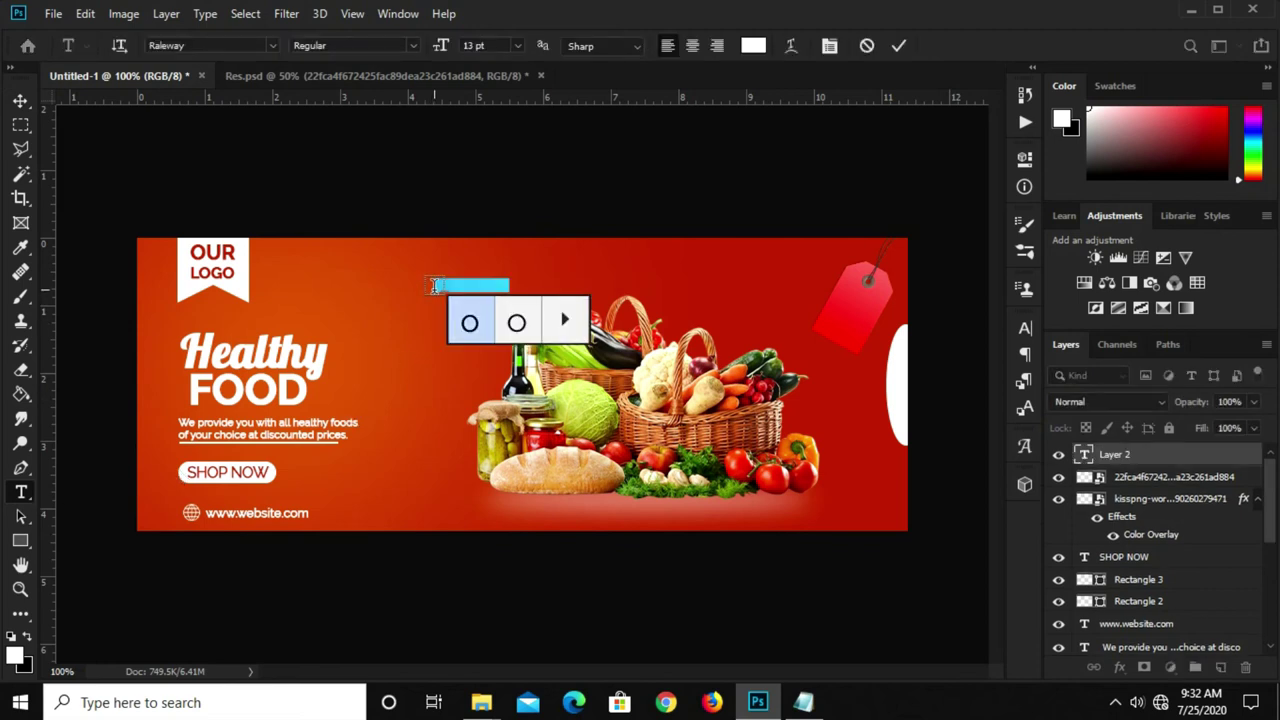
left_click(435, 284)
type("45")
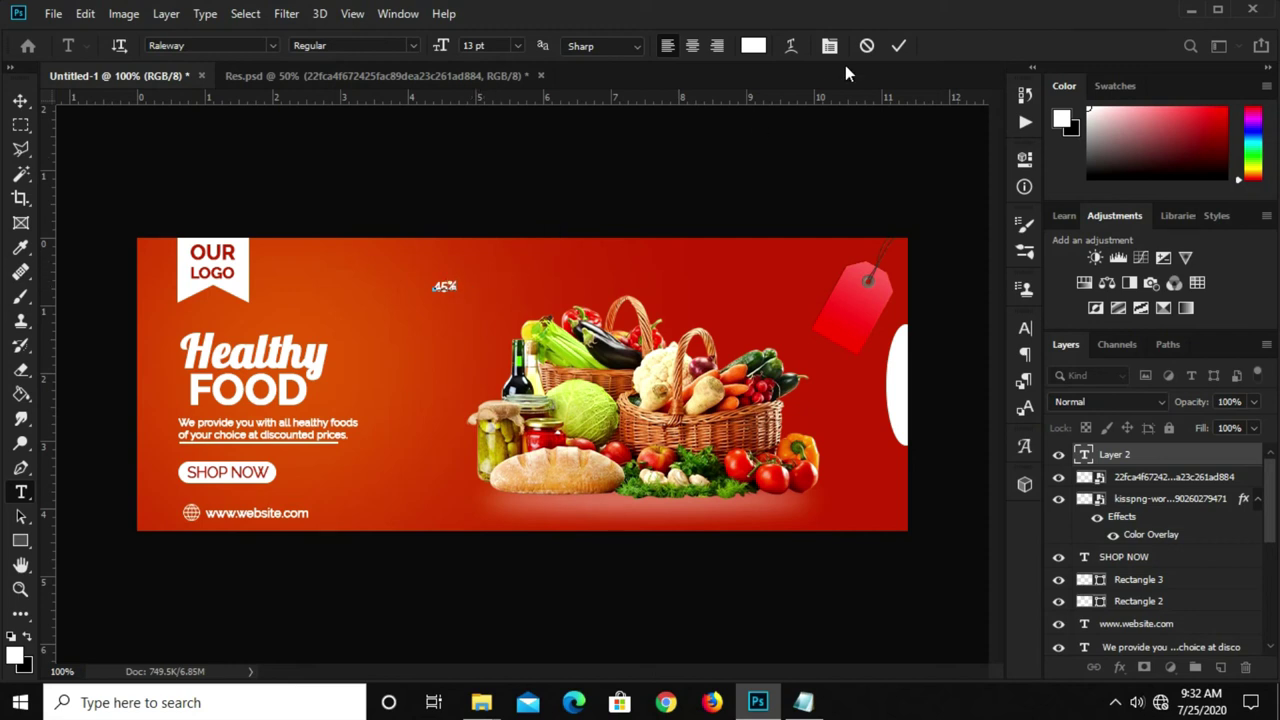
key("ctrl+Return")
key("v")
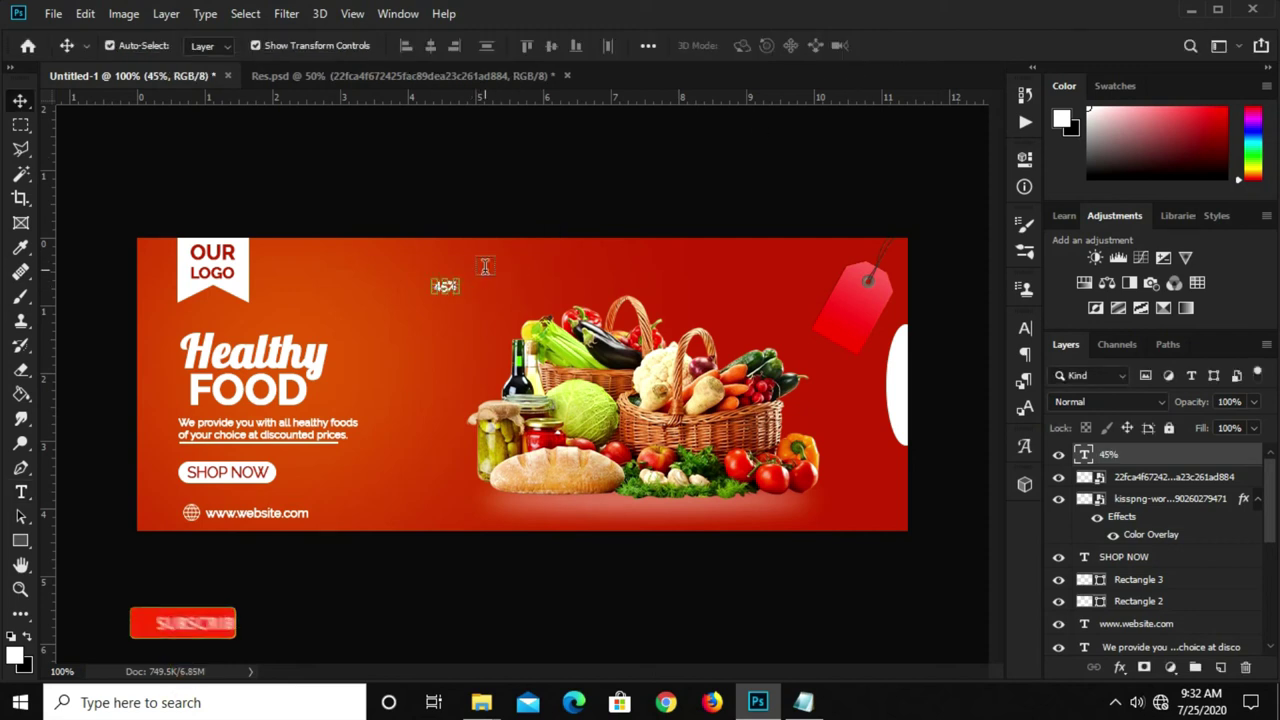
Set the 45% text in the Accidental Presidency font at 13 pt.
left_click(1024, 332)
left_click(865, 354)
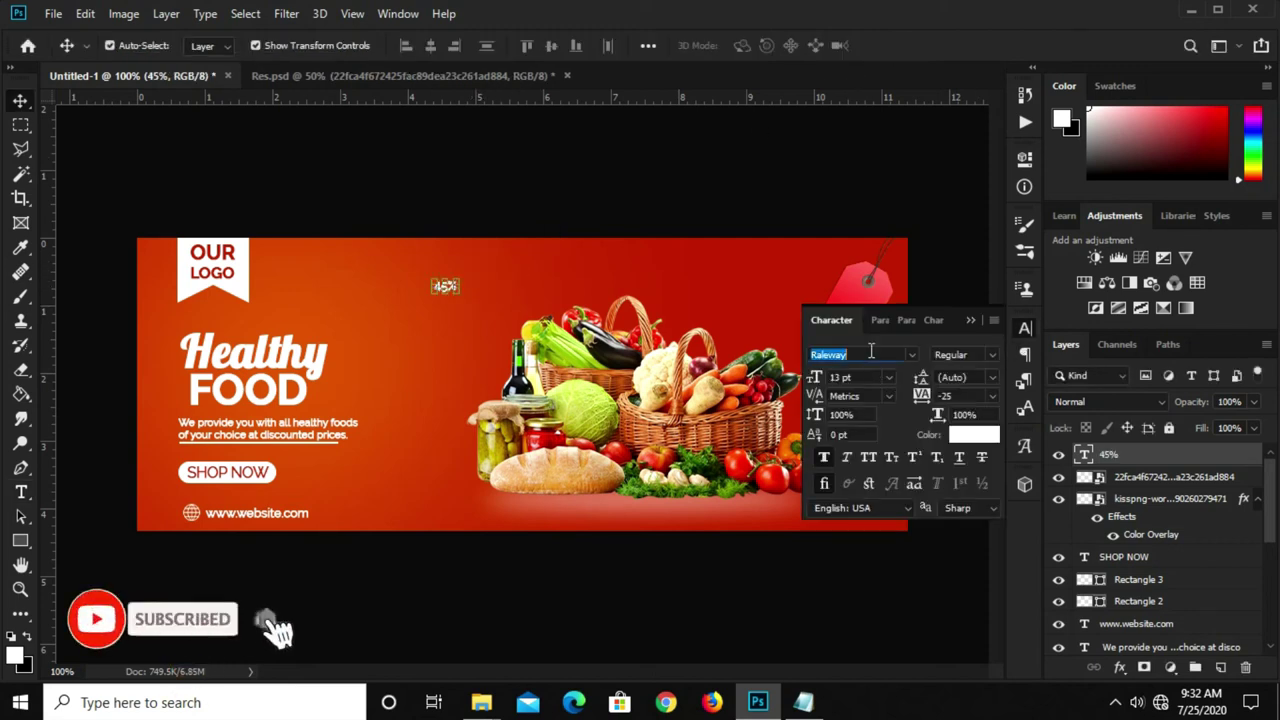
type("ac")
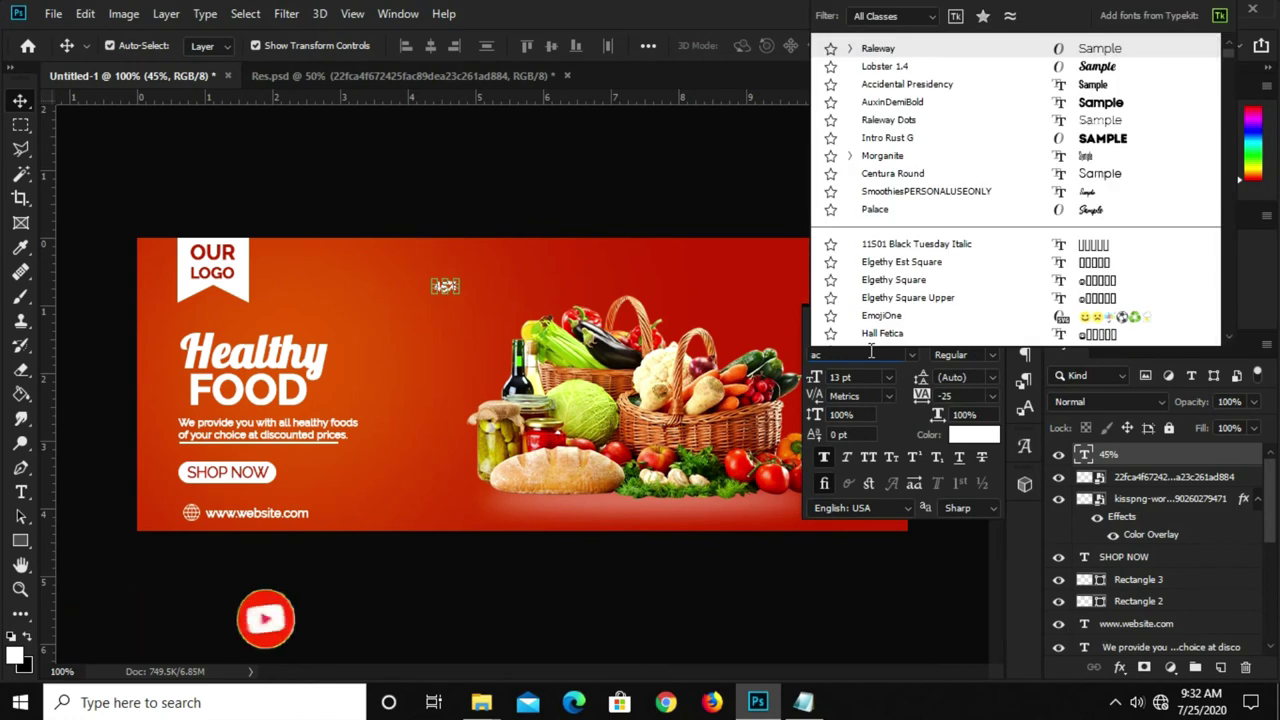
type("cidental Preside...")
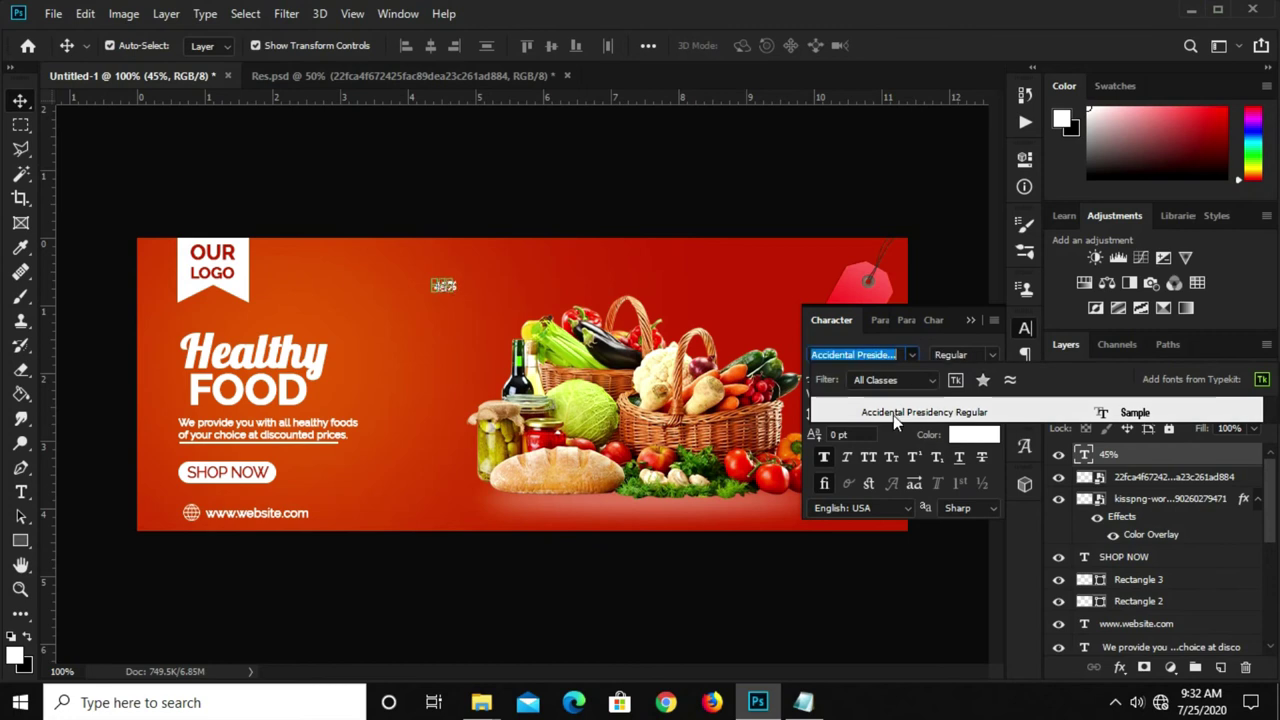
left_click(893, 413)
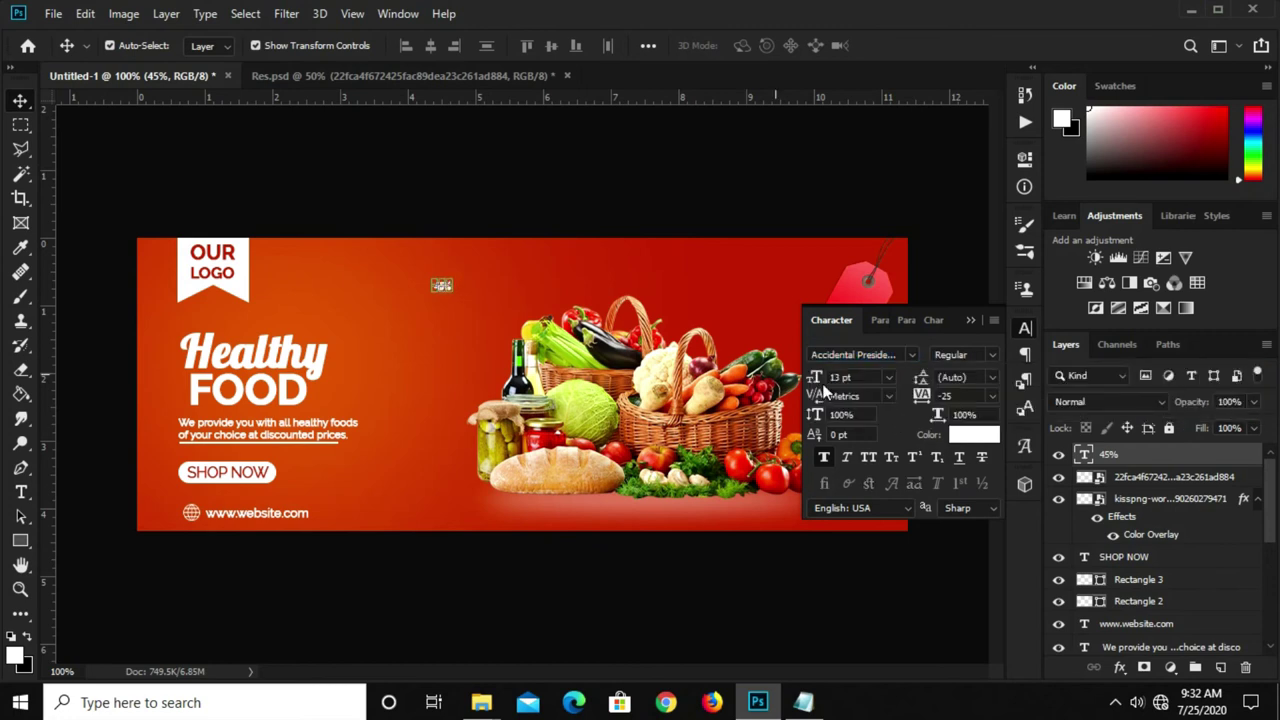
left_click(970, 320)
key("ctrl+t")
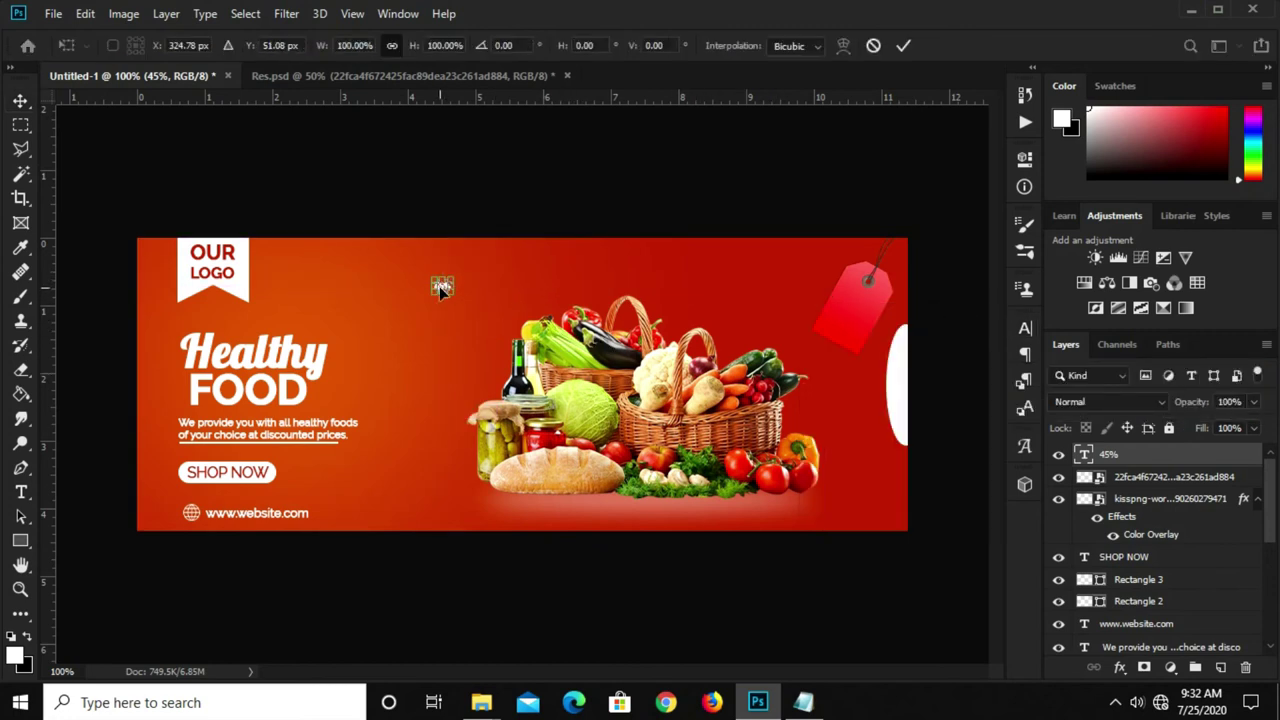
Enlarge the 45% text beside the tag and add an OFF line beneath it.
left_click_drag(439, 286, 447, 349)
mouse_move(448, 338)
left_mouse_down()
mouse_move(448, 322)
mouse_move(868, 297)
mouse_move(773, 287)
mouse_move(776, 318)
left_mouse_up()
key("Return")
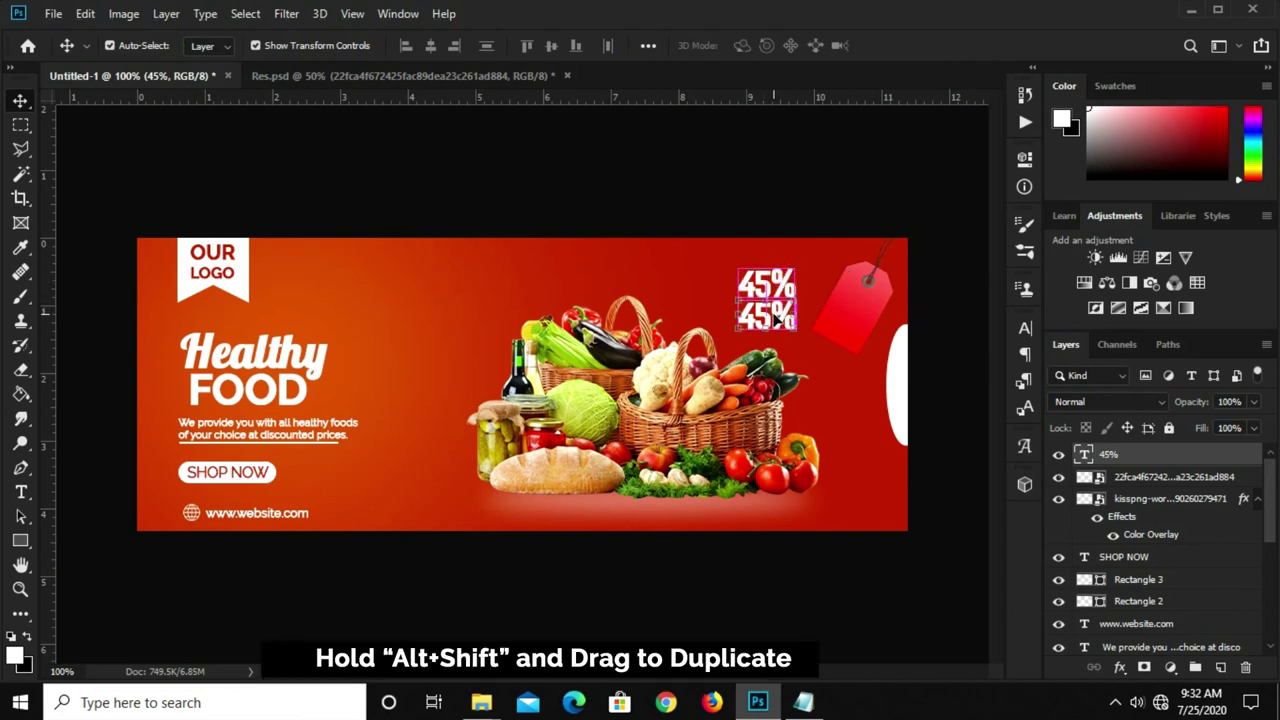
key("t")
double_click(770, 316)
type("OFF")
left_click(898, 45)
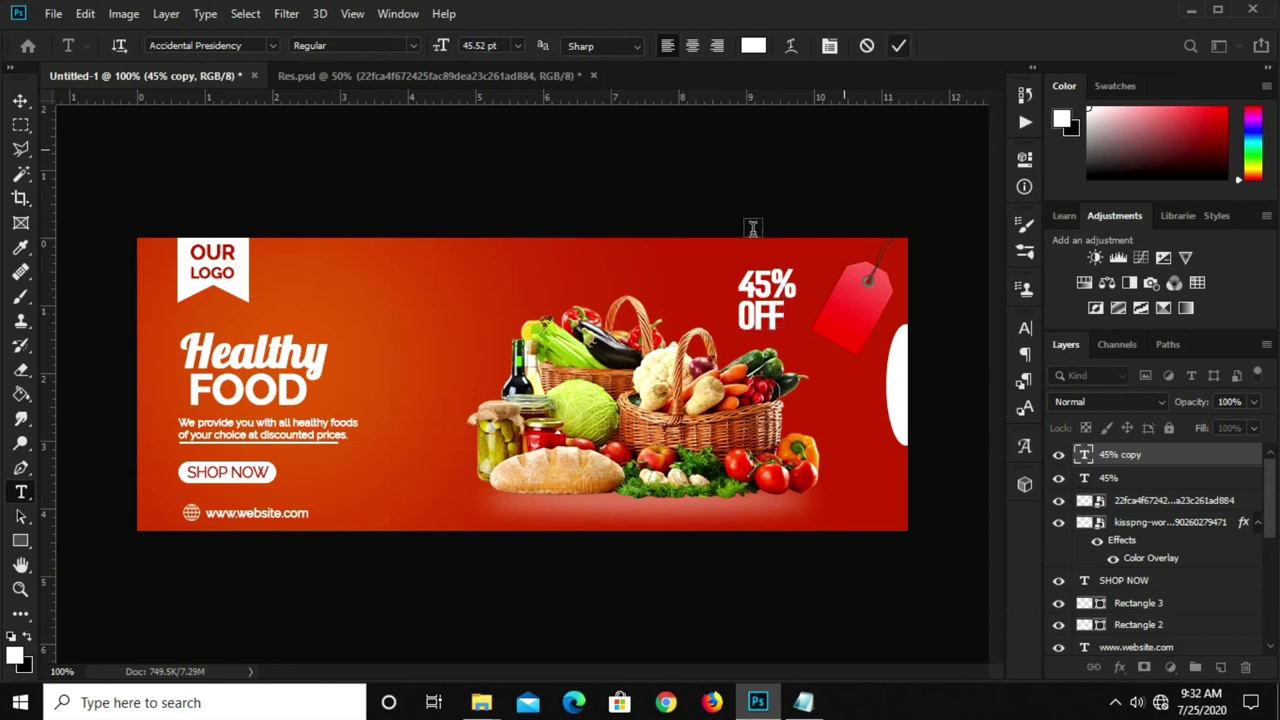
key("v")
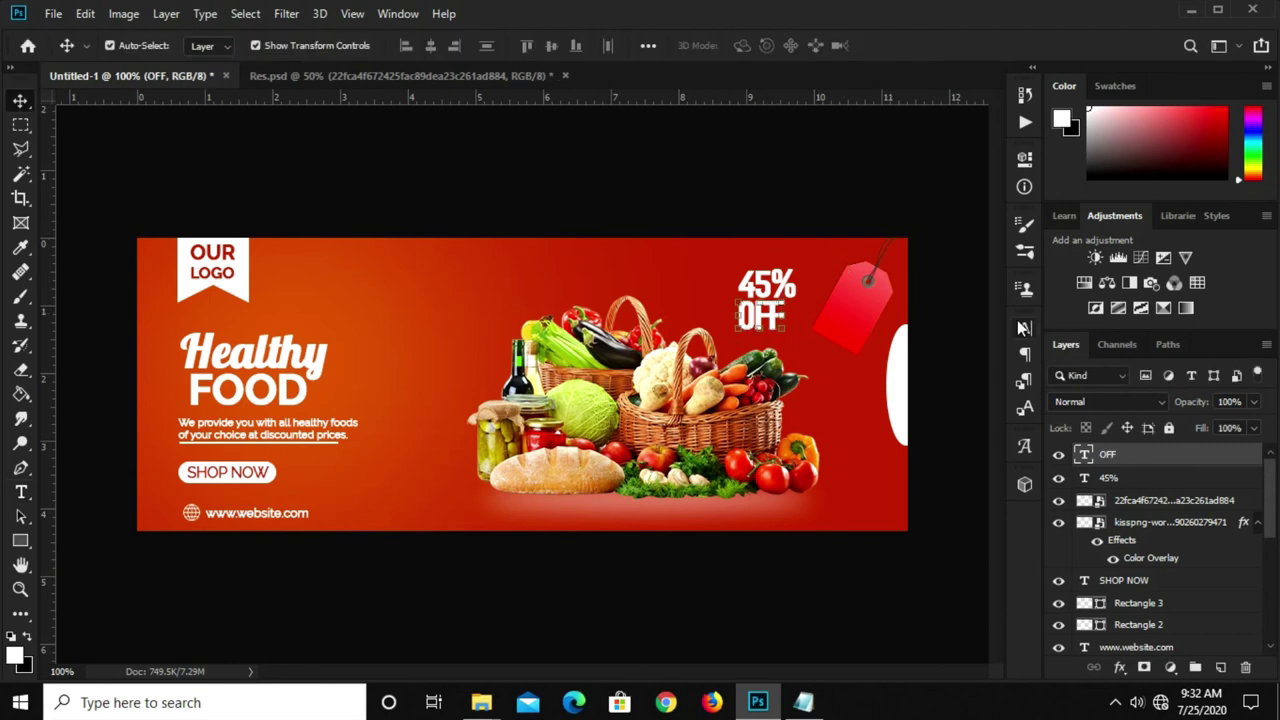
Set the tracking of both the OFF and 45% text to 0.
left_click(1020, 326)
left_click(992, 396)
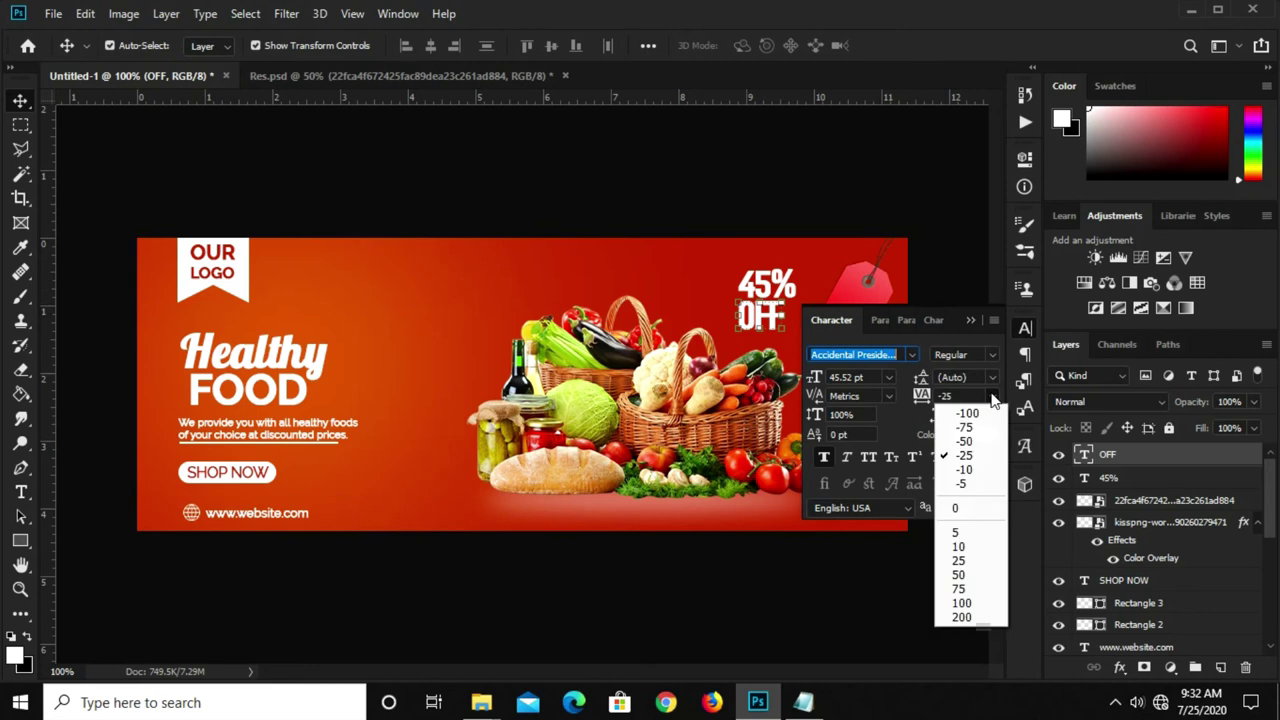
left_click(956, 510)
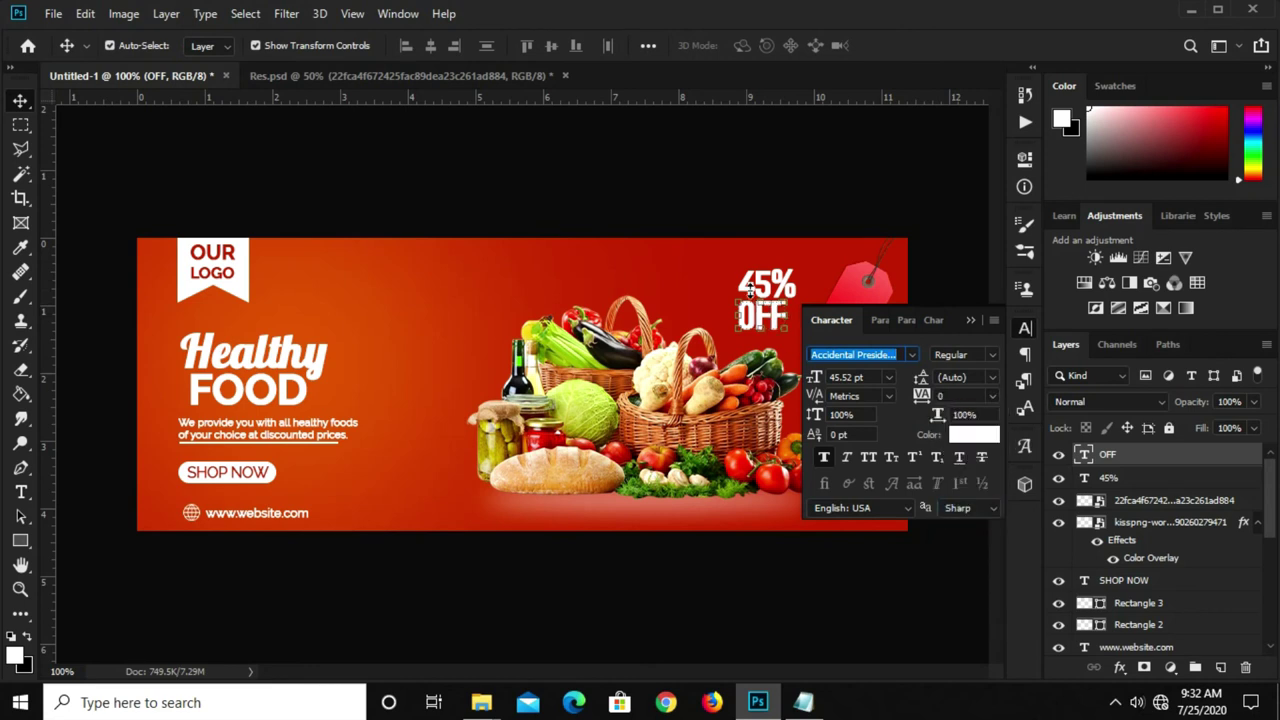
key("ctrl+z")
left_click(990, 397)
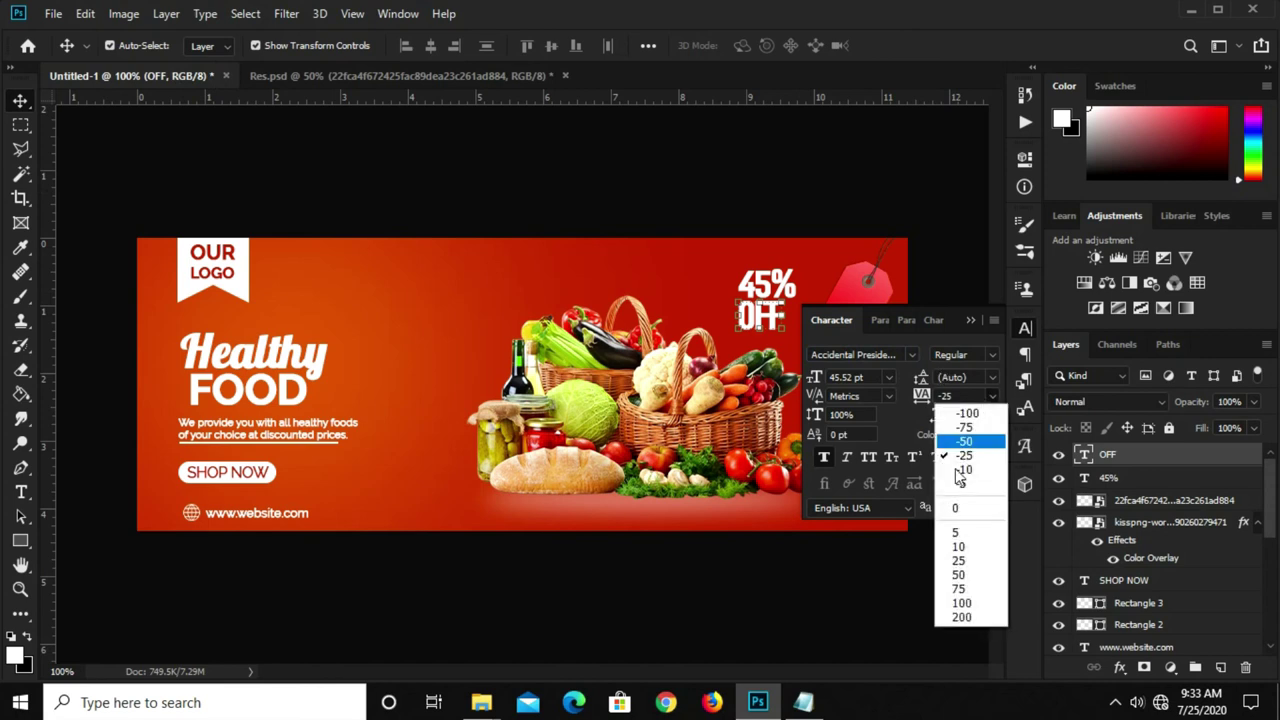
left_click(955, 506)
left_click(970, 320)
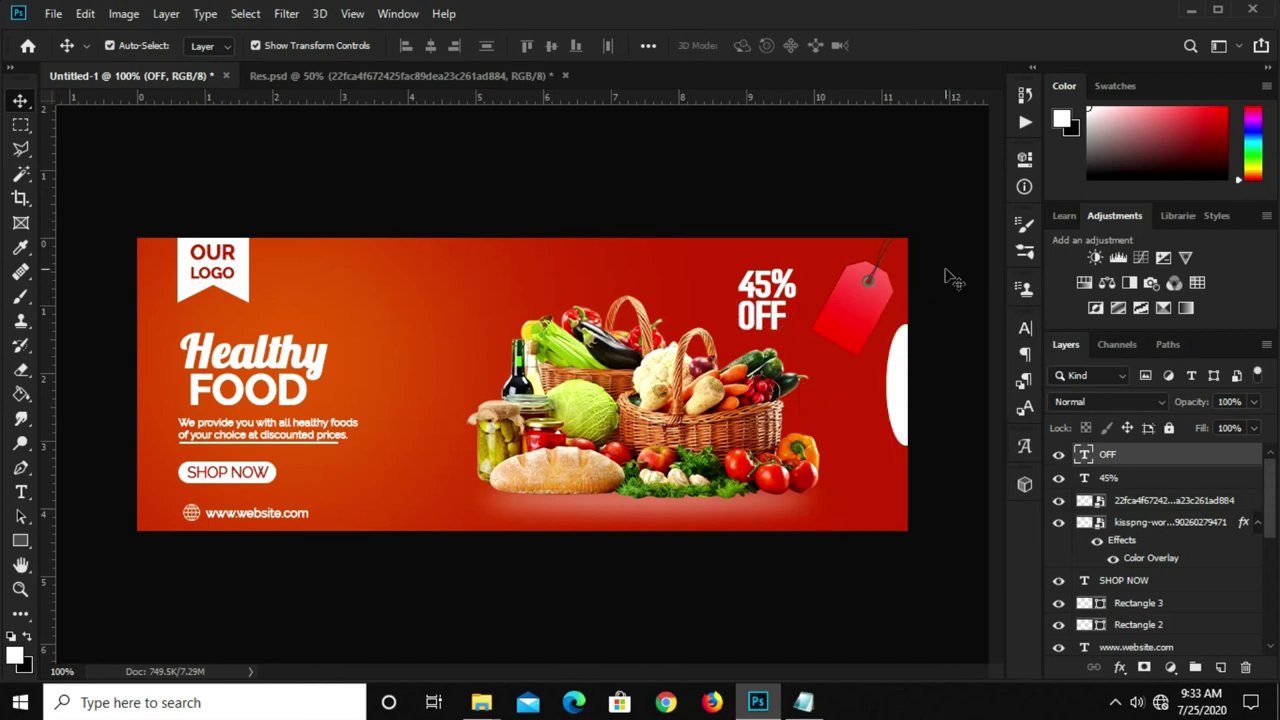
key("alt+bracketleft")
left_click(1022, 329)
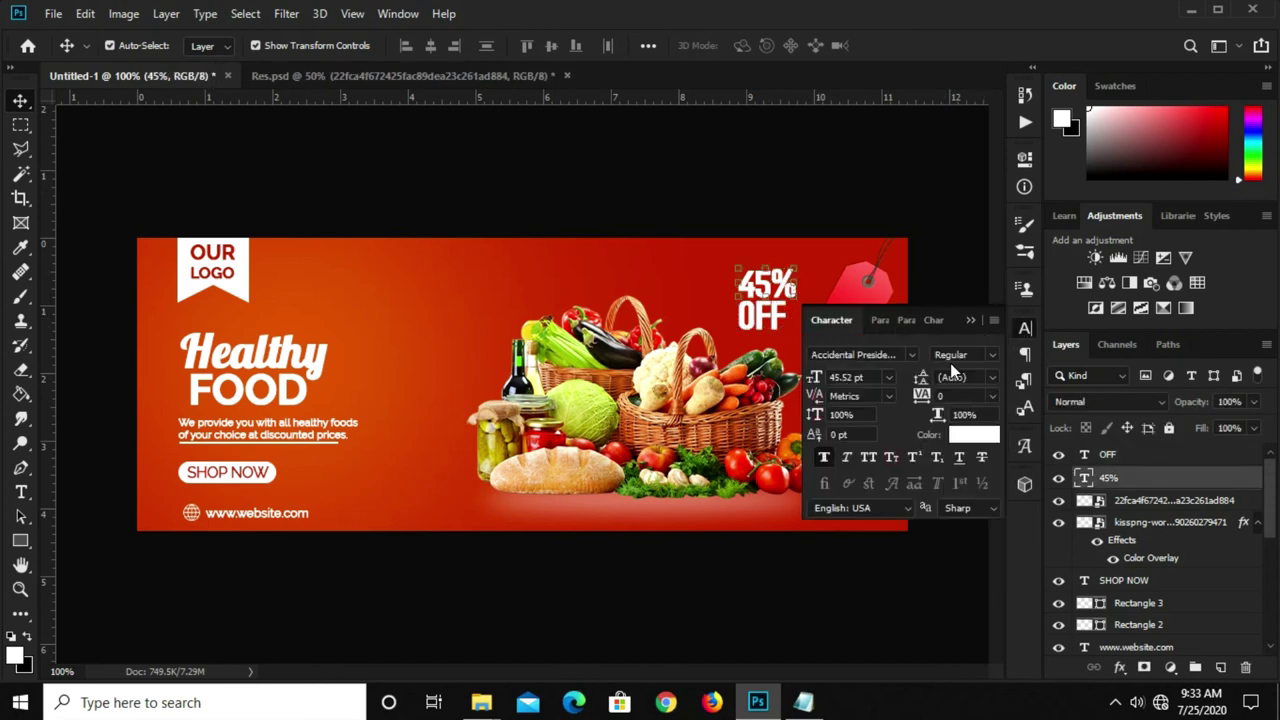
left_click(990, 396)
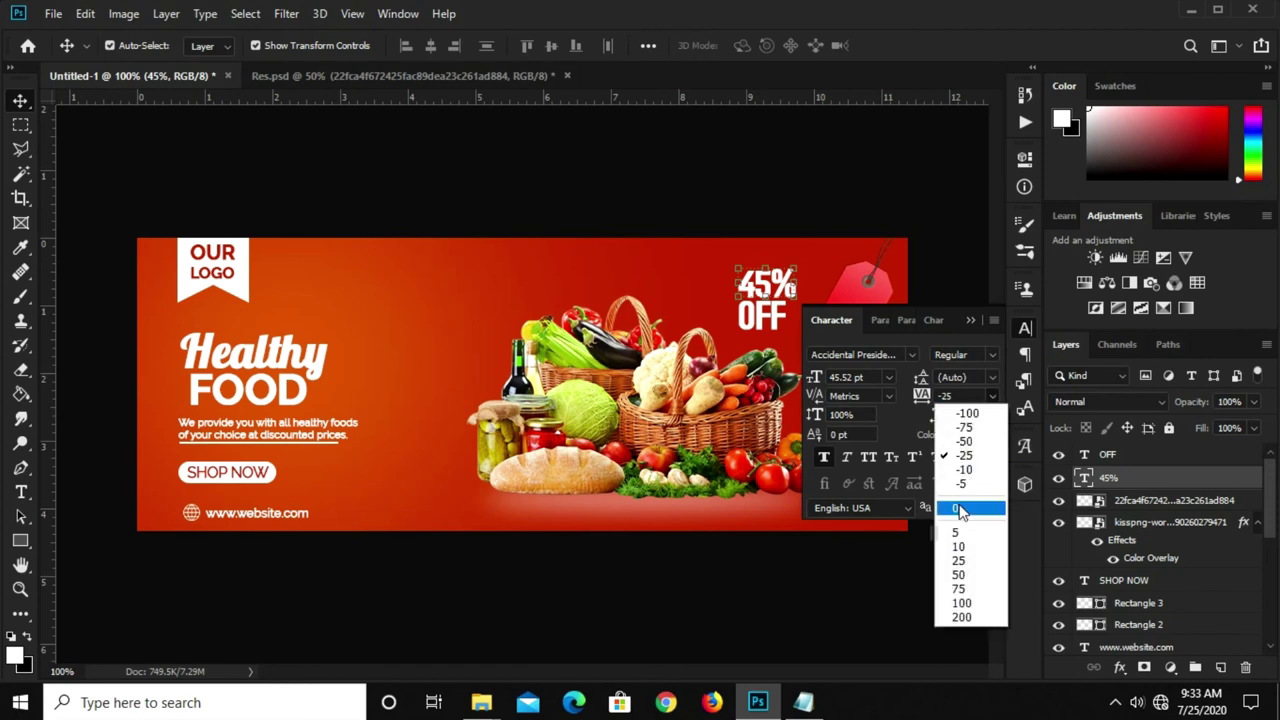
left_click(955, 506)
left_click(969, 321)
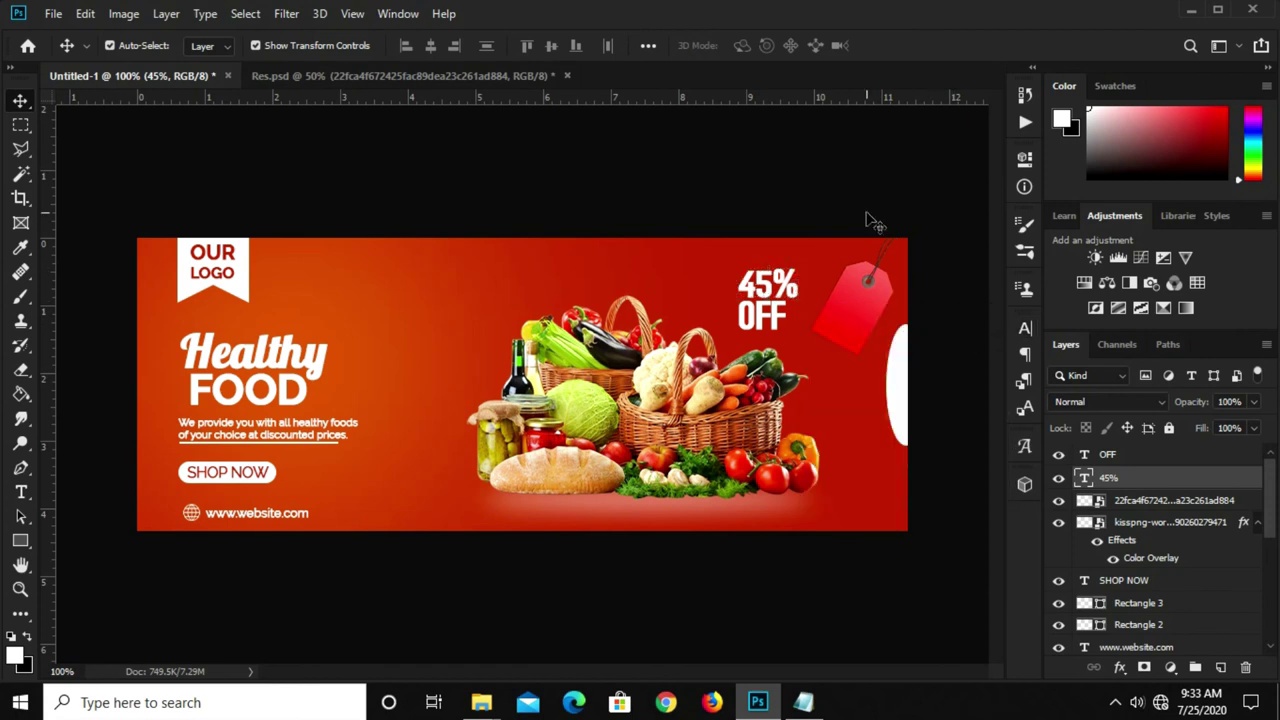
Enlarge the OFF text to match 45%, then select both text layers.
left_click(871, 222)
left_click(787, 325)
key("ctrl+t")
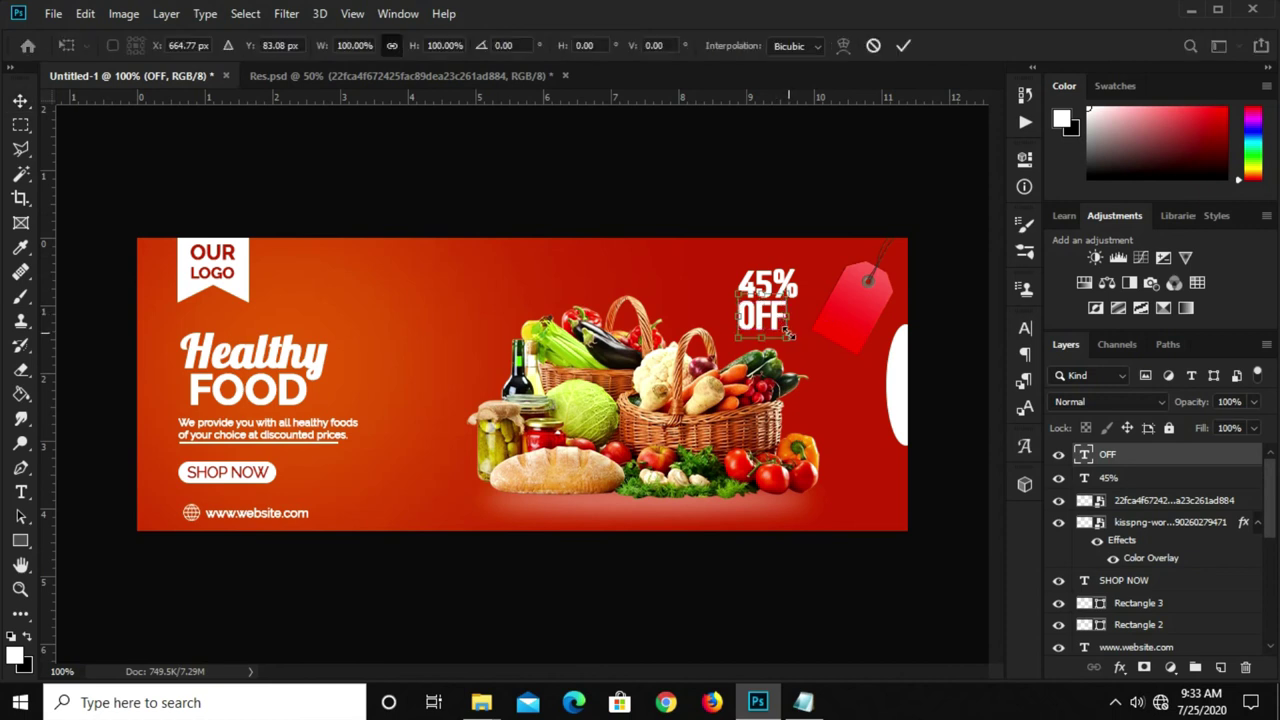
left_click_drag(787, 343, 796, 338)
key("Return")
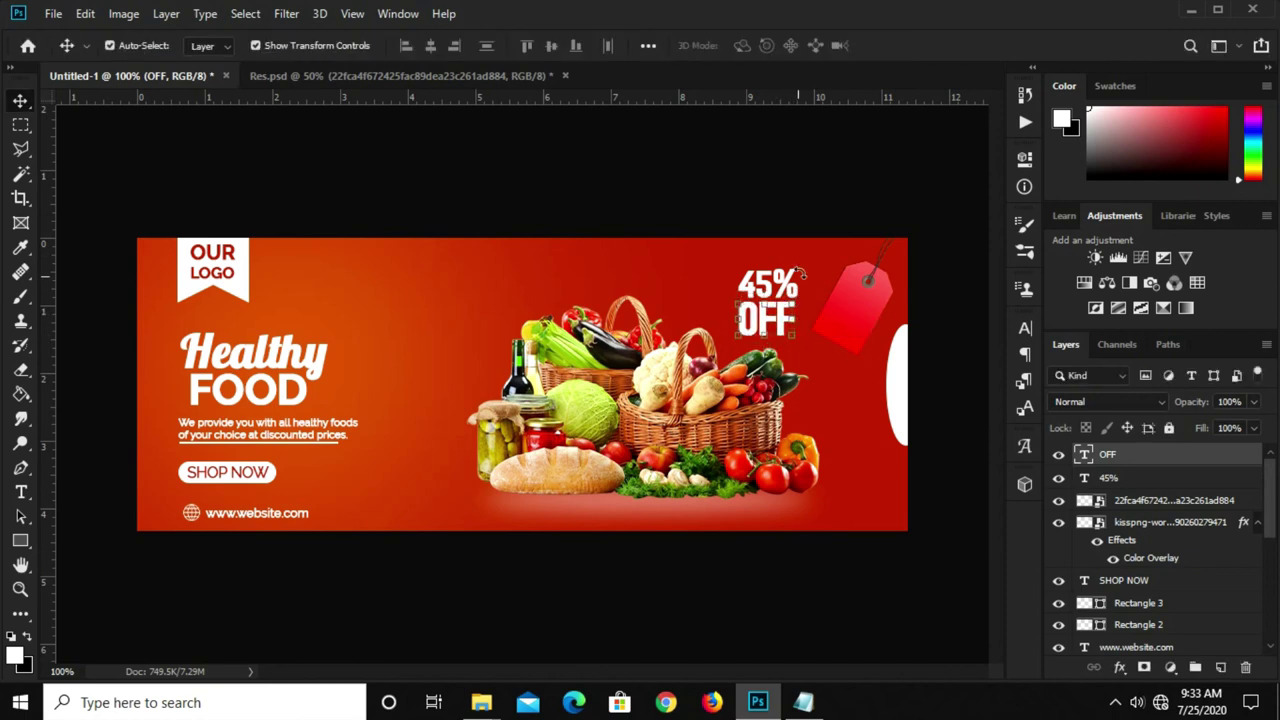
left_click(815, 218)
left_click(797, 290)
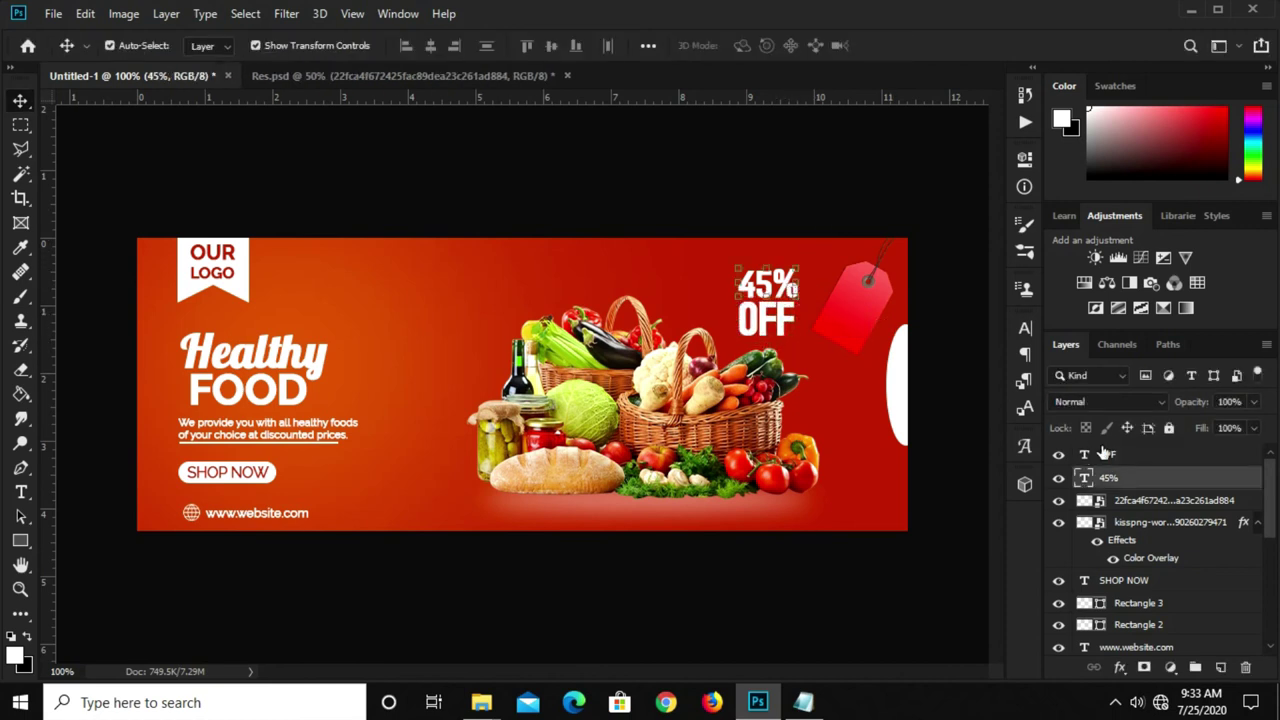
left_click(1108, 456, "shift")
Move 45% OFF onto the red tag, shrinking and rotating it to follow the slant.
key("ctrl+t")
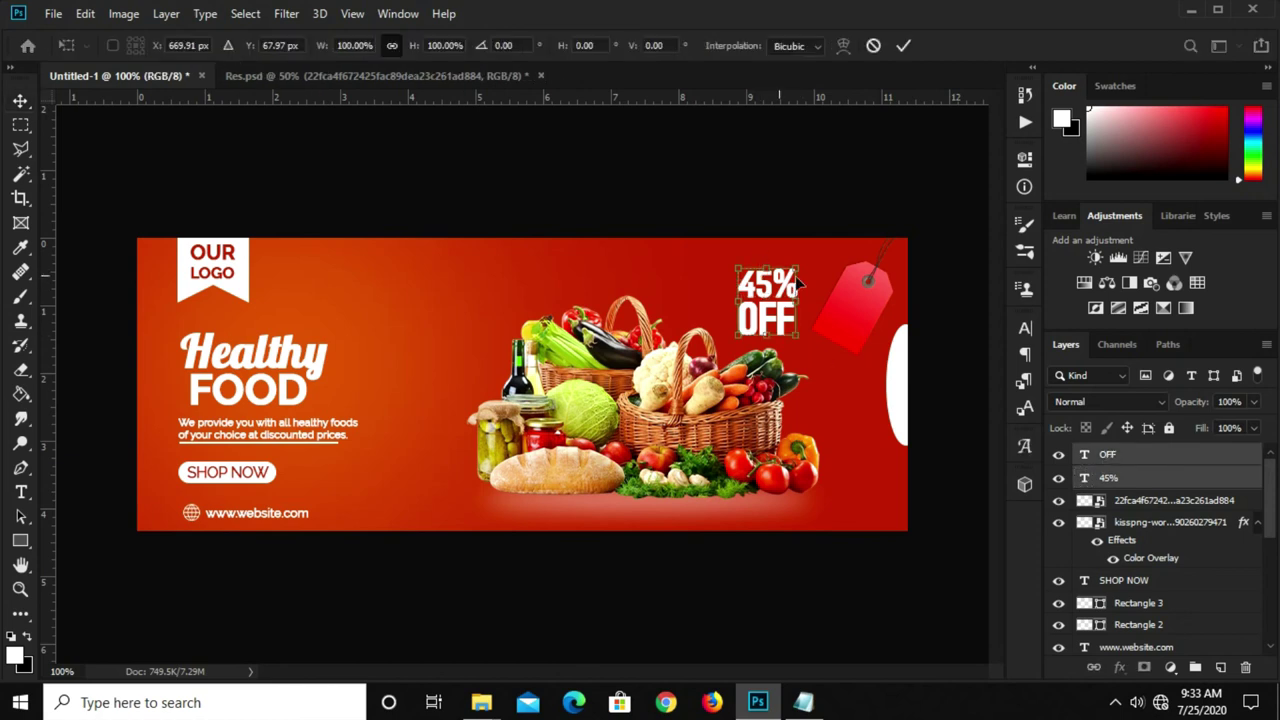
mouse_move(768, 329)
left_mouse_down()
mouse_move(846, 330)
mouse_move(818, 332)
left_mouse_up()
mouse_move(884, 298)
left_mouse_down()
mouse_move(876, 338)
mouse_move(880, 320)
mouse_move(845, 313)
mouse_move(858, 312)
left_mouse_up()
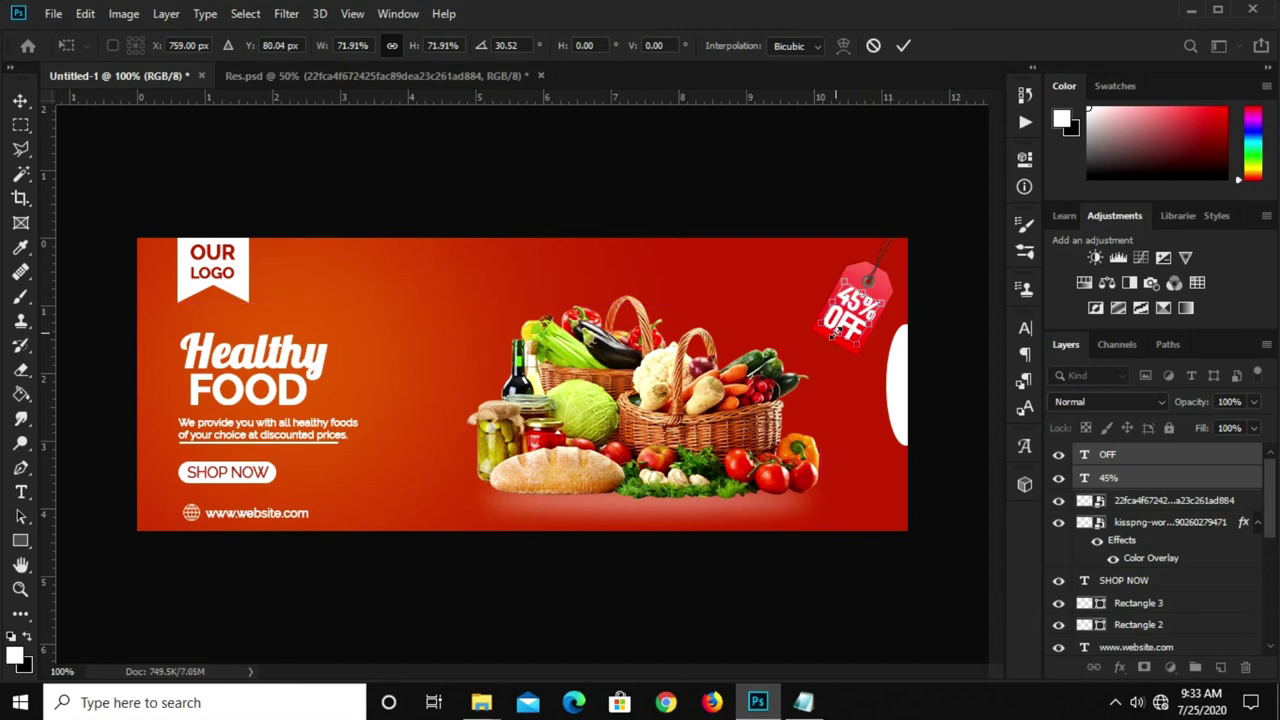
key("Return")
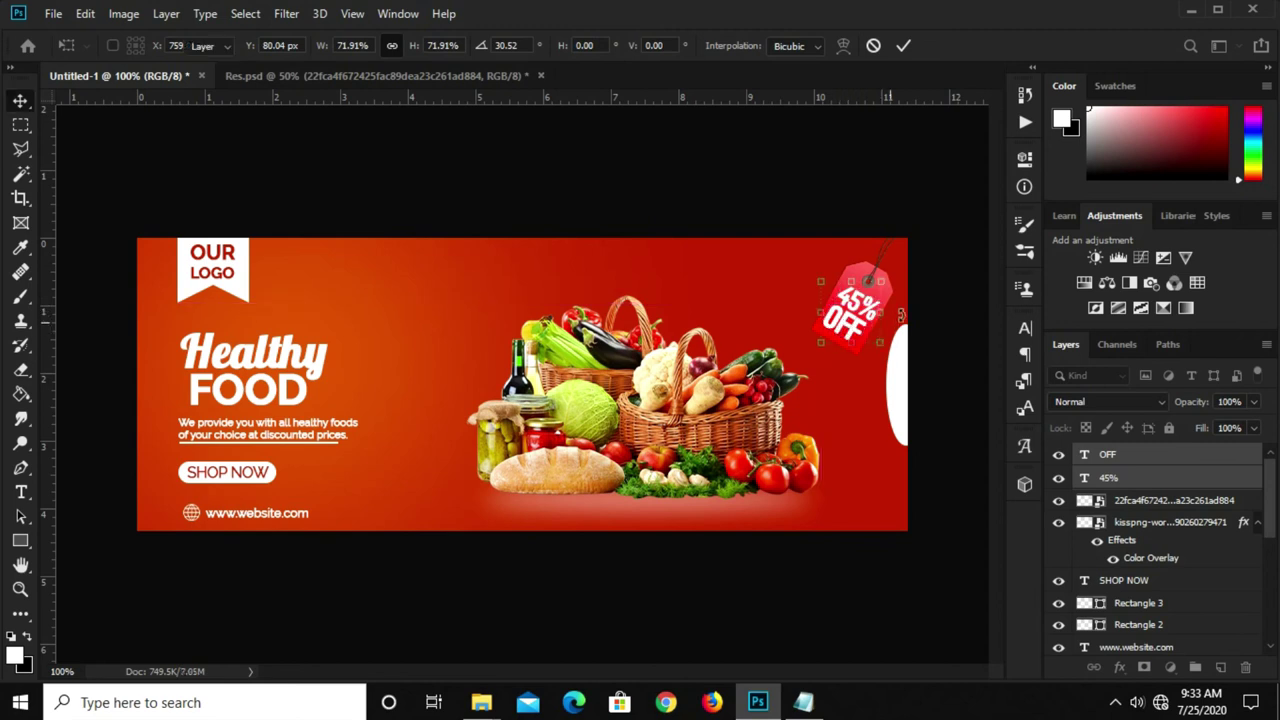
Fine-tune the 45% OFF rotation to about 30° to match the tag.
left_click(946, 342)
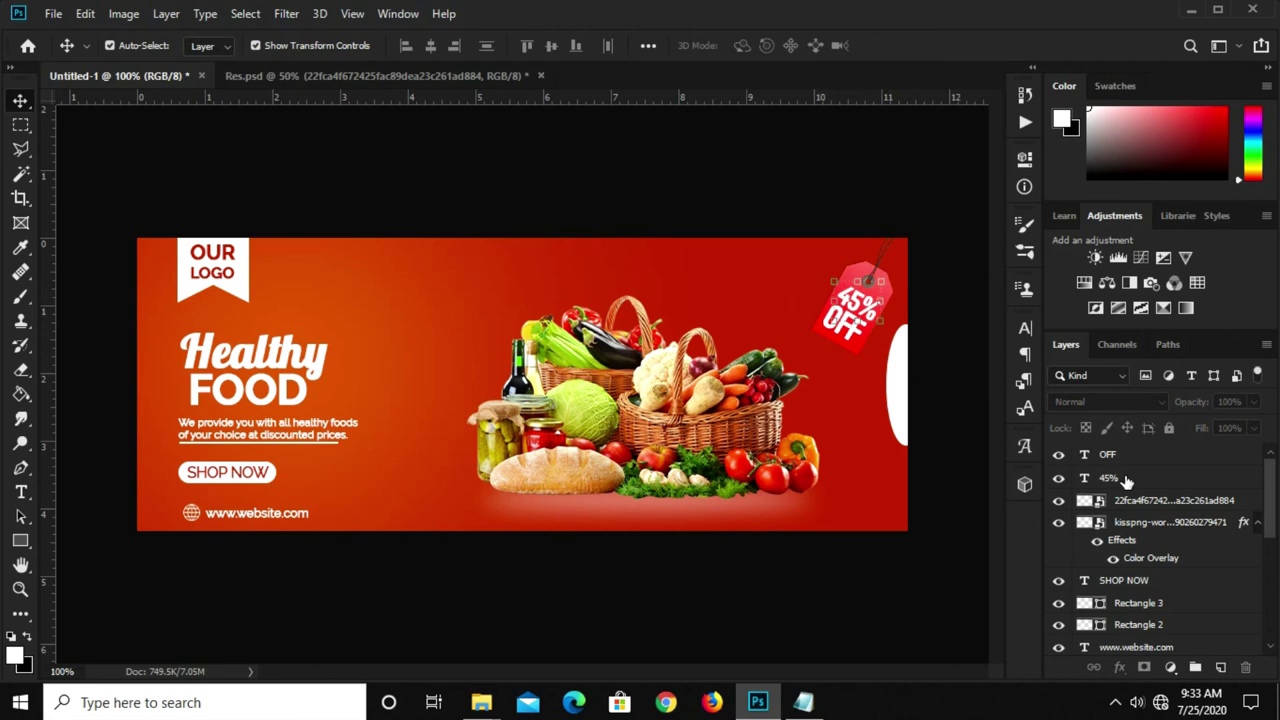
left_click(1128, 478)
left_click(1128, 456, "shift")
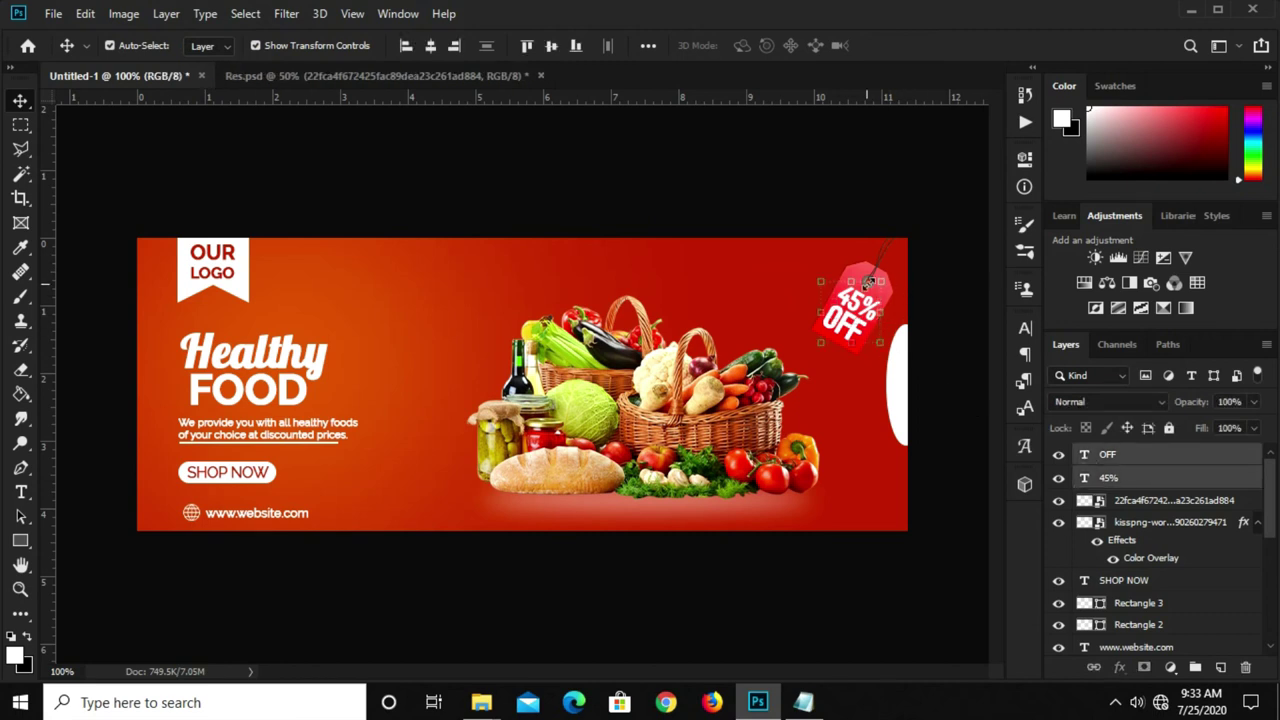
key("ctrl+t")
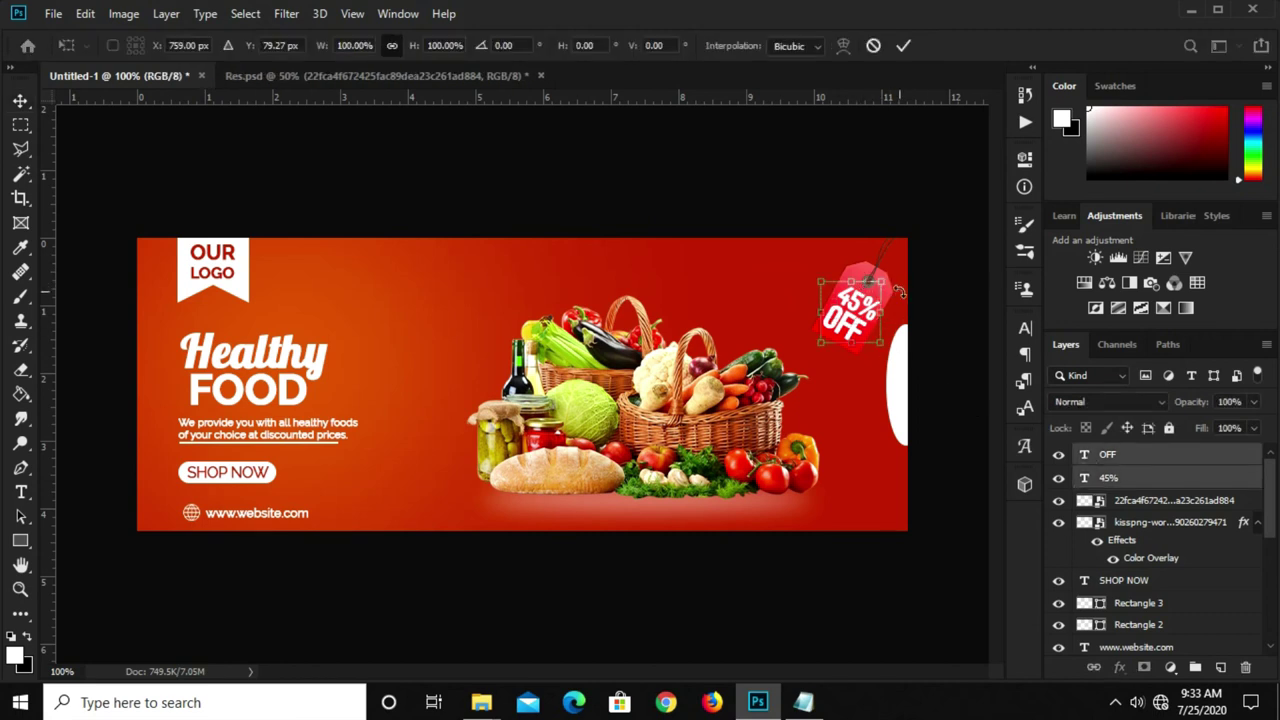
left_click_drag(901, 290, 903, 286)
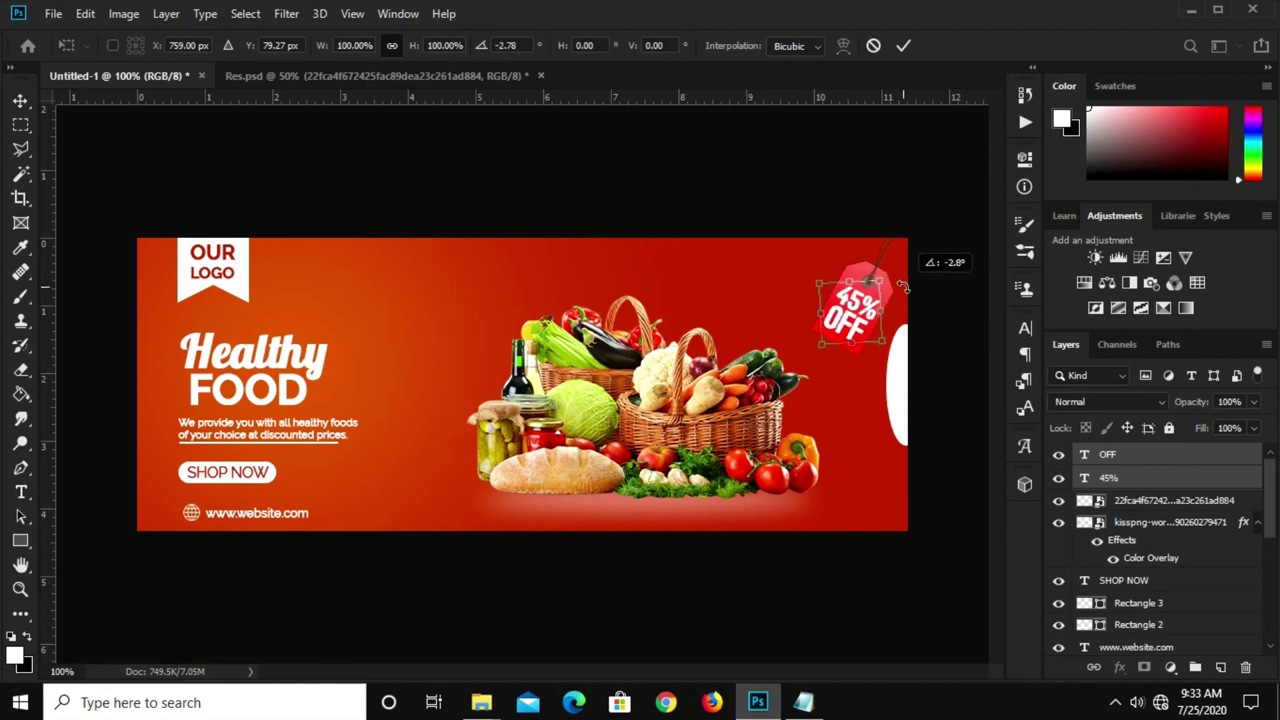
key("Return")
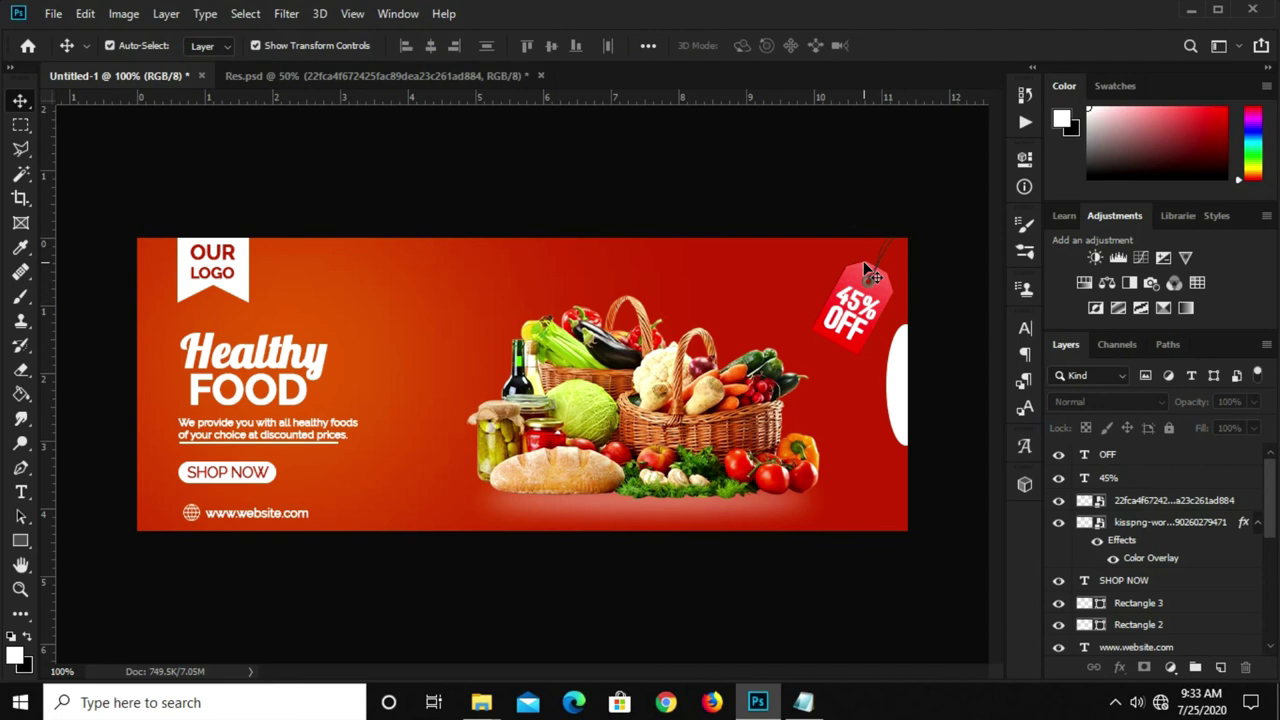
left_click(872, 284)
Add a Drop Shadow to the price tag at 65% opacity and a -104° angle.
left_click(1120, 667)
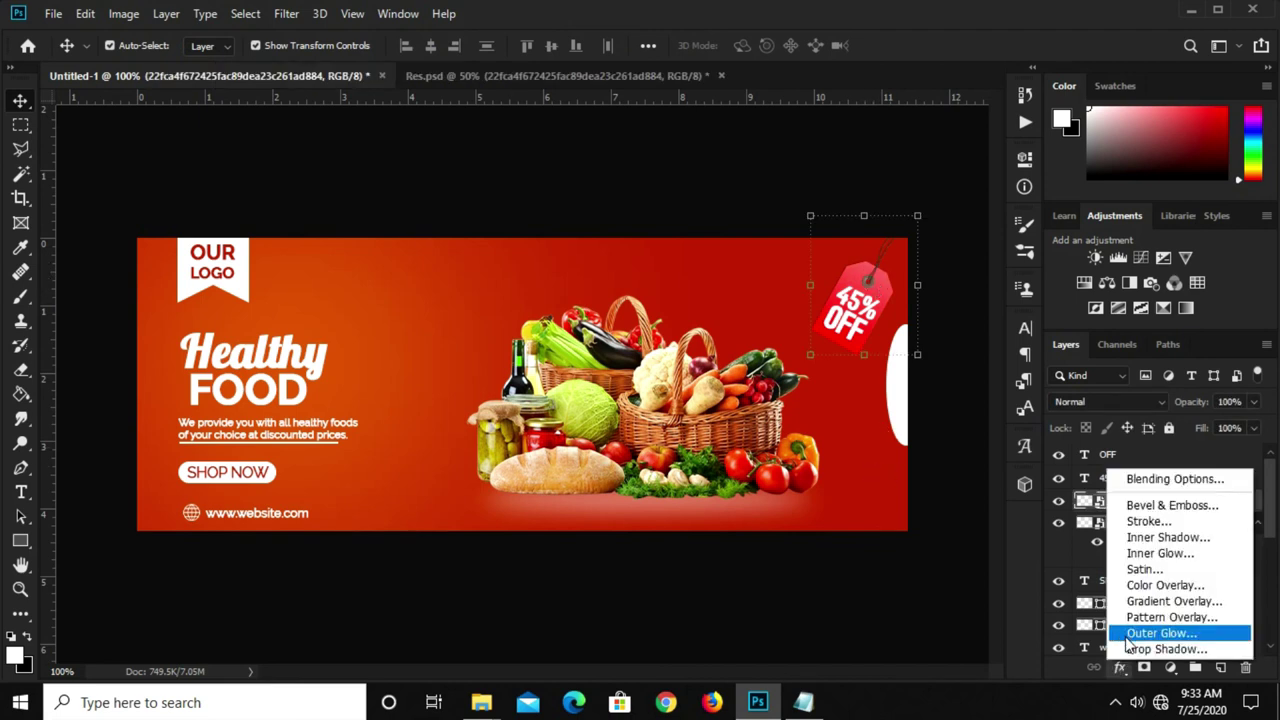
left_click(1128, 648)
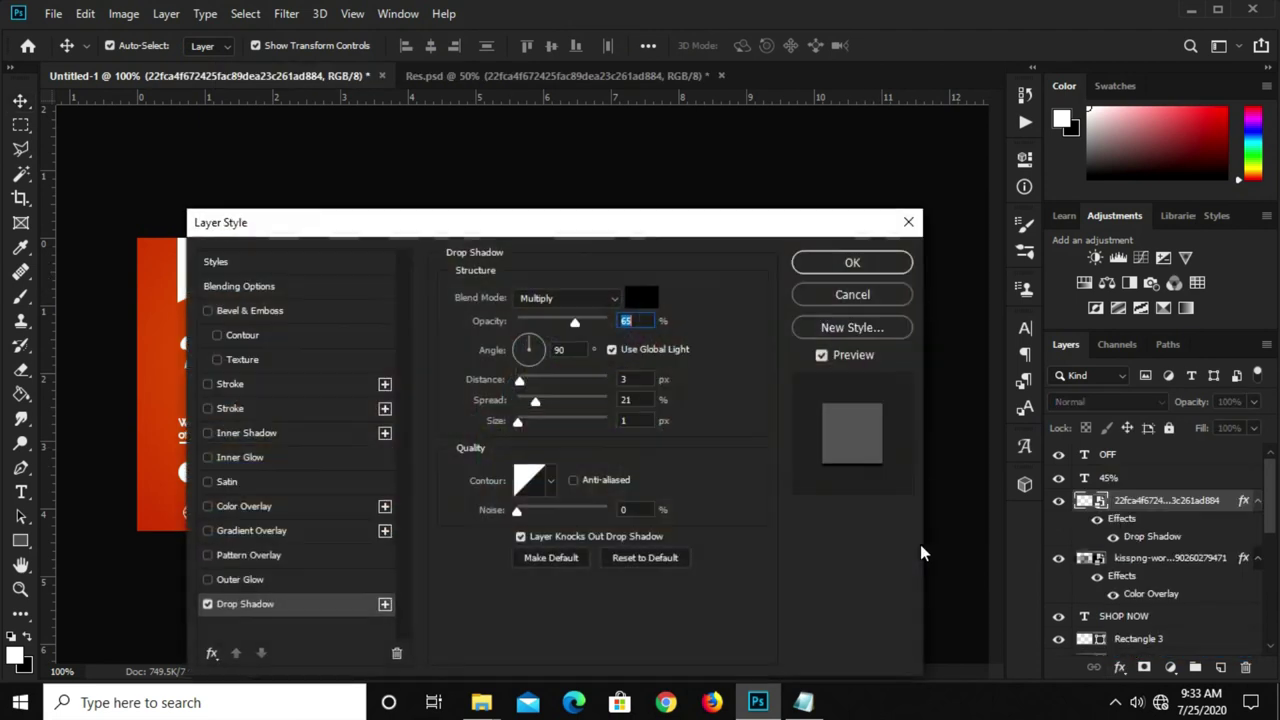
double_click(560, 350)
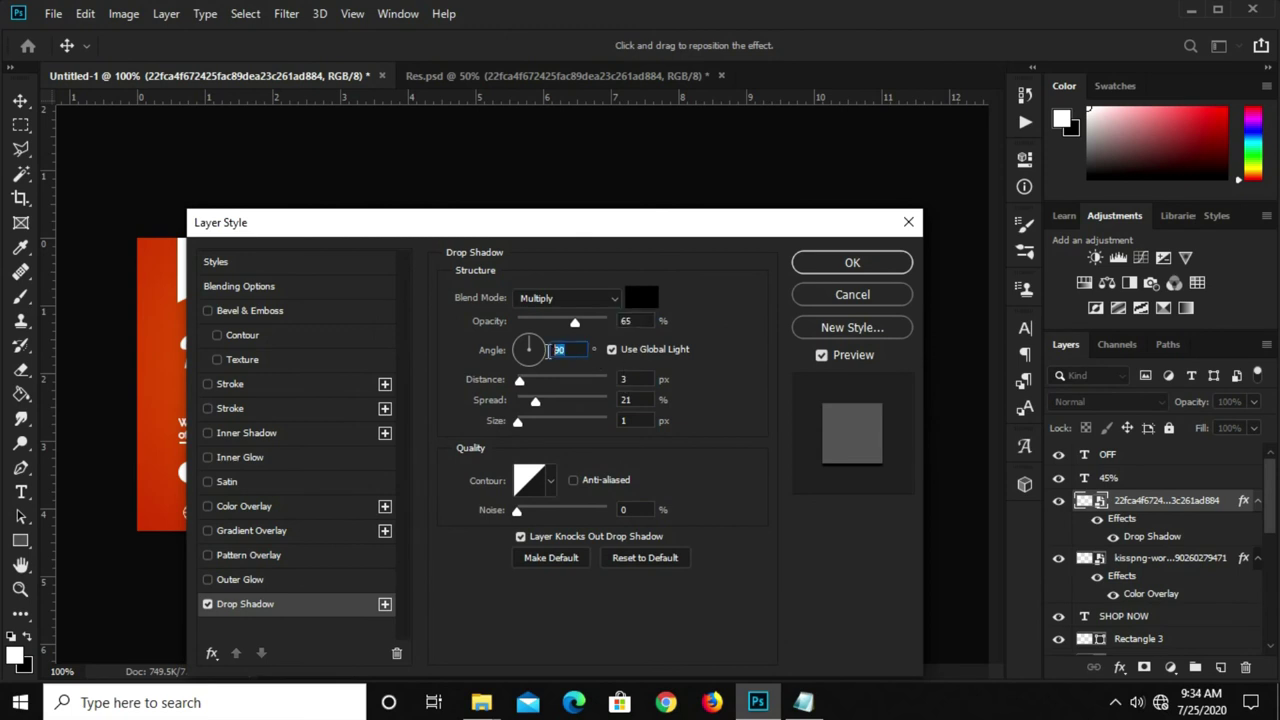
type("-104")
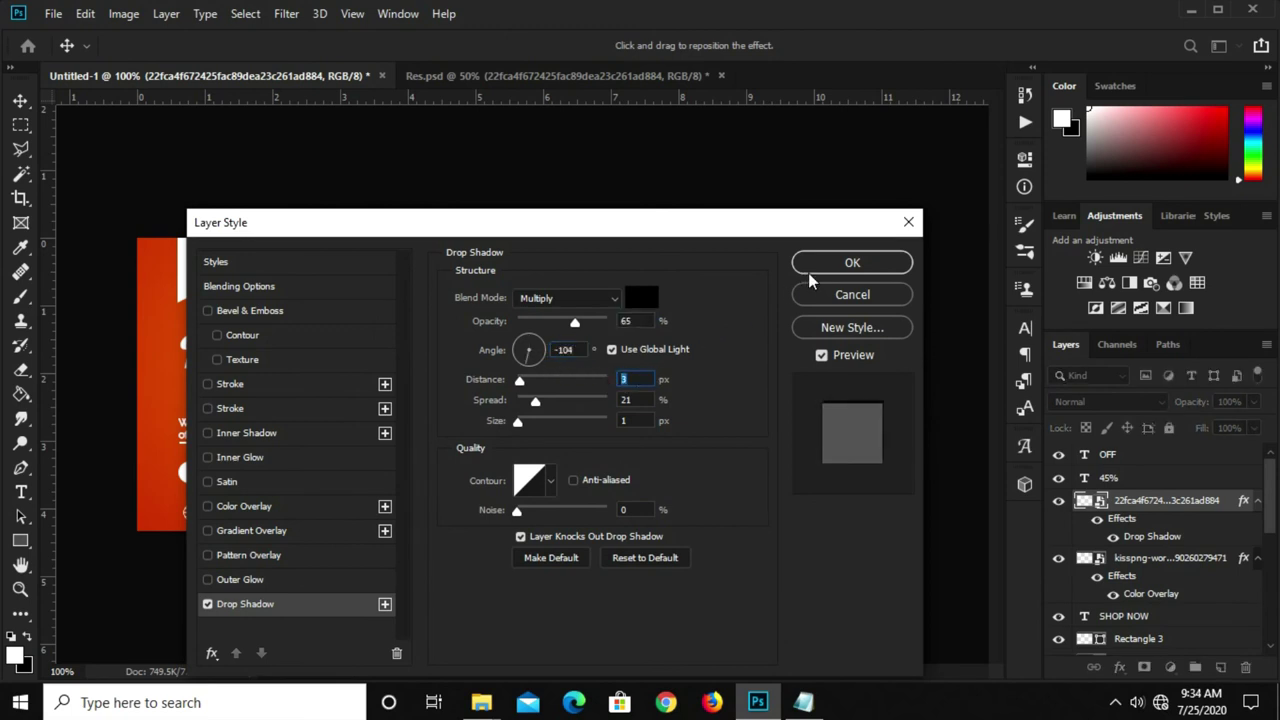
left_click(820, 264)
left_click(772, 184)
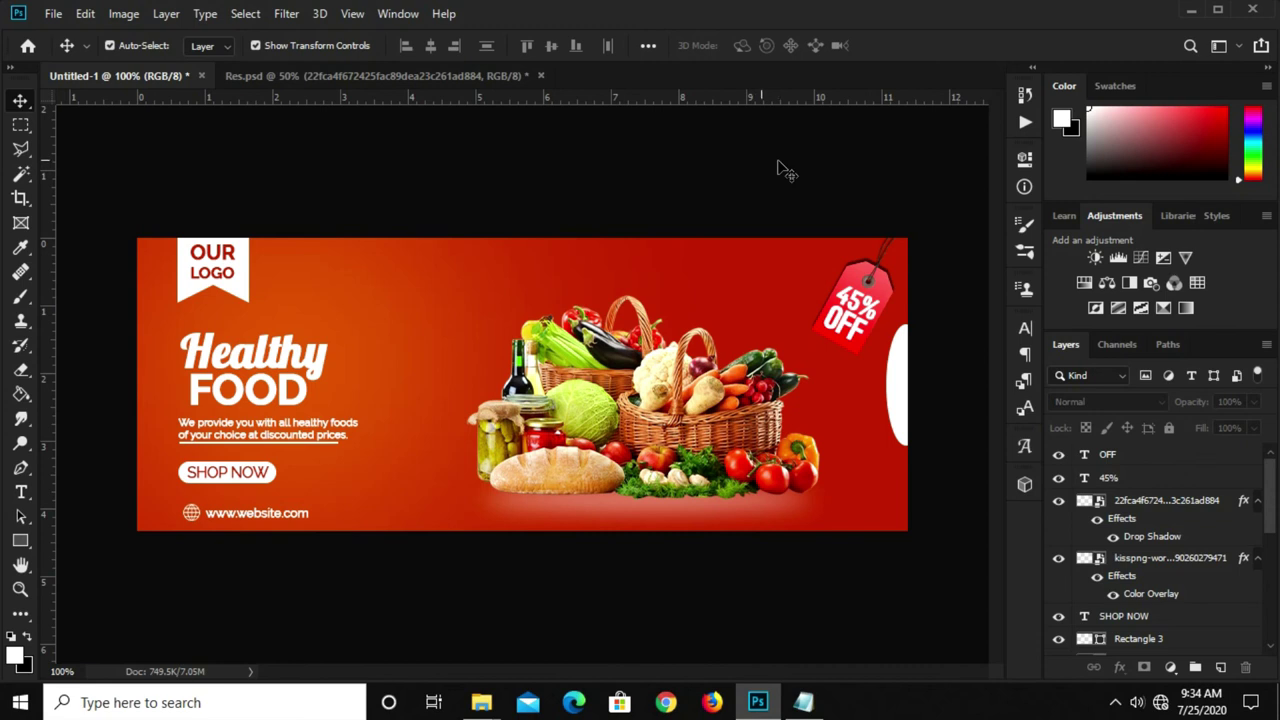
In Res.psd, hide the tag and globe layers and drag the Layer 1 copy leaf onto the banner beside the headline.
left_click(370, 75)
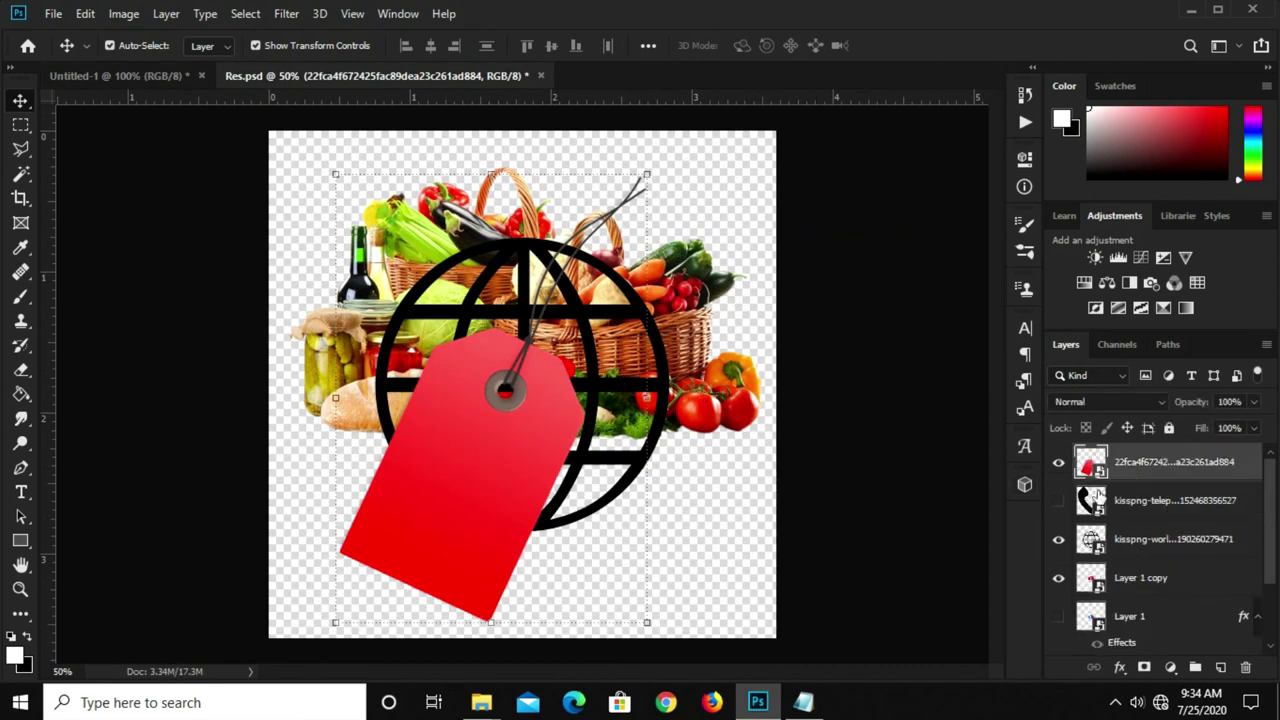
scroll(1155, 532, "down", 1)
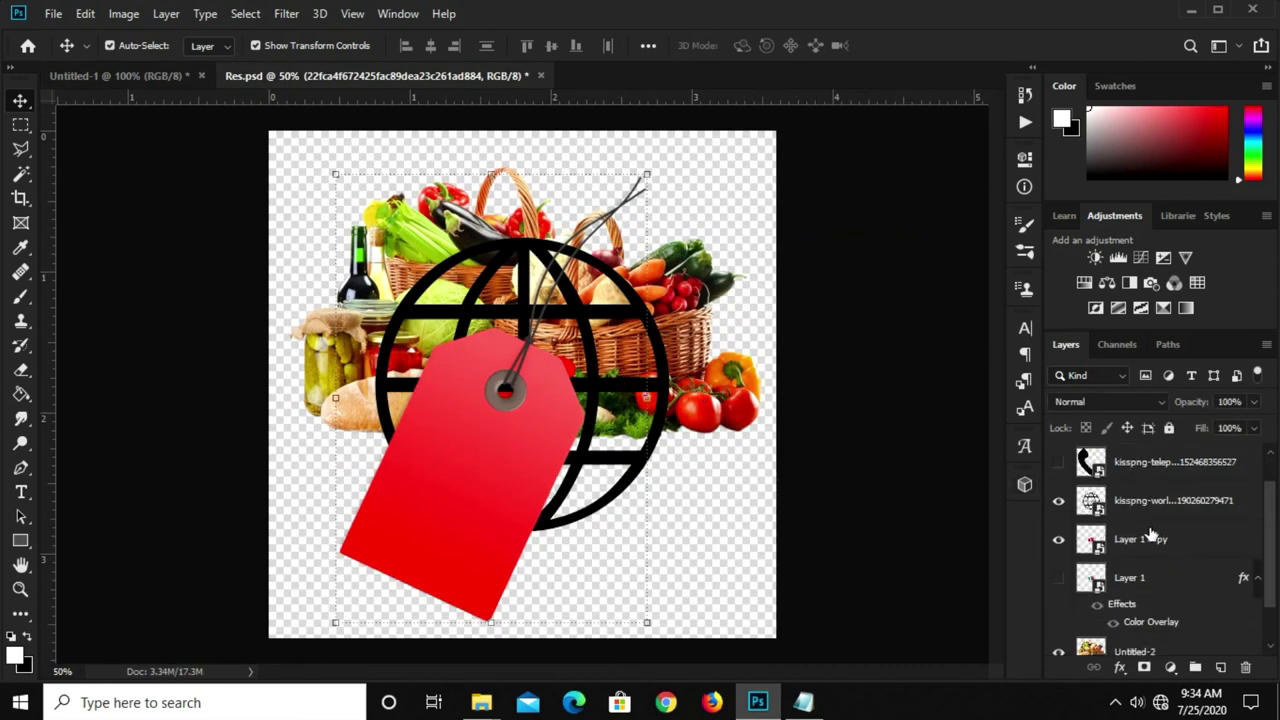
left_click(1150, 540)
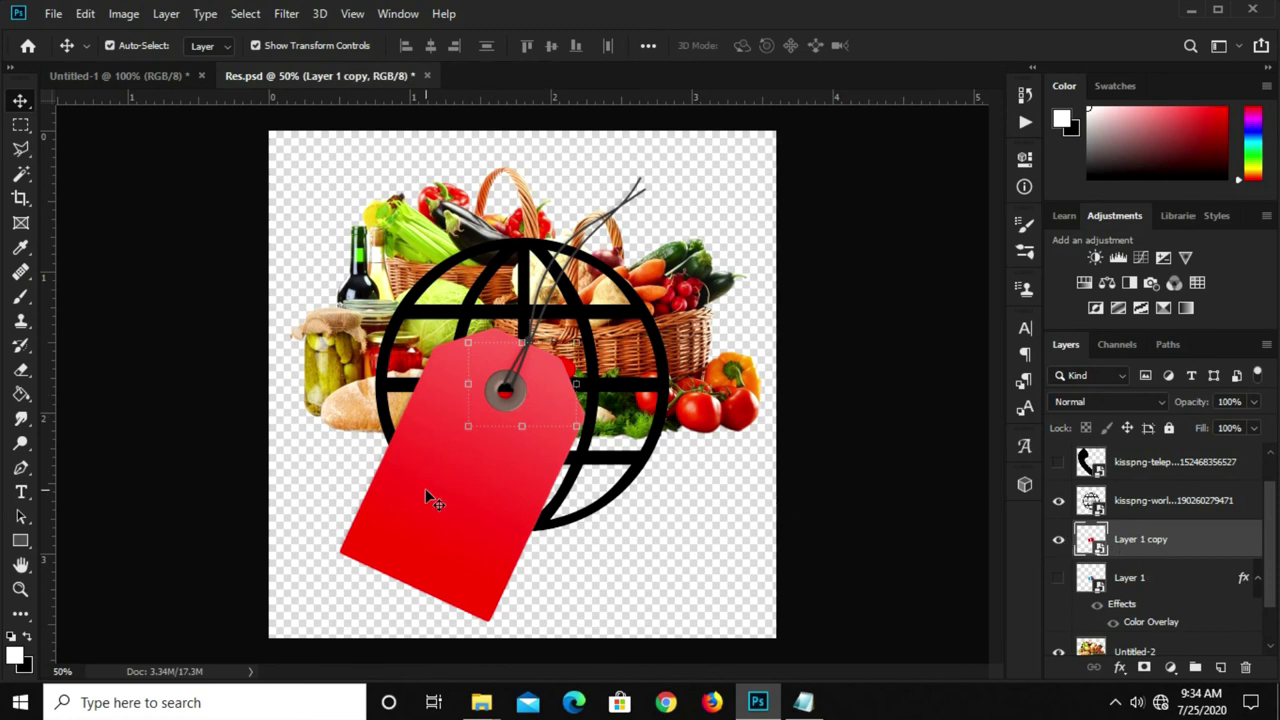
left_click(1057, 463)
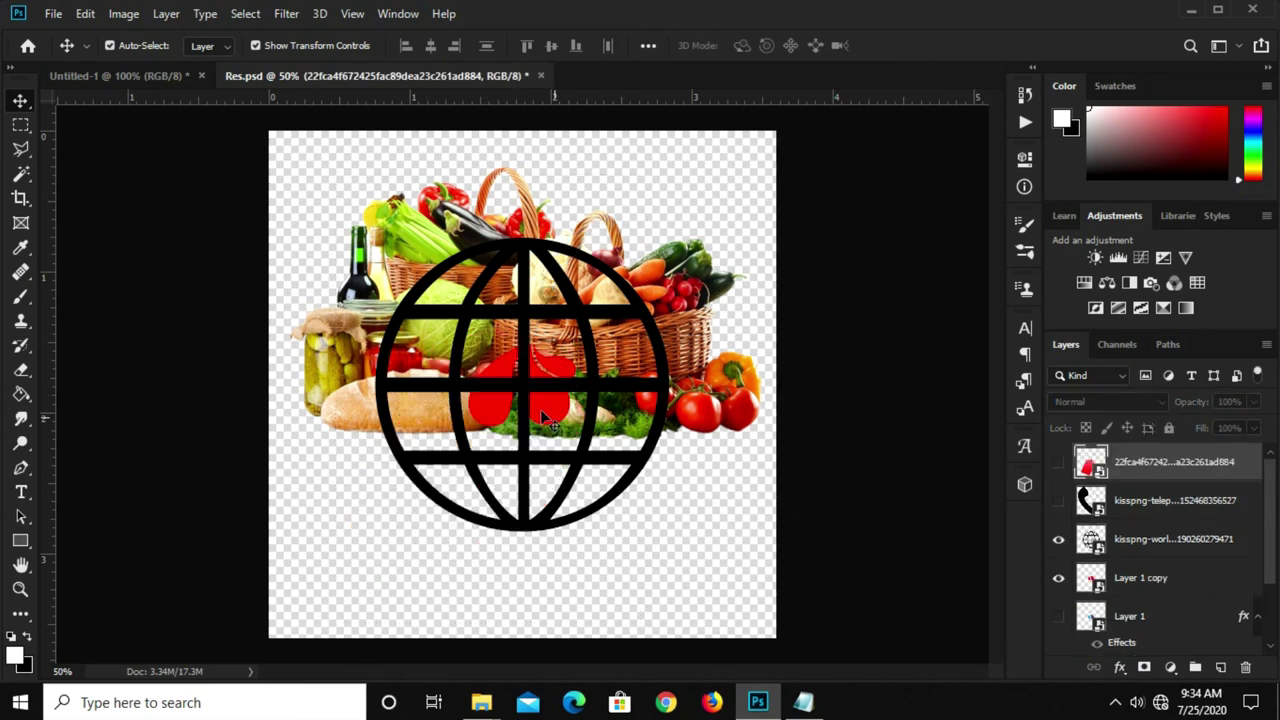
left_click(1090, 540)
left_click(1057, 540)
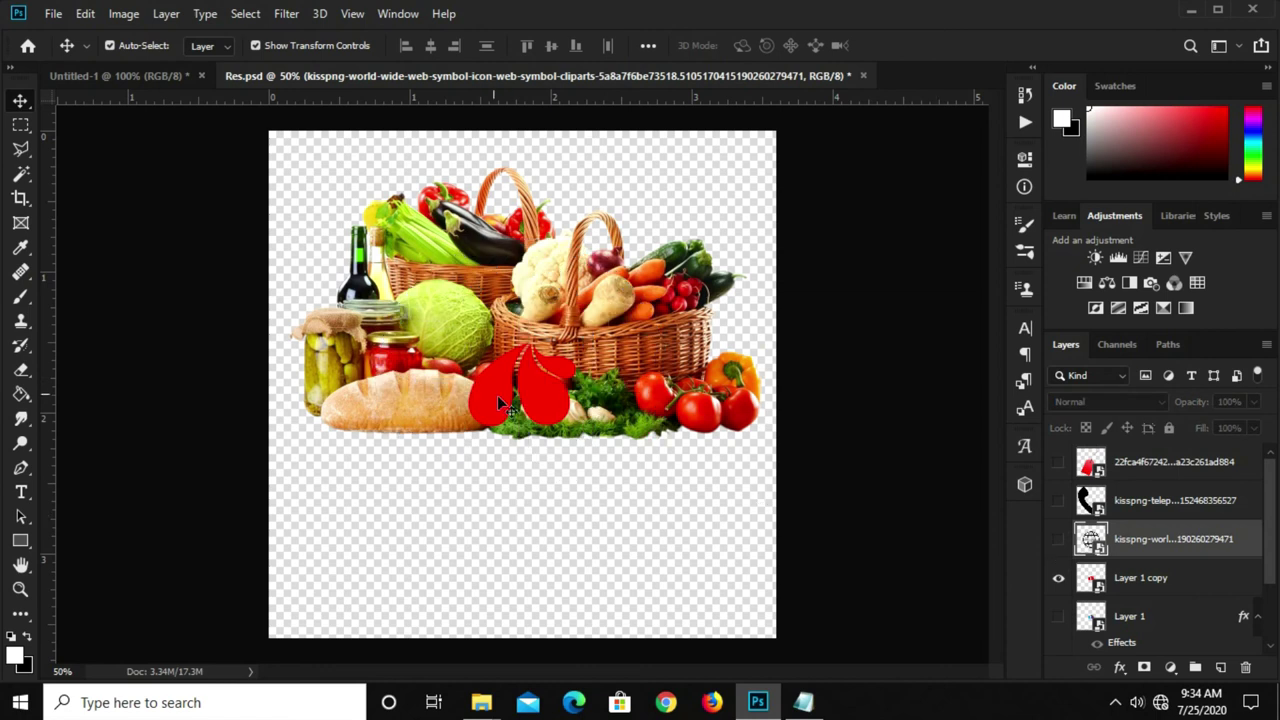
left_click_drag(538, 395, 512, 370)
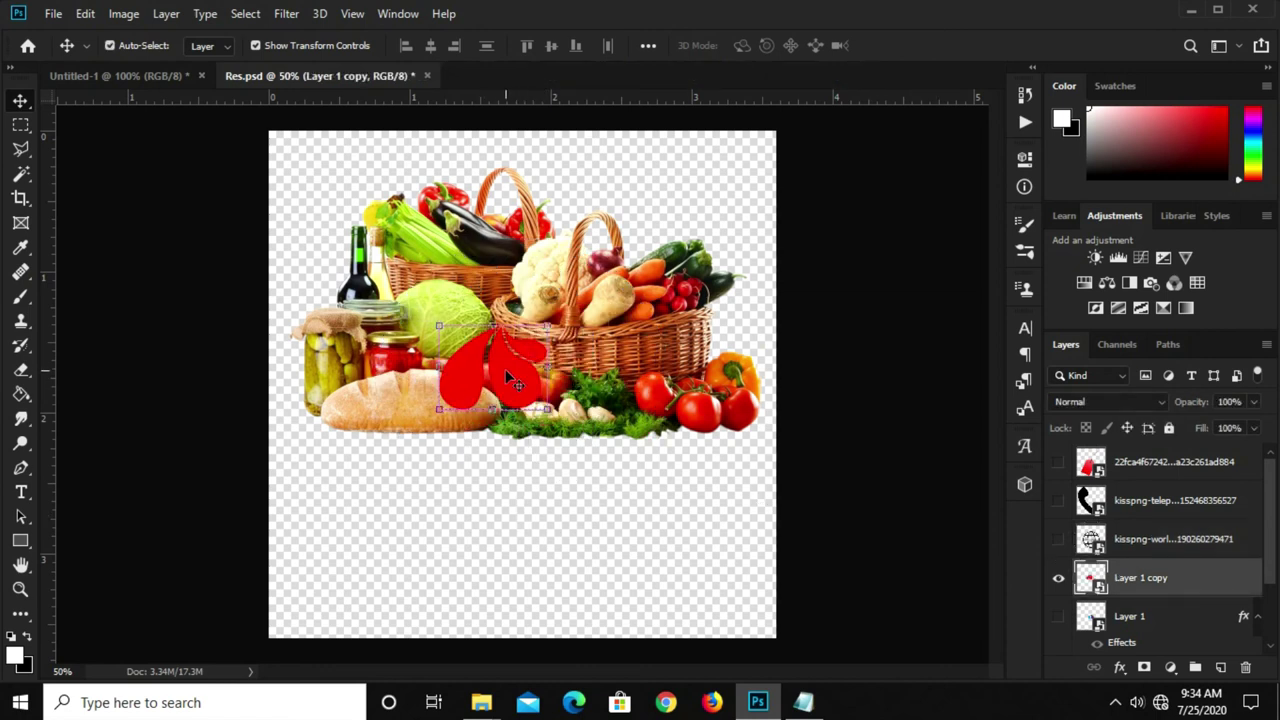
left_click(140, 82)
mouse_move(143, 82)
left_mouse_down()
mouse_move(485, 415)
mouse_move(439, 390)
left_mouse_up()
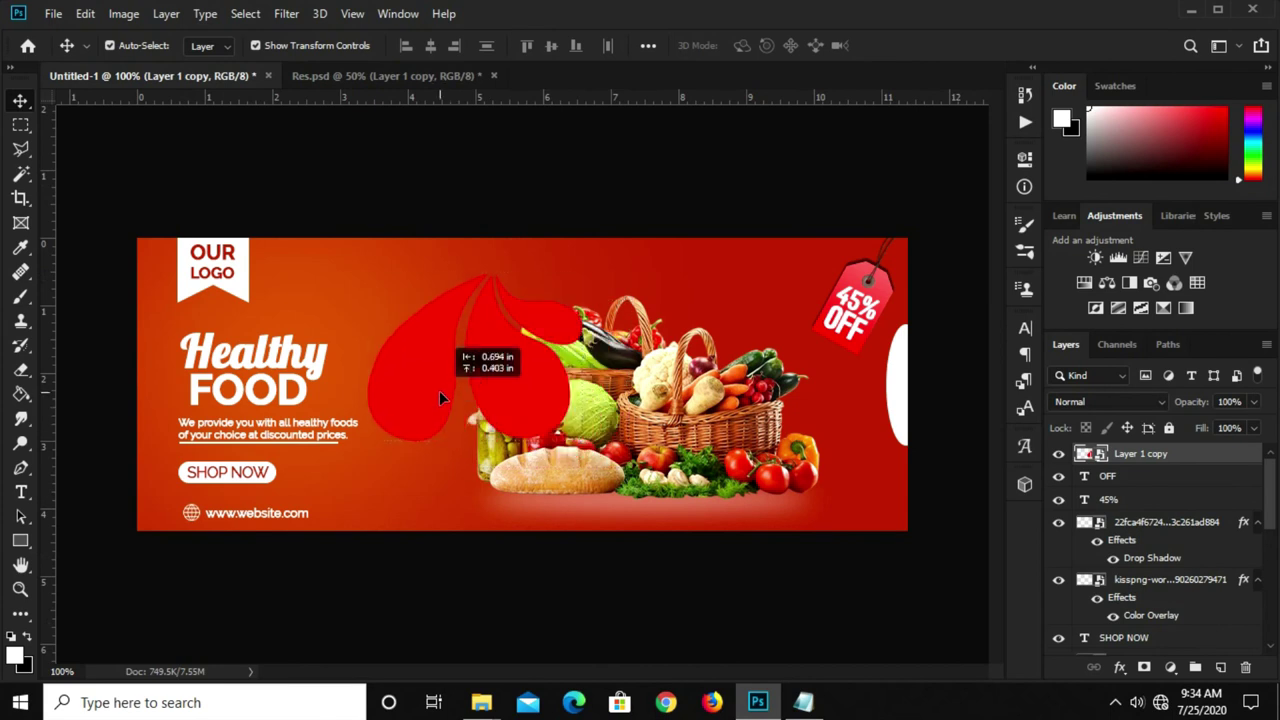
Give the leaf a white Color Overlay layer effect.
left_click(1114, 670)
left_click(1134, 595)
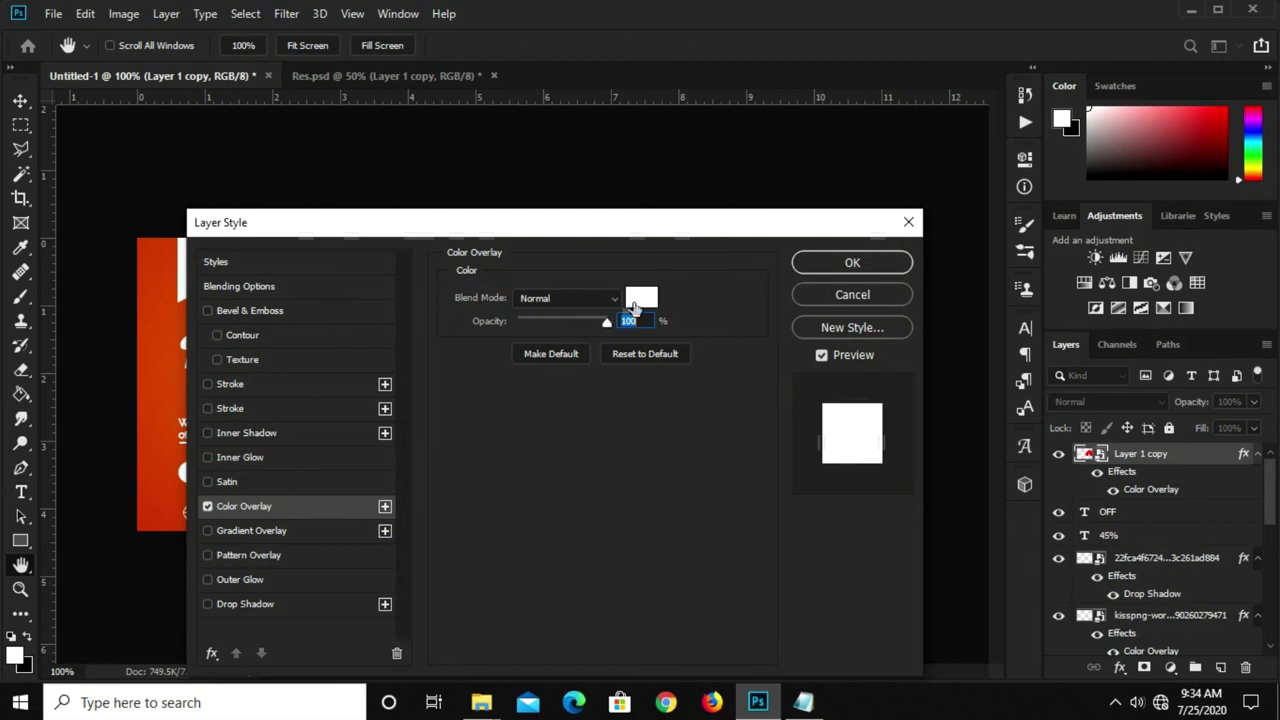
left_click(633, 308)
key("Return")
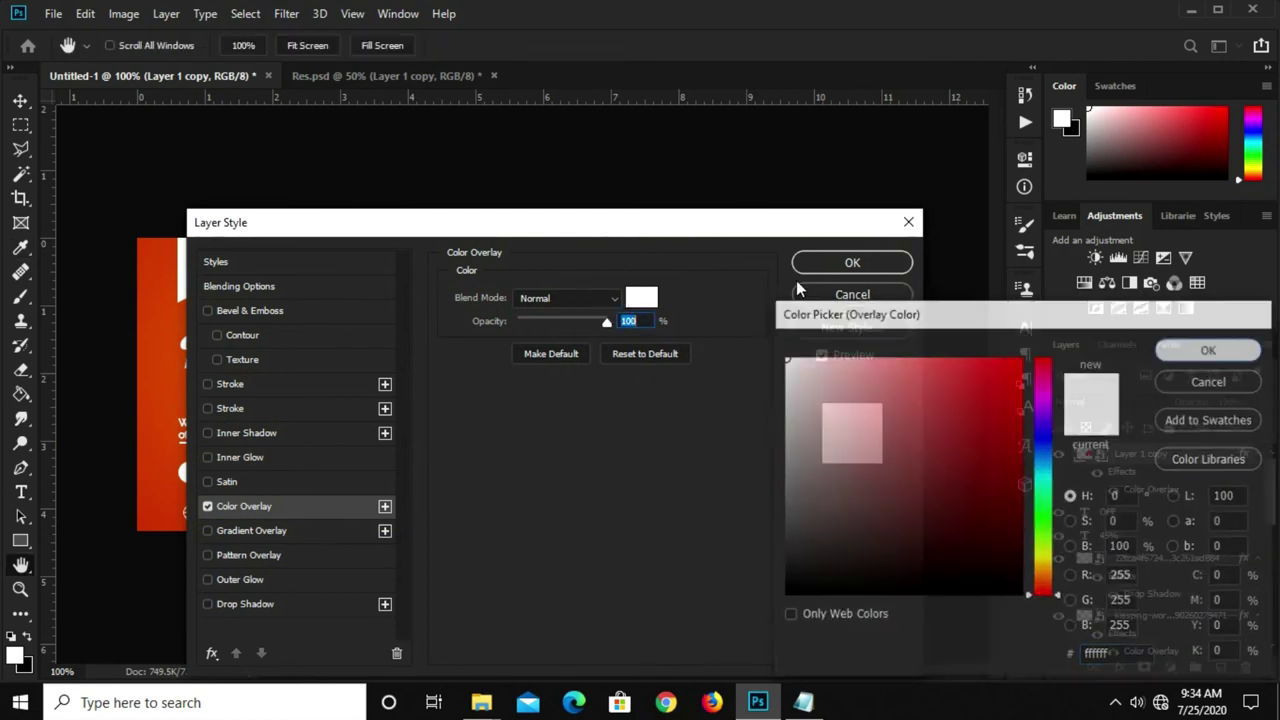
left_click(809, 264)
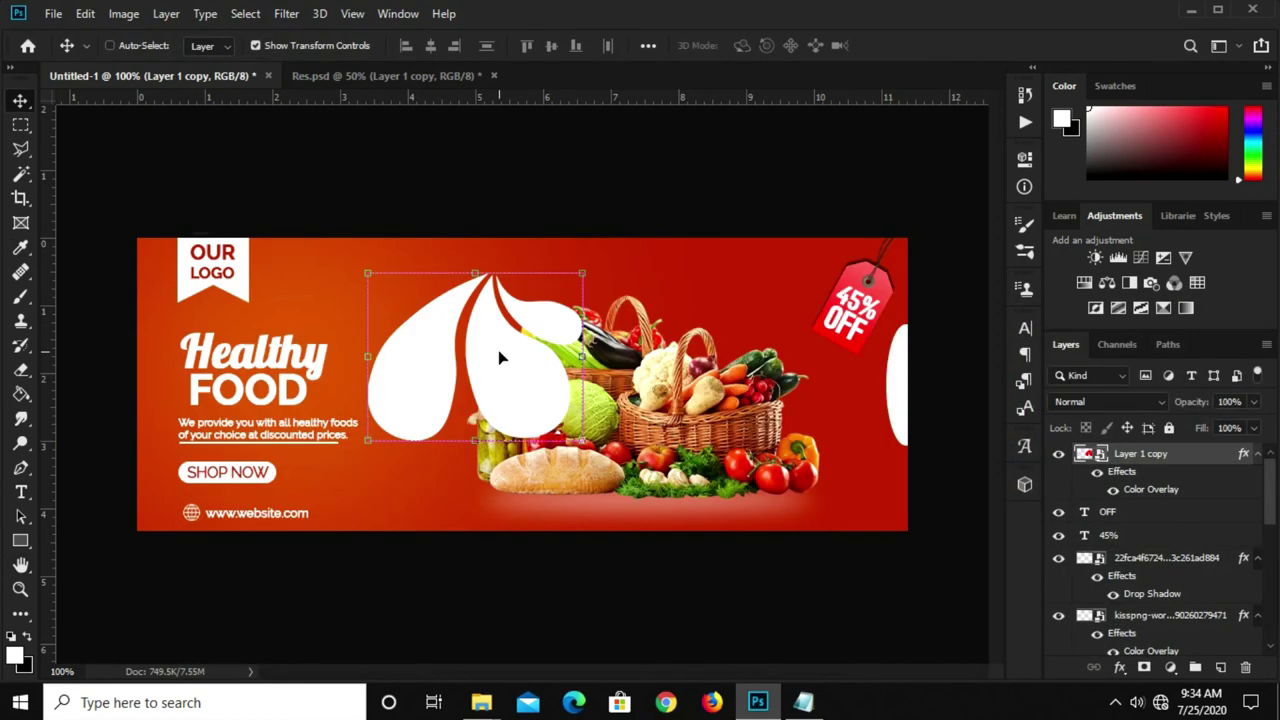
key("ctrl+t")
Shrink the white leaf beside FOOD, then duplicate it, moving the copy left of FOOD, flipped vertically.
mouse_move(475, 272)
left_mouse_down()
mouse_move(468, 425)
mouse_move(312, 401)
mouse_move(321, 393)
left_mouse_up()
key("Return")
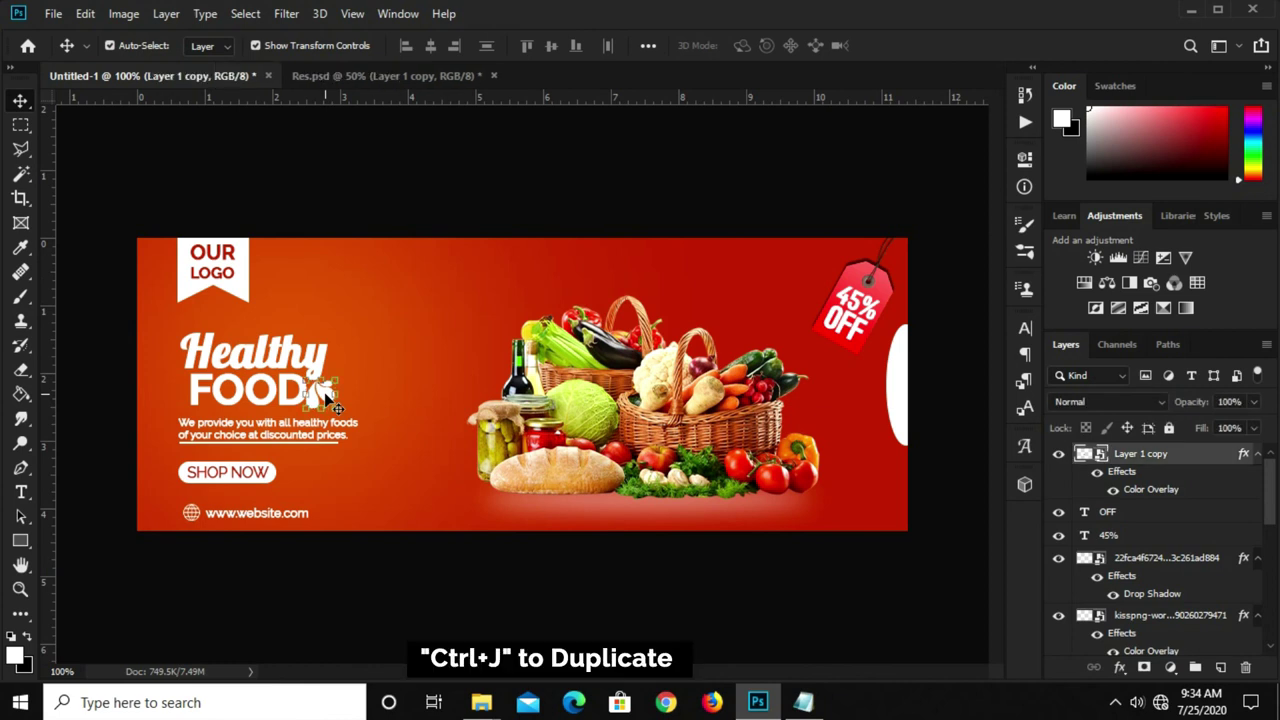
key("ctrl+j")
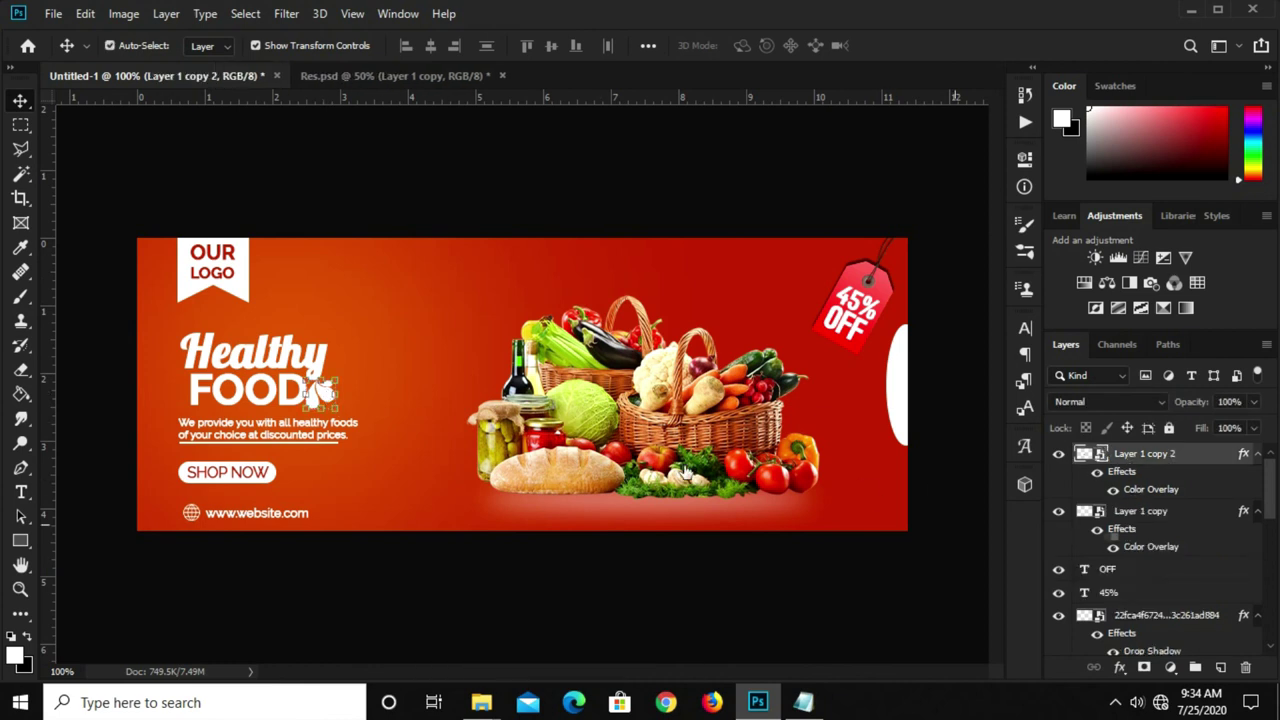
key("ctrl+t")
left_click_drag(318, 391, 180, 388)
right_click(180, 384)
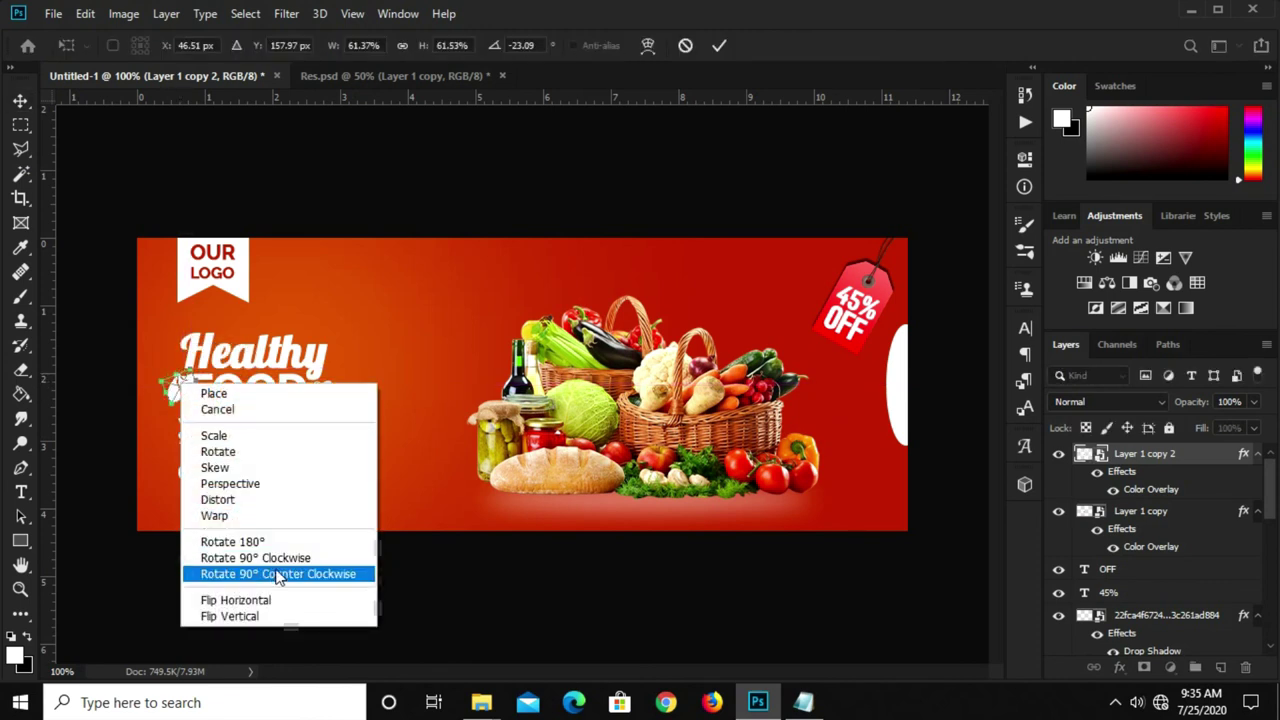
left_click(272, 600)
left_click(718, 46)
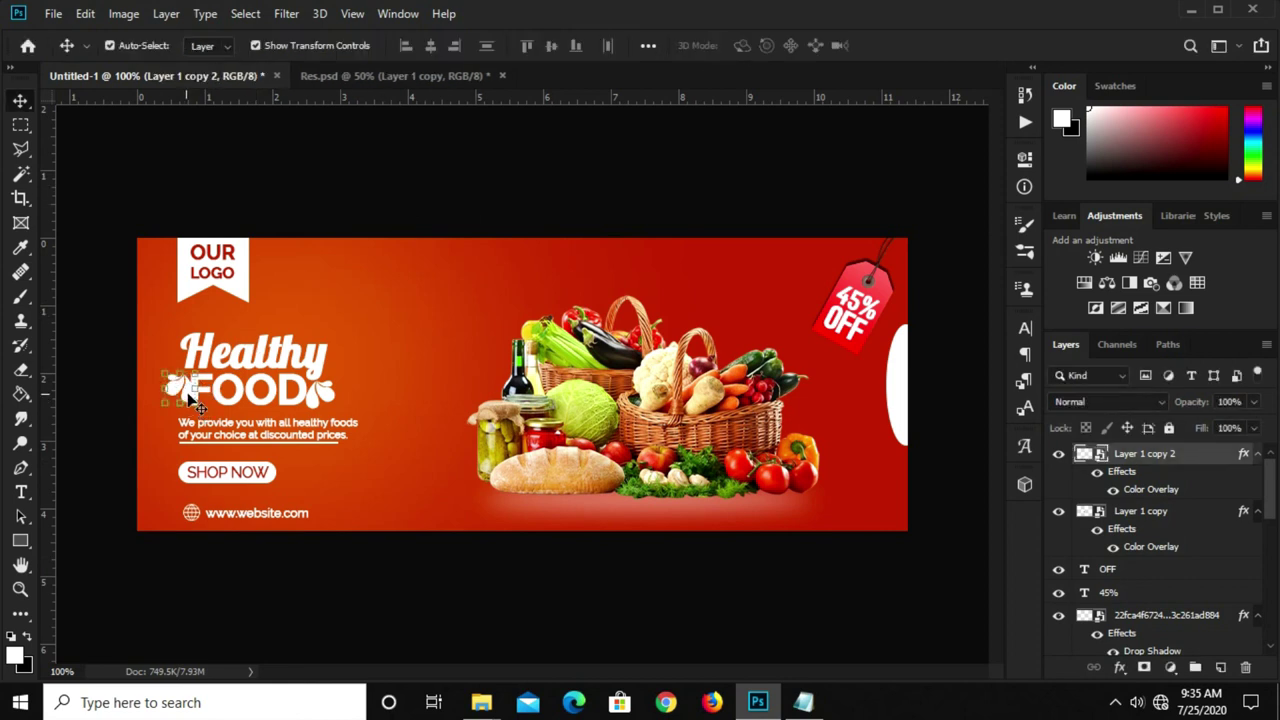
Rotate the flipped left leaf to about 42 degrees and nudge it into place.
key("ctrl+t")
left_click_drag(210, 408, 180, 392)
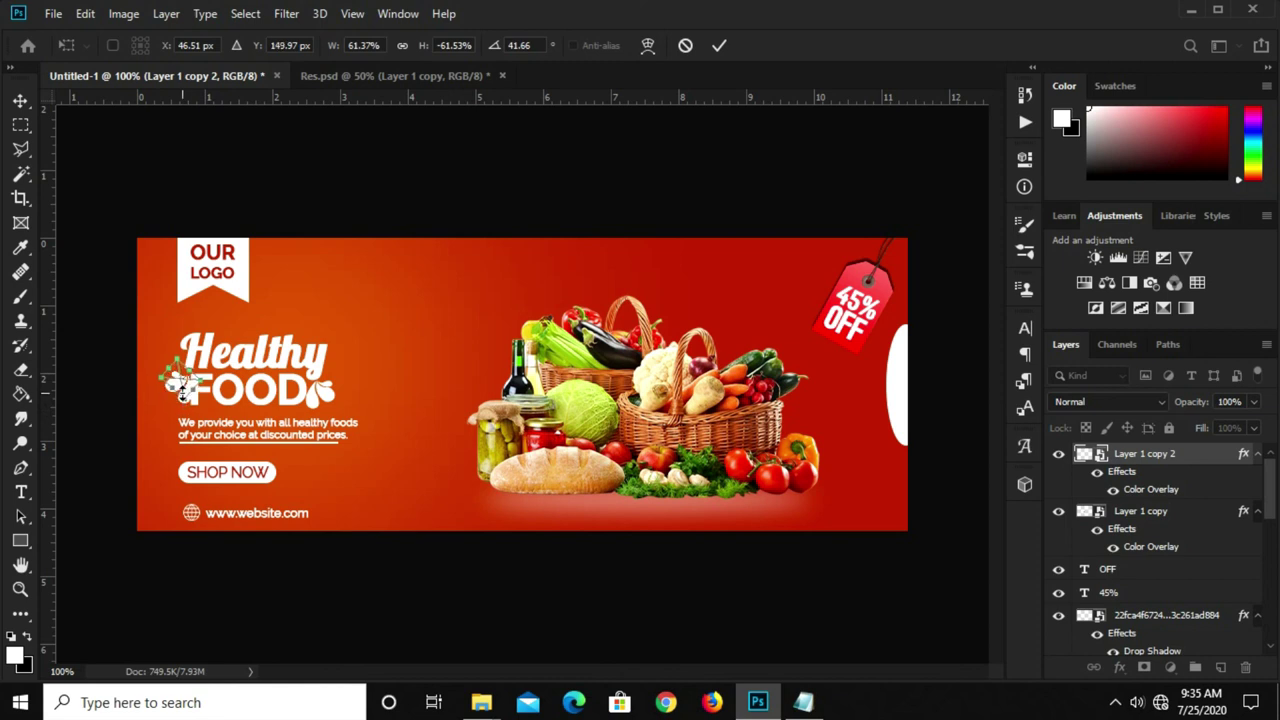
left_click_drag(179, 391, 184, 393)
key("Return")
left_click(420, 215)
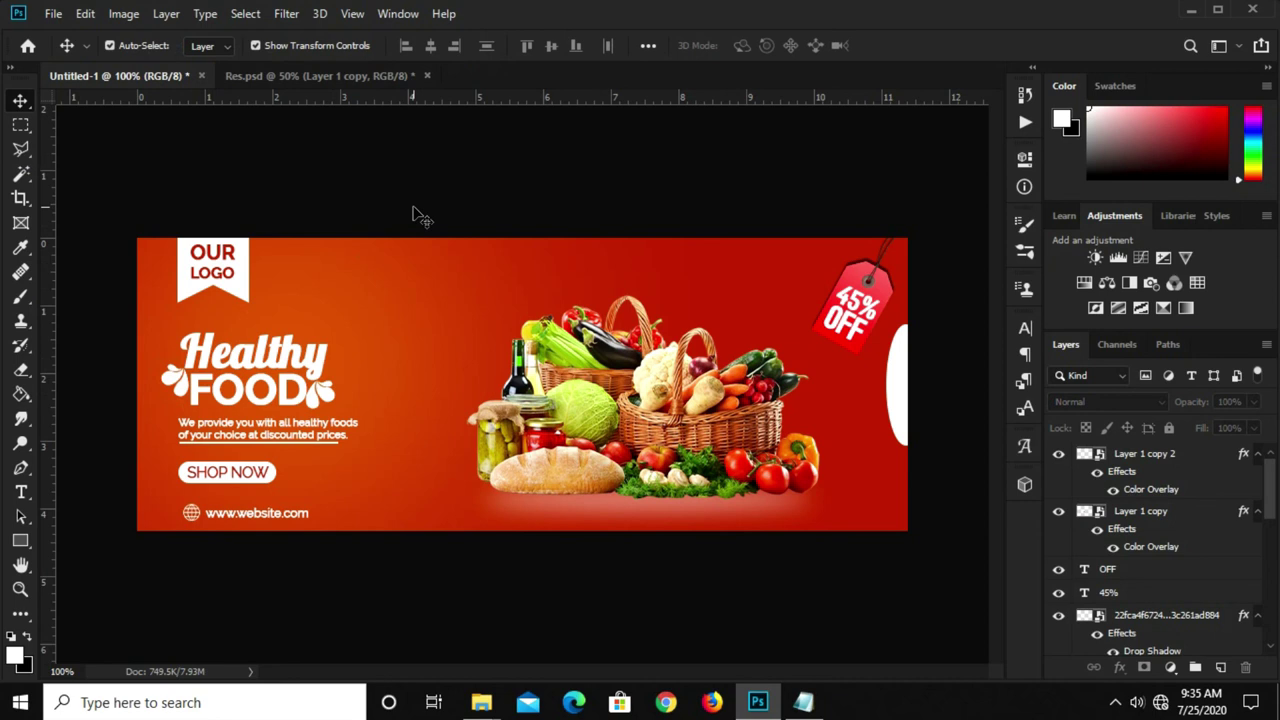
Scale down the right leaf slightly and shrink the left leaf to about 51%.
left_click(314, 398)
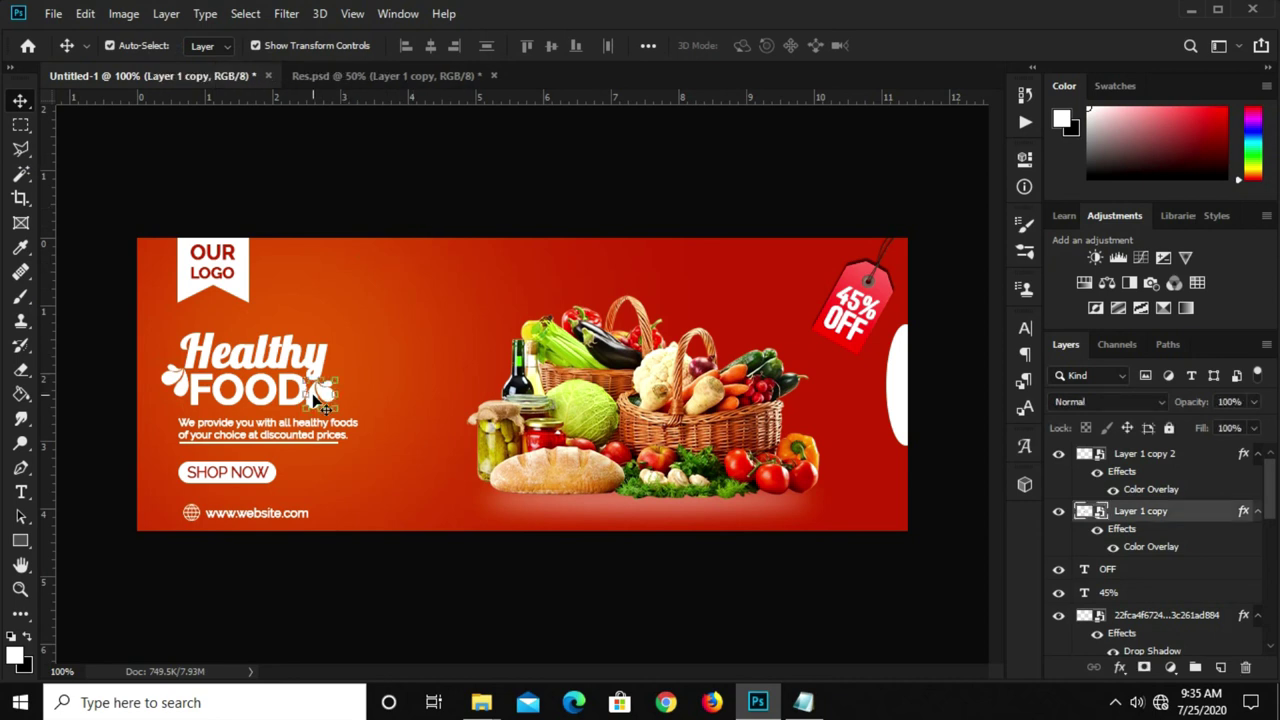
key("ctrl+t")
left_click_drag(338, 407, 340, 400)
key("Return")
left_click(425, 203)
left_click(171, 392)
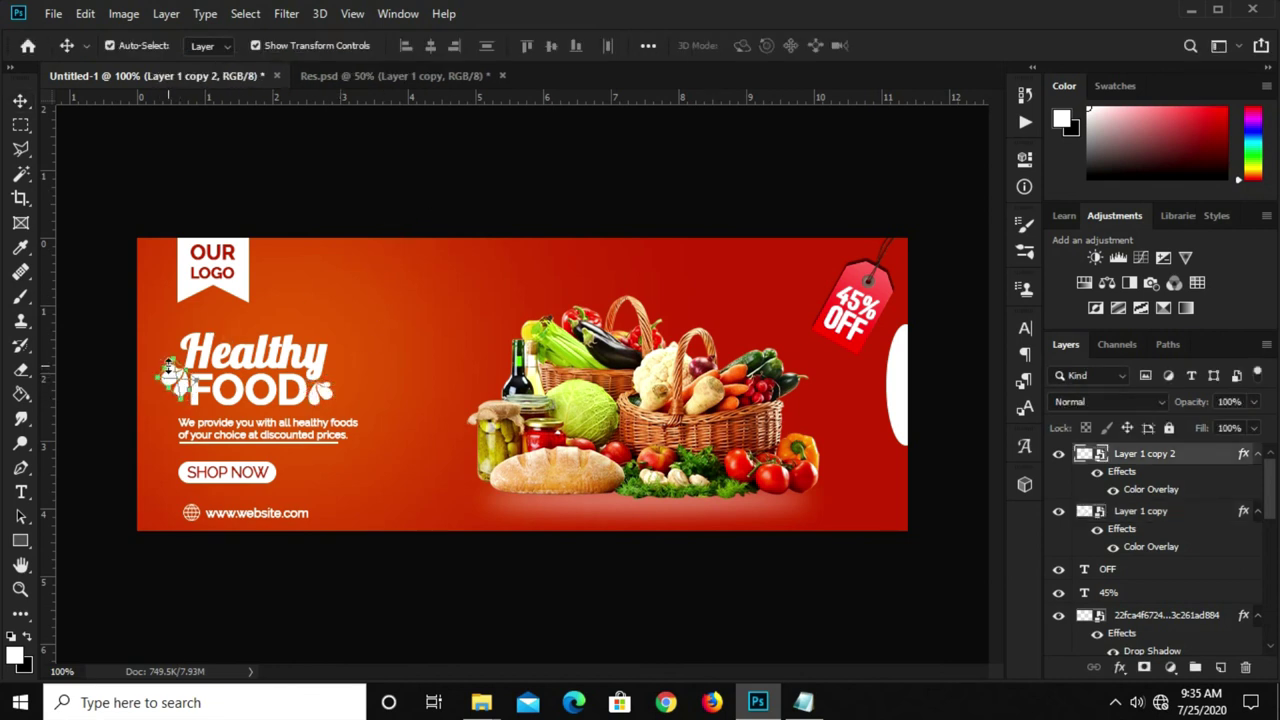
key("ctrl+t")
left_click_drag(172, 356, 171, 362)
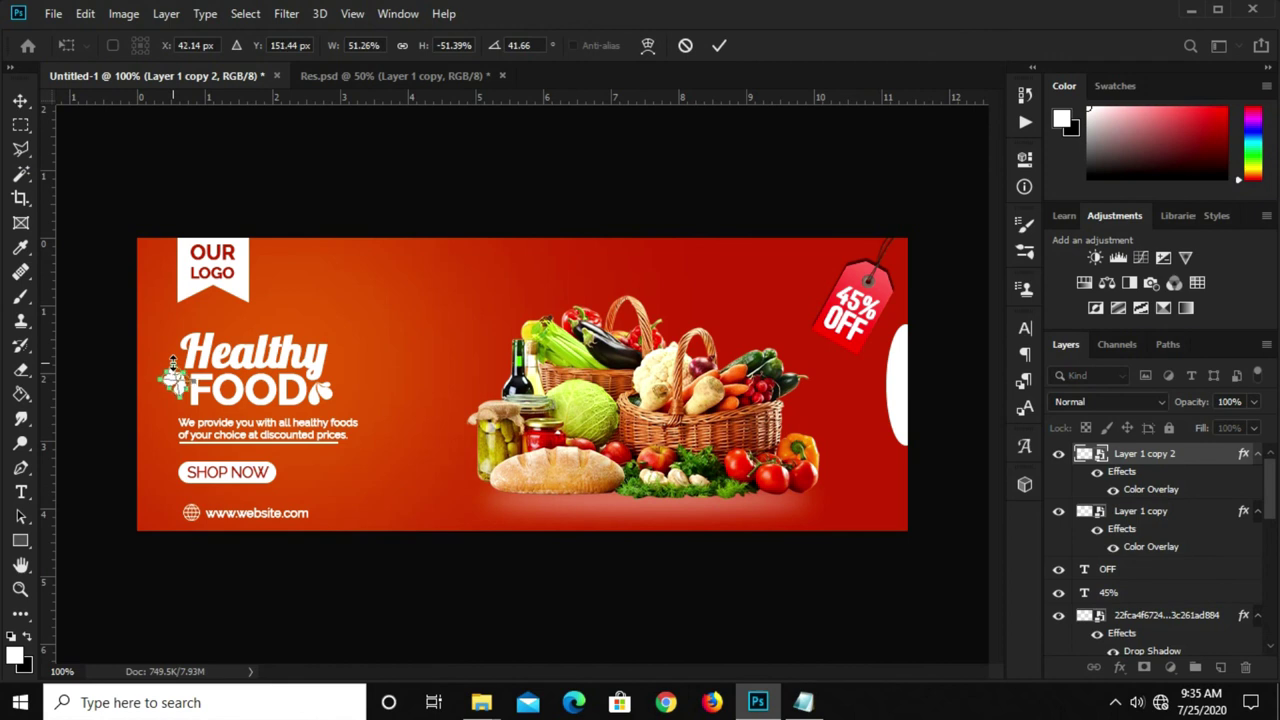
key("Return")
left_click(410, 198)
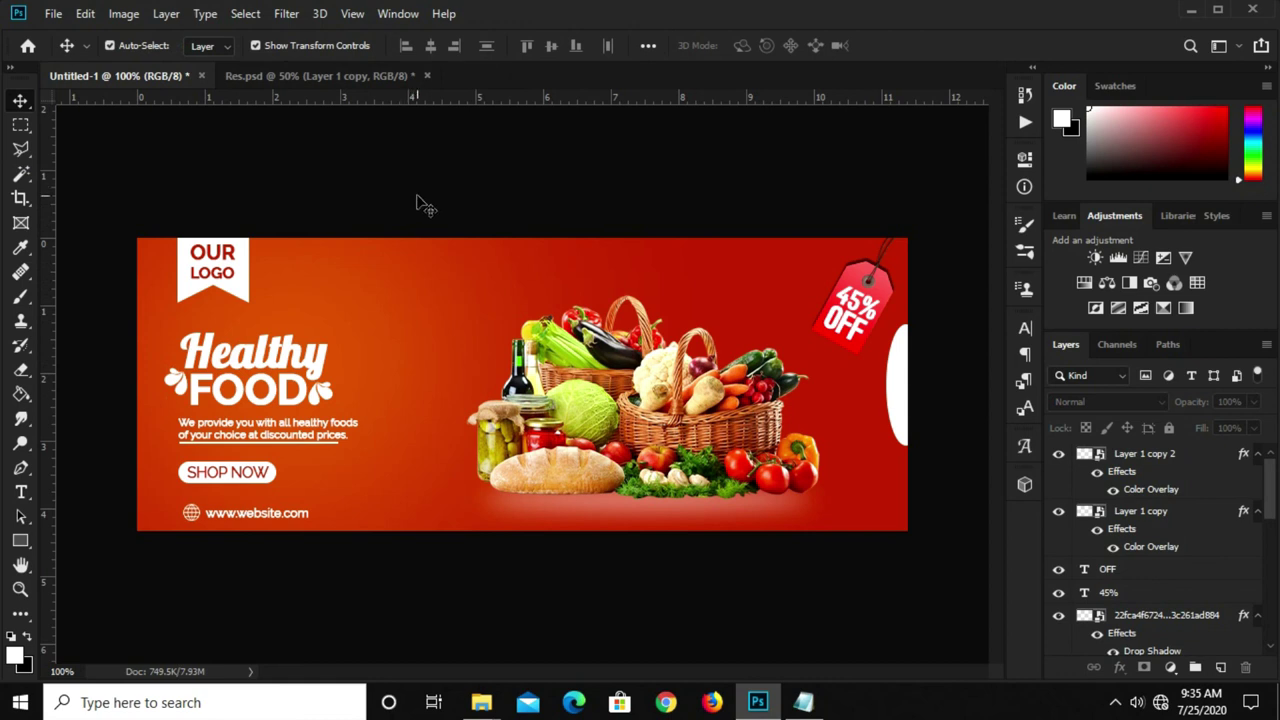
Add a Curves adjustment layer with the midpoint pulled down to darken the banner.
scroll(1126, 514, "down", 3)
scroll(1126, 514, "up", 3)
left_click(1169, 667)
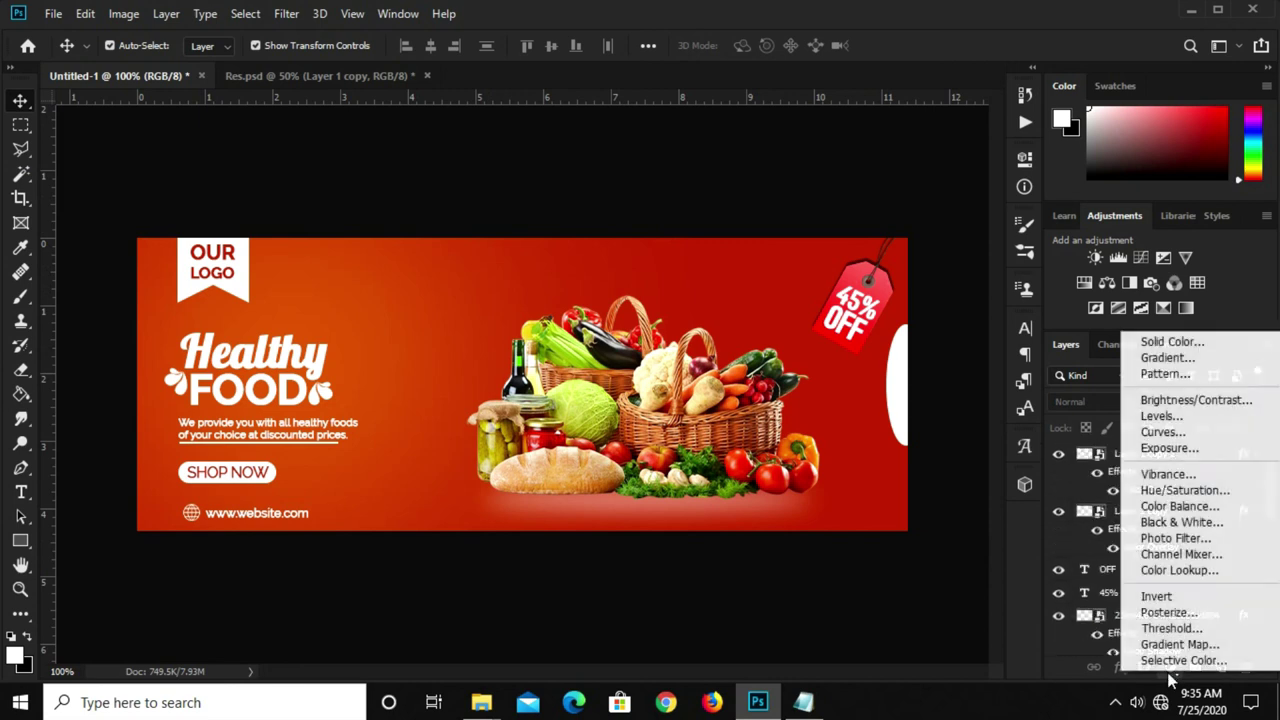
left_click(1160, 431)
left_click_drag(855, 375, 857, 390)
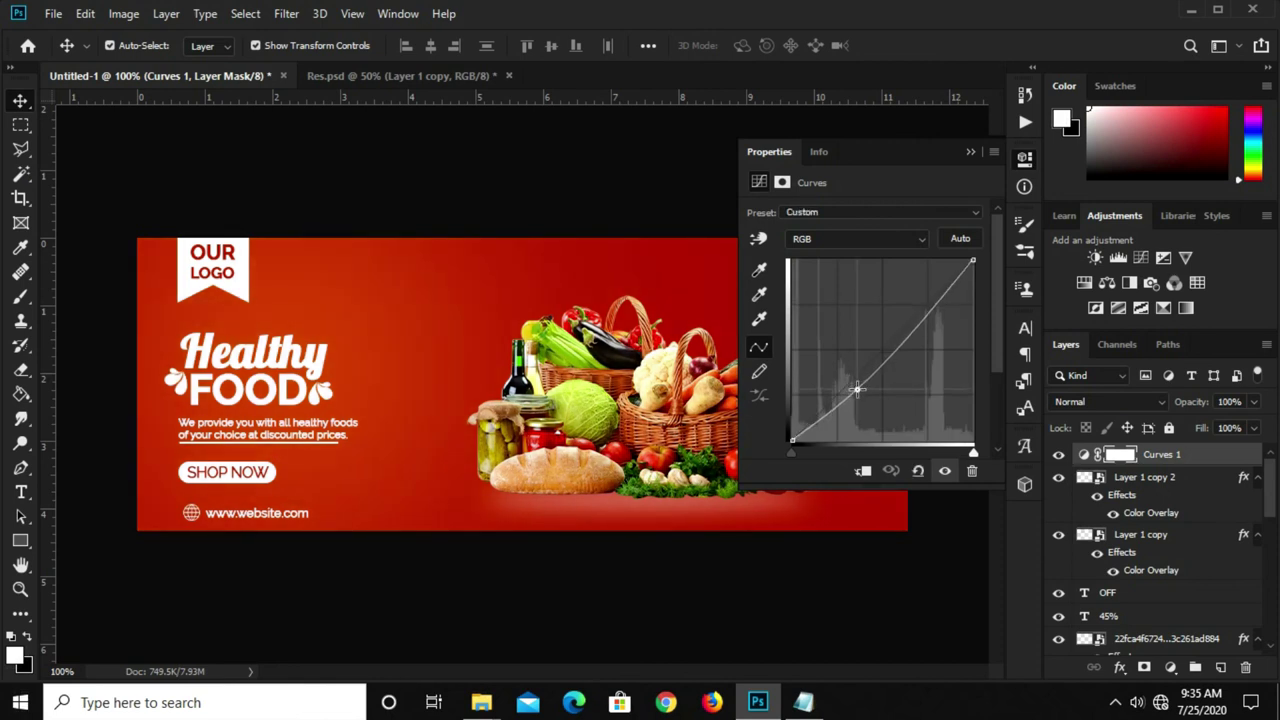
left_click(968, 153)
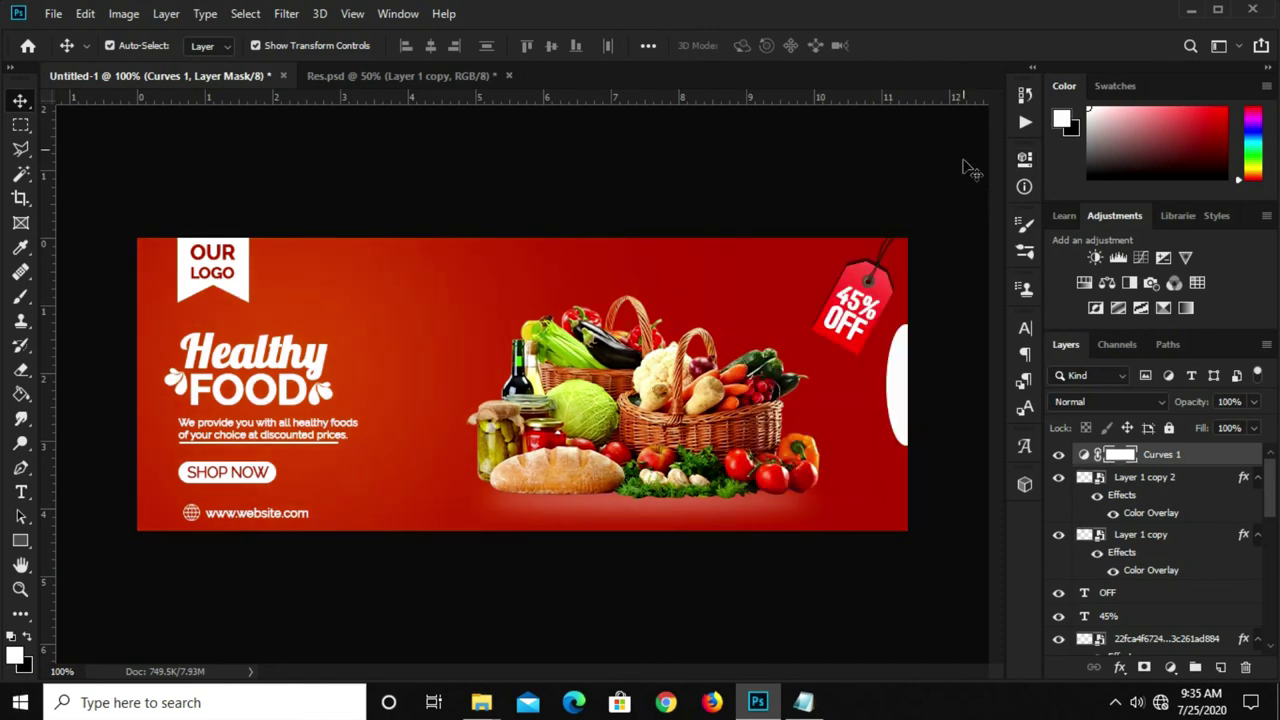
Set the Curves layer opacity to 78% and toggle its visibility to compare the result.
left_click(1230, 402)
type("78")
left_click(1058, 457)
left_click(1058, 460)
left_click(1058, 458)
left_click(1058, 458)
left_click(764, 192)
key("ctrl+plus")
key("ctrl+minus")
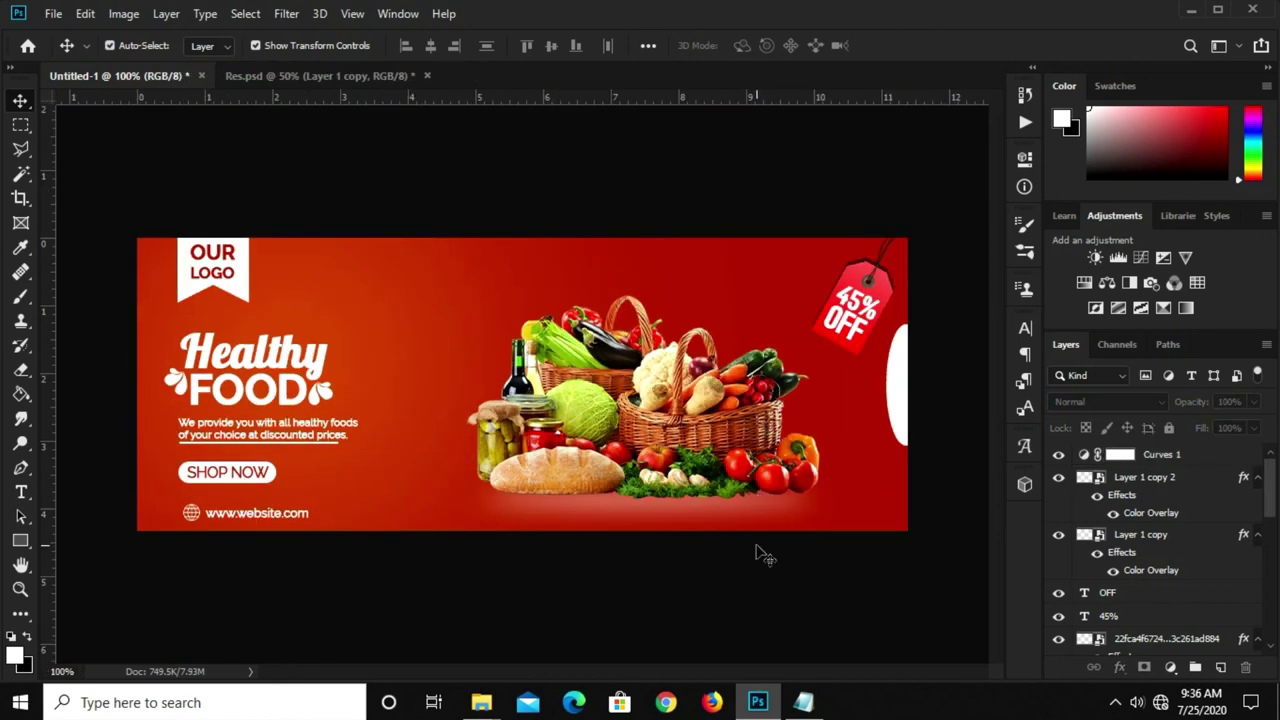